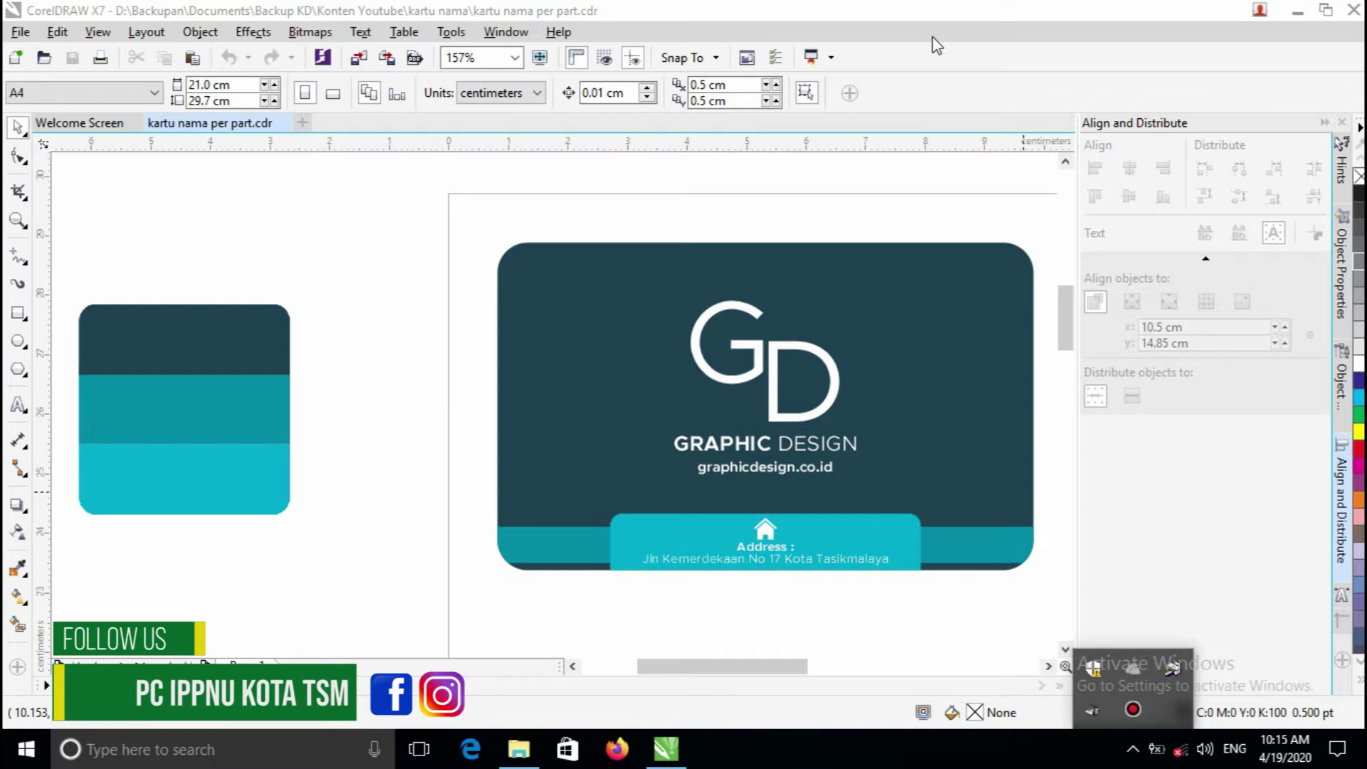
# - Zoom out to the whole page and marquee-select the card's three parts
pyautogui.moveTo(422, 170); pyautogui.dragTo(975, 563)
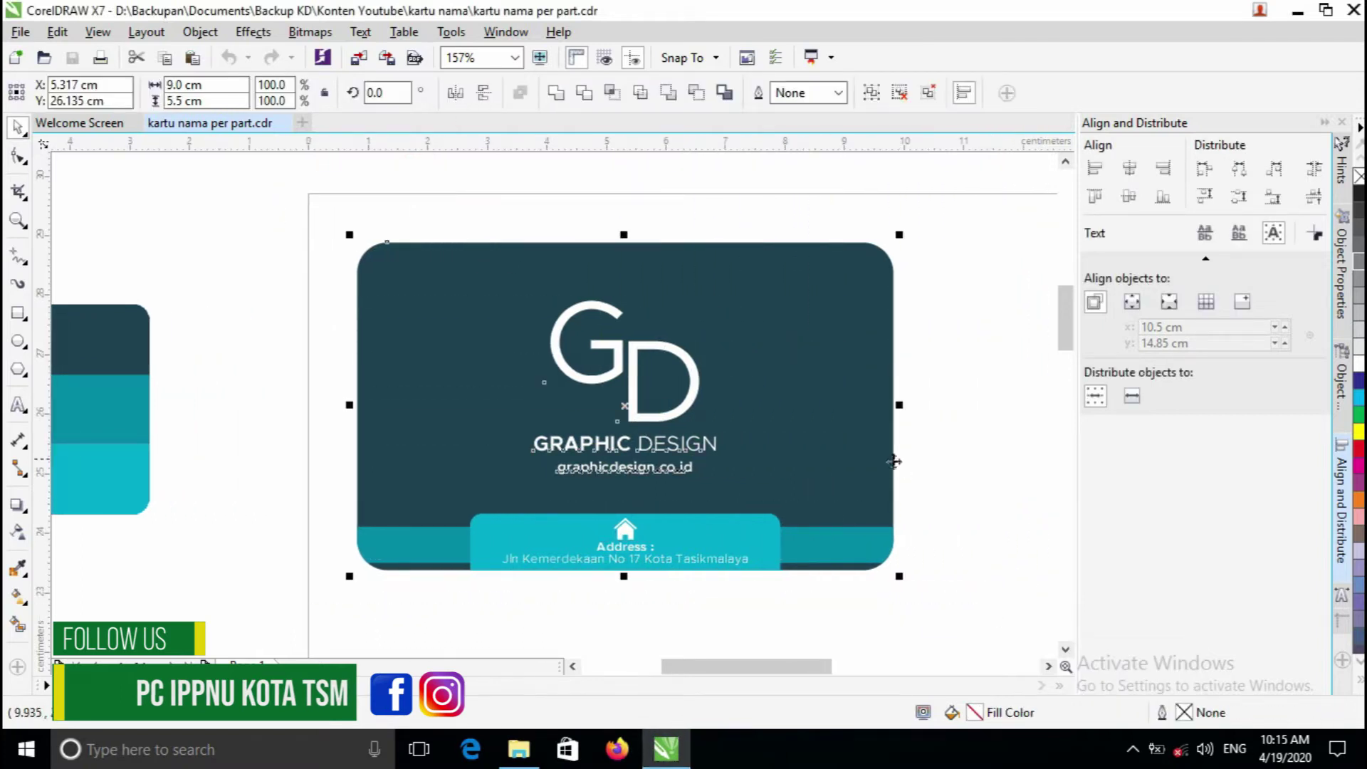
pyautogui.press('F2')
pyautogui.rightClick(765, 437)
pyautogui.click(673, 383)
pyautogui.press('F2')
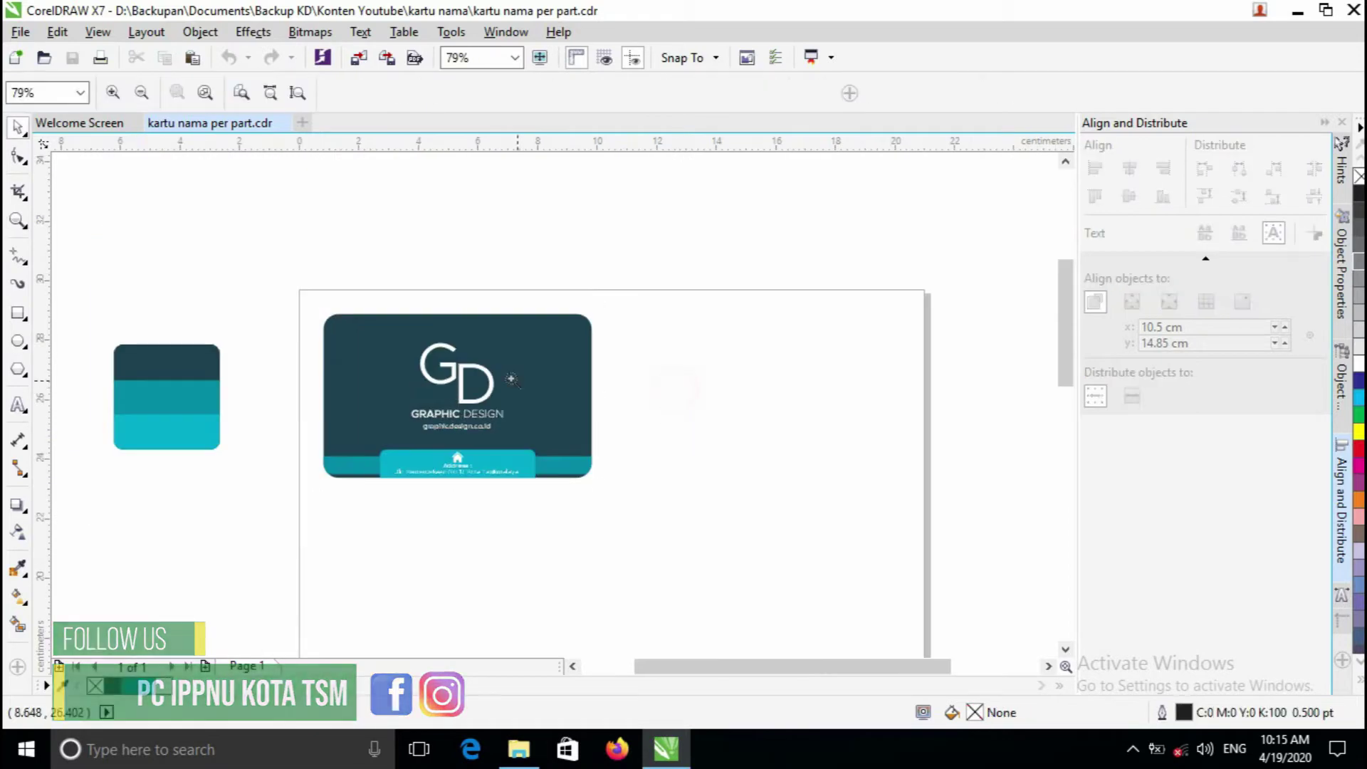
pyautogui.moveTo(360, 308); pyautogui.dragTo(653, 565)
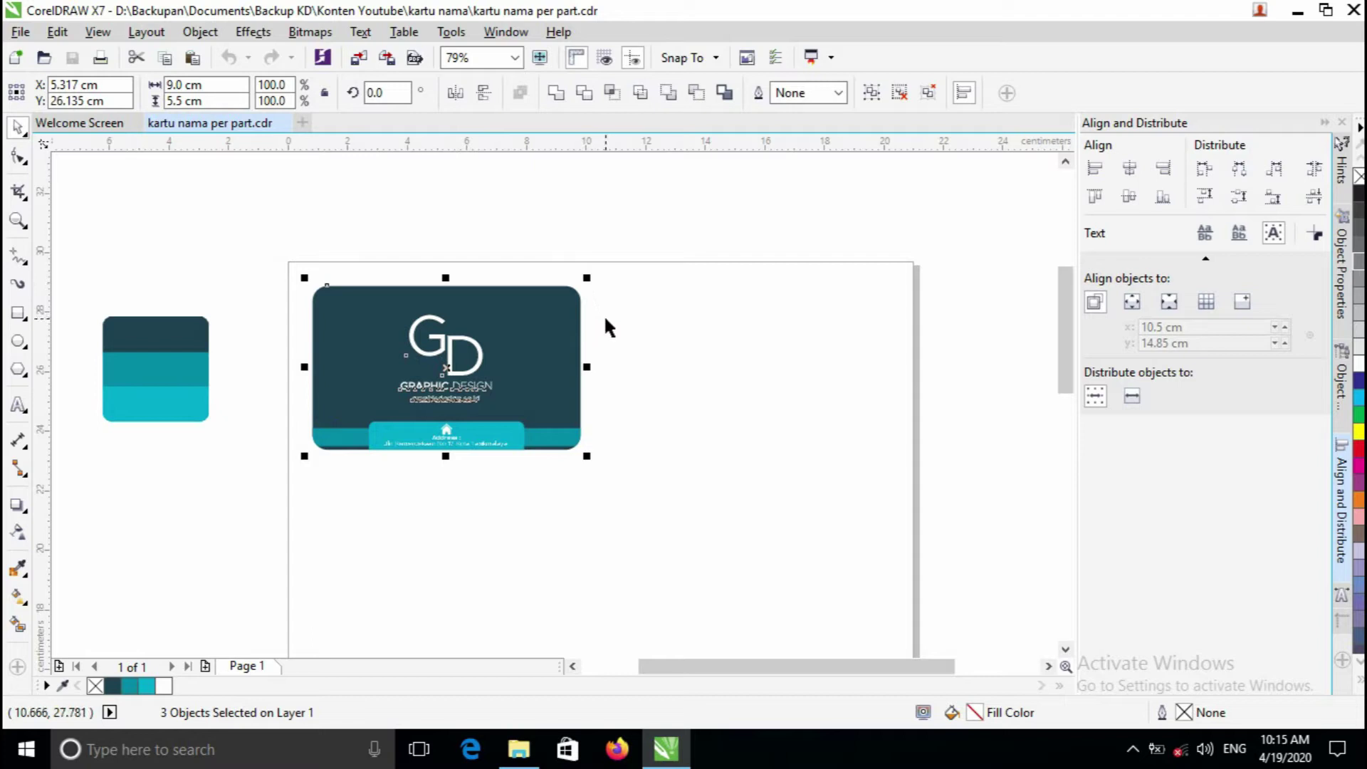
pyautogui.press('F2')
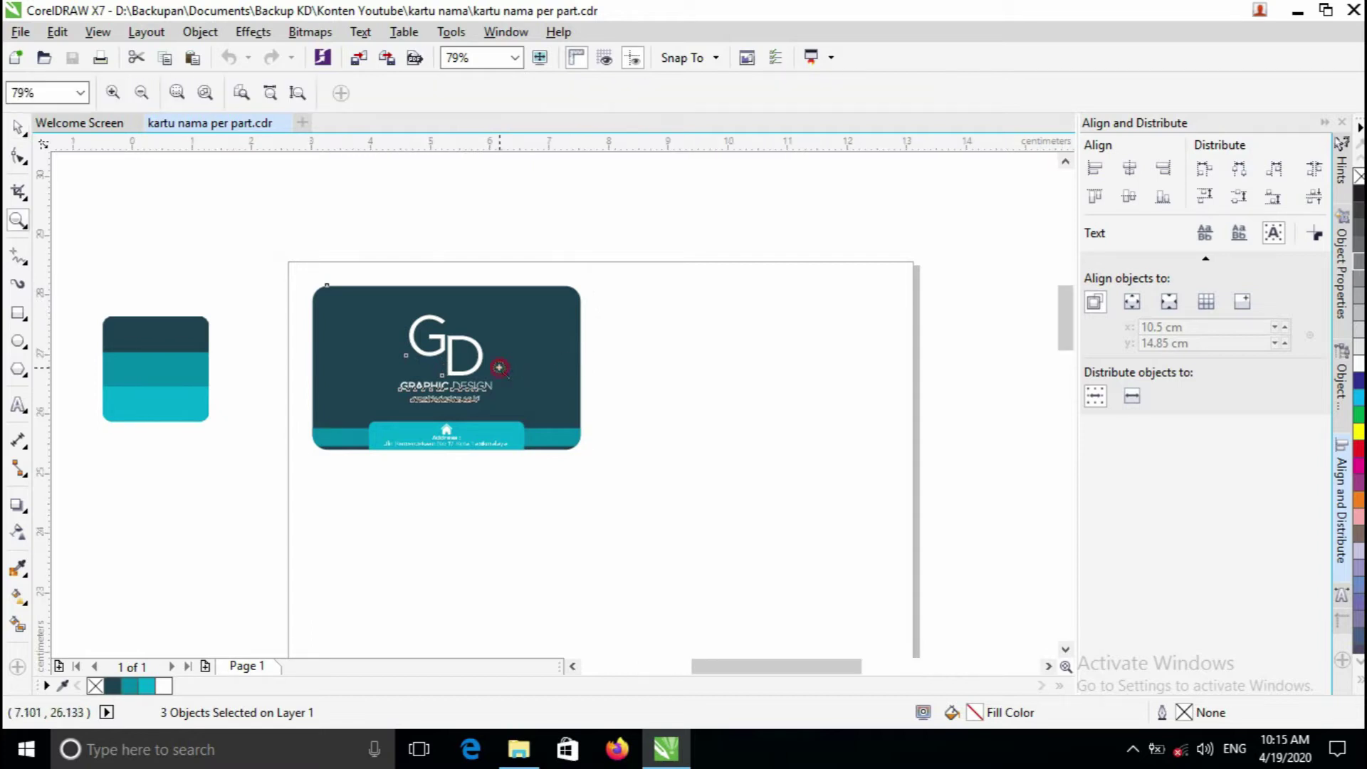
pyautogui.click(501, 368)
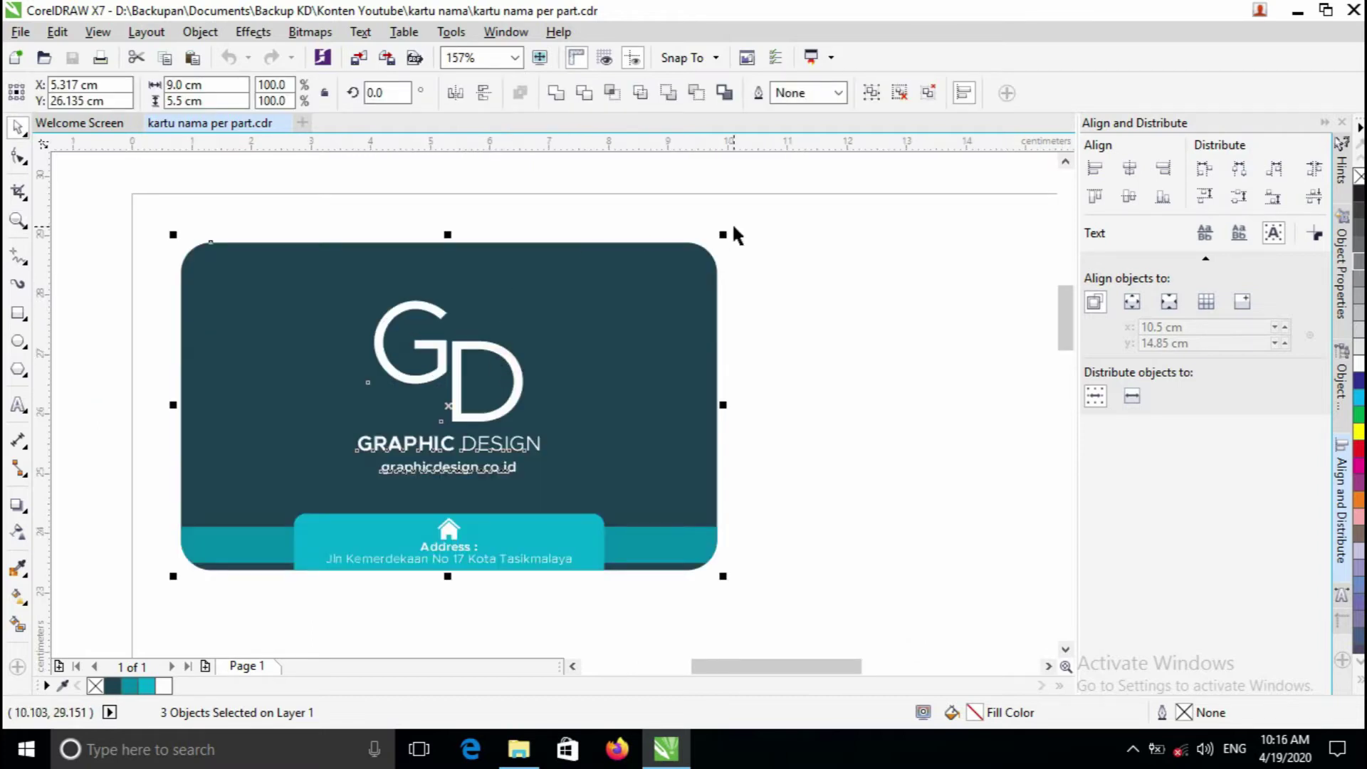
pyautogui.scroll(-1, 562, 360)
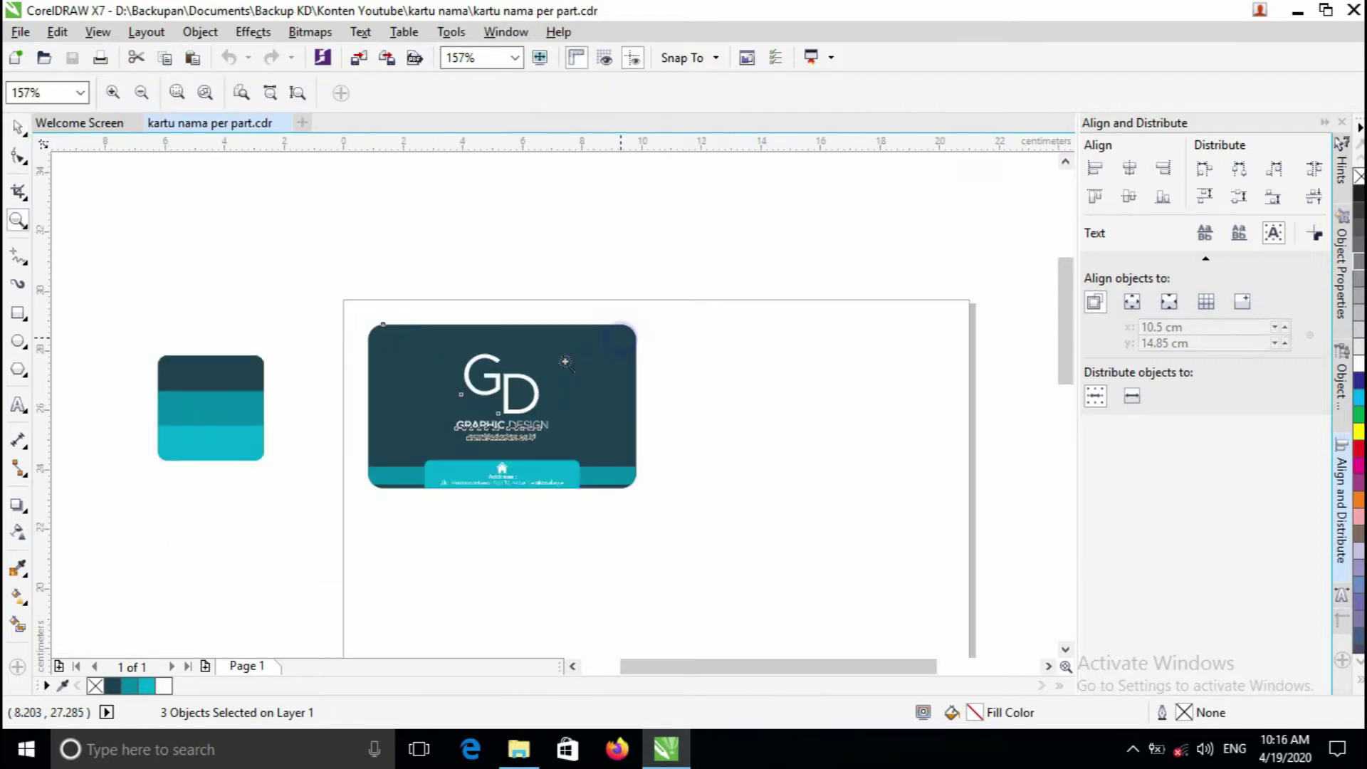
pyautogui.scroll(1, 554, 361)
pyautogui.moveTo(1063, 310); pyautogui.dragTo(1069, 324)
pyautogui.click(1036, 318)
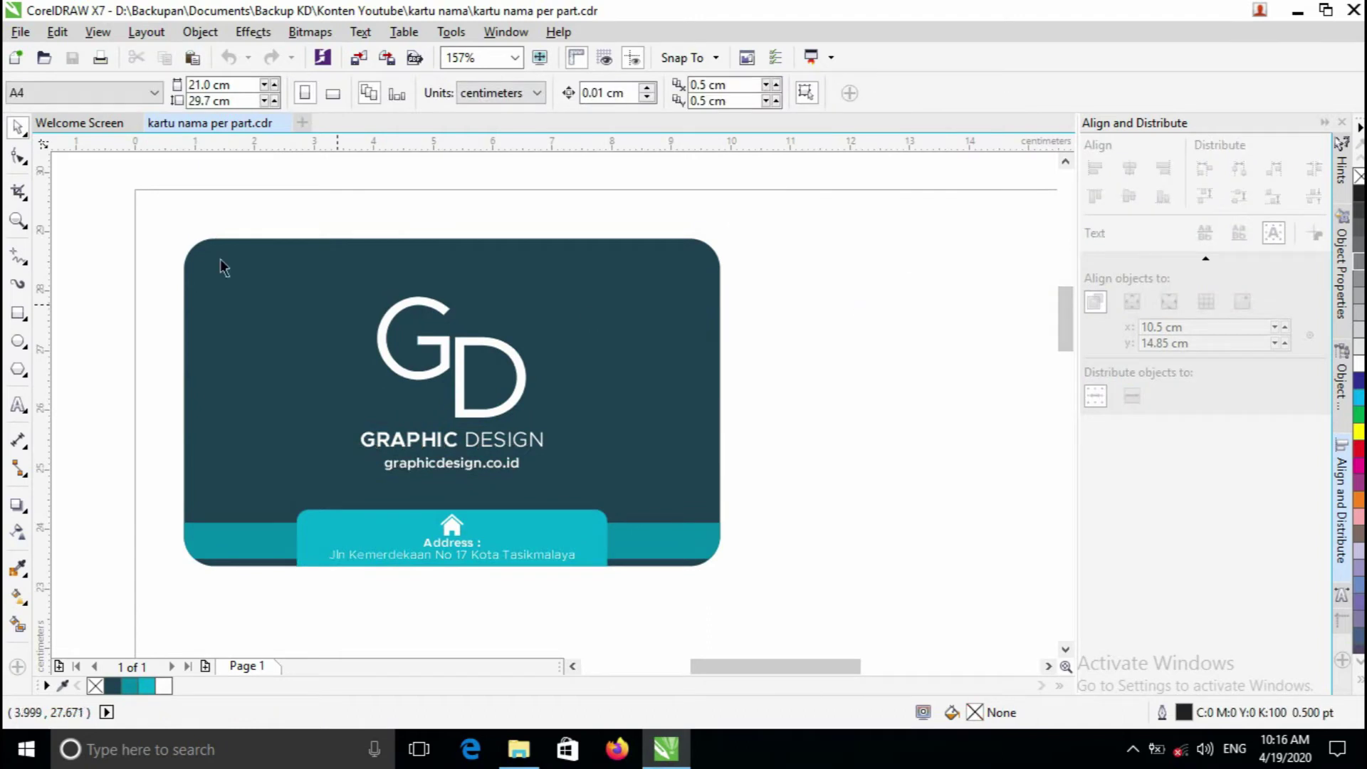
pyautogui.moveTo(121, 198); pyautogui.dragTo(762, 609)
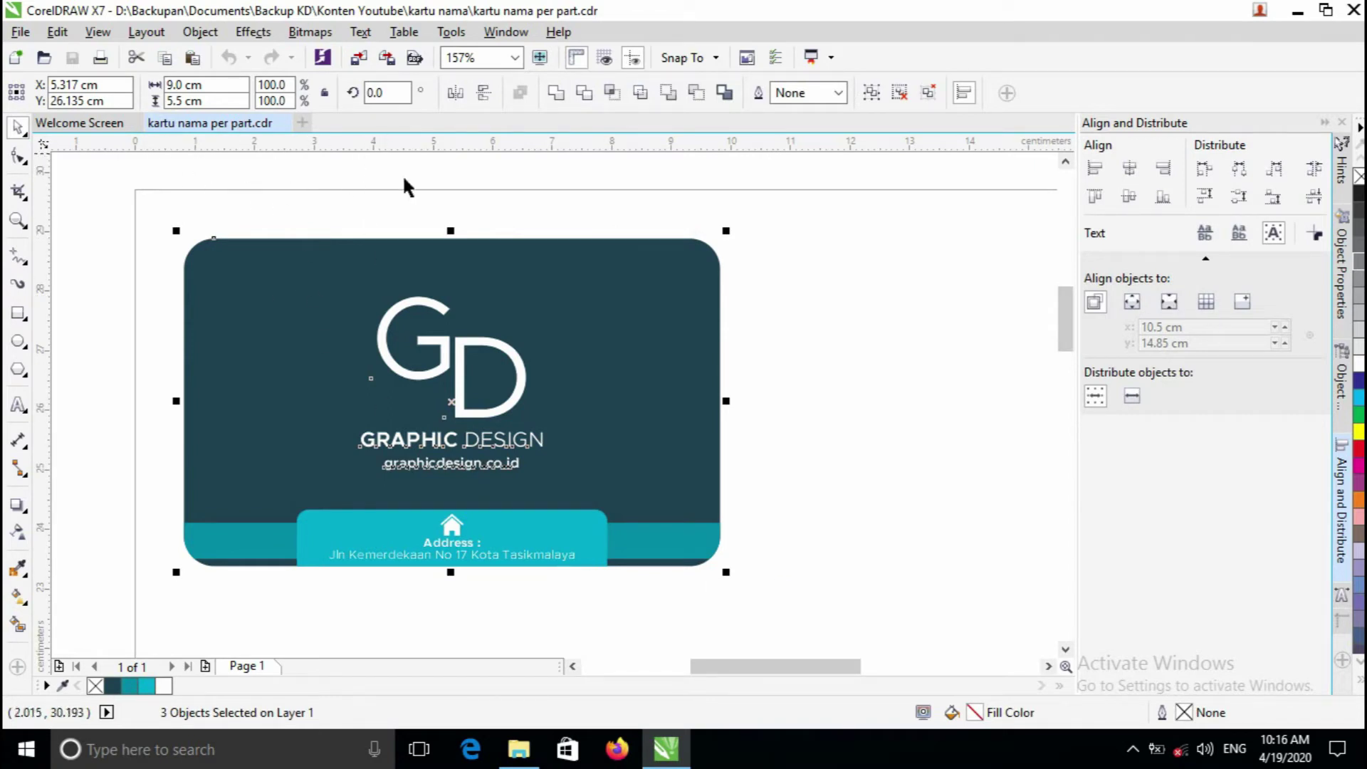
pyautogui.scroll(-2, 541, 288)
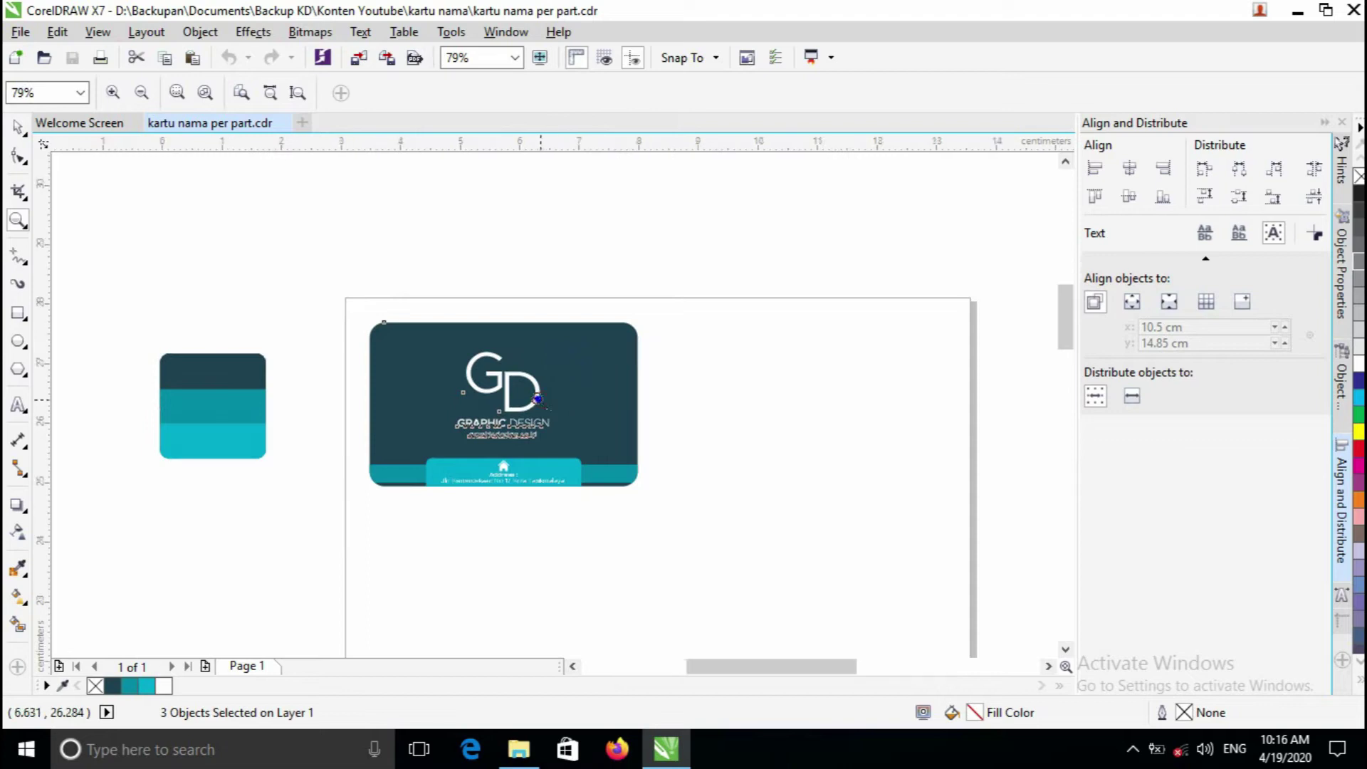
pyautogui.click(548, 285)
pyautogui.moveTo(322, 282); pyautogui.dragTo(725, 566)
pyautogui.scroll(2, 734, 484)
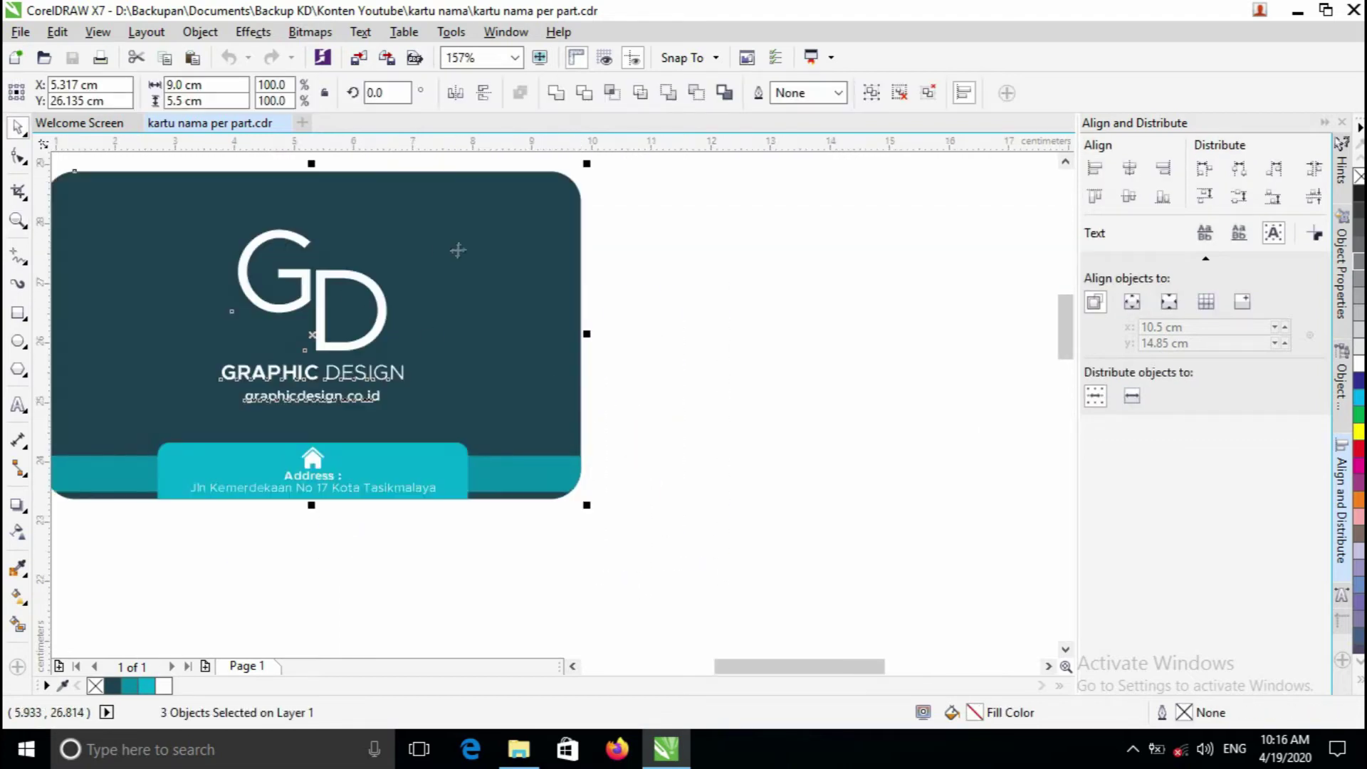
pyautogui.scroll(-2, 555, 403)
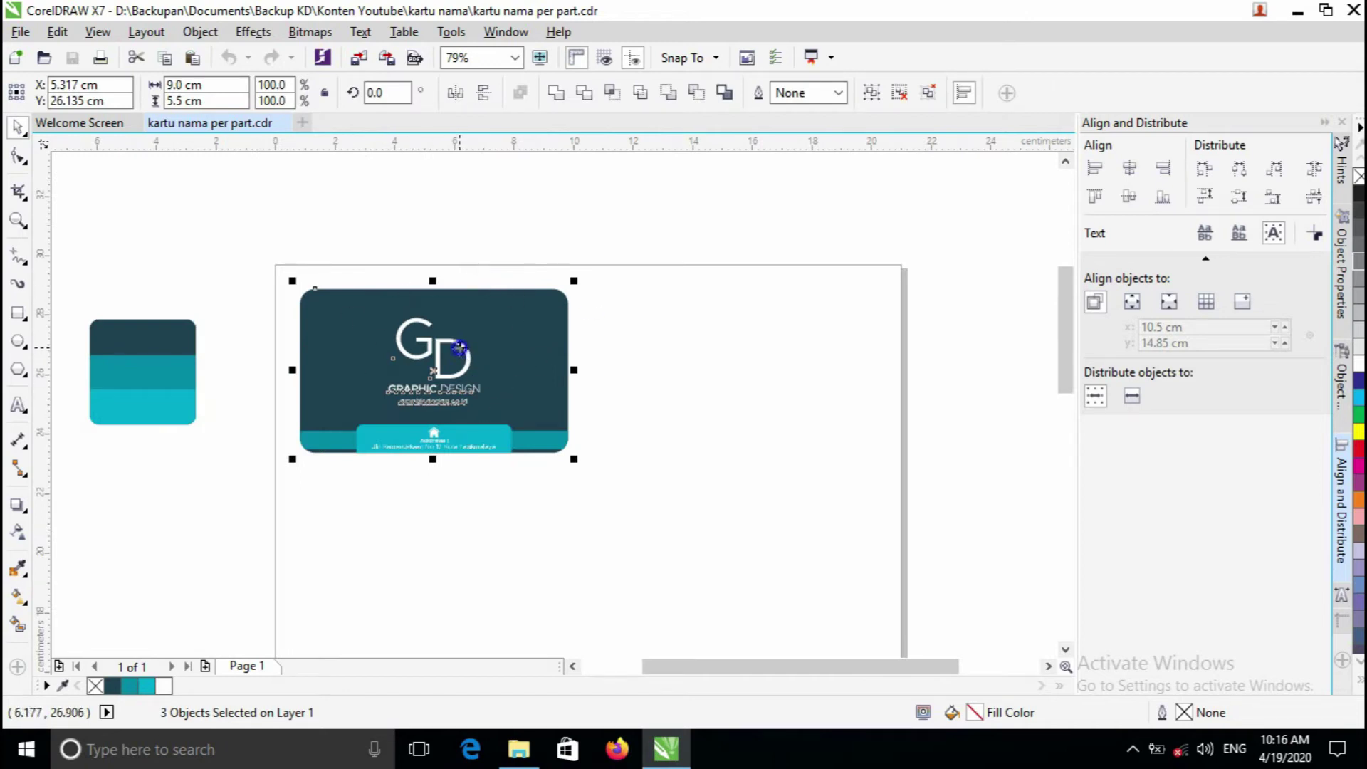
# - Drop a copy of the card to the right and try nudging it upward
pyautogui.moveTo(459, 347); pyautogui.dragTo(761, 348)
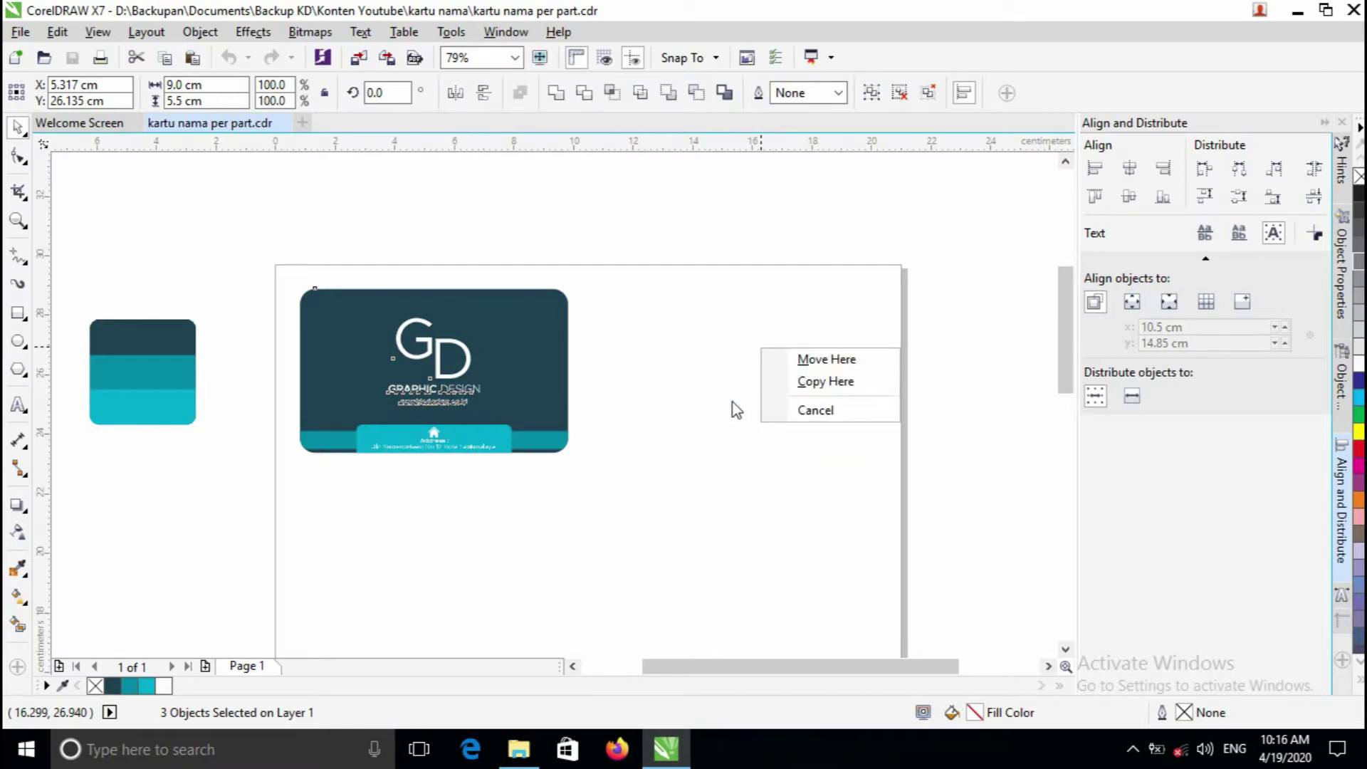
pyautogui.click(820, 386)
pyautogui.moveTo(745, 370); pyautogui.dragTo(651, 355)
pyautogui.hotkey('ctrl', 'z')
pyautogui.moveTo(658, 408); pyautogui.dragTo(666, 380)
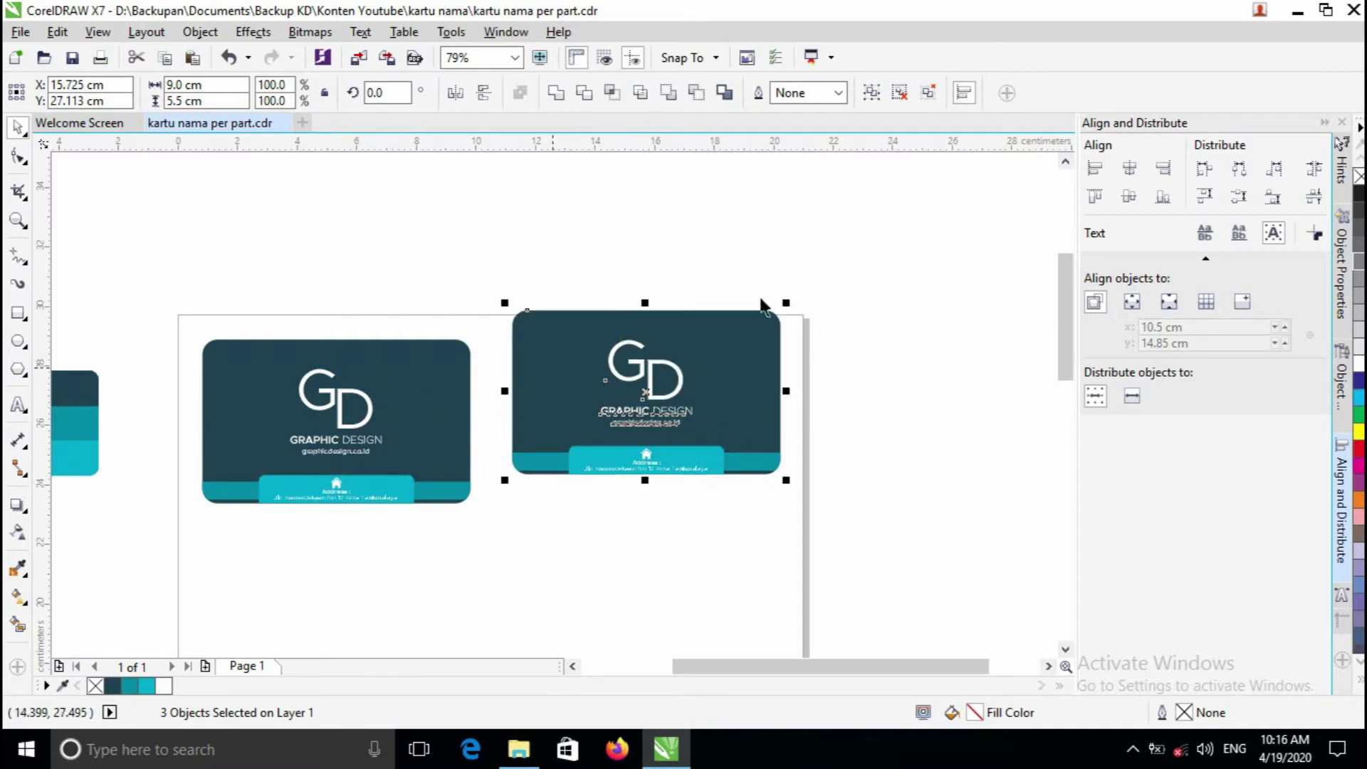
# - Pan the view, try moving the left card up, then undo it
pyautogui.click(497, 280)
pyautogui.moveTo(497, 280); pyautogui.dragTo(830, 491)
pyautogui.click(831, 491)
pyautogui.moveTo(492, 482); pyautogui.dragTo(523, 443)
pyautogui.moveTo(461, 329); pyautogui.dragTo(468, 260)
pyautogui.hotkey('ctrl', 'z')
pyautogui.click(433, 215)
pyautogui.moveTo(208, 252); pyautogui.dragTo(544, 527)
pyautogui.click(569, 258)
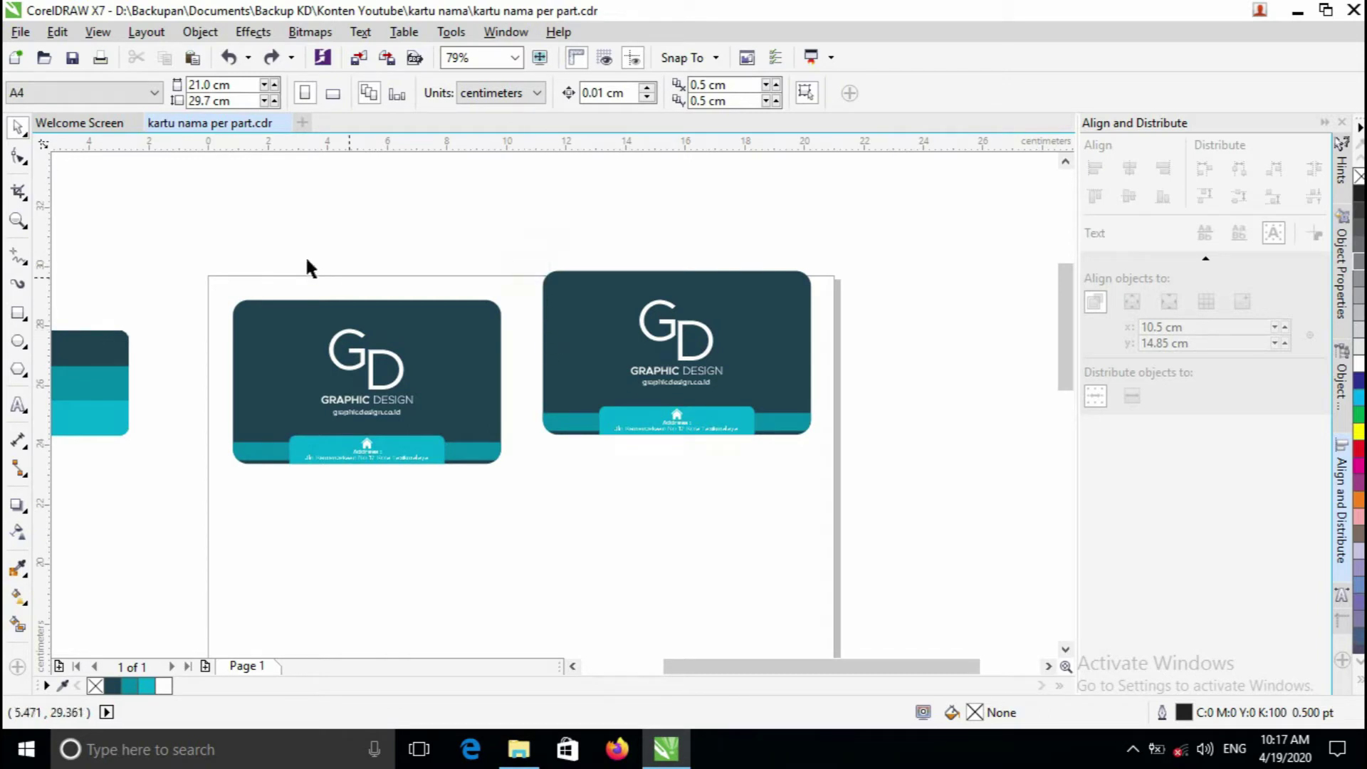
# - Select the copied card on the right and delete it
pyautogui.moveTo(205, 250); pyautogui.dragTo(528, 588)
pyautogui.click(508, 225)
pyautogui.moveTo(530, 253); pyautogui.dragTo(861, 510)
pyautogui.press('Delete')
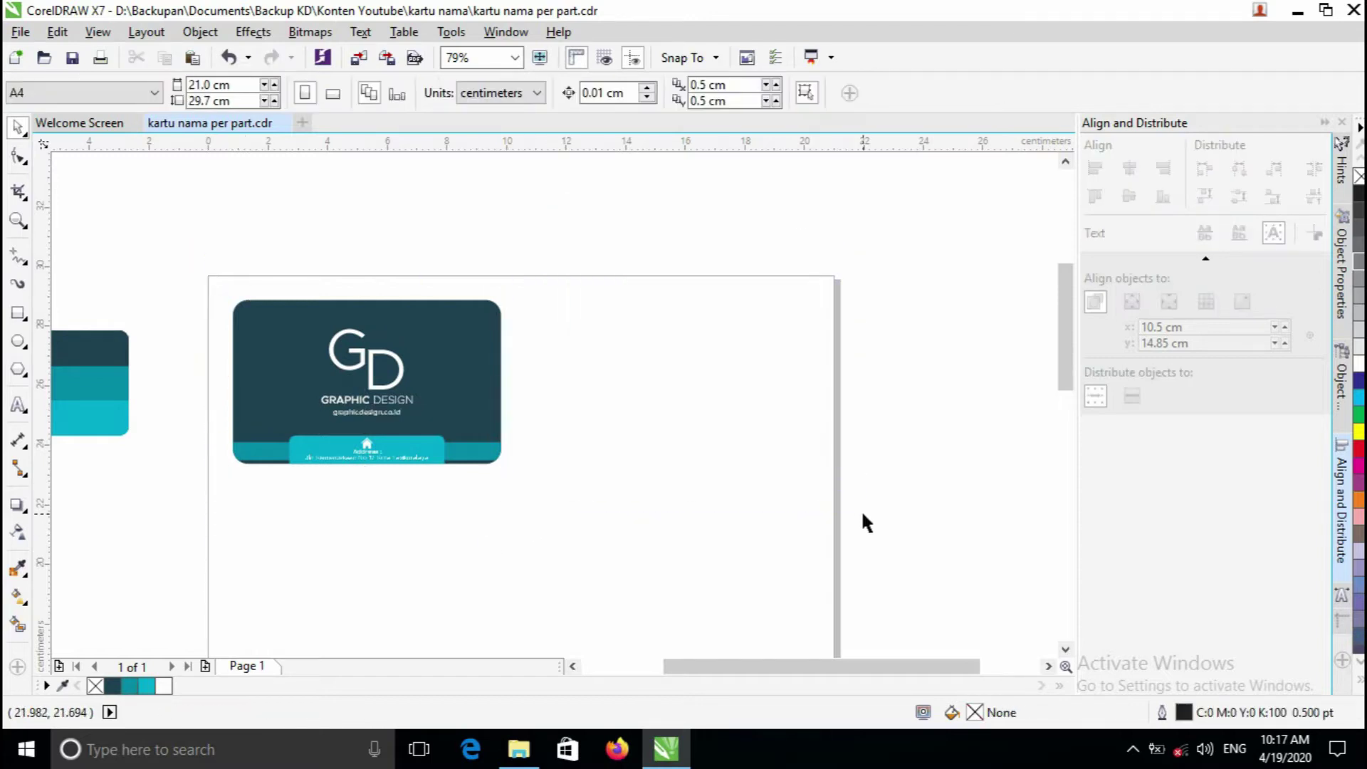
# - Marquee-select the card's three parts and combine them with Group Objects
pyautogui.moveTo(208, 252); pyautogui.dragTo(537, 519)
pyautogui.click(259, 277)
pyautogui.moveTo(182, 249); pyautogui.dragTo(567, 544)
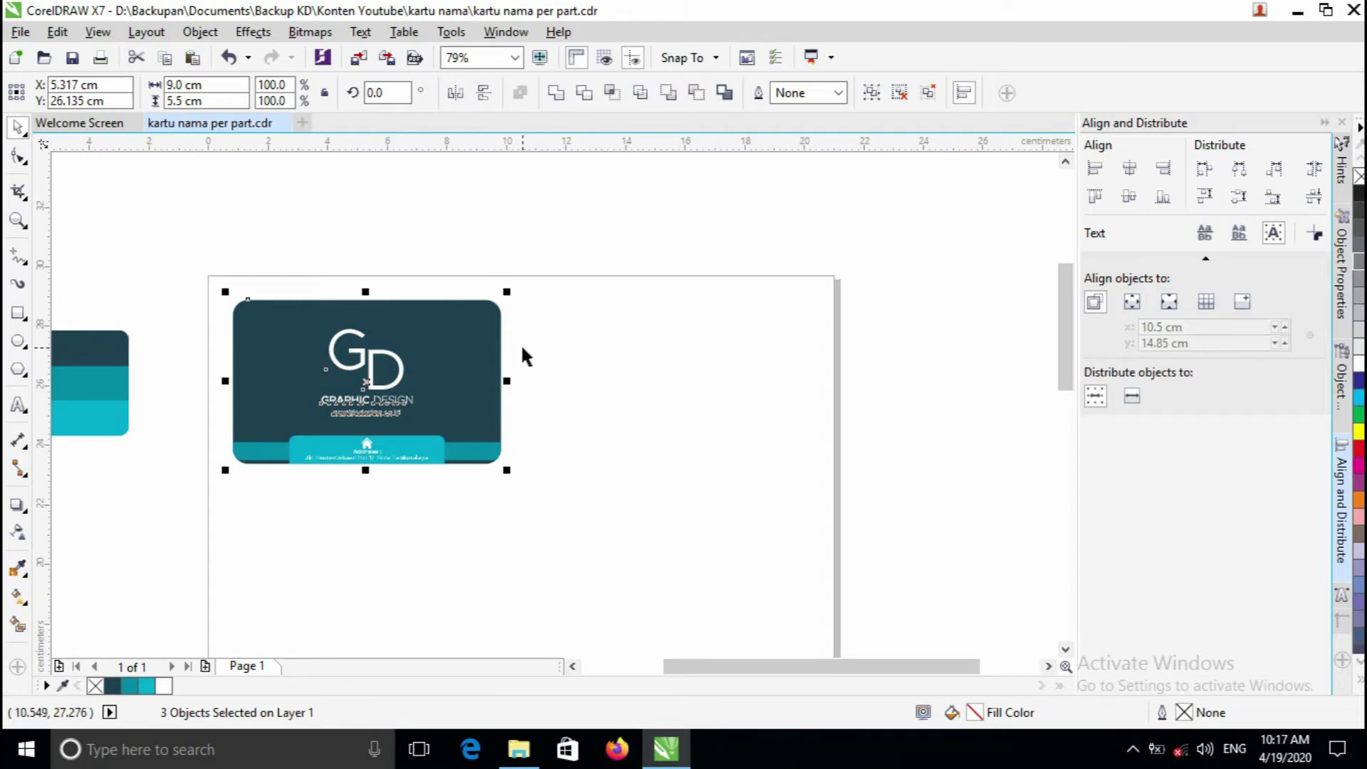
pyautogui.click(490, 235)
pyautogui.moveTo(186, 264); pyautogui.dragTo(617, 524)
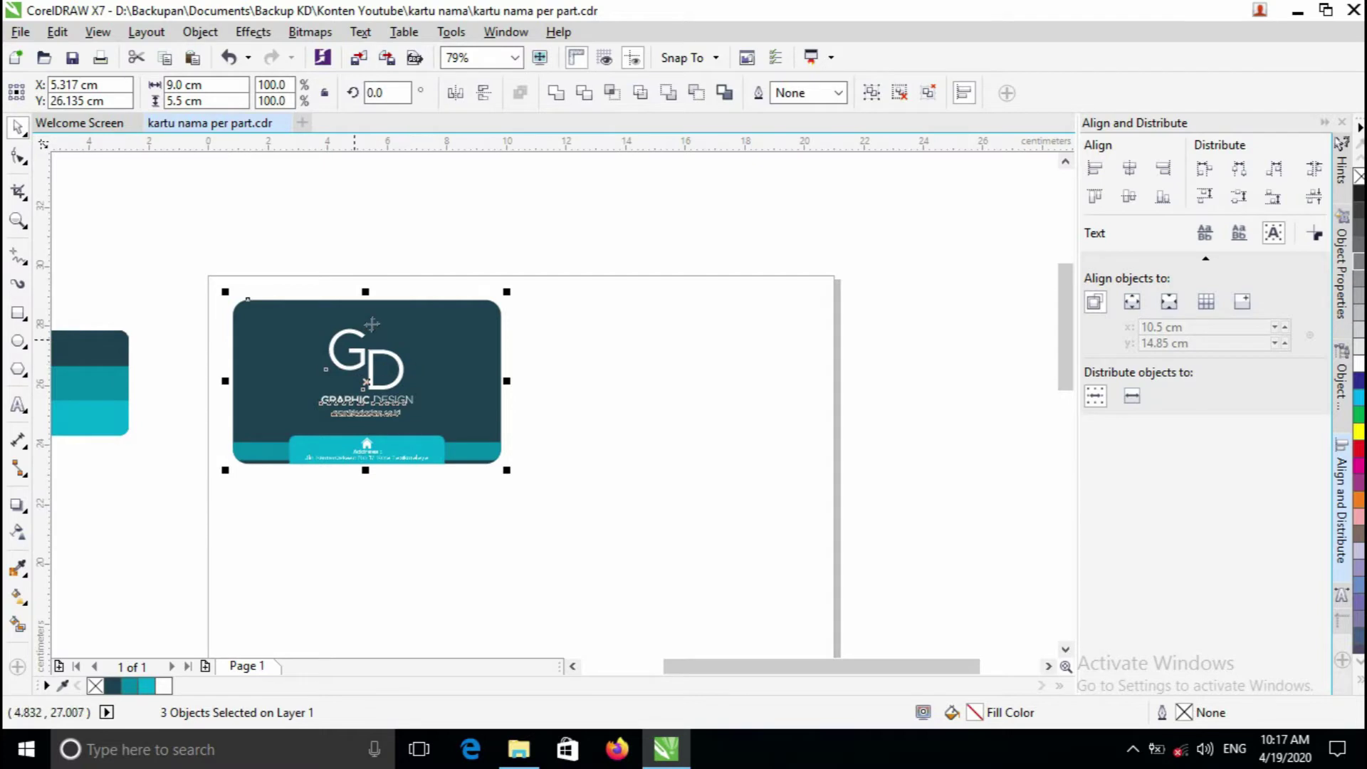
pyautogui.rightClick(378, 347)
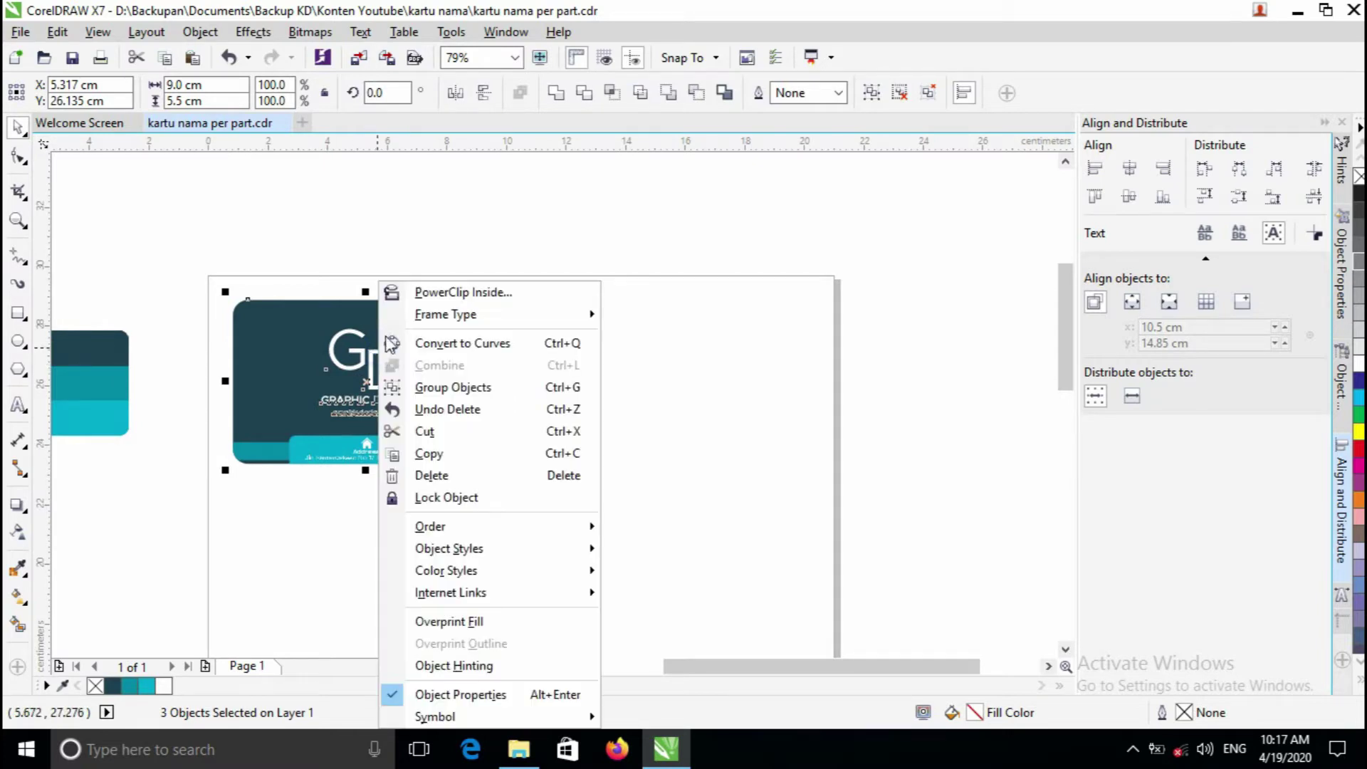
pyautogui.click(451, 387)
# - Right-drag the grouped card rightward and choose Copy Here to place a duplicate beside it
pyautogui.click(478, 244)
pyautogui.click(431, 420)
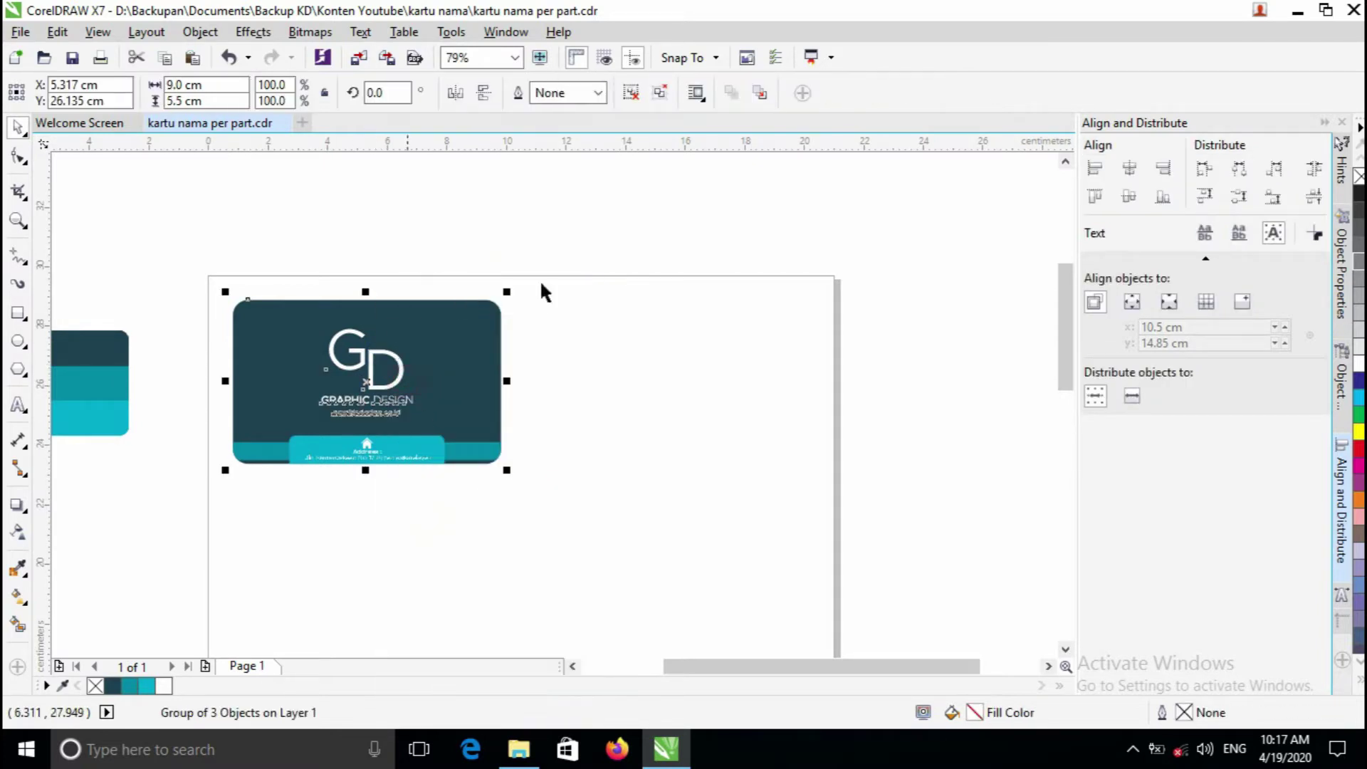
pyautogui.moveTo(399, 358); pyautogui.dragTo(695, 367)
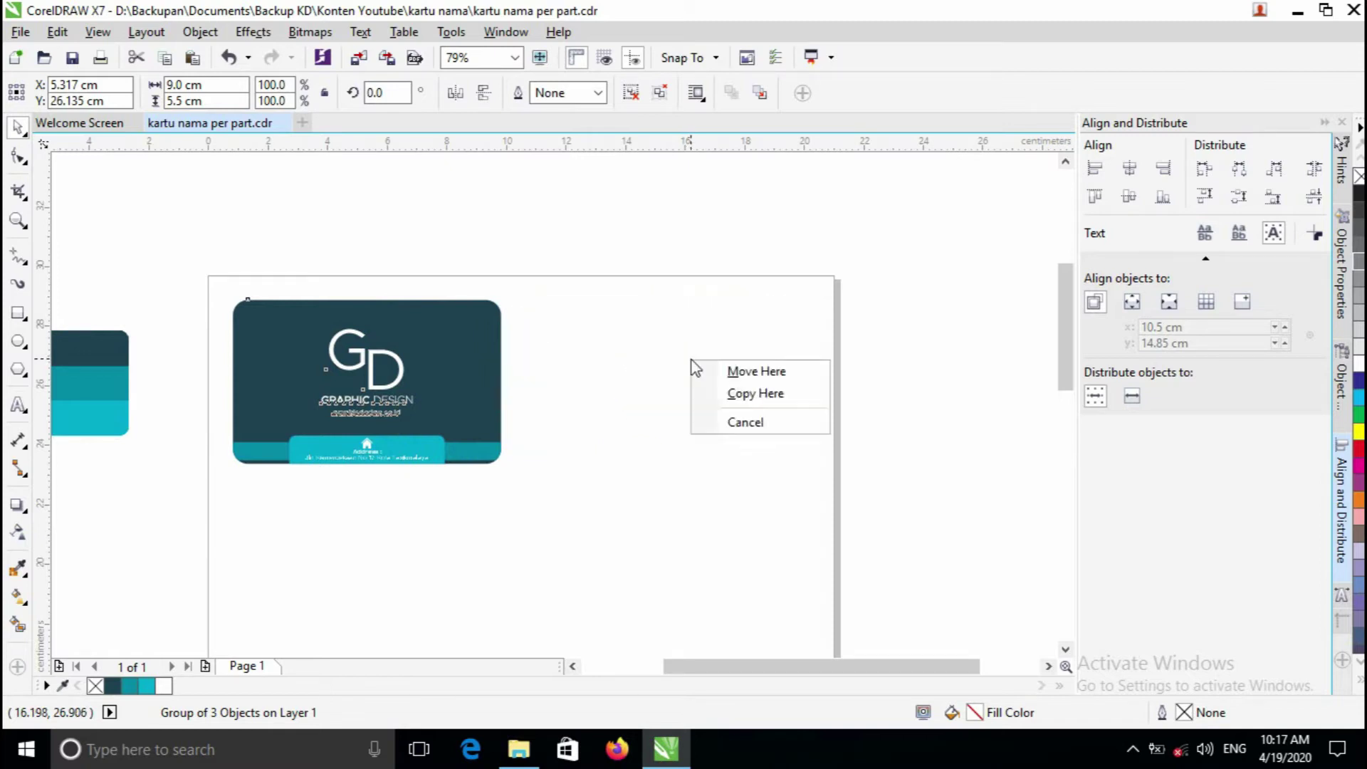
pyautogui.click(736, 391)
pyautogui.scroll(2, 683, 377)
pyautogui.scroll(-2, 598, 296)
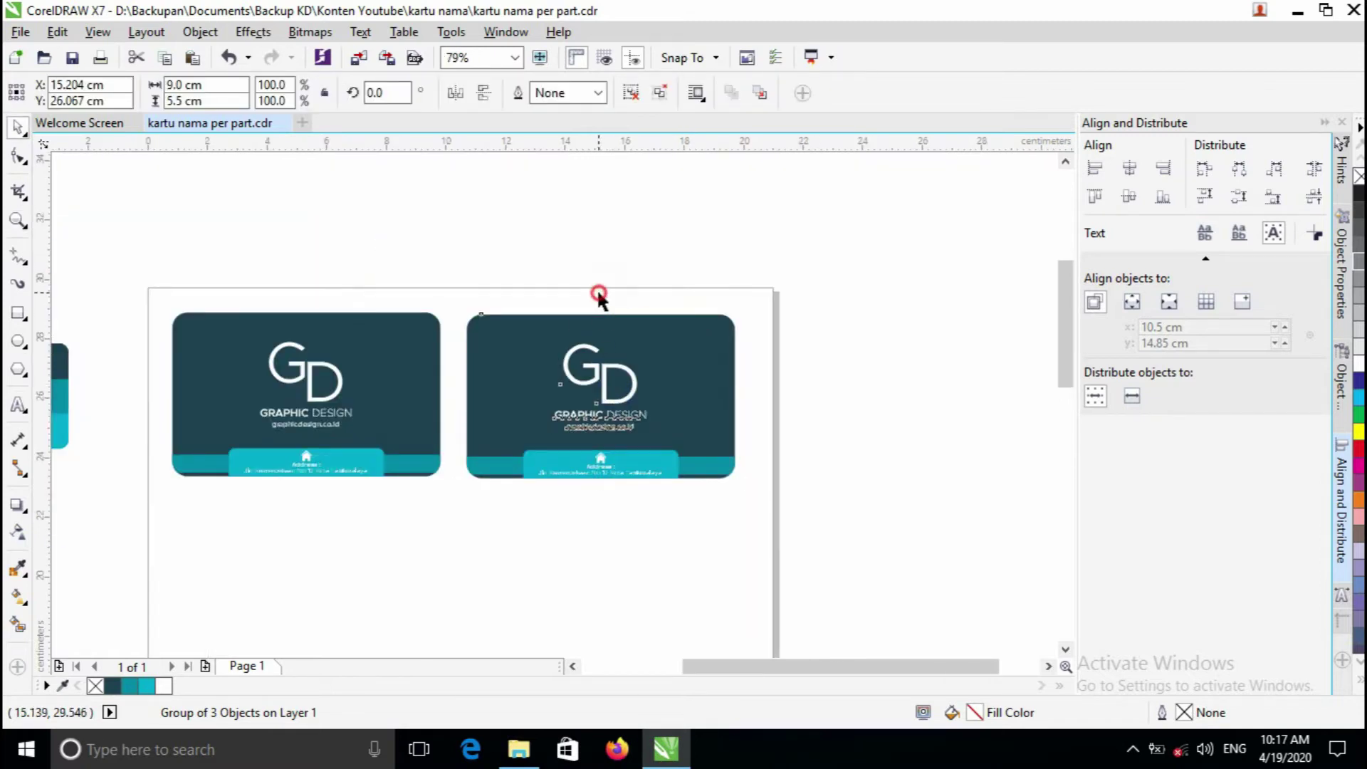
pyautogui.click(488, 297)
pyautogui.moveTo(129, 264); pyautogui.dragTo(809, 550)
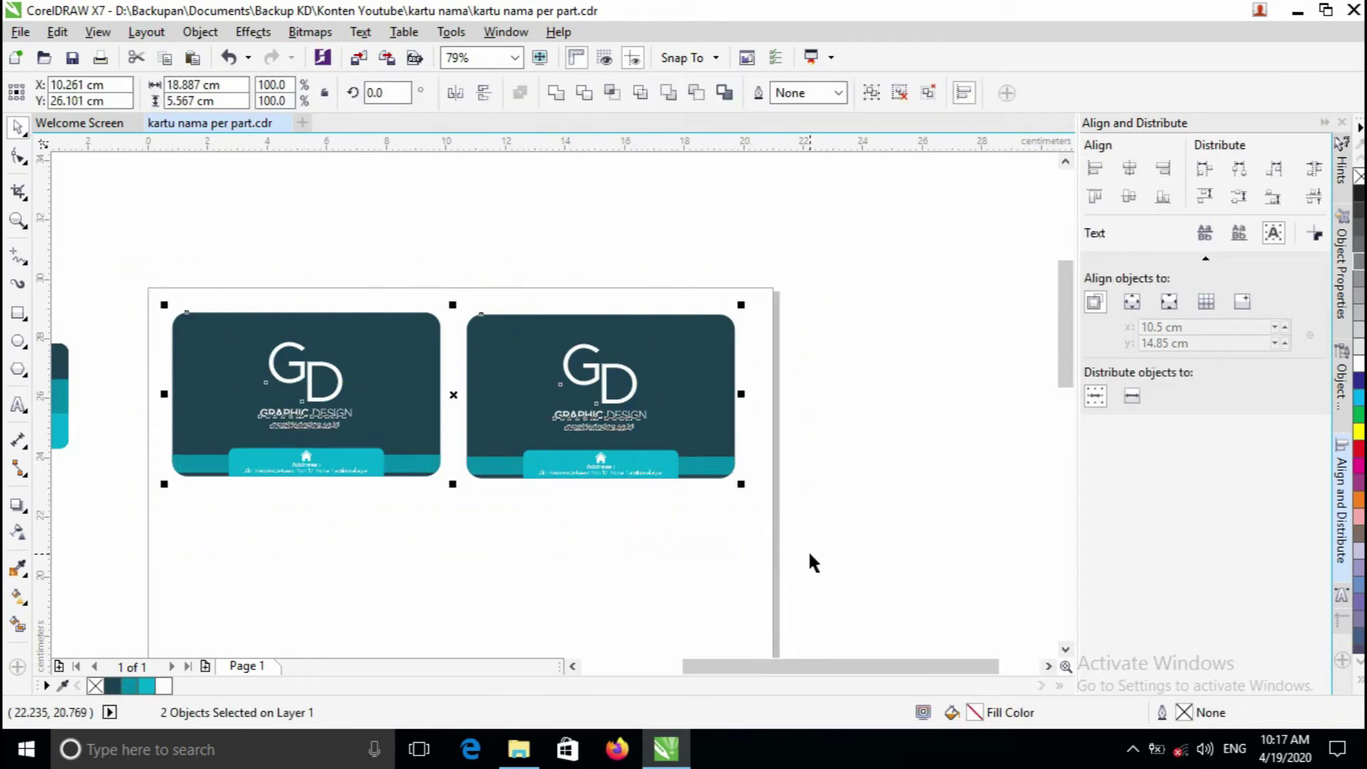
pyautogui.click(809, 550)
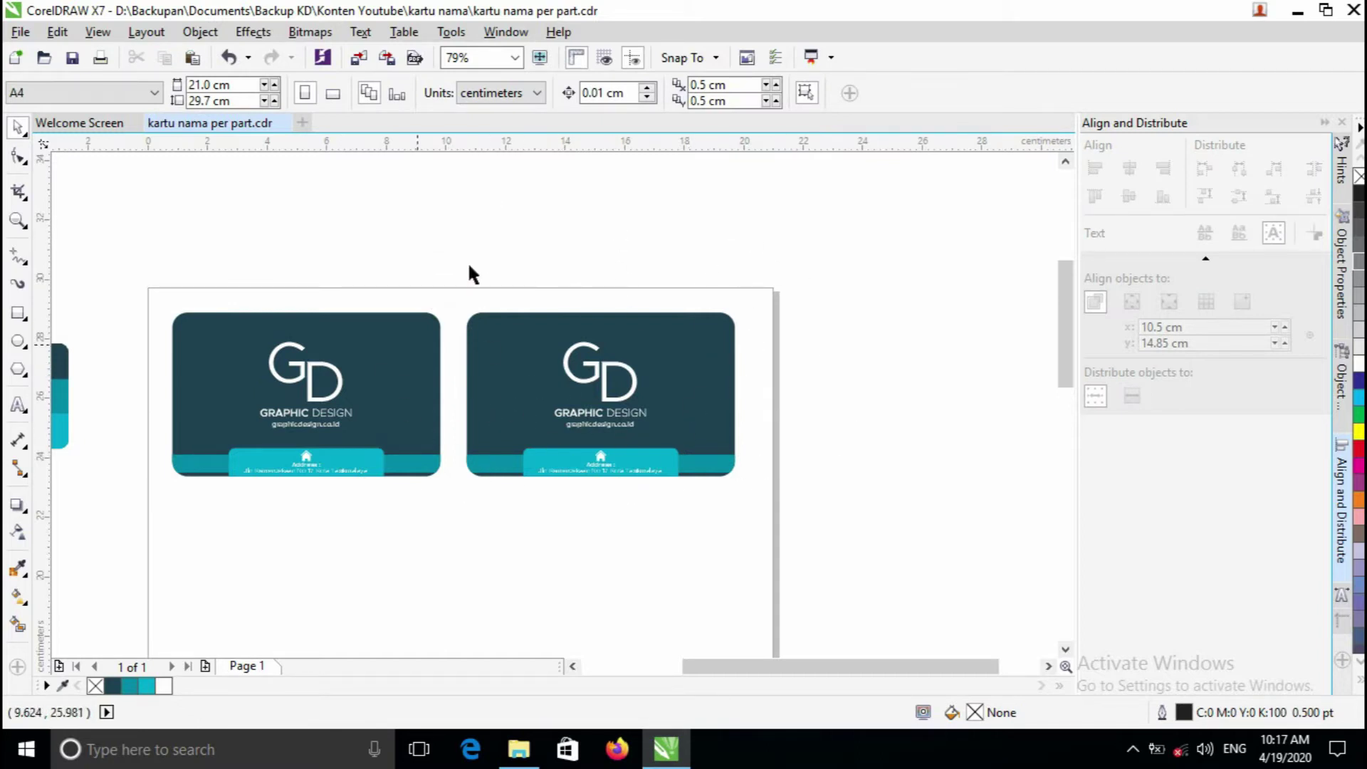
# - Zoom in on the right-hand card, settling at about 157%
pyautogui.click(547, 391)
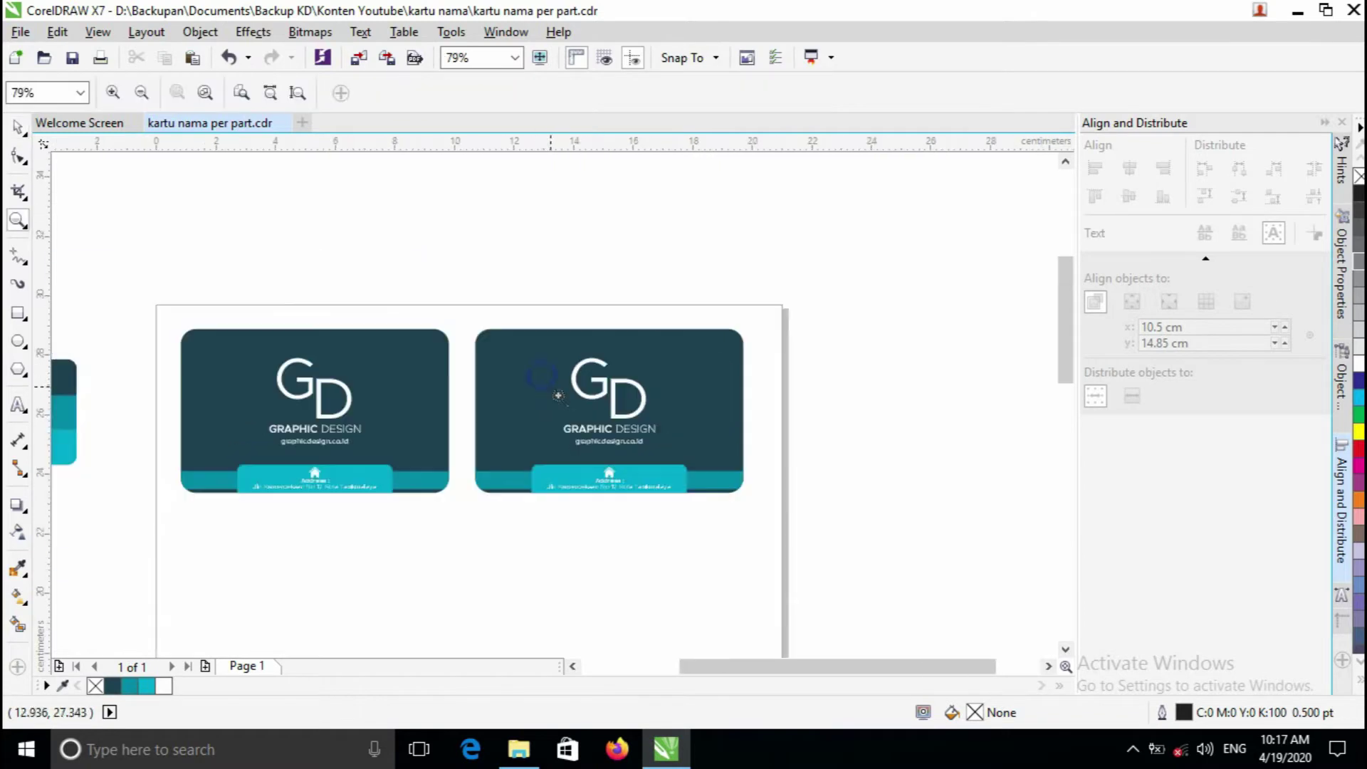
pyautogui.press('space')
pyautogui.moveTo(794, 664); pyautogui.dragTo(806, 663)
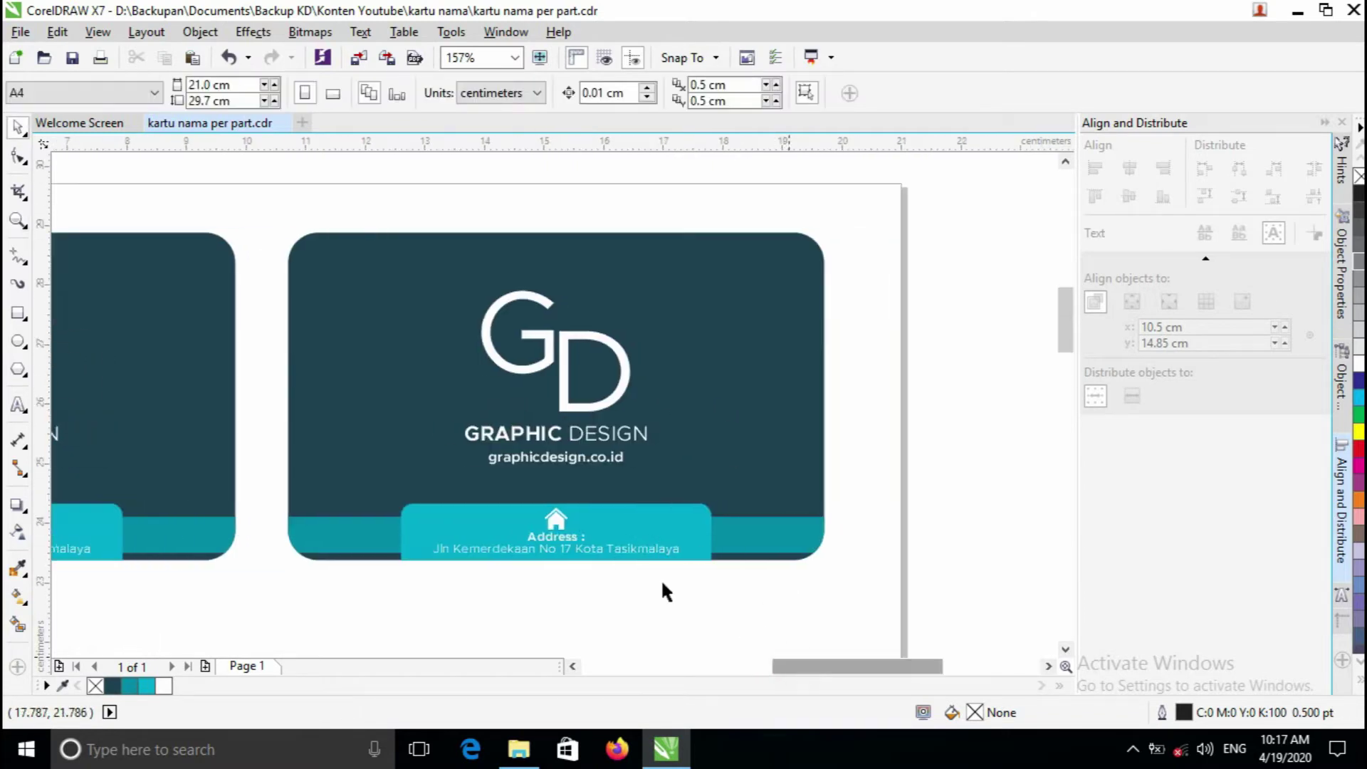
pyautogui.press('z')
pyautogui.click(561, 418)
pyautogui.rightClick(562, 403)
pyautogui.press('space')
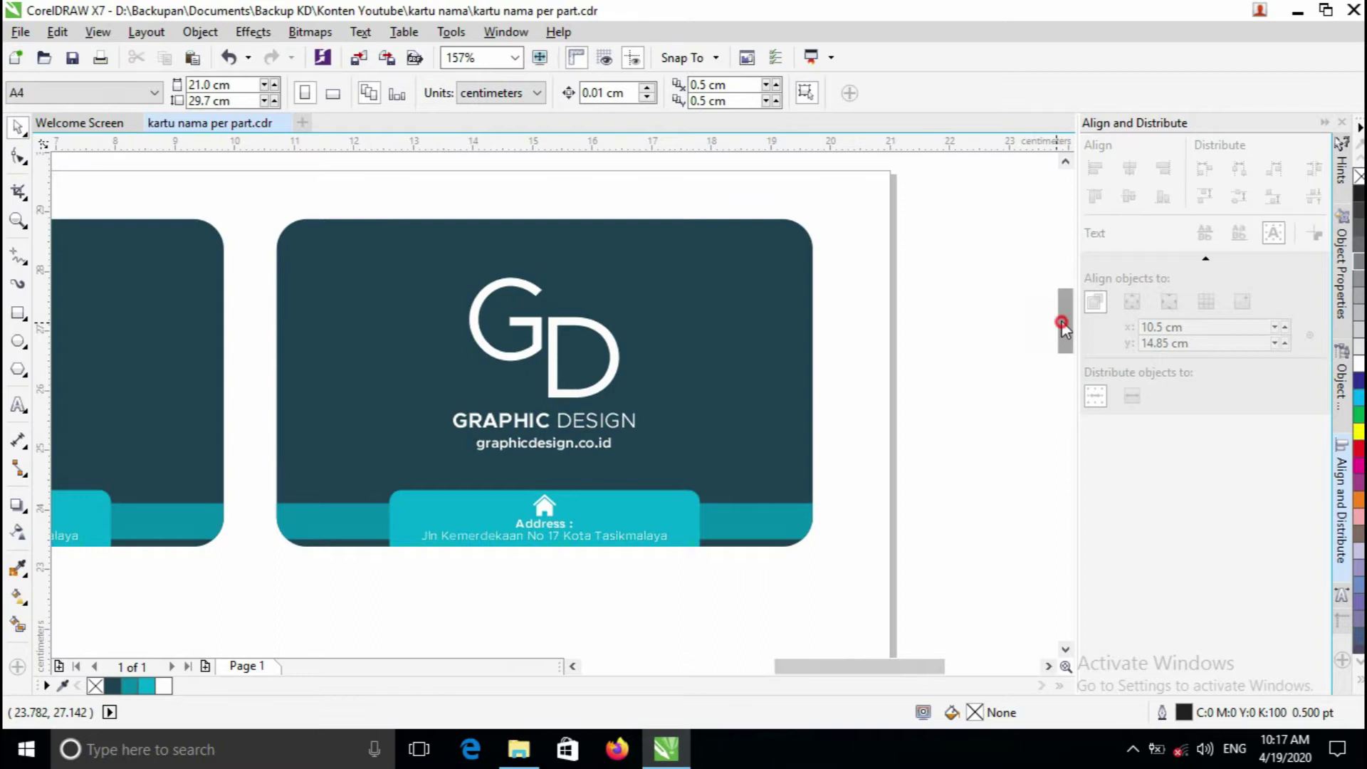
pyautogui.moveTo(1063, 328); pyautogui.dragTo(1063, 321)
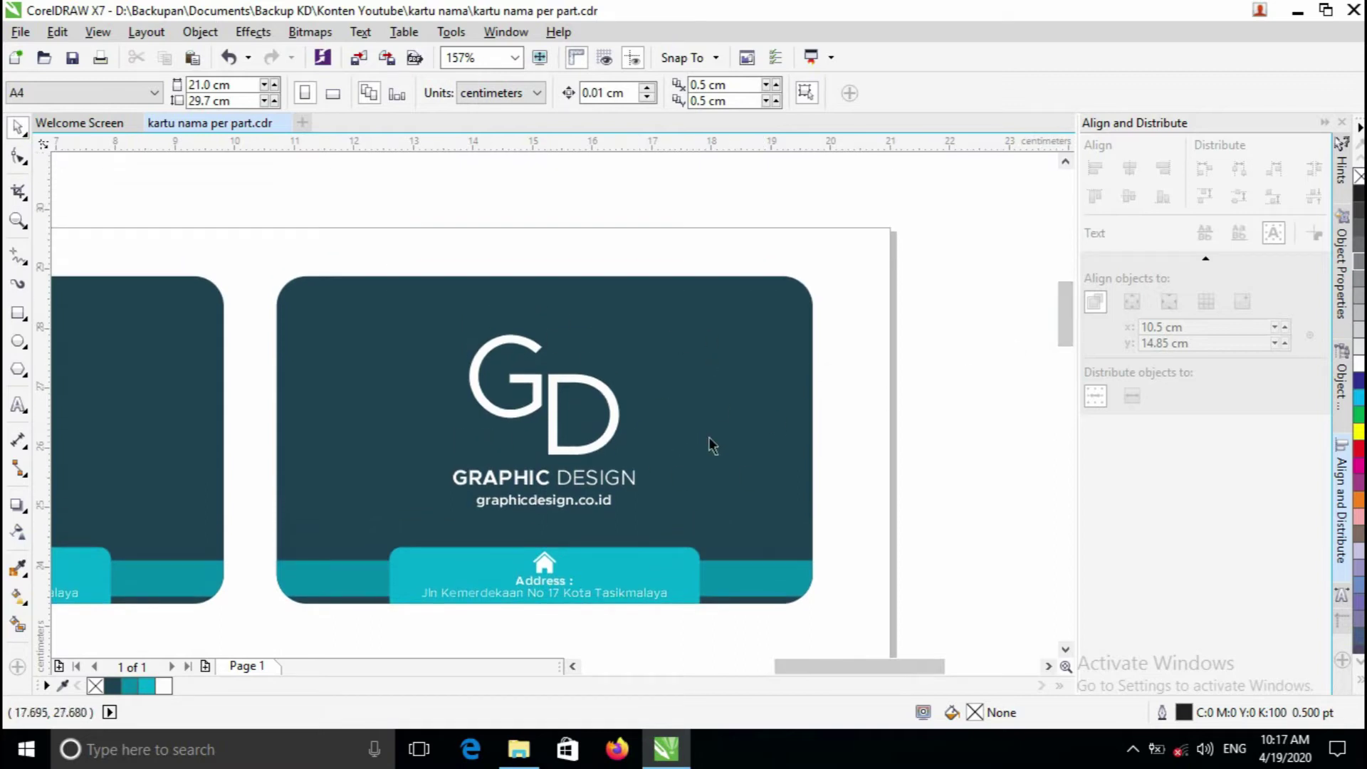
# - Ungroup the right card and select its clipped background, briefly entering and leaving PowerClip editing
pyautogui.click(654, 572)
pyautogui.rightClick(654, 572)
pyautogui.click(752, 157)
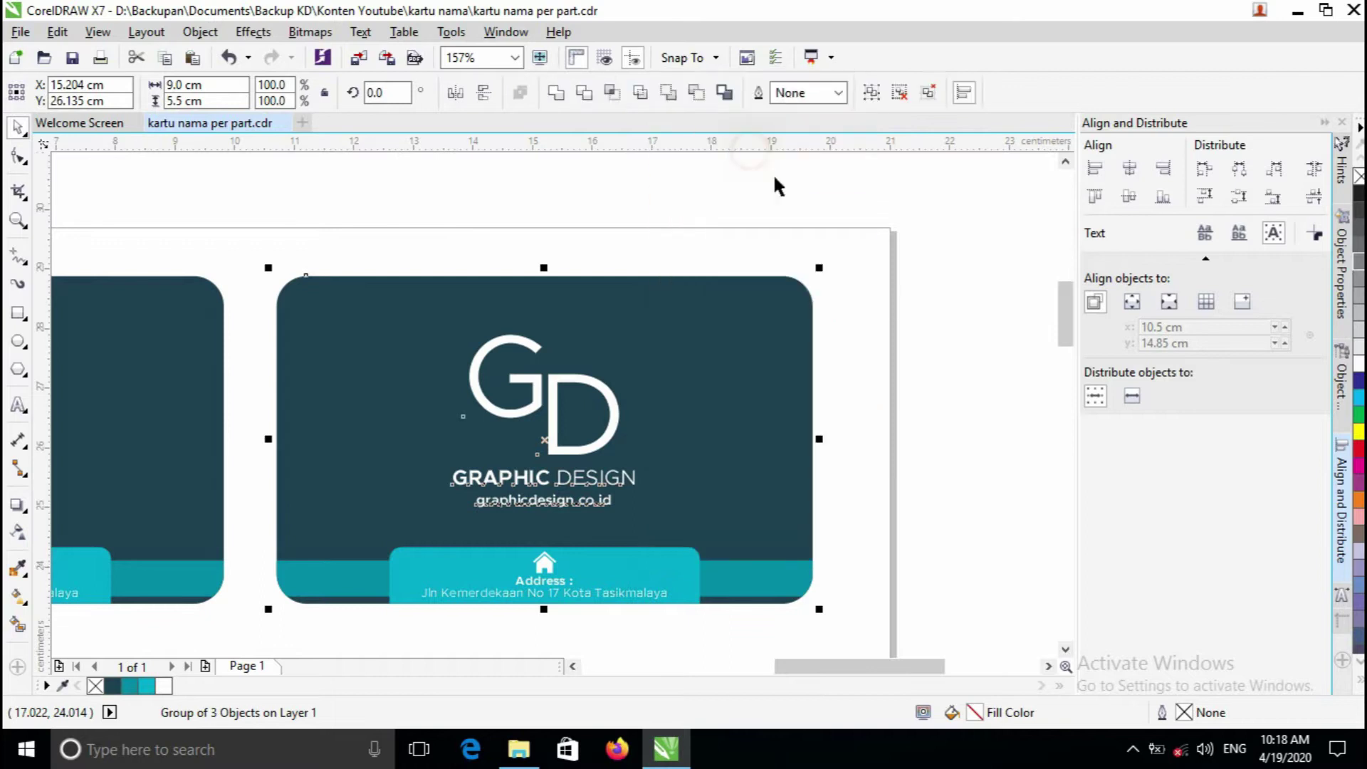
pyautogui.click(635, 573)
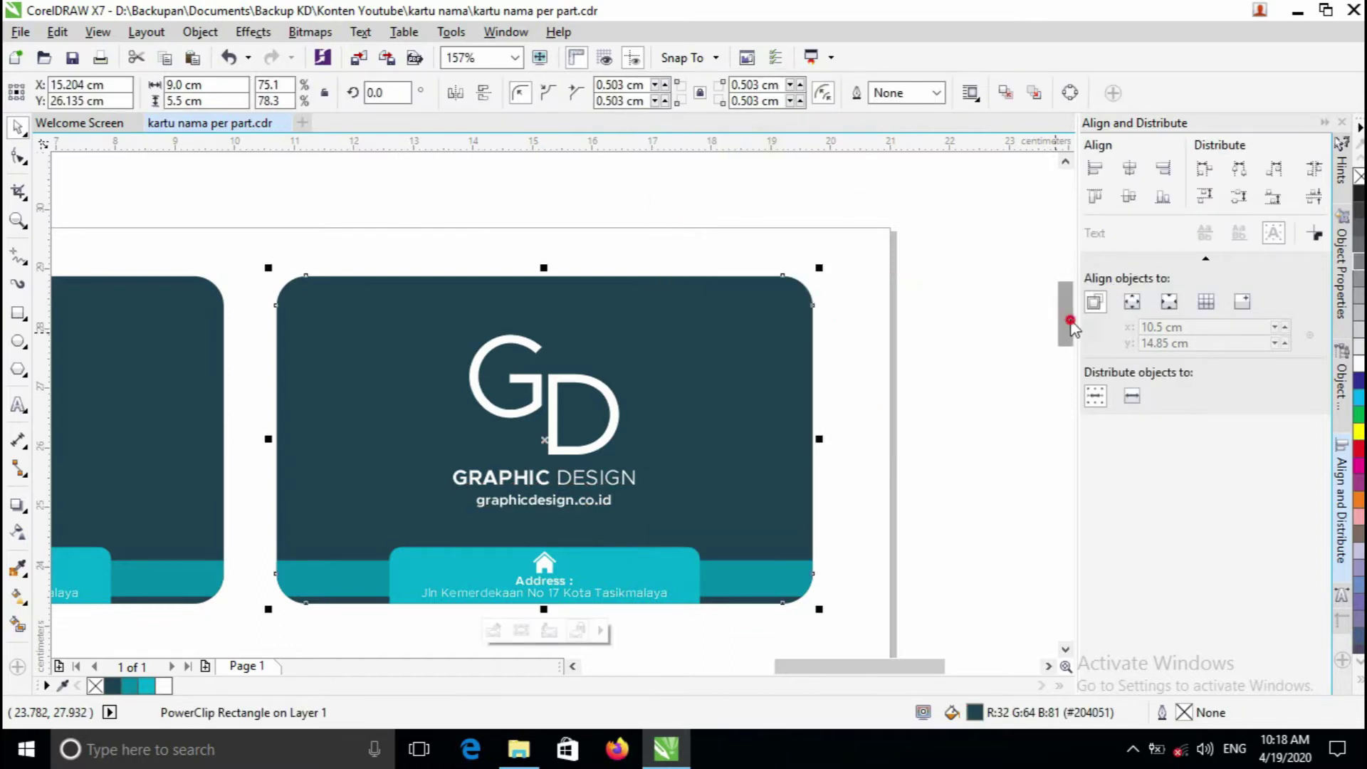
pyautogui.moveTo(1072, 325); pyautogui.dragTo(1071, 333)
pyautogui.click(950, 391)
pyautogui.click(673, 392)
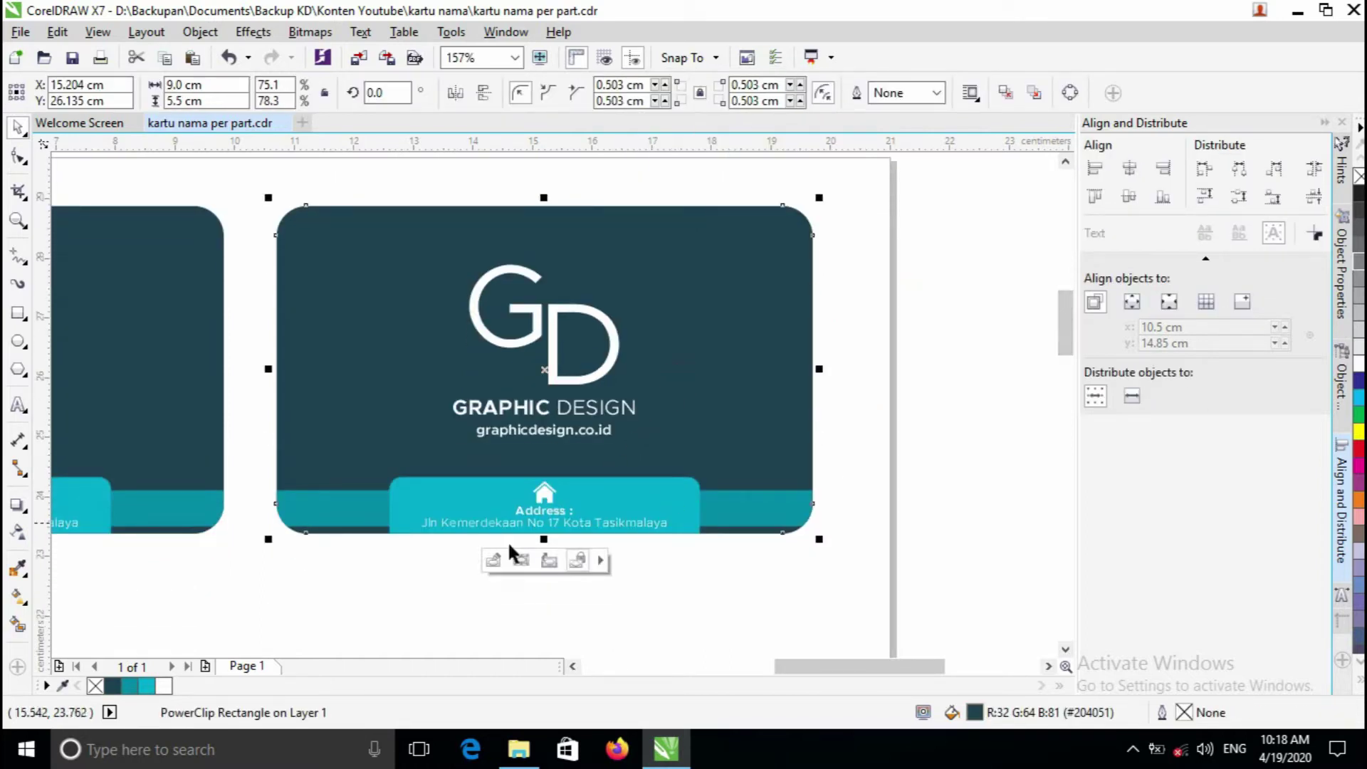
pyautogui.click(493, 561)
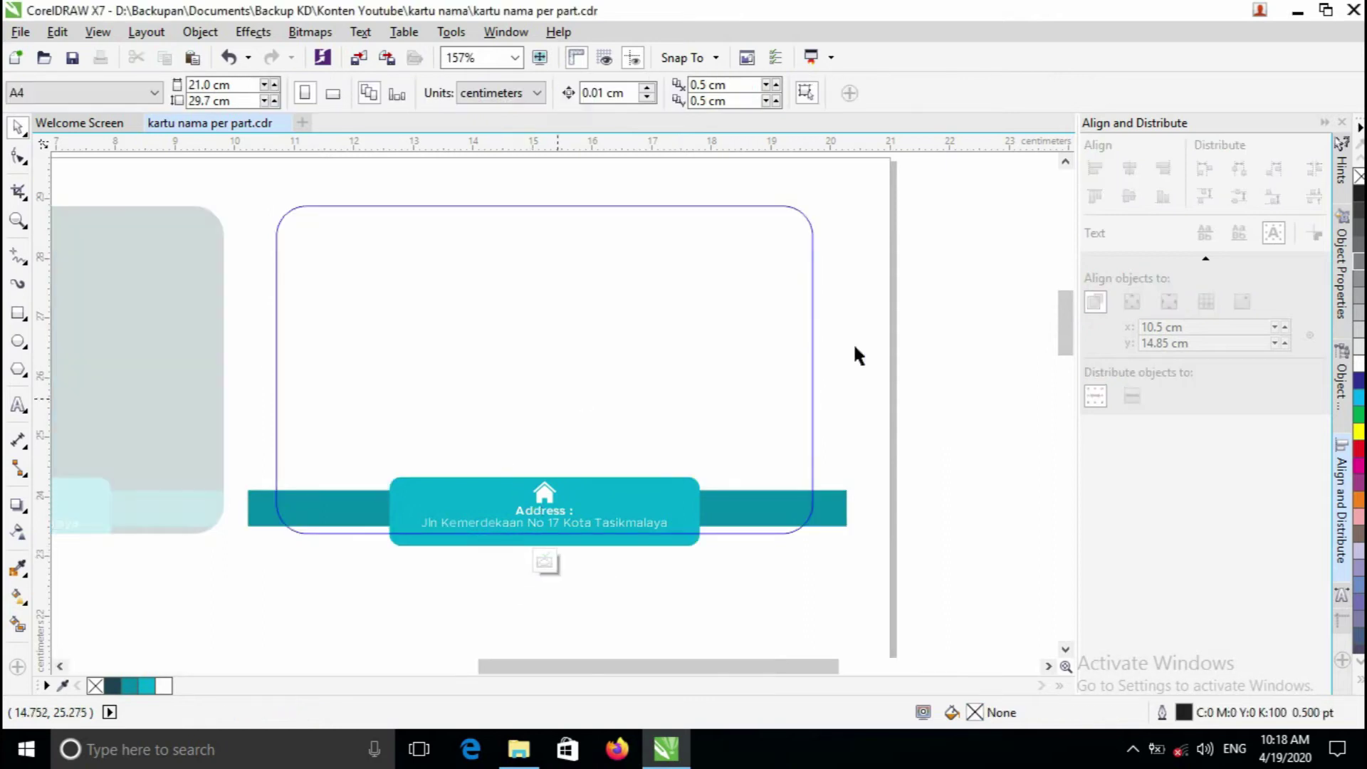
pyautogui.click(544, 563)
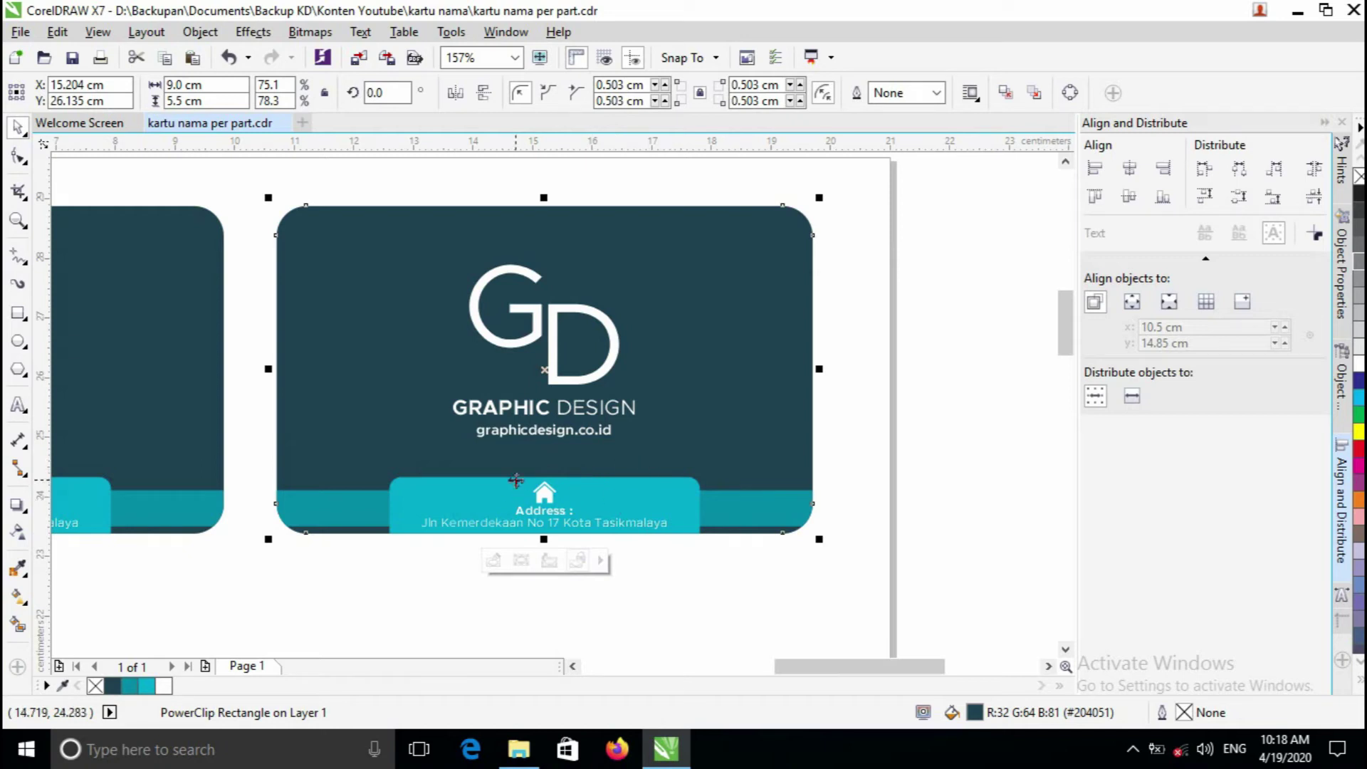
# - Inside the second card's PowerClip, drag the address strip and its text below the card
pyautogui.click(882, 359)
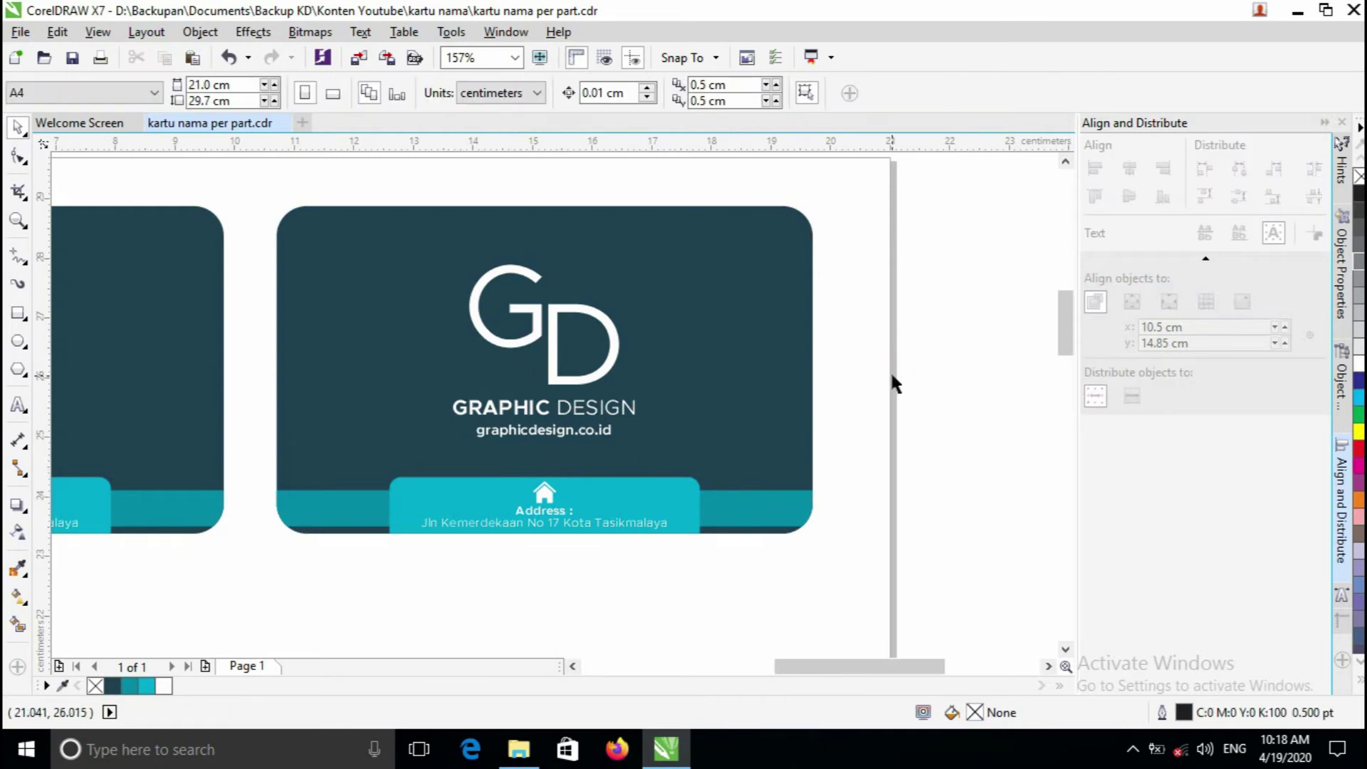
pyautogui.click(741, 383)
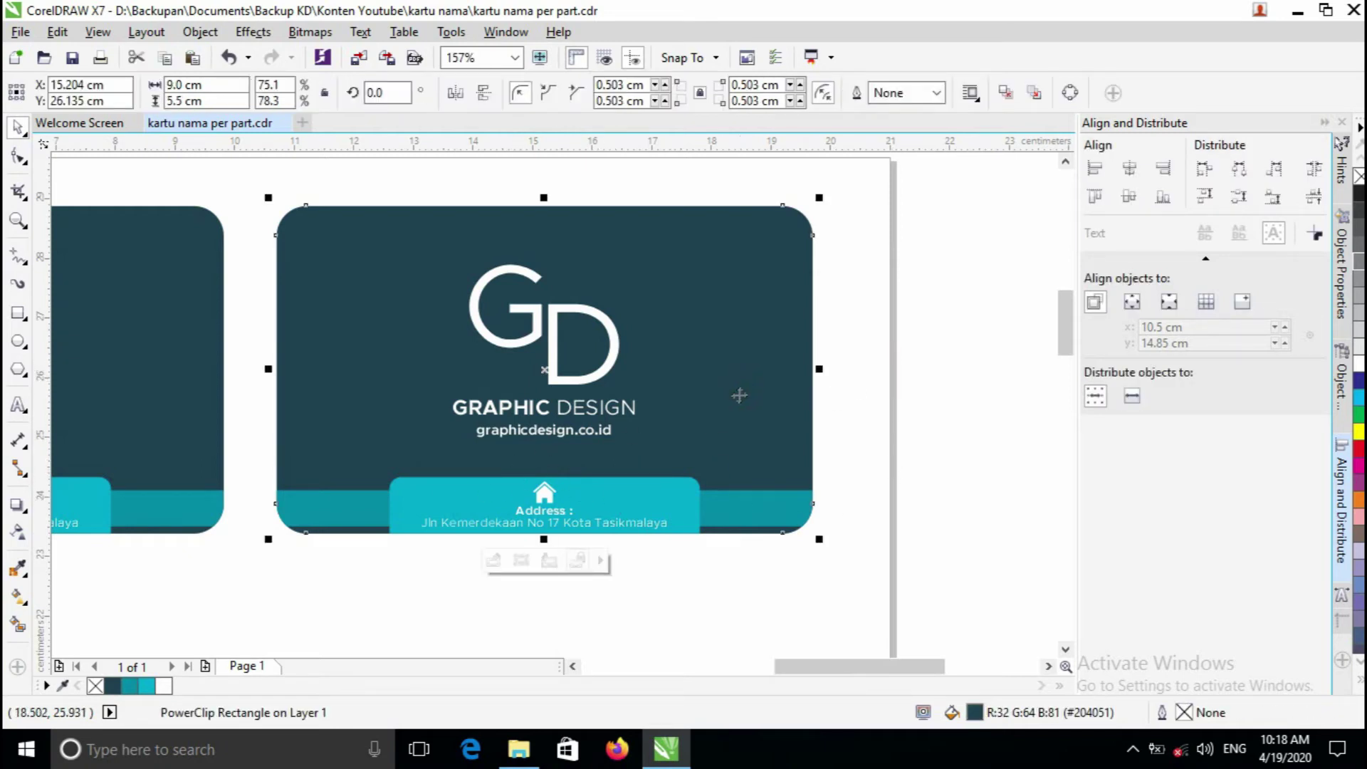
pyautogui.click(493, 560)
pyautogui.moveTo(1061, 327); pyautogui.dragTo(1068, 347)
pyautogui.moveTo(909, 260); pyautogui.dragTo(206, 455)
pyautogui.moveTo(633, 356); pyautogui.dragTo(633, 446)
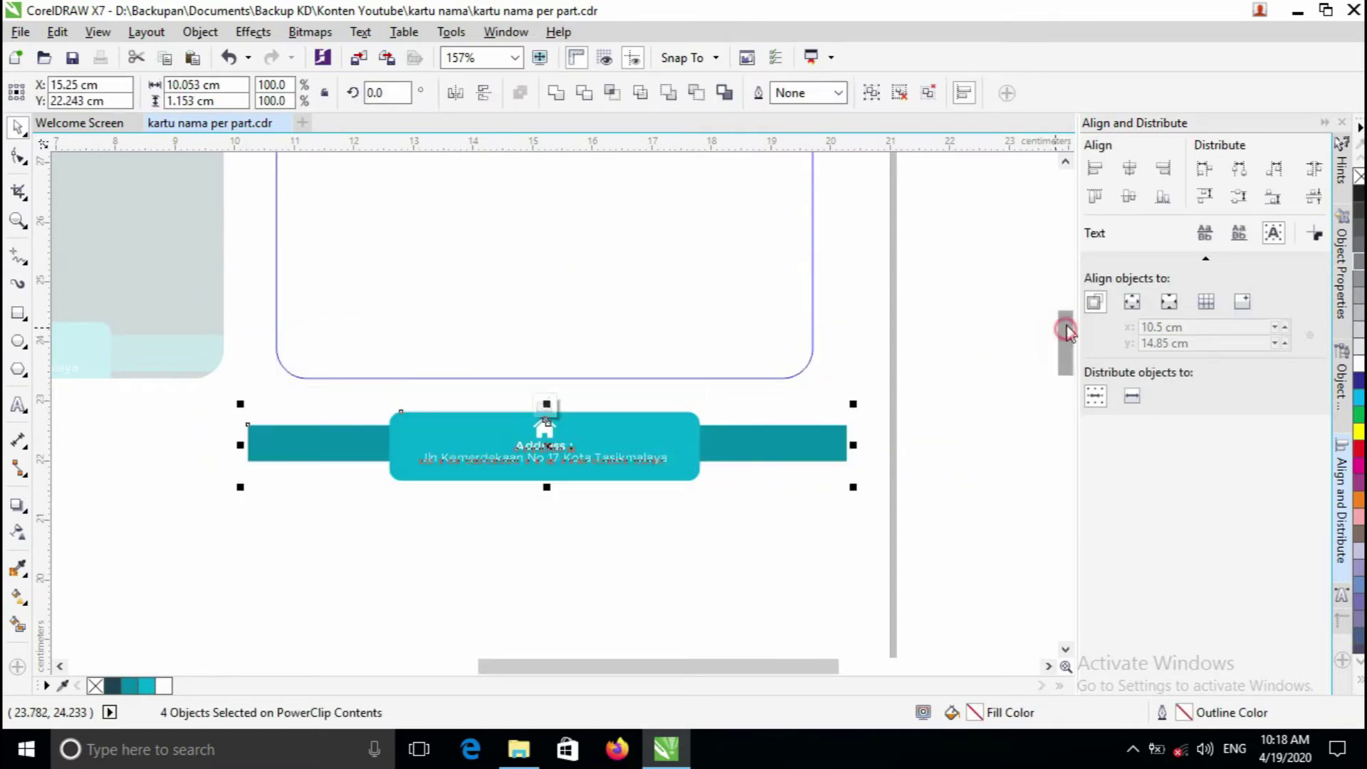
pyautogui.moveTo(1065, 345); pyautogui.dragTo(1062, 330)
pyautogui.click(326, 193)
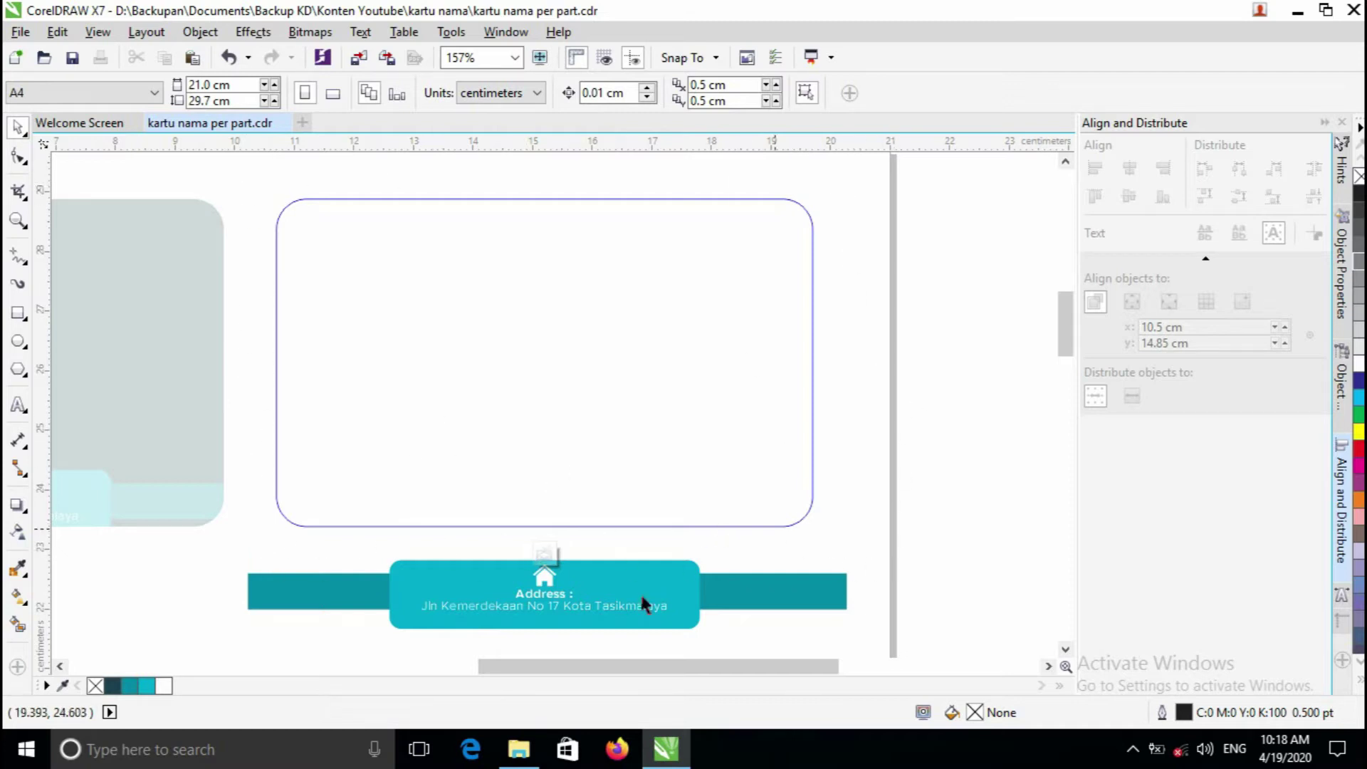
pyautogui.click(549, 560)
# - Zoom in on the edited card and back out again
pyautogui.click(946, 431)
pyautogui.press('z')
pyautogui.click(561, 441)
pyautogui.rightClick(559, 439)
pyautogui.press('space')
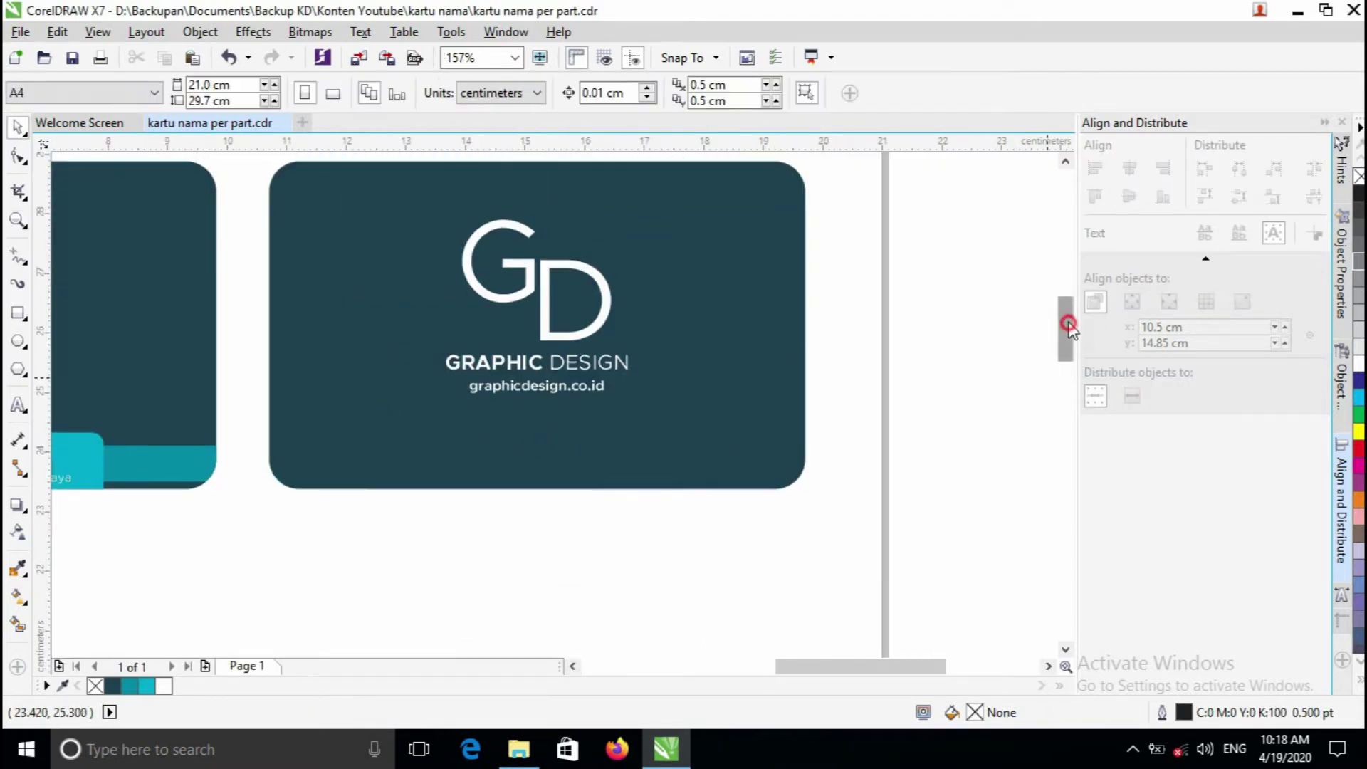
# - Select the GD logo and its text and move them off the card to the right
pyautogui.press('z')
pyautogui.click(613, 240)
pyautogui.rightClick(585, 297)
pyautogui.press('space')
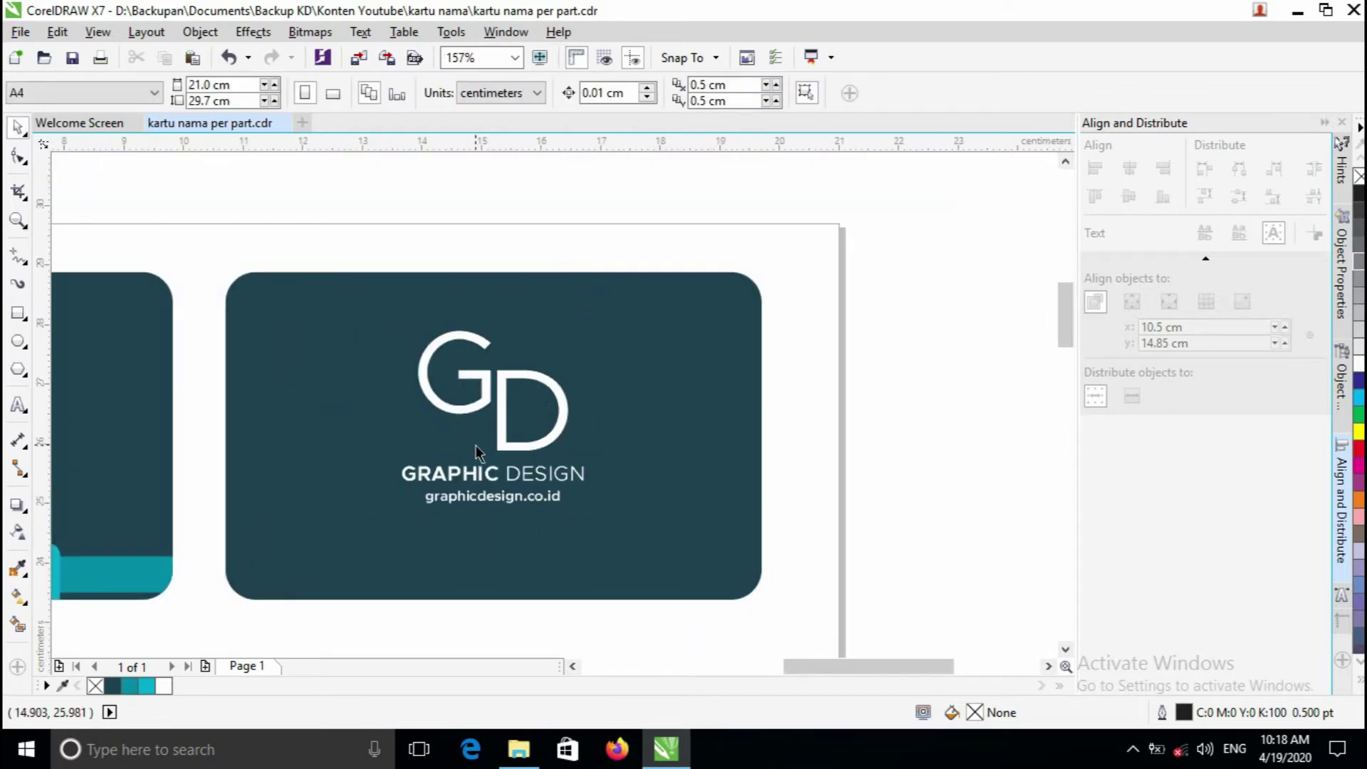
pyautogui.moveTo(318, 238); pyautogui.dragTo(655, 570)
pyautogui.moveTo(744, 420); pyautogui.dragTo(897, 421)
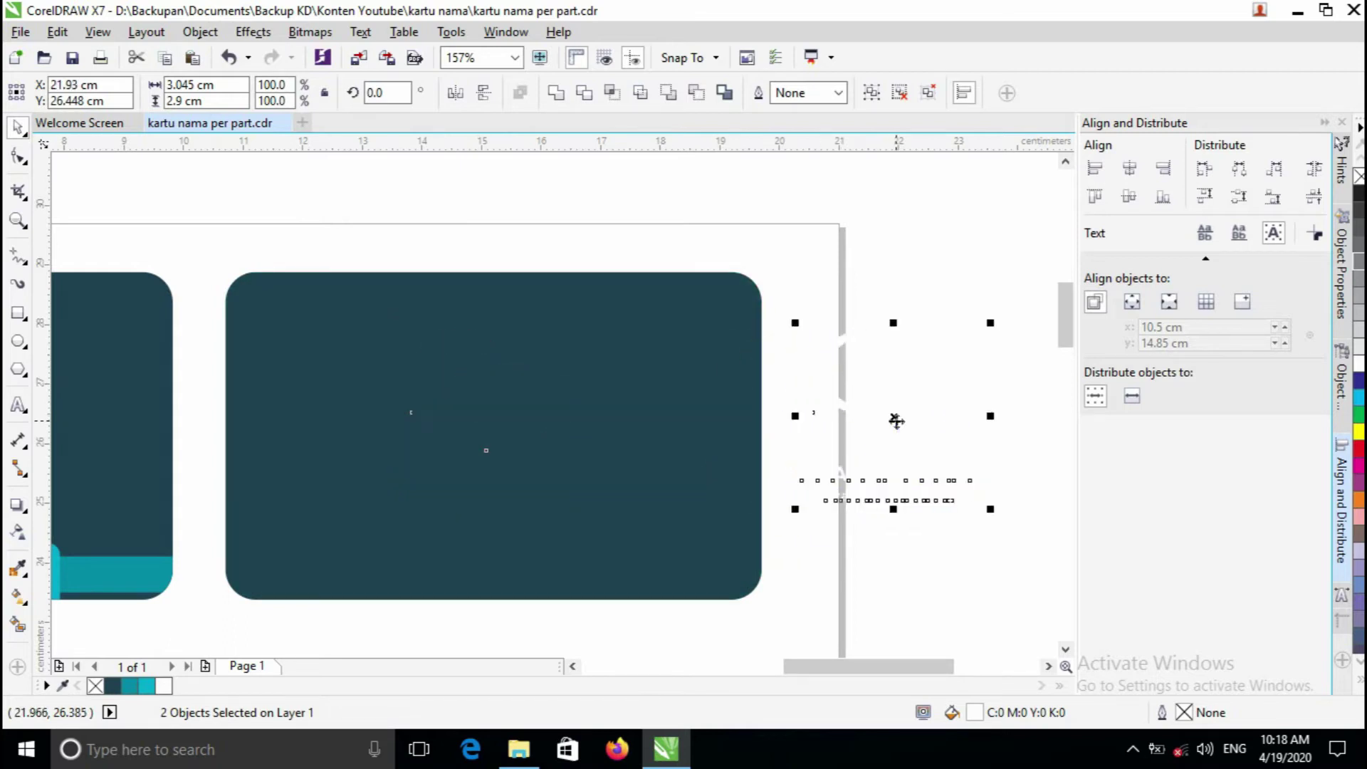
pyautogui.click(903, 256)
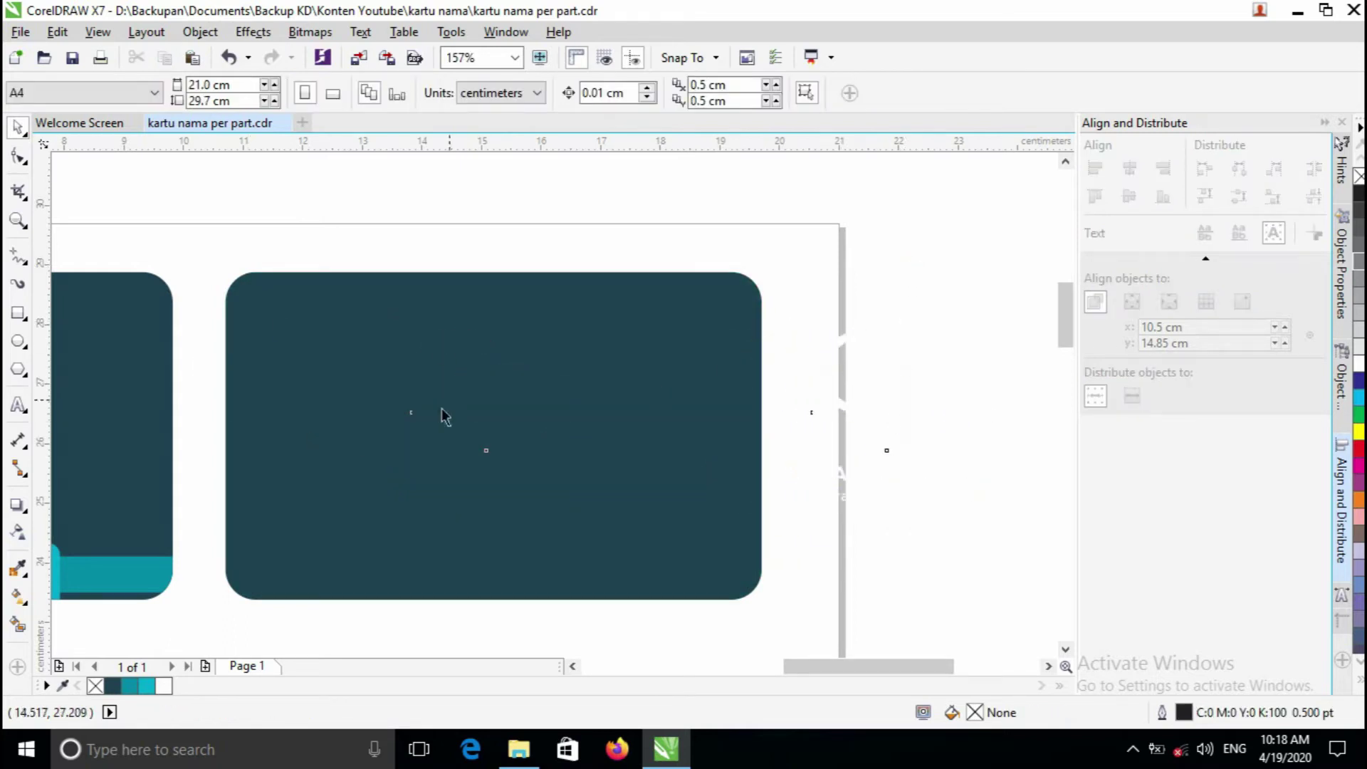
# - Draw a rectangle spanning the card's top half
pyautogui.click(576, 288)
pyautogui.click(307, 213)
pyautogui.click(18, 314)
pyautogui.moveTo(153, 220); pyautogui.dragTo(806, 441)
pyautogui.press('space')
pyautogui.click(503, 204)
pyautogui.click(506, 244)
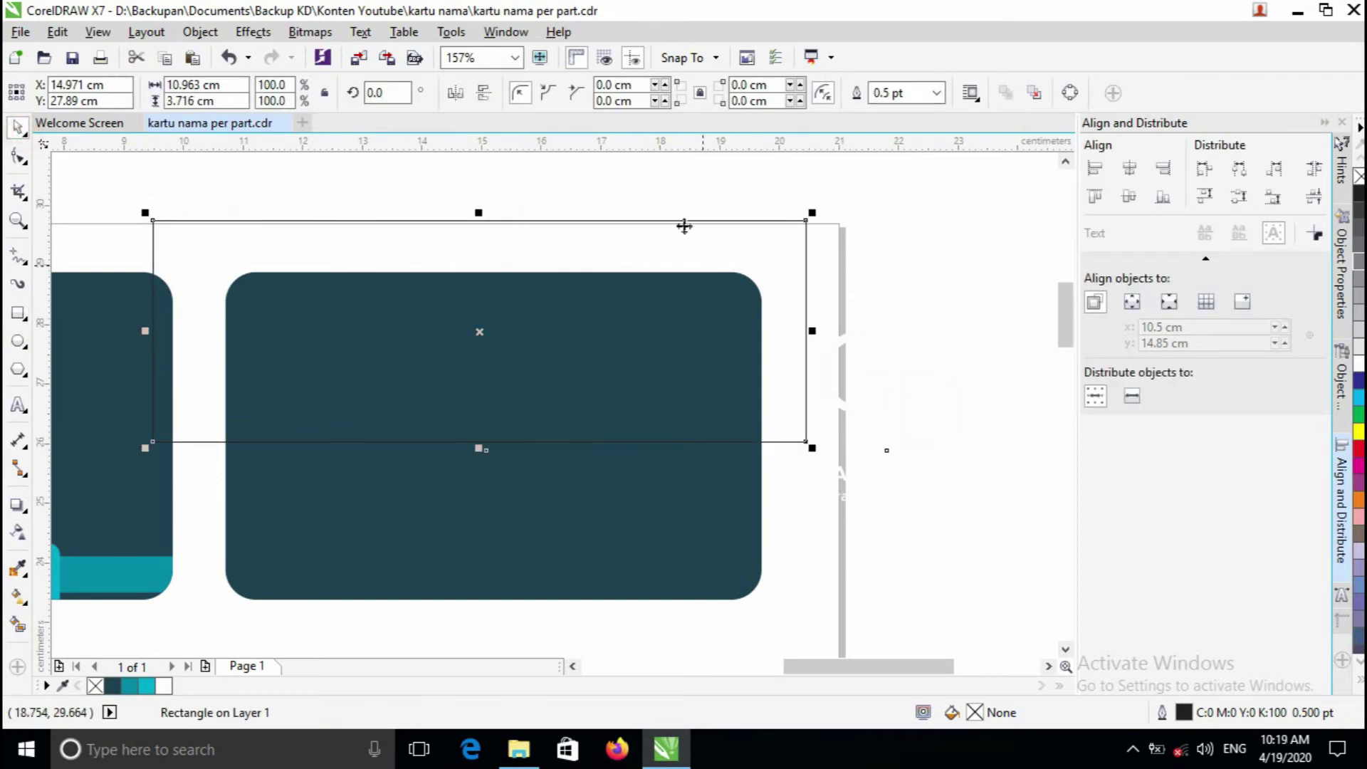
pyautogui.click(592, 519)
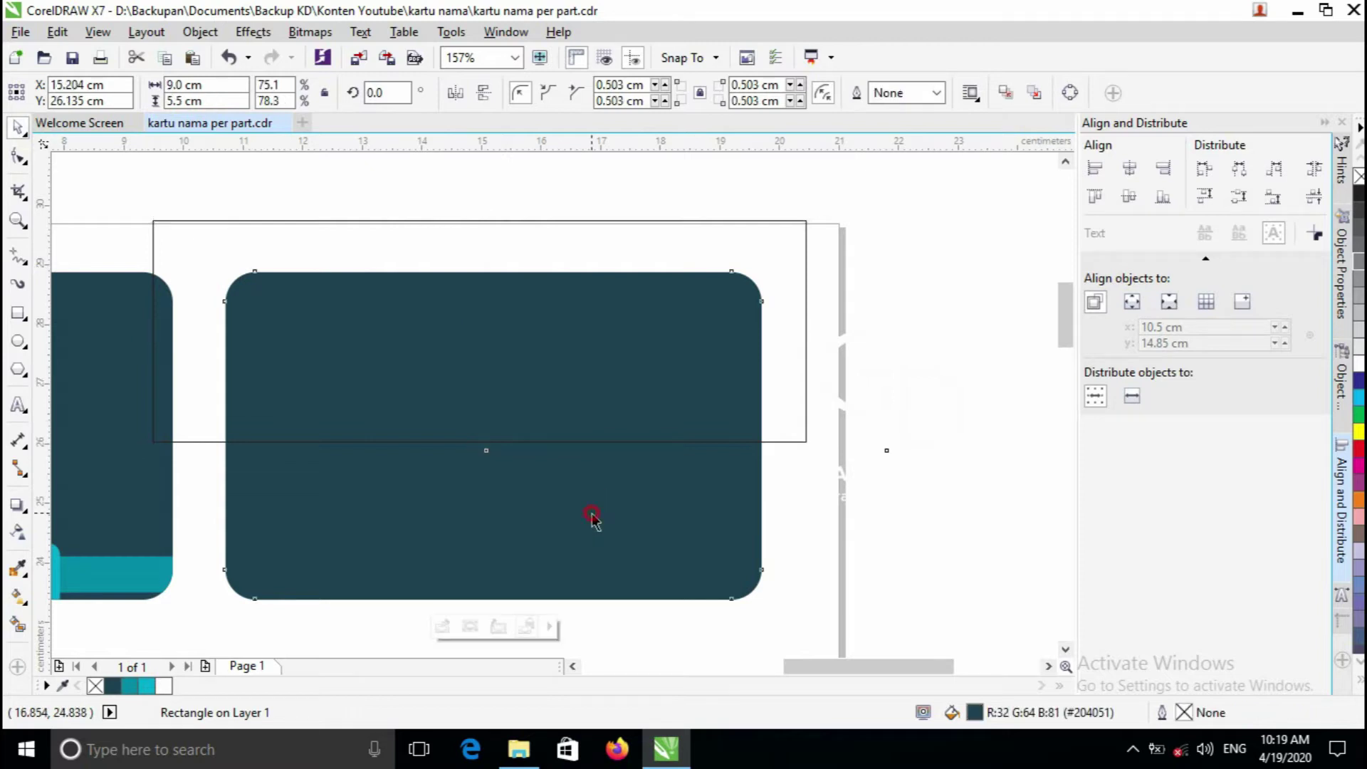
# - Add a horizontal guideline across the card's middle and snap the rectangle's bottom edge to it
pyautogui.click(717, 229)
pyautogui.scroll(1, 733, 412)
pyautogui.click(537, 505)
pyautogui.moveTo(680, 147); pyautogui.dragTo(791, 448)
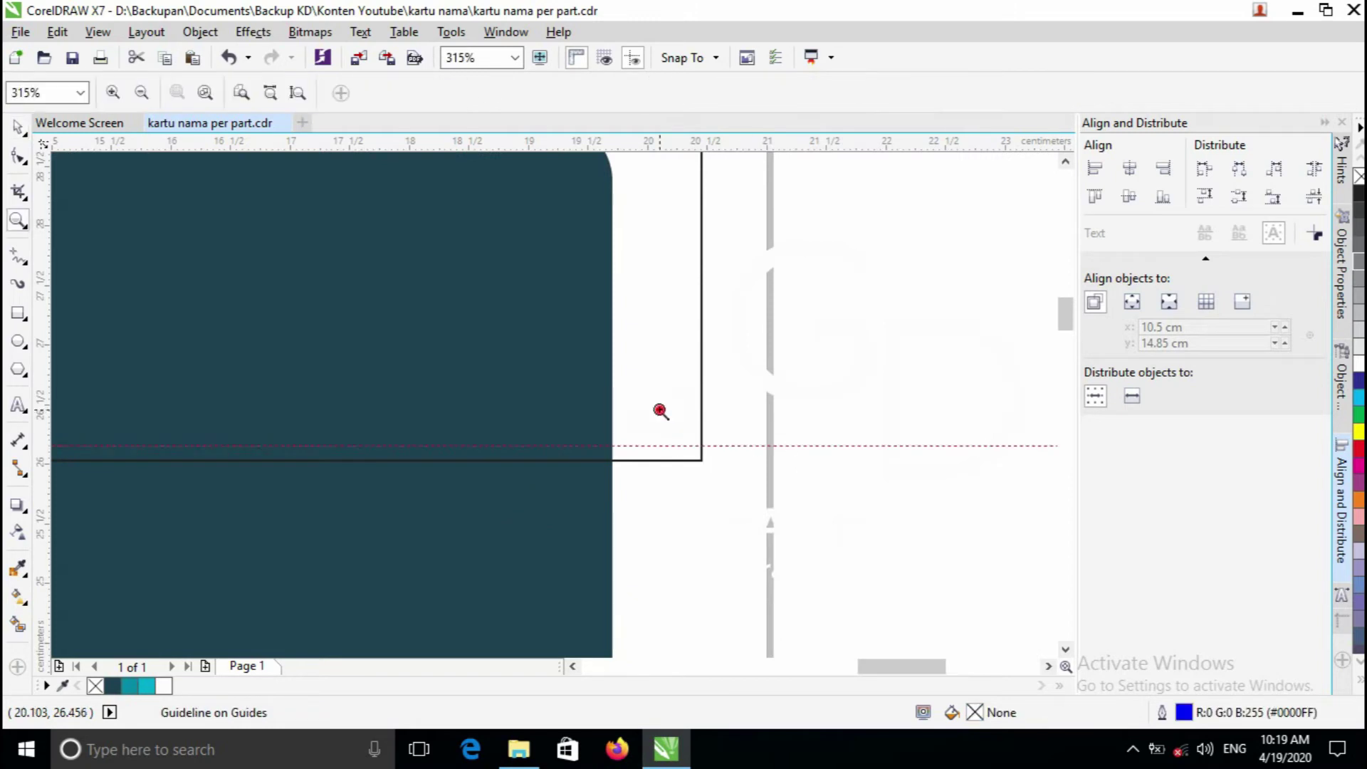
pyautogui.scroll(1, 655, 409)
pyautogui.click(639, 394)
pyautogui.moveTo(638, 367); pyautogui.dragTo(641, 349)
# - Intersect the rectangle with the dark card, then delete the leftover rectangle
pyautogui.scroll(-2, 648, 353)
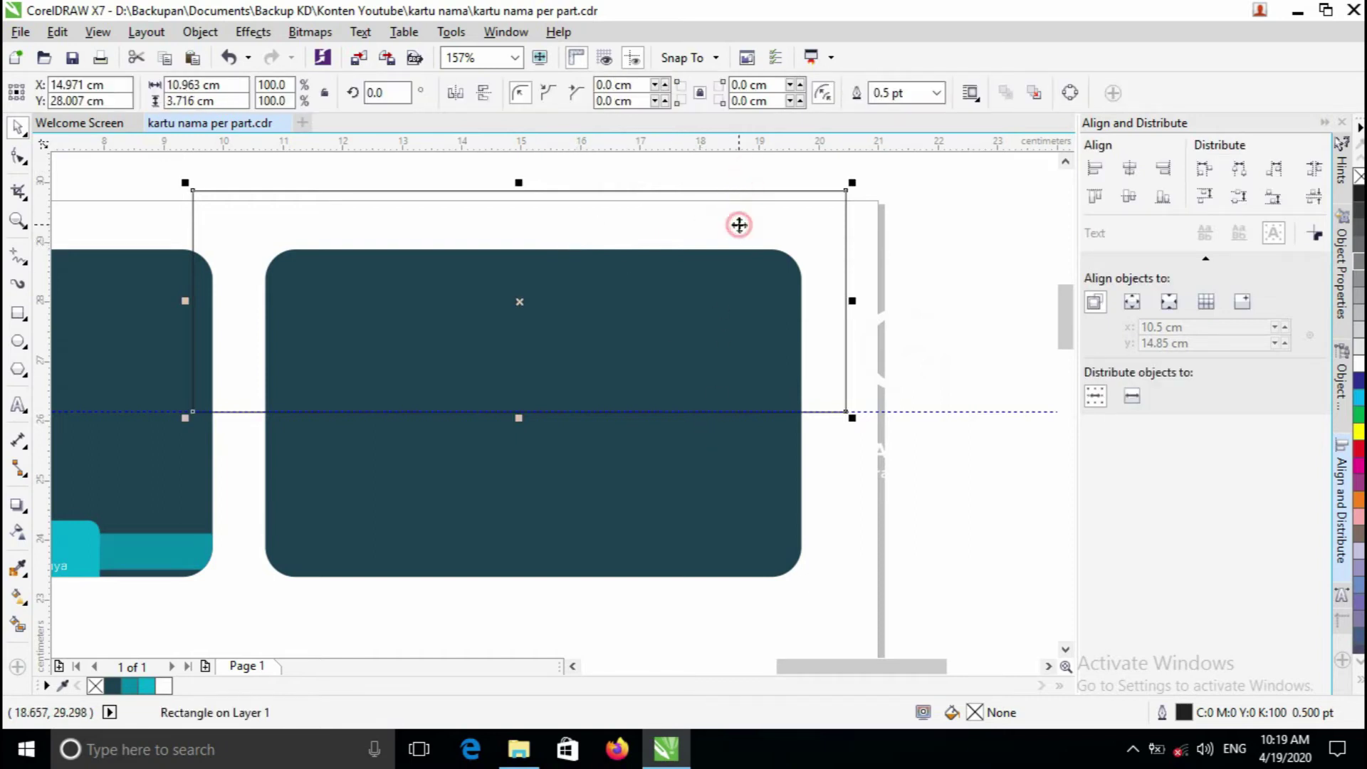
pyautogui.keyDown('shift'); pyautogui.click(671, 494); pyautogui.keyUp('shift')
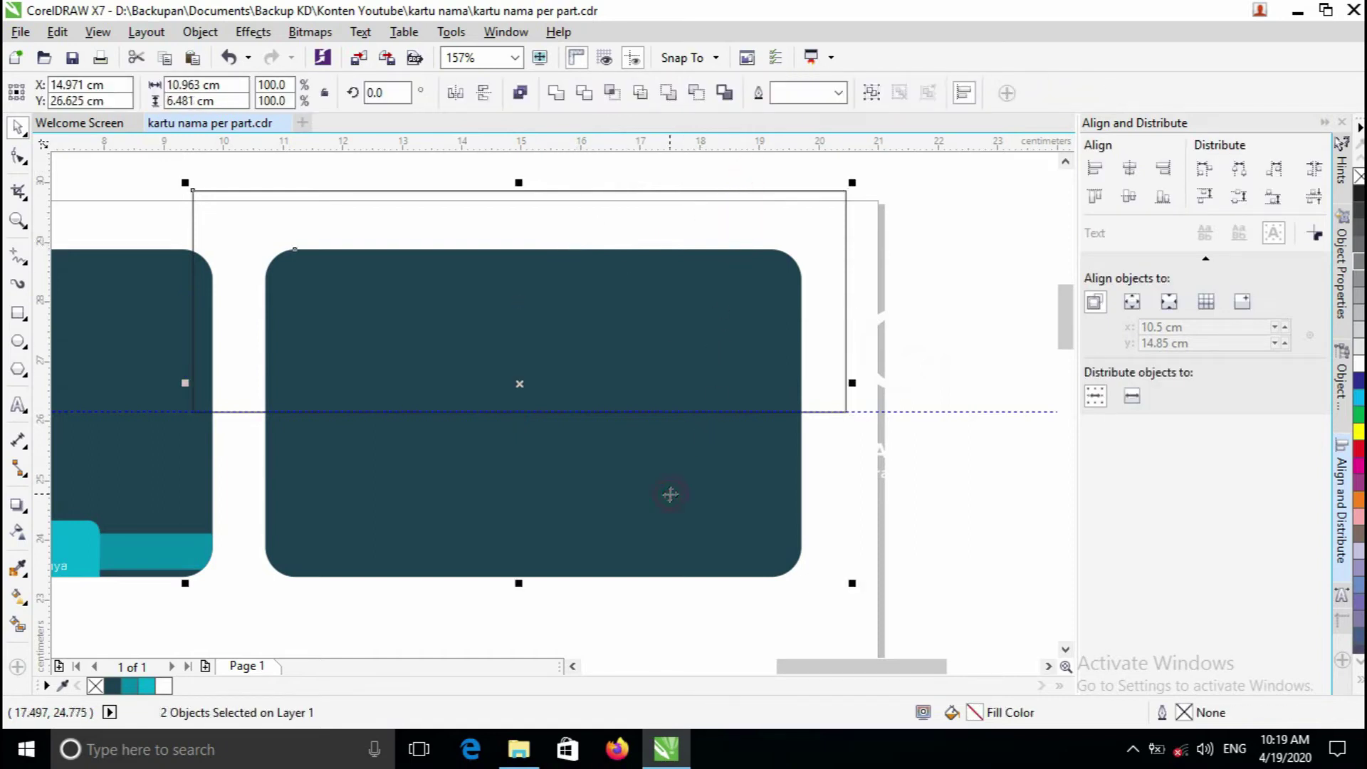
pyautogui.click(617, 95)
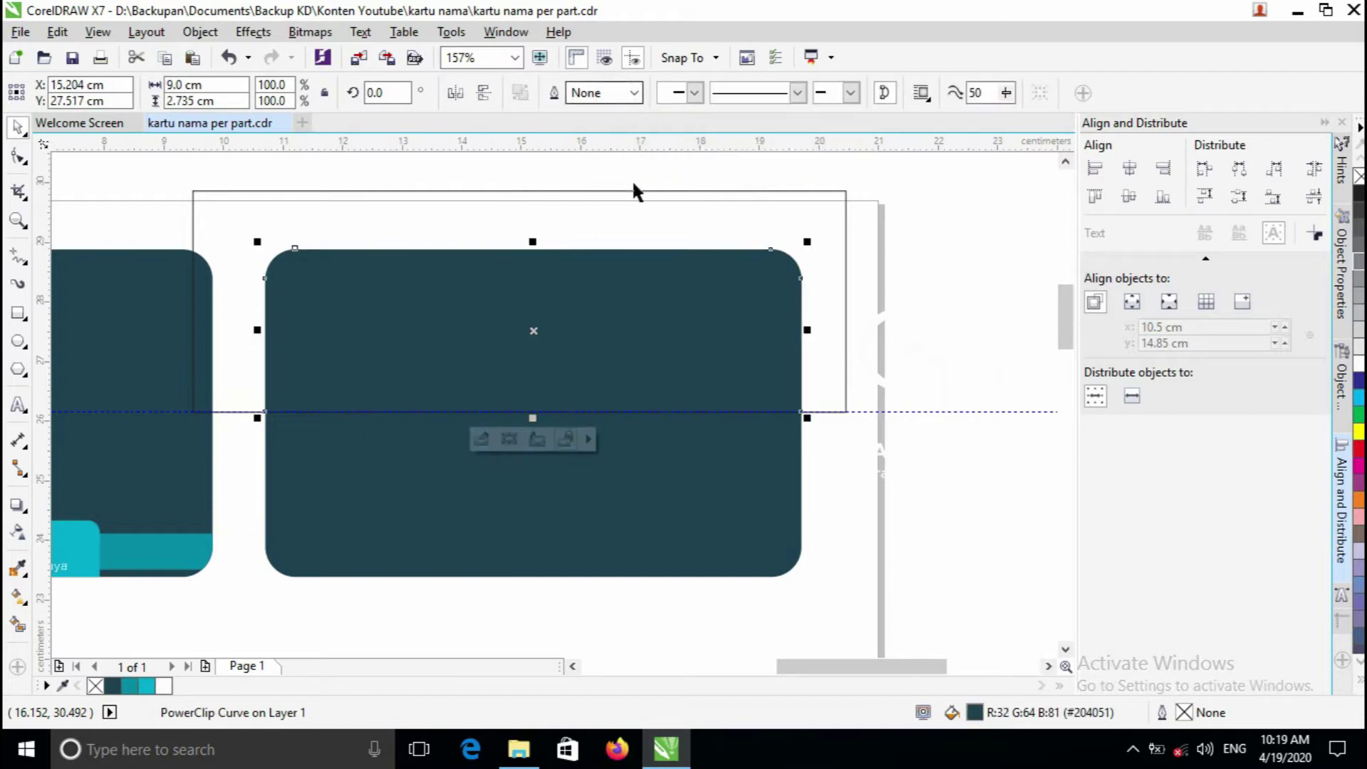
pyautogui.click(641, 204)
pyautogui.press('Delete')
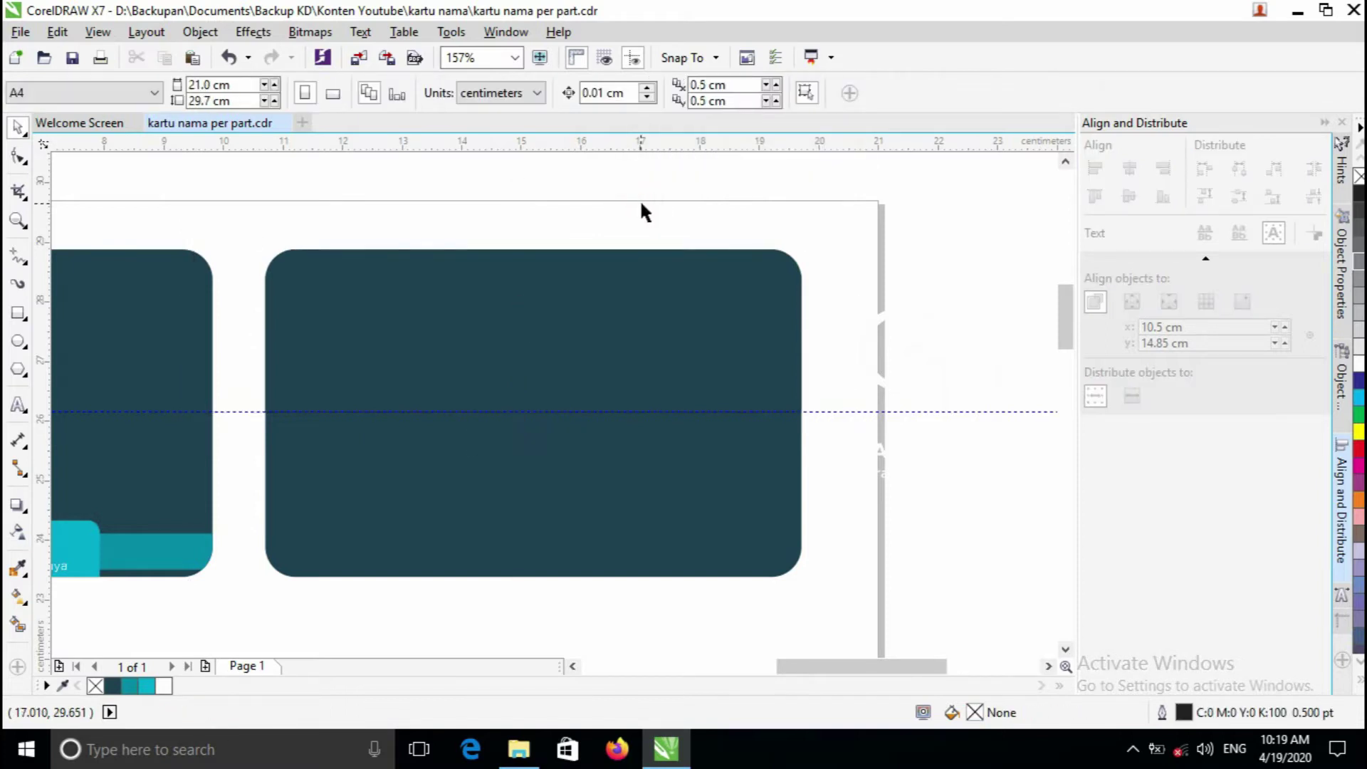
pyautogui.click(407, 292)
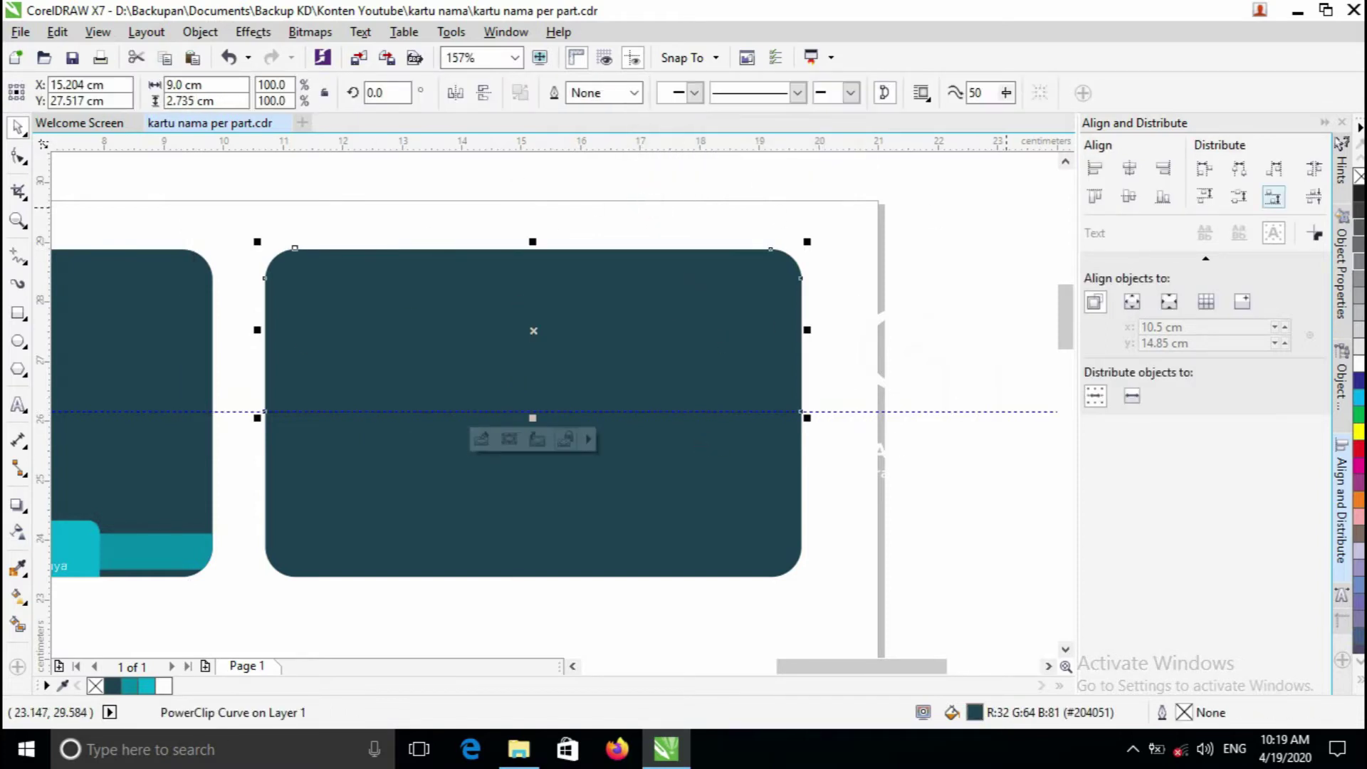
# - Fill the card's top-half shape white, then deselect it
pyautogui.click(1359, 369)
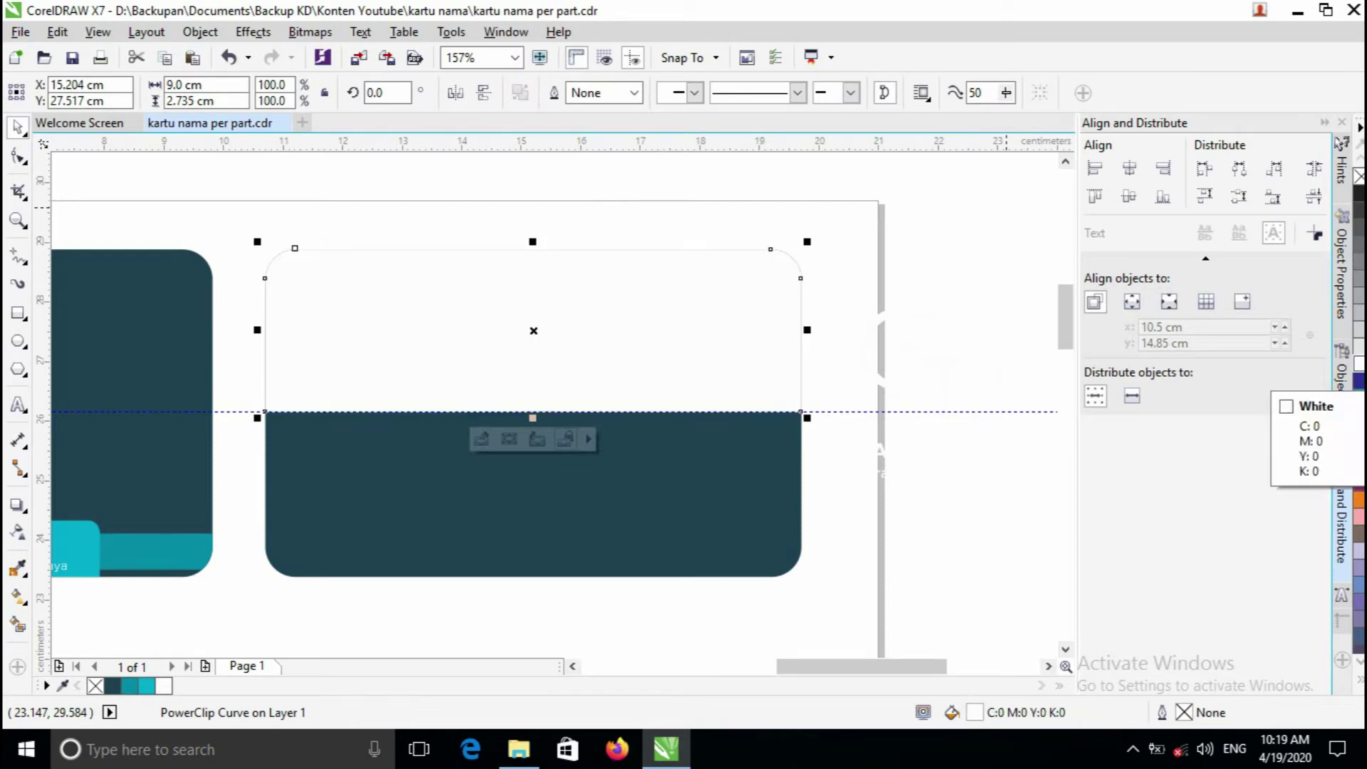
pyautogui.click(882, 239)
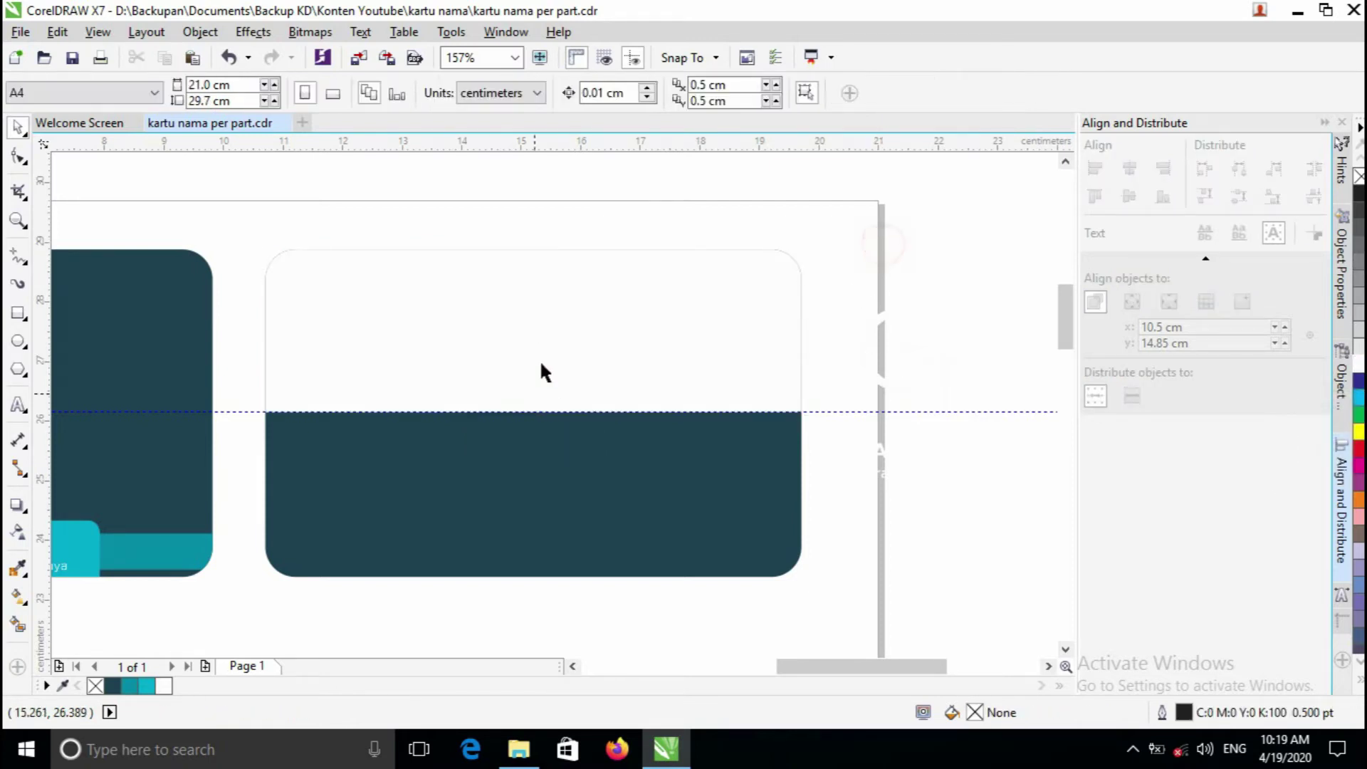
pyautogui.moveTo(546, 282); pyautogui.dragTo(550, 344)
# - Give the dark card a 1.0 pt outline width
pyautogui.click(624, 535)
pyautogui.press('z')
pyautogui.click(319, 377)
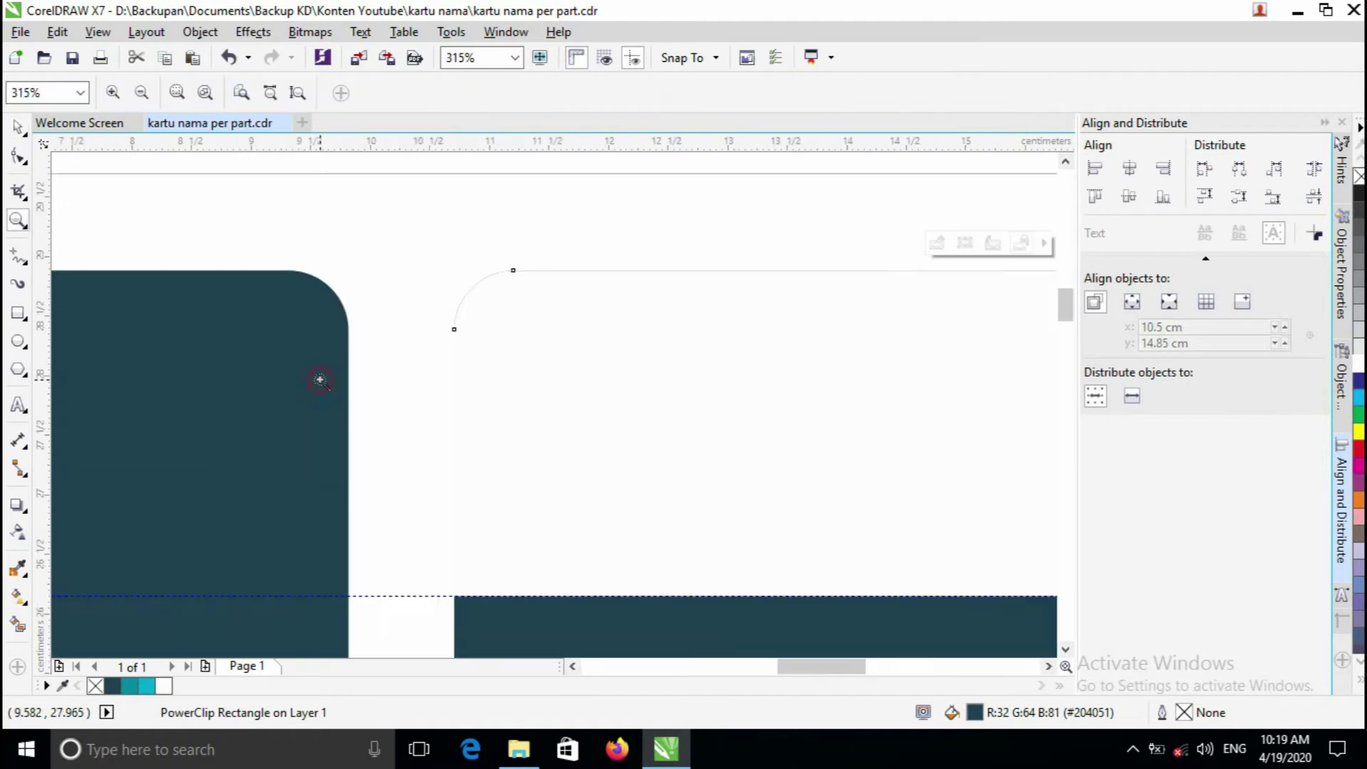
pyautogui.click(521, 341)
pyautogui.rightClick(525, 333)
pyautogui.rightClick(783, 406)
pyautogui.click(789, 407)
pyautogui.rightClick(789, 407)
pyautogui.click(792, 408)
pyautogui.click(545, 526)
pyautogui.rightClick(581, 453)
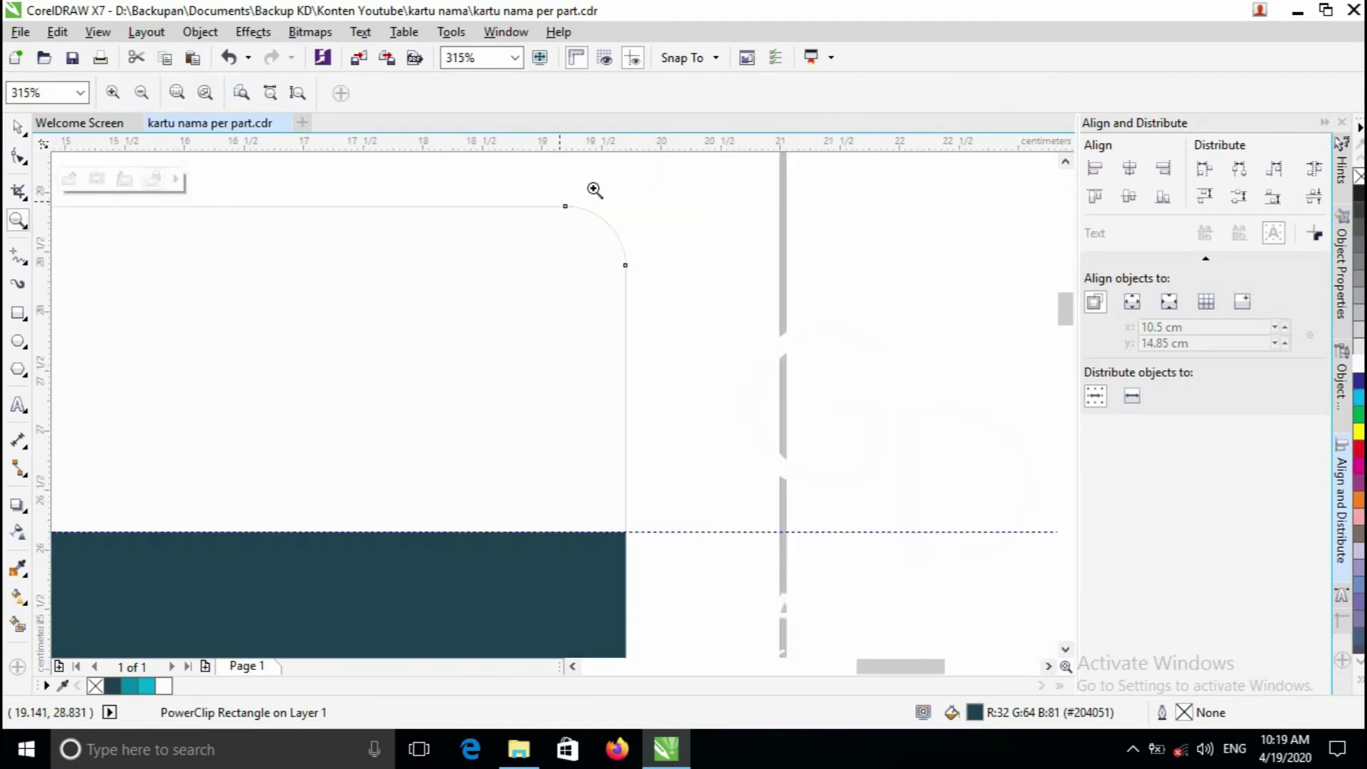
pyautogui.rightClick(449, 559)
pyautogui.click(480, 473)
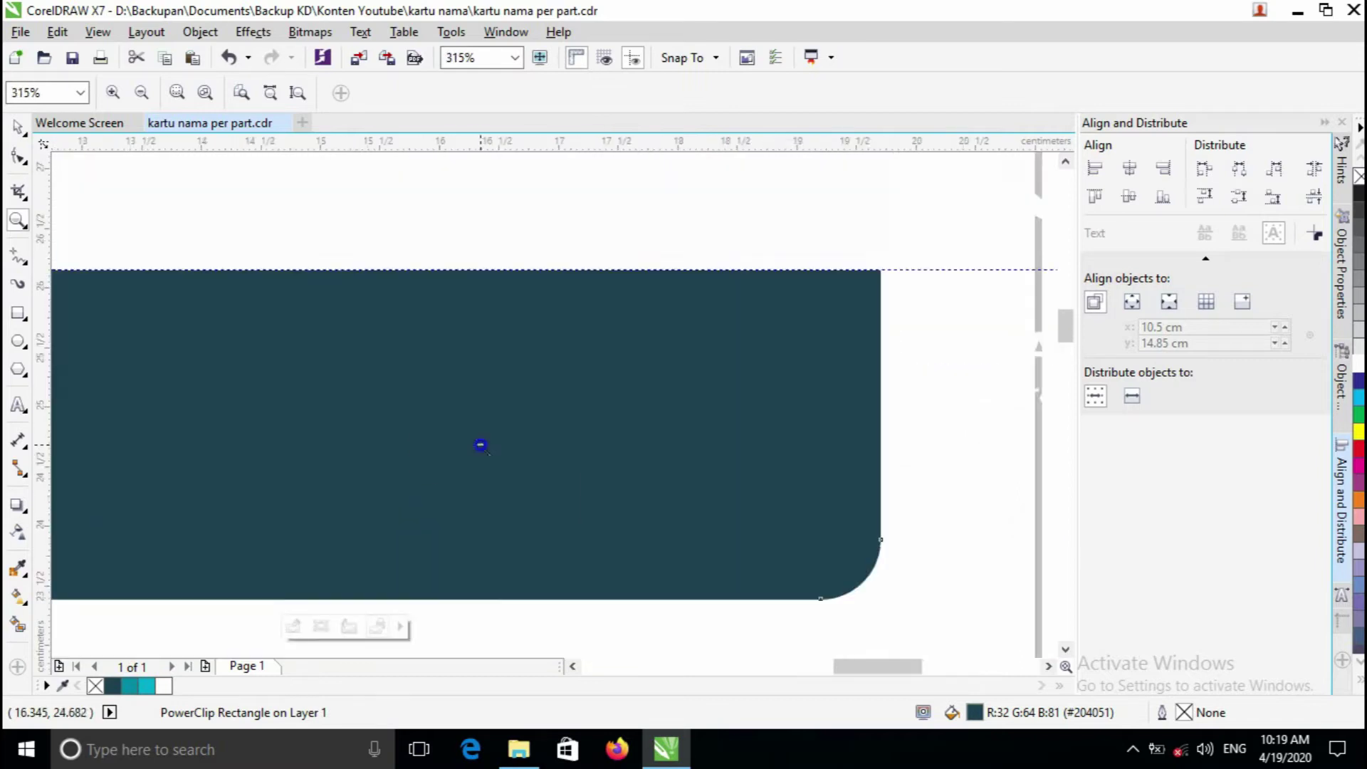
pyautogui.rightClick(480, 446)
pyautogui.press('space')
pyautogui.click(929, 94)
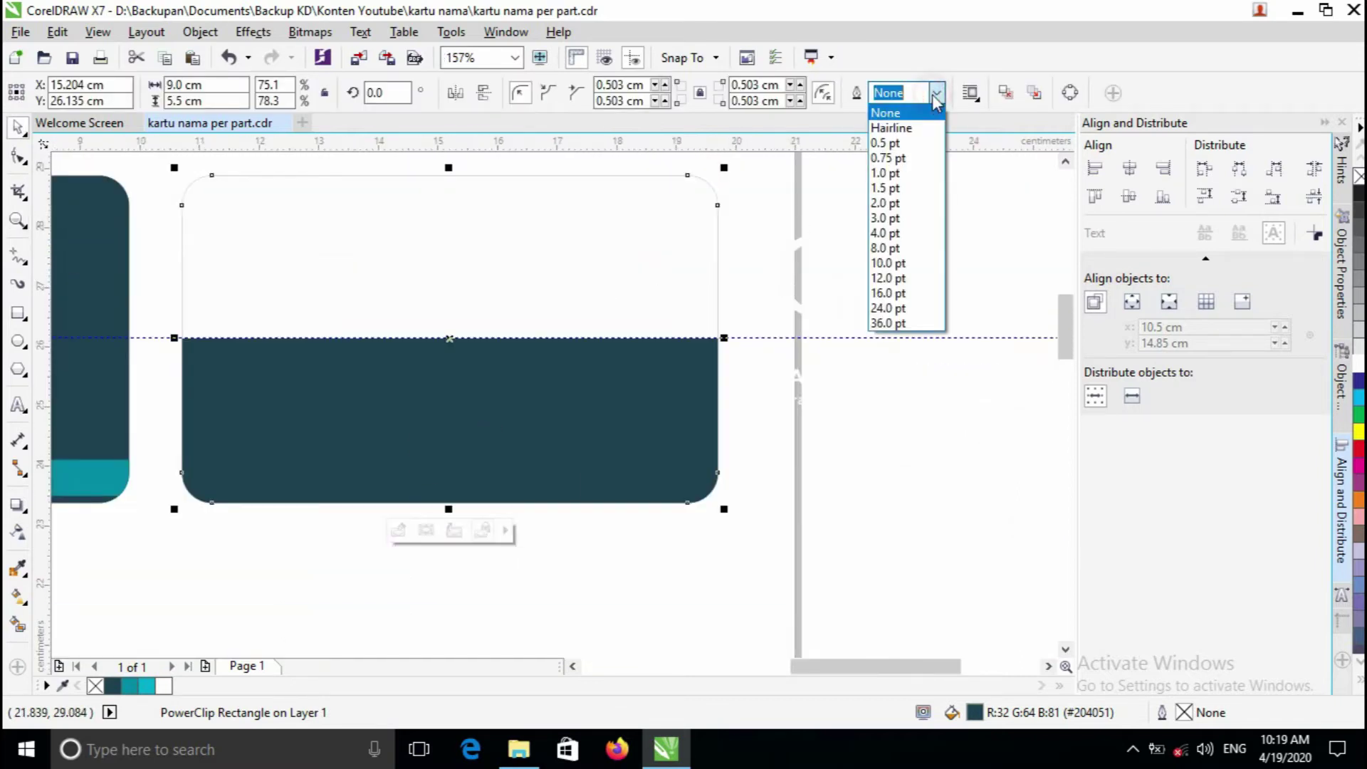
pyautogui.click(918, 176)
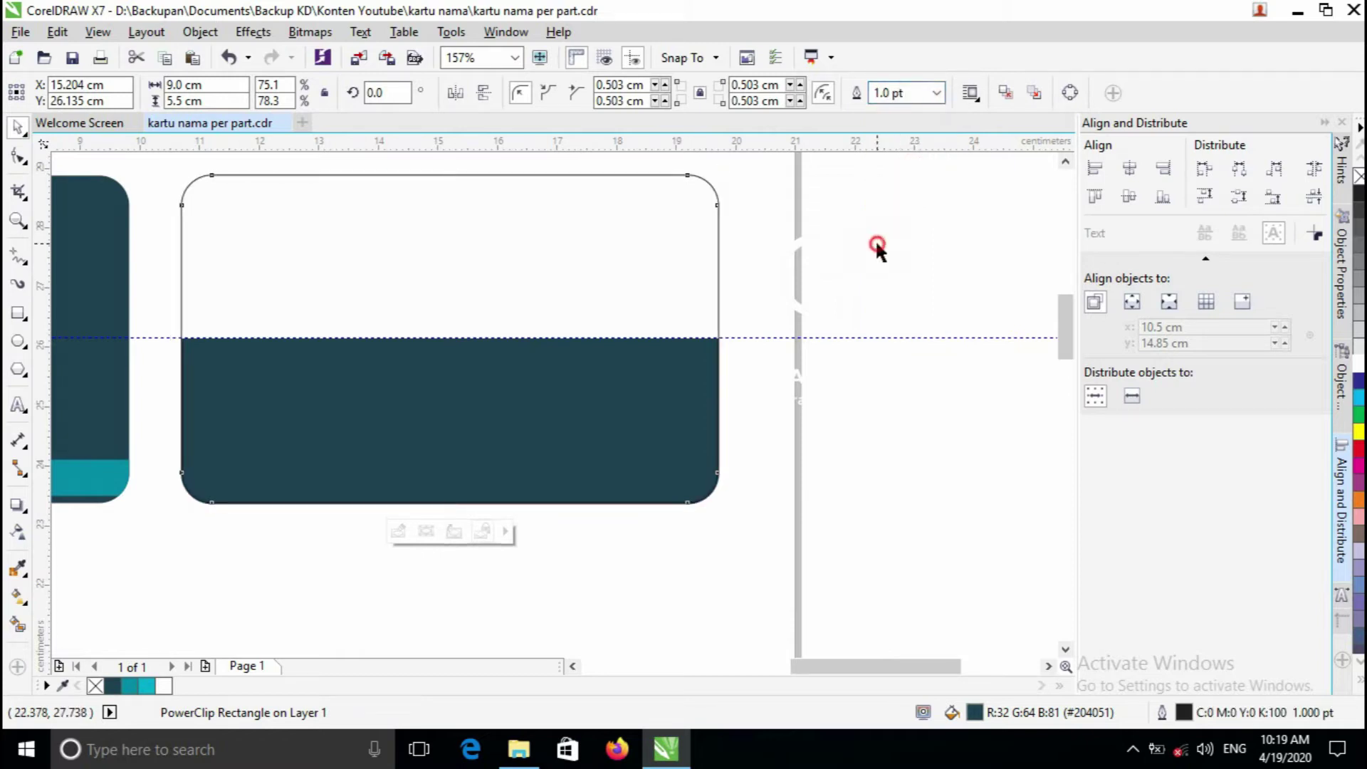
# - Zoom in around the card to check the new 1.0 pt outline and white top half
pyautogui.press('z')
pyautogui.click(451, 336)
pyautogui.press('space')
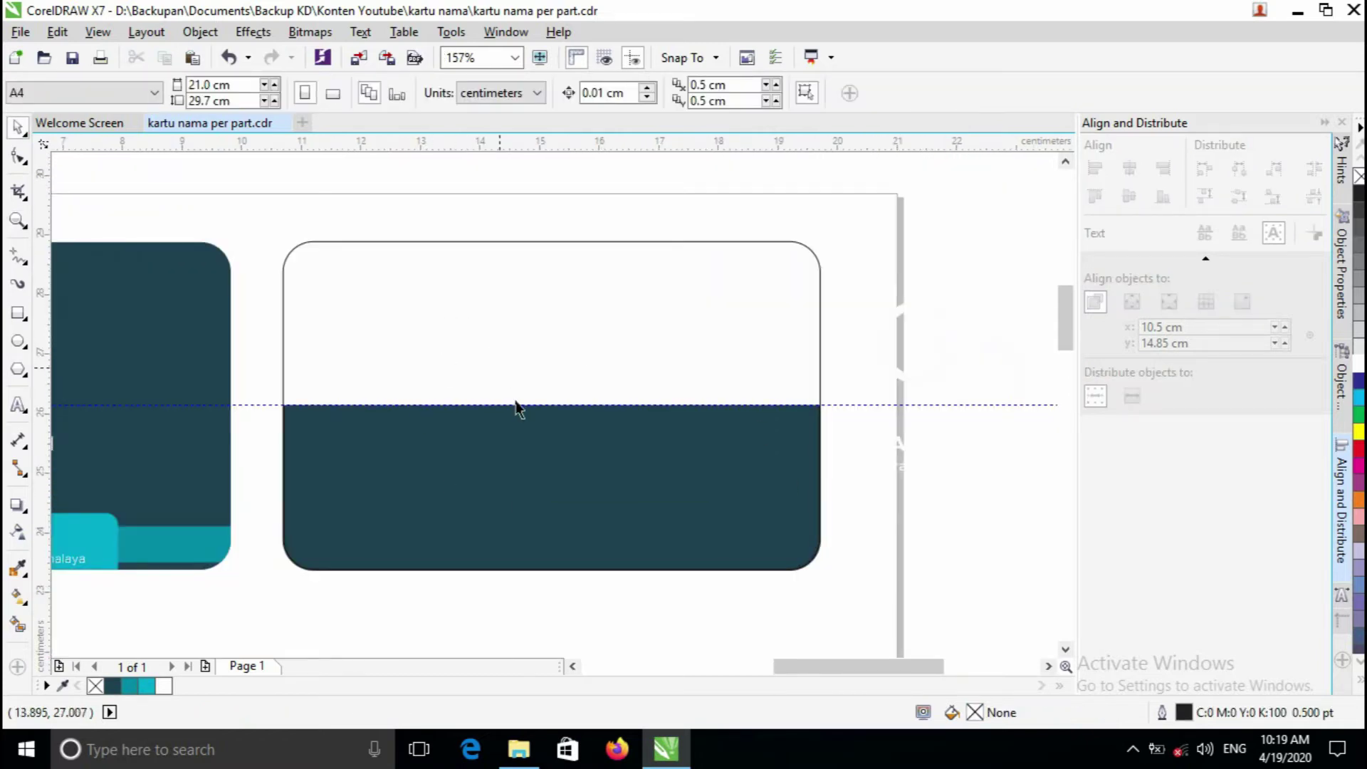
pyautogui.press('z')
pyautogui.click(537, 384)
pyautogui.rightClick(540, 403)
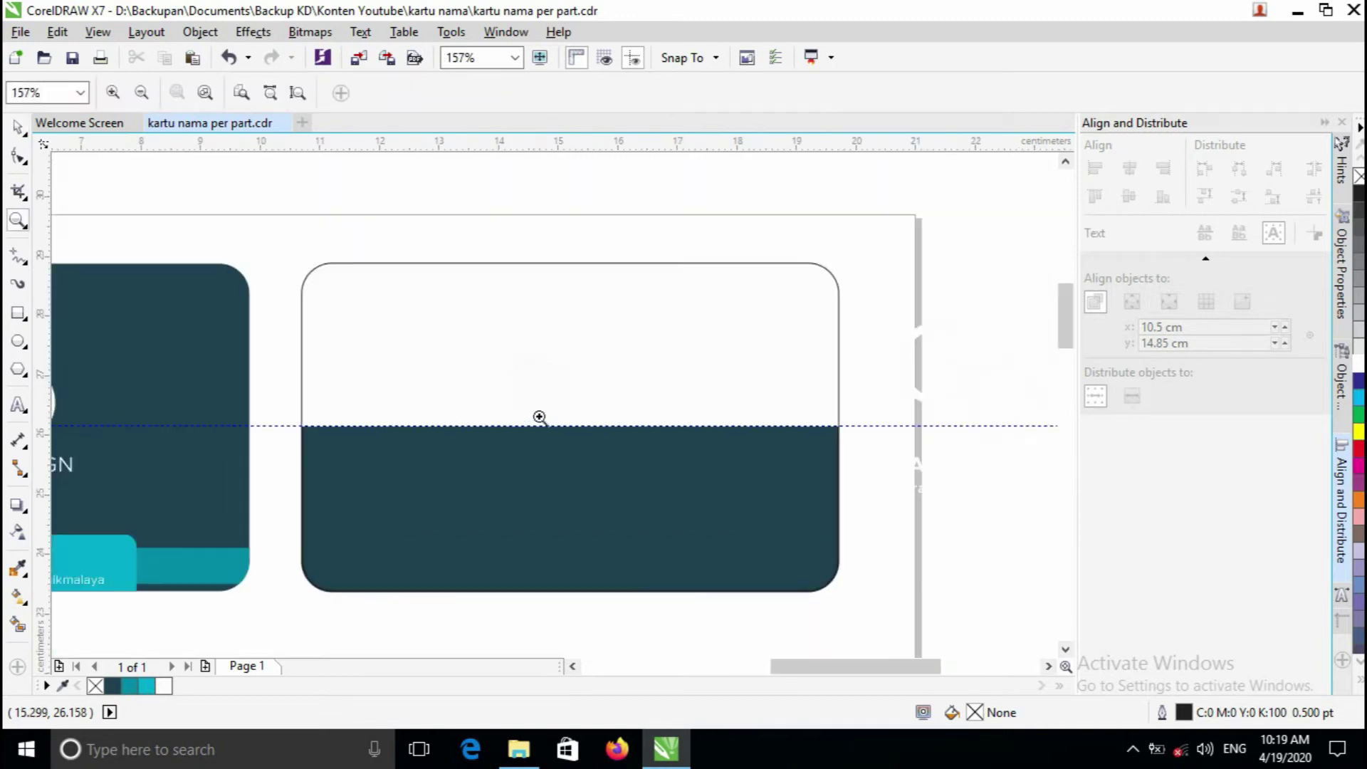
pyautogui.click(540, 417)
pyautogui.rightClick(526, 381)
pyautogui.press('space')
pyautogui.press('z')
pyautogui.click(482, 397)
pyautogui.rightClick(482, 397)
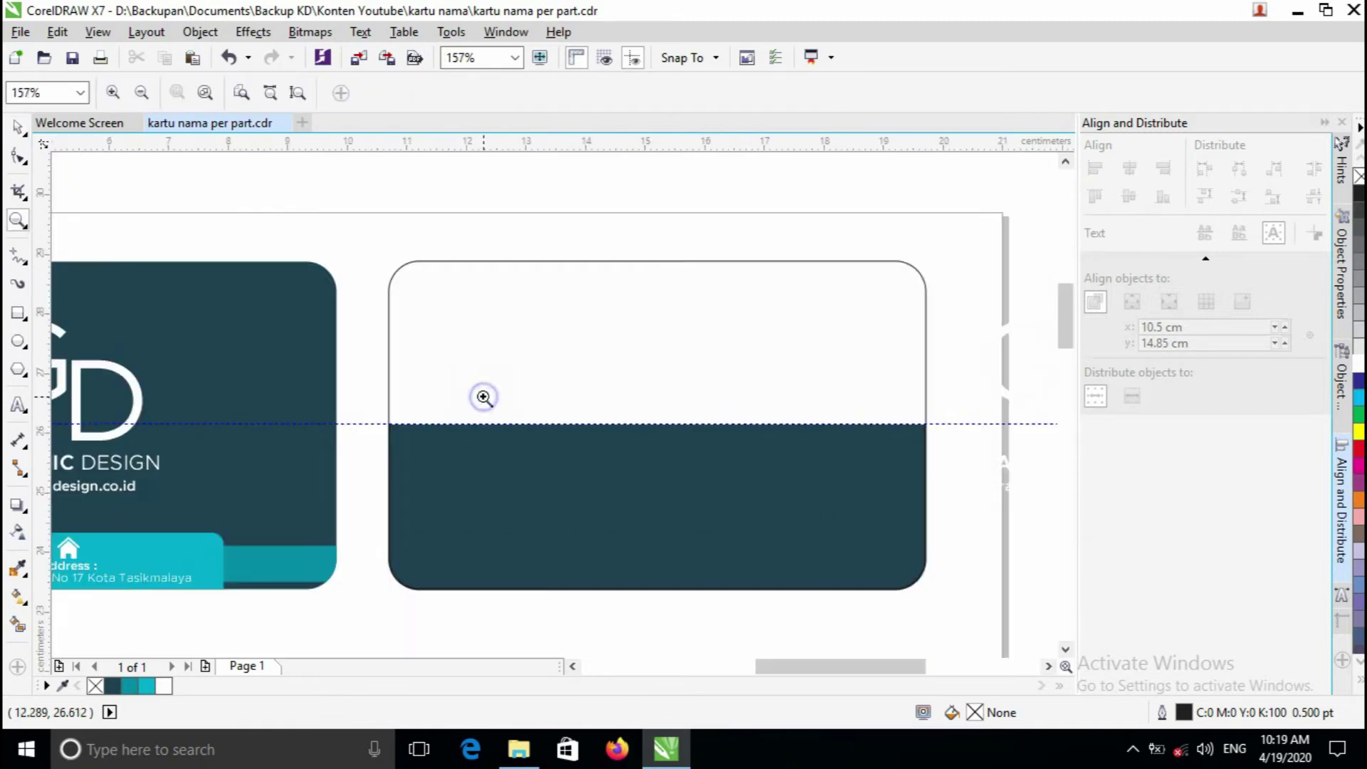
pyautogui.click(406, 427)
pyautogui.rightClick(406, 428)
pyautogui.click(757, 371)
pyautogui.press('space')
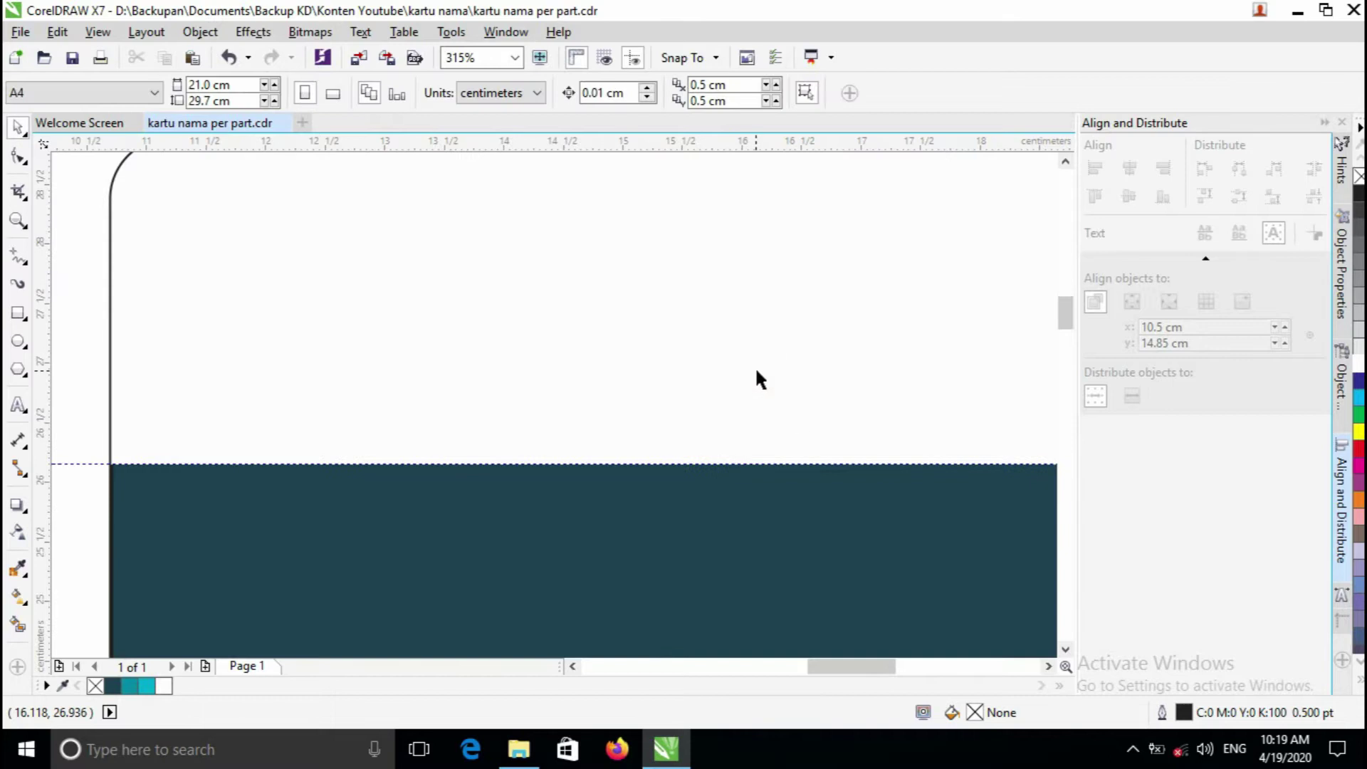
pyautogui.moveTo(808, 661); pyautogui.dragTo(826, 666)
pyautogui.press('z')
pyautogui.rightClick(563, 498)
pyautogui.press('space')
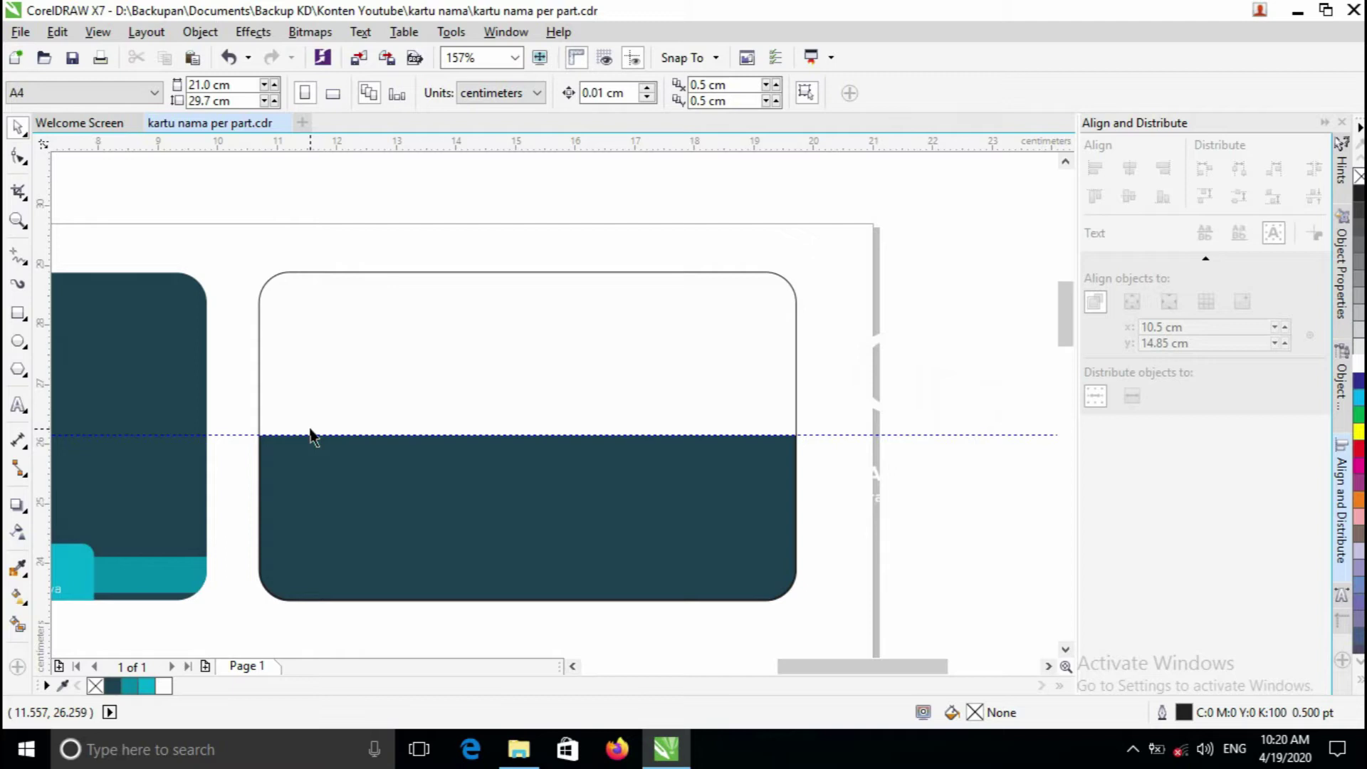
# - Draw a small rounded rectangle straddling the card's left edge at the midline
pyautogui.scroll(2, 306, 424)
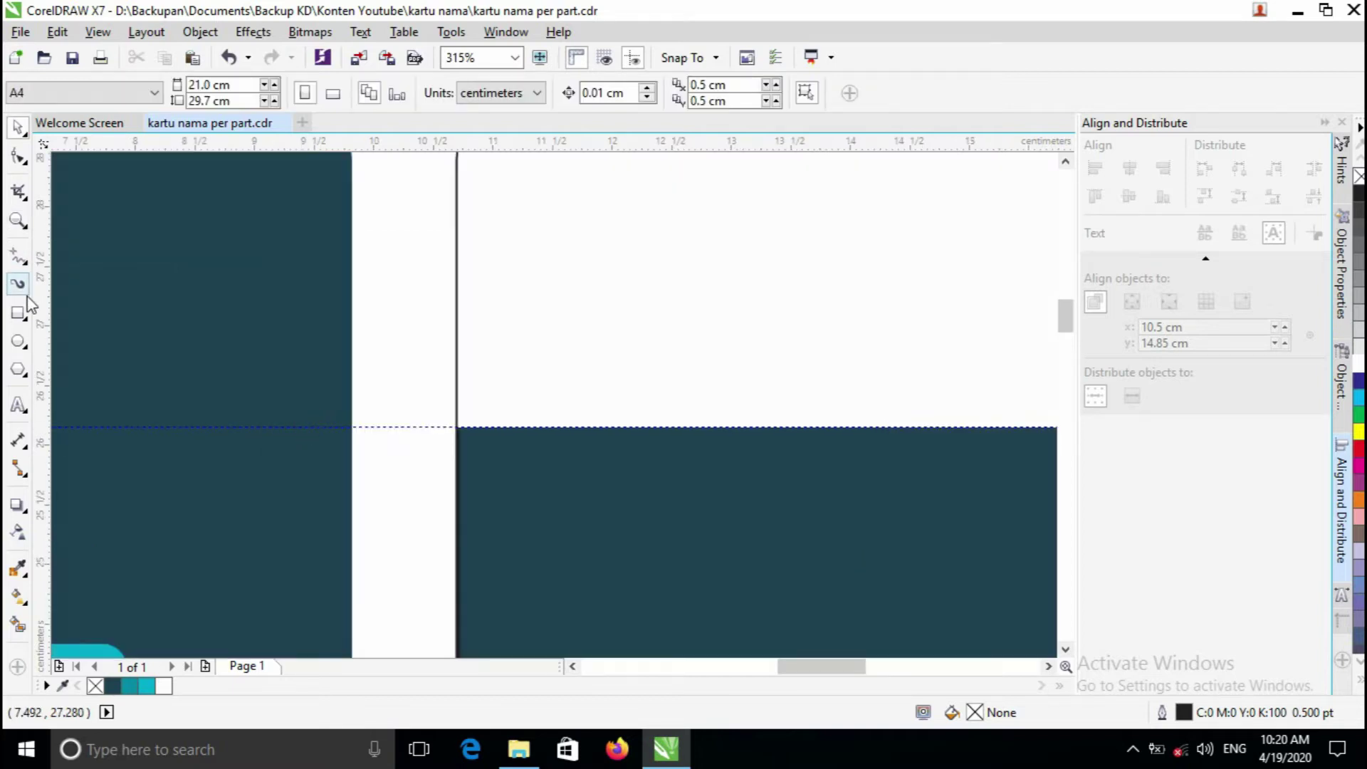
pyautogui.click(18, 312)
pyautogui.moveTo(432, 403); pyautogui.dragTo(576, 403)
pyautogui.click(20, 155)
pyautogui.click(18, 132)
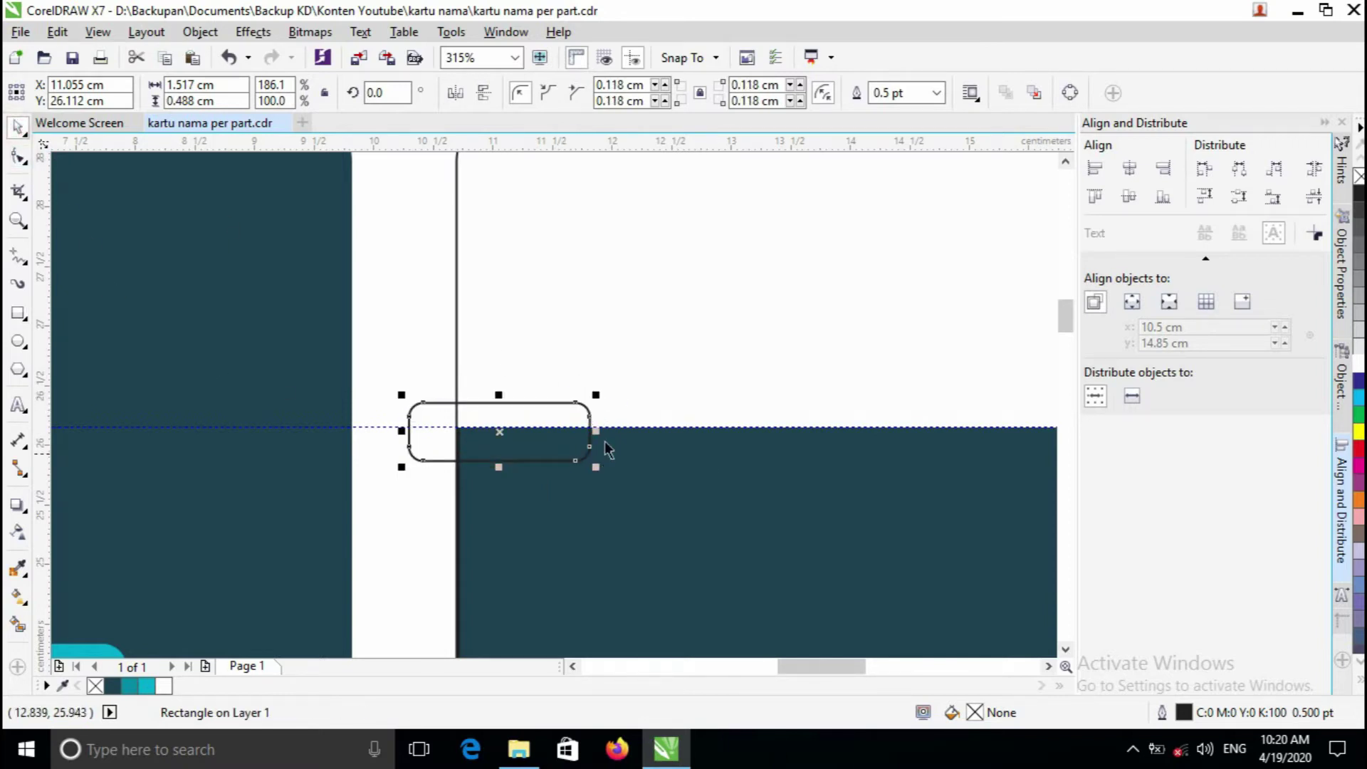
pyautogui.press('z')
pyautogui.click(506, 403)
pyautogui.rightClick(506, 402)
pyautogui.press('space')
pyautogui.moveTo(645, 435); pyautogui.dragTo(666, 435)
pyautogui.press('z')
pyautogui.click(567, 434)
pyautogui.press('space')
pyautogui.moveTo(537, 413); pyautogui.dragTo(433, 406)
# - Fill the small bar cyan (R0 G168 B204) and set its outline to None
pyautogui.press('z')
pyautogui.scroll(-5, 665, 425)
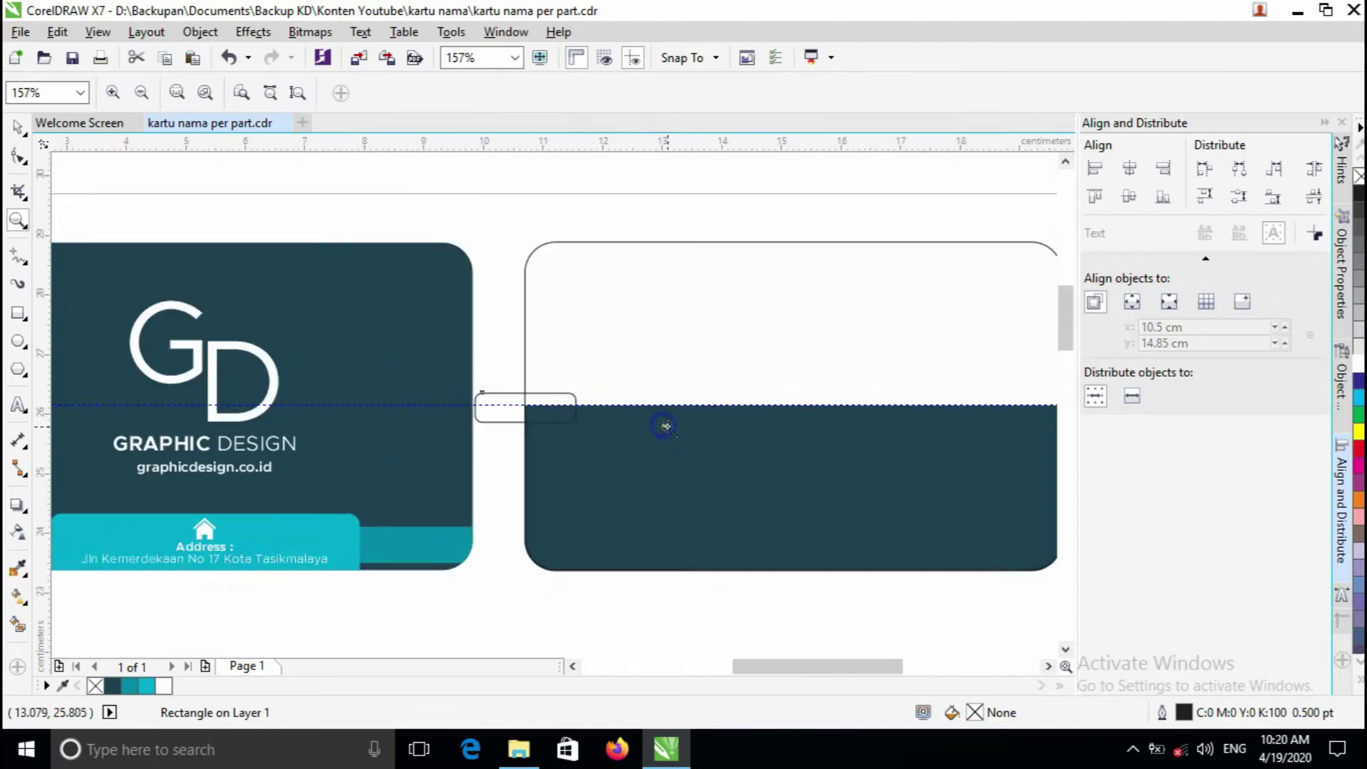
pyautogui.scroll(-1, 612, 454)
pyautogui.click(613, 454)
pyautogui.press('space')
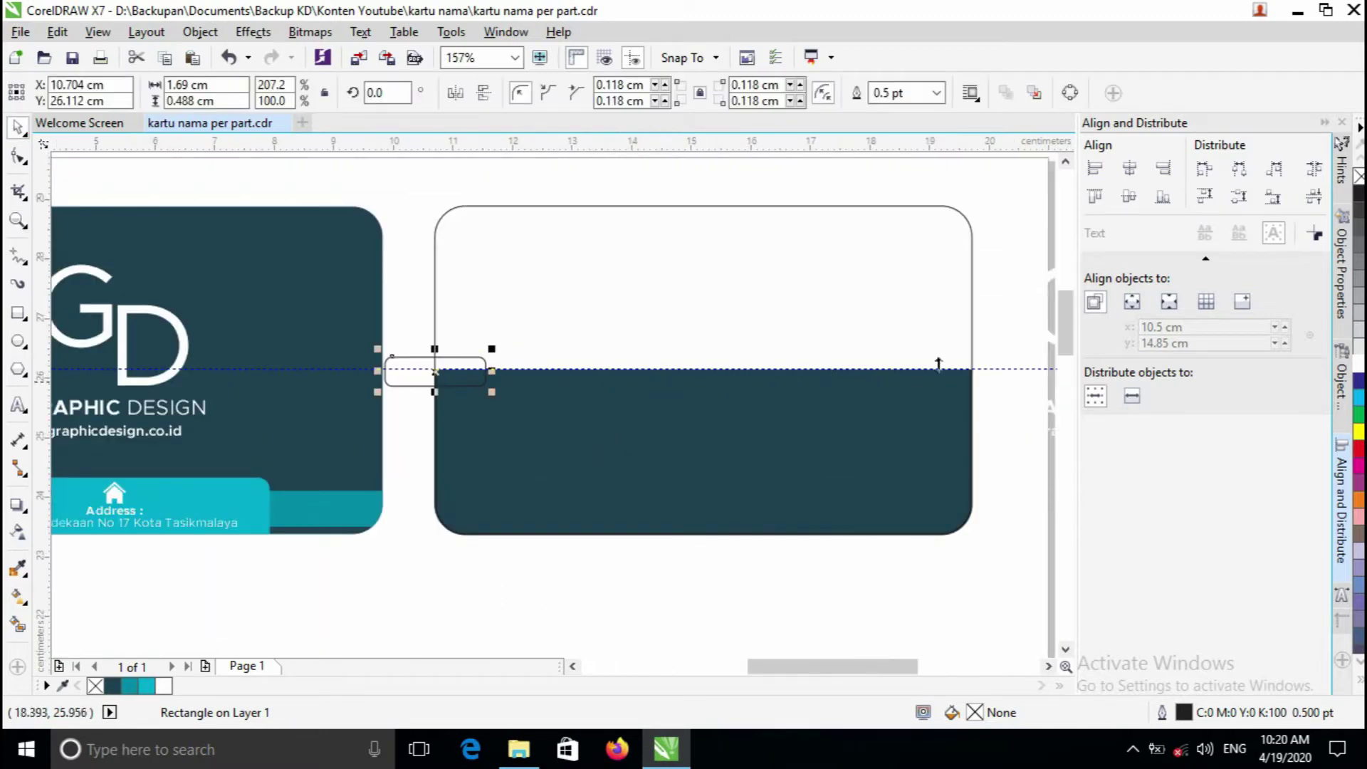
pyautogui.click(987, 354)
pyautogui.click(394, 378)
pyautogui.click(147, 687)
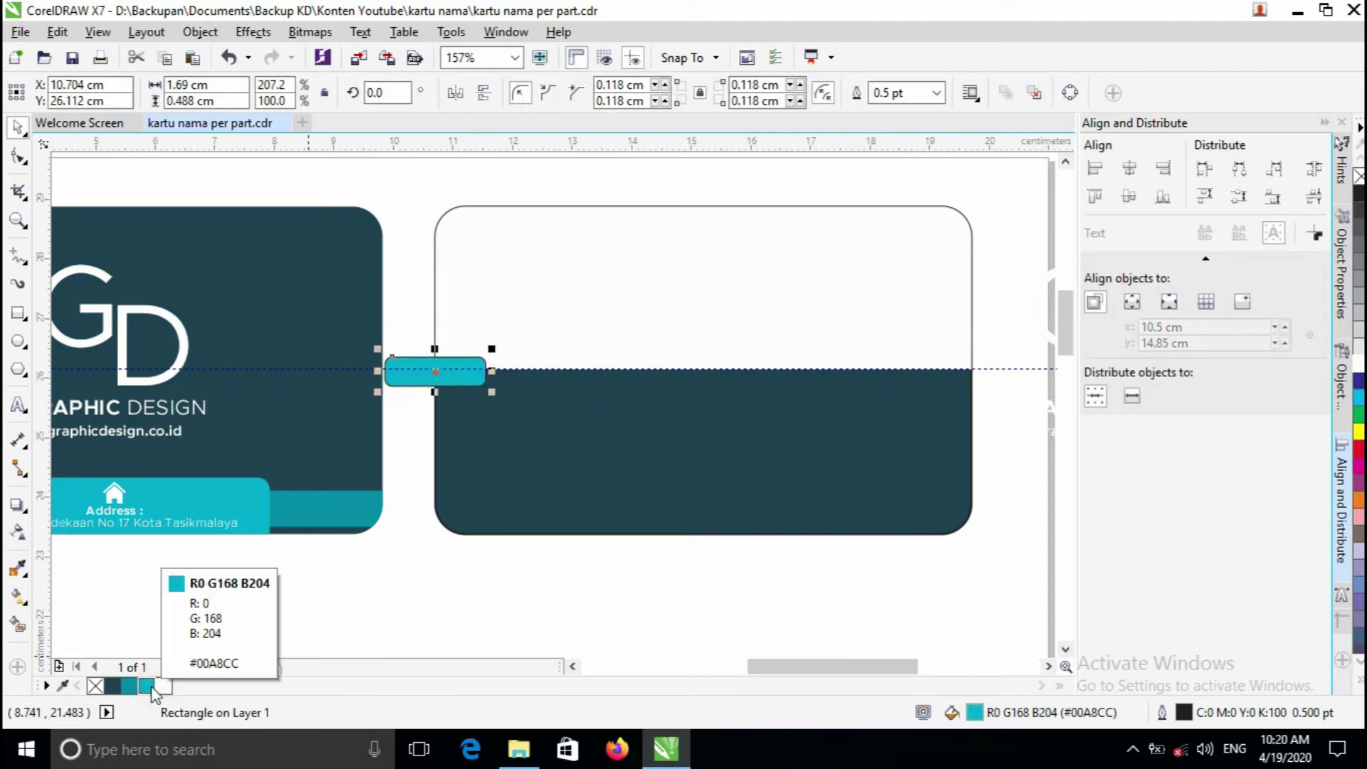
pyautogui.click(137, 695)
pyautogui.click(147, 686)
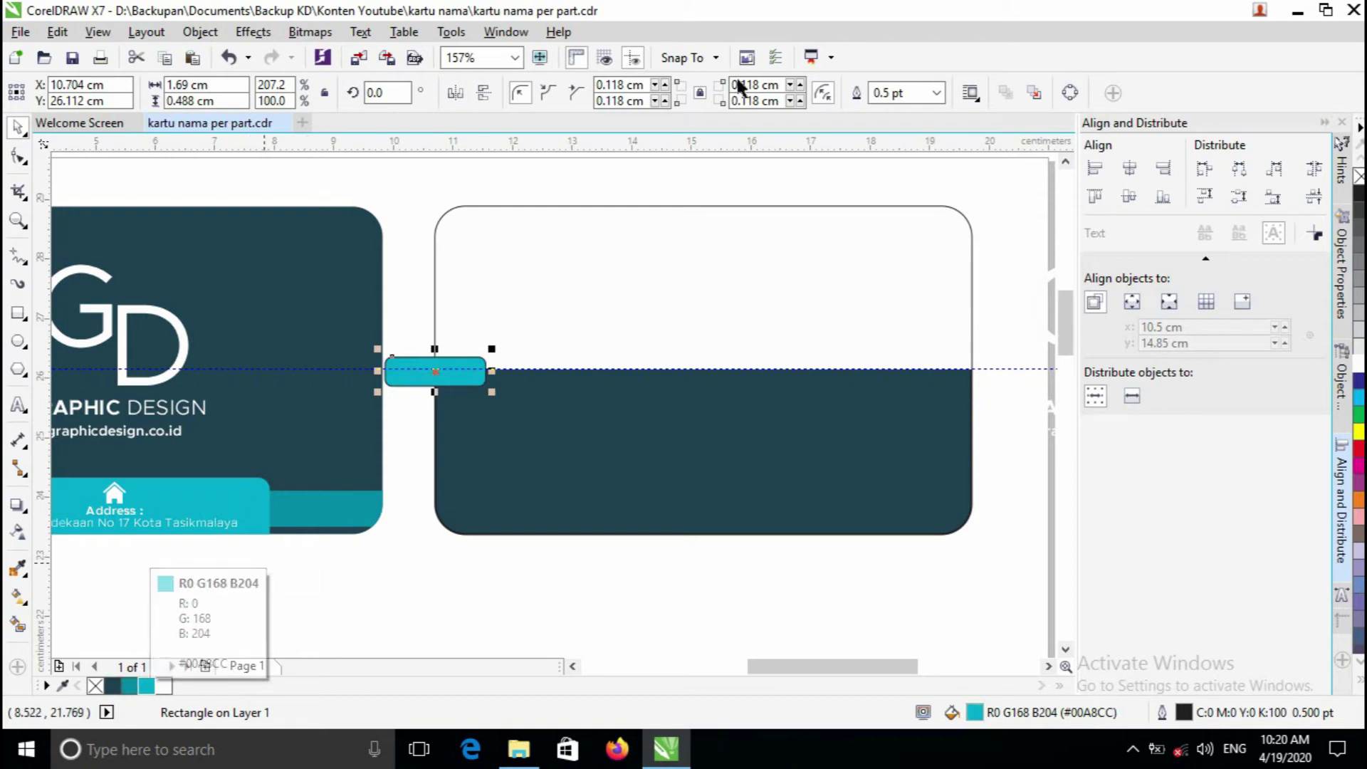
pyautogui.click(935, 94)
pyautogui.click(930, 116)
# - Place a copy of the cyan bar on the card's right edge
pyautogui.click(992, 174)
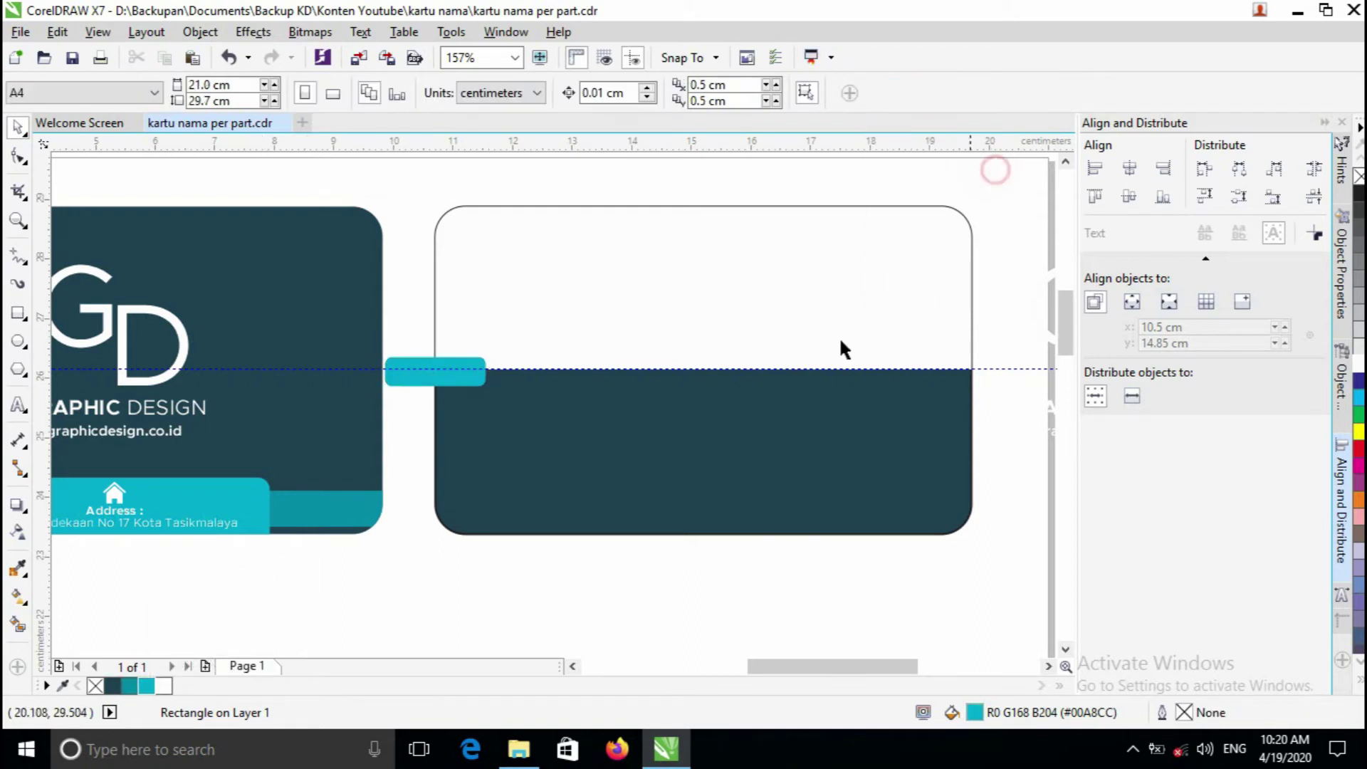
pyautogui.press('z')
pyautogui.moveTo(701, 369); pyautogui.dragTo(693, 373)
pyautogui.press('F3')
pyautogui.press('space')
pyautogui.click(436, 377)
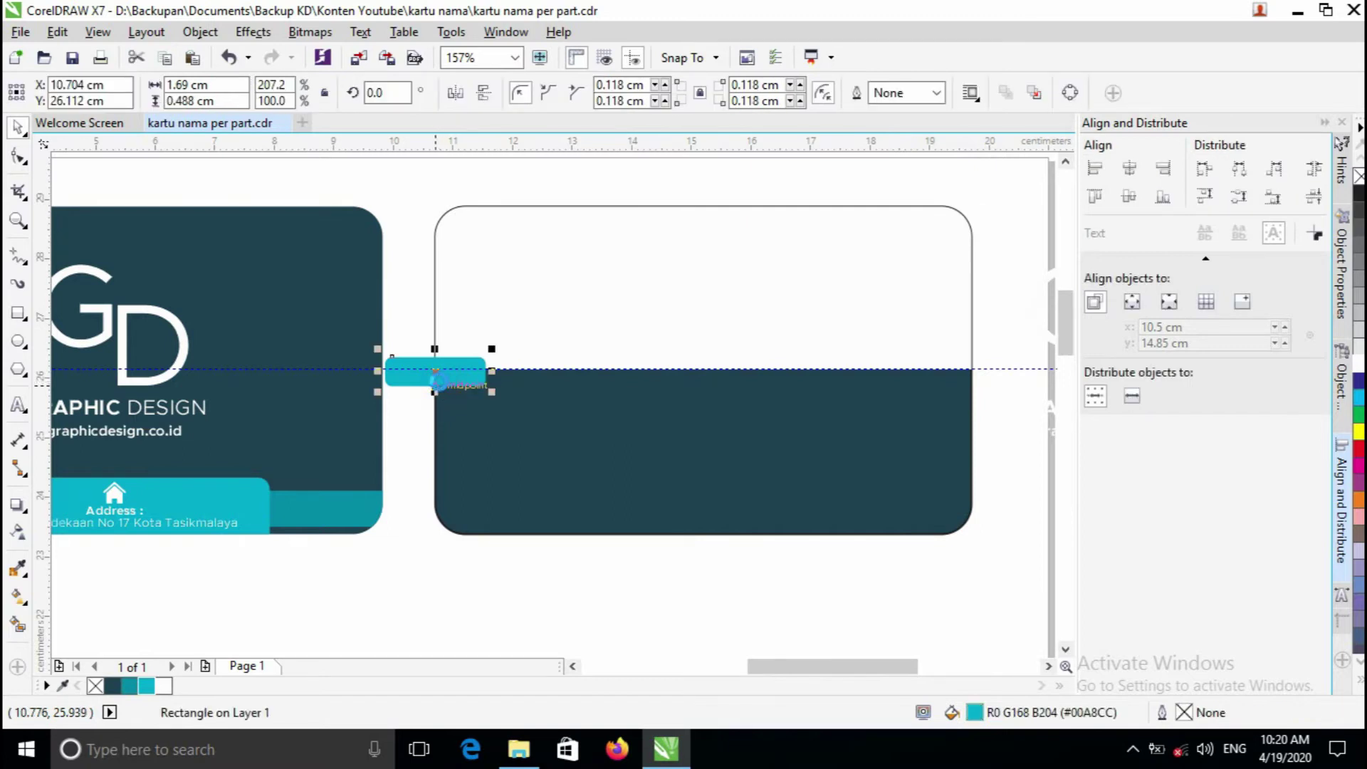
pyautogui.moveTo(433, 374); pyautogui.dragTo(972, 371)
# - Select both cyan bars and PowerClip them inside the card shape
pyautogui.scroll(1, 970, 372)
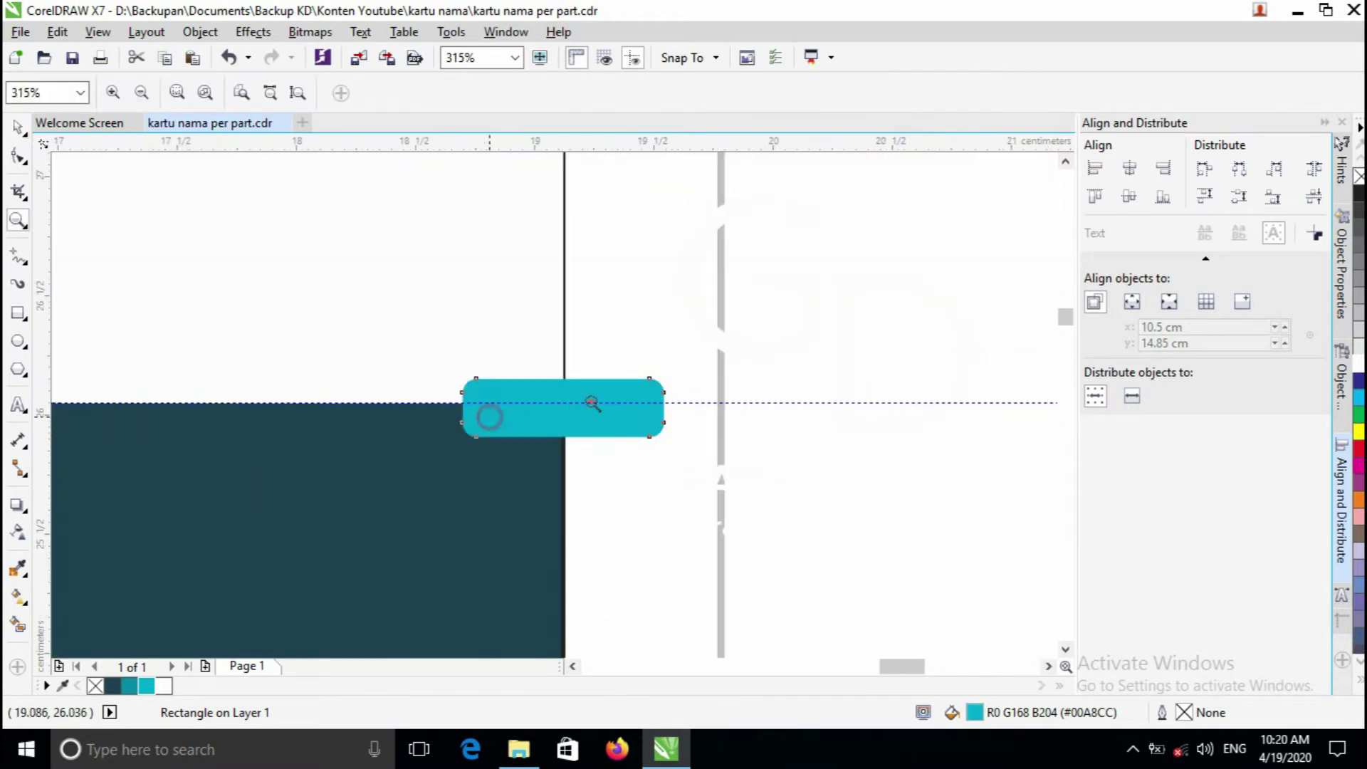
pyautogui.scroll(1, 589, 399)
pyautogui.scroll(1, 681, 373)
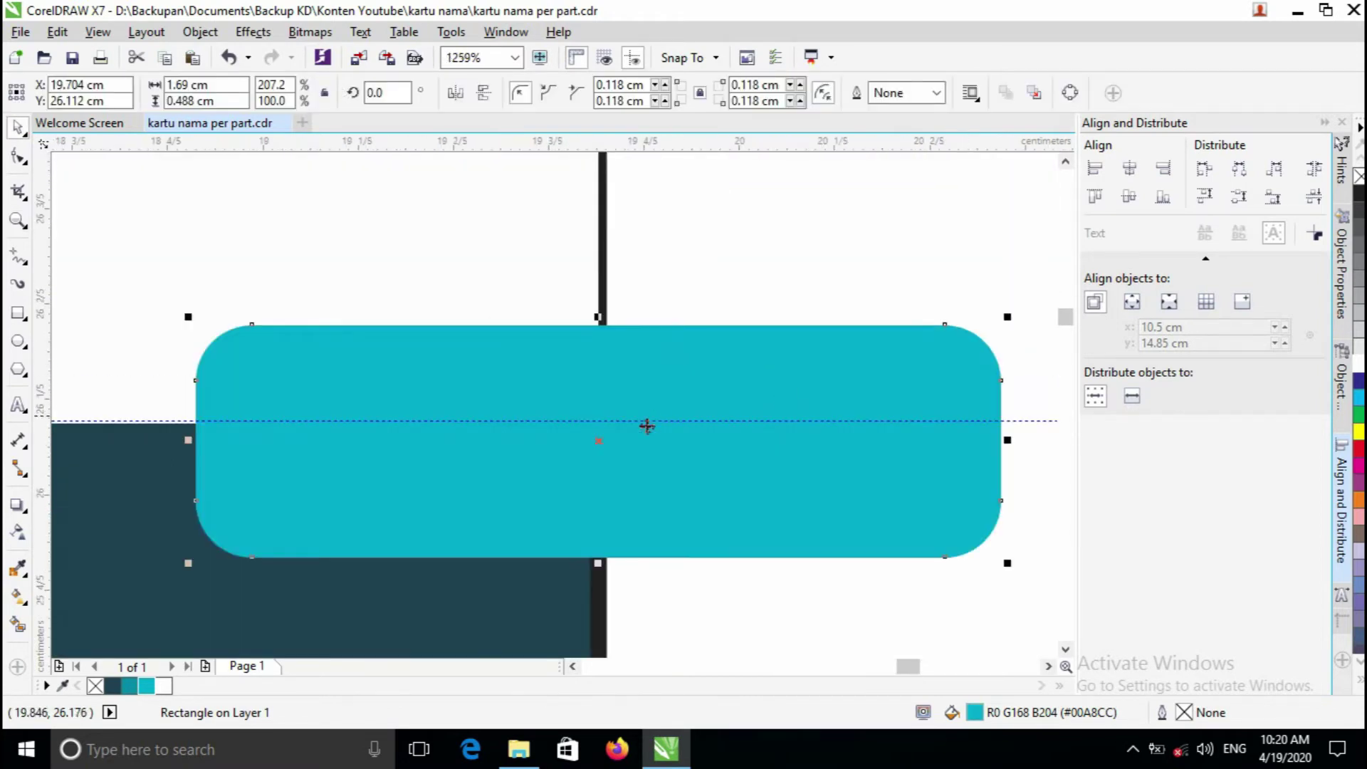
pyautogui.press('z')
pyautogui.scroll(-2, 614, 449)
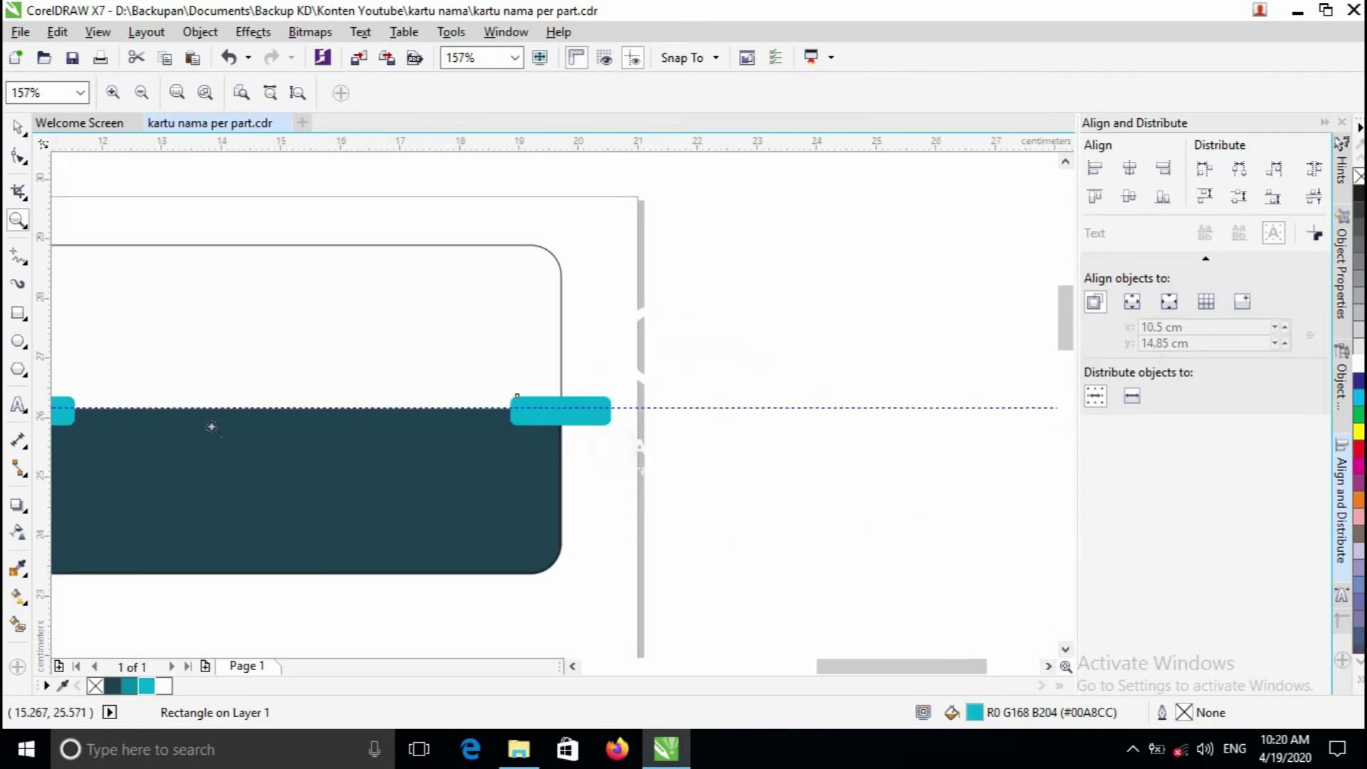
pyautogui.scroll(-1, 669, 423)
pyautogui.scroll(1, 712, 418)
pyautogui.scroll(-1, 712, 419)
pyautogui.press('space')
pyautogui.click(892, 368)
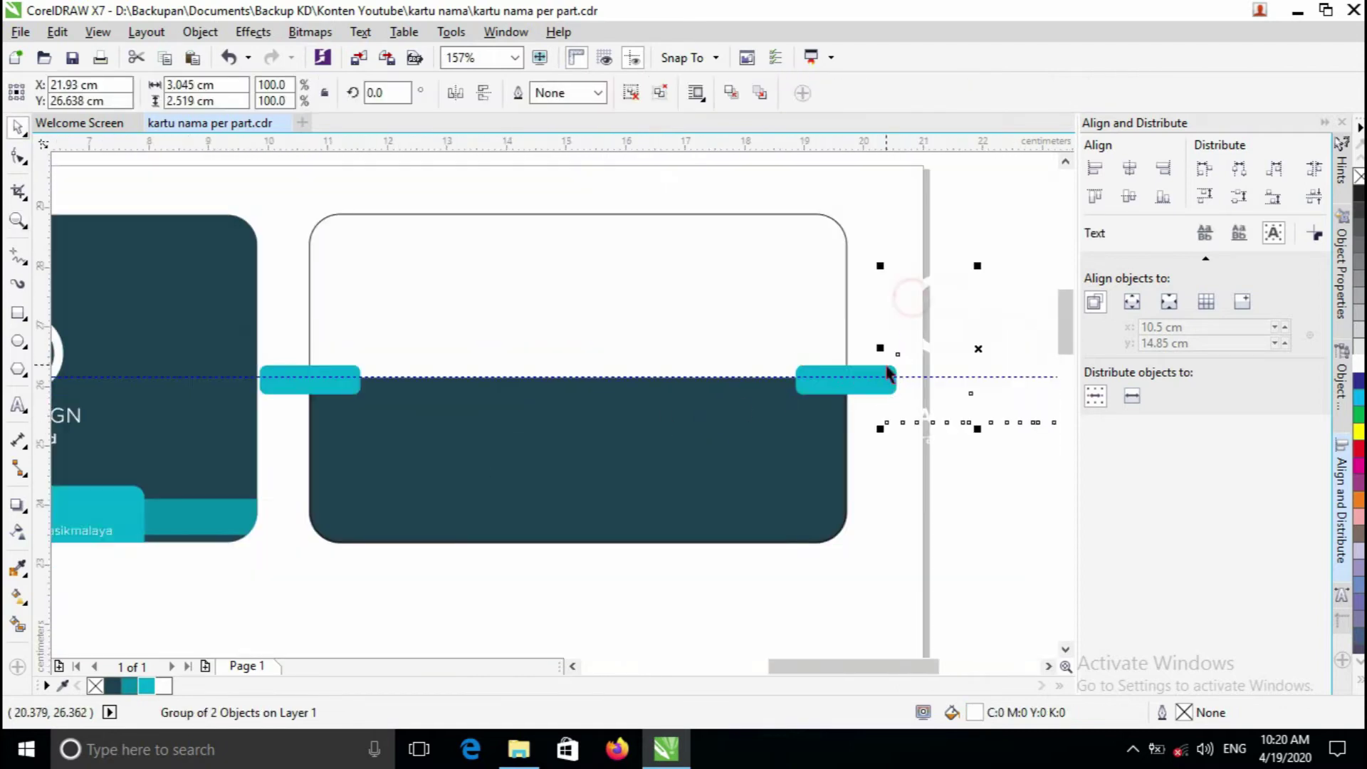
pyautogui.click(861, 377)
pyautogui.keyDown('shift'); pyautogui.click(305, 379); pyautogui.keyUp('shift')
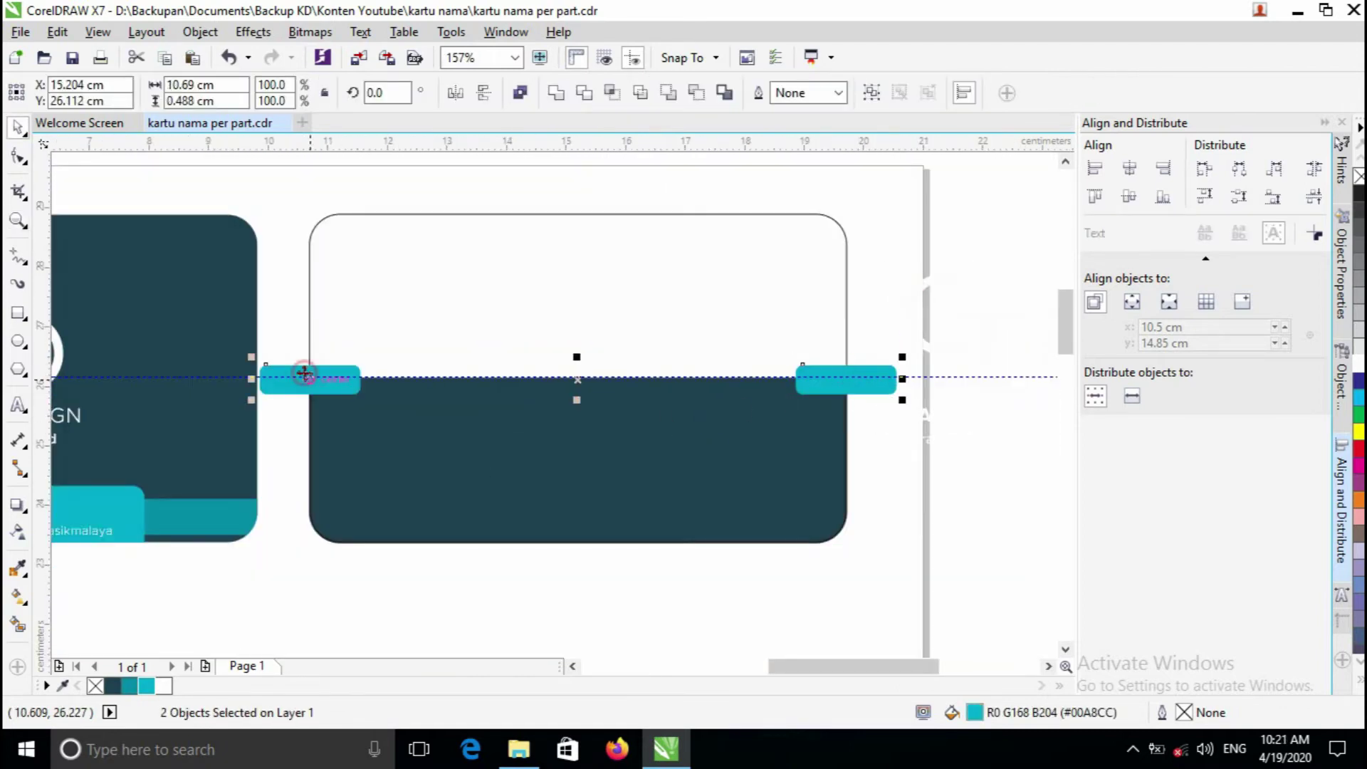
pyautogui.rightClick(306, 381)
pyautogui.click(385, 292)
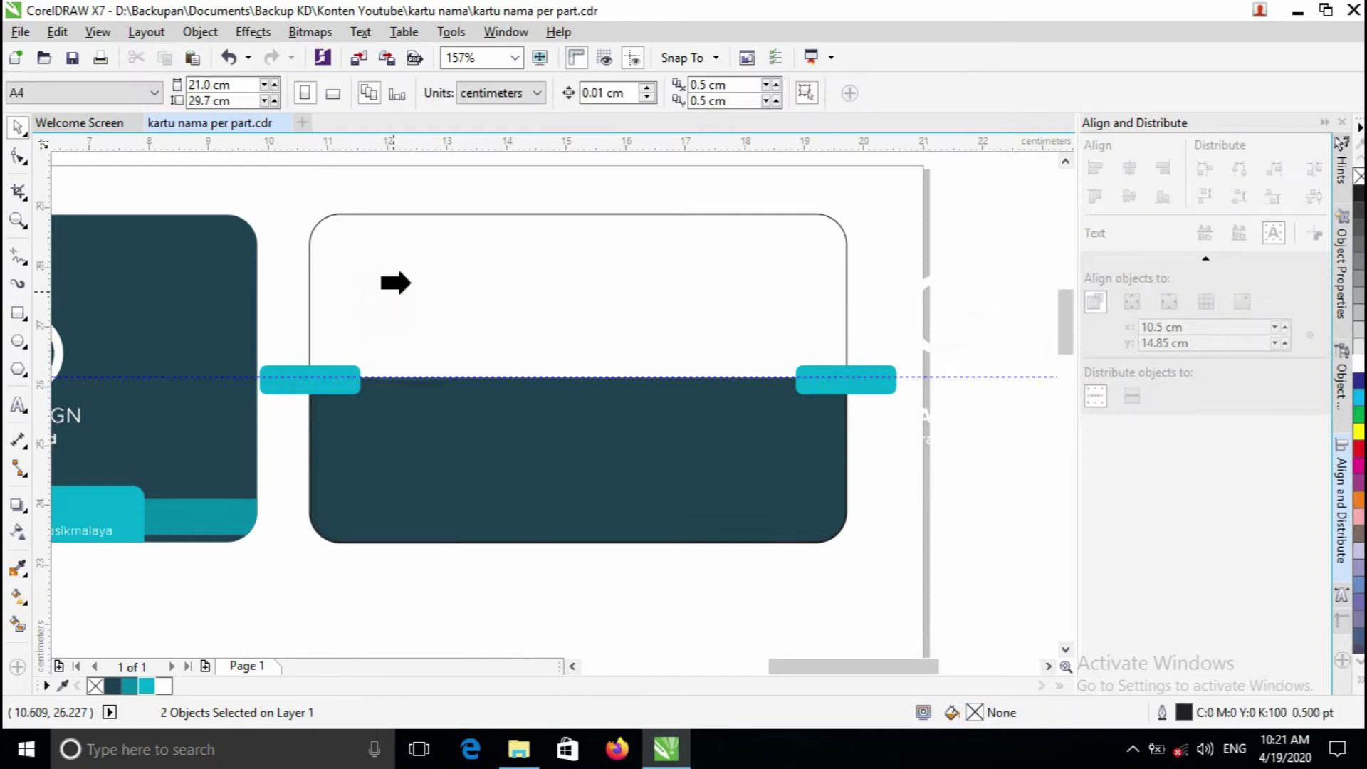
pyautogui.click(522, 453)
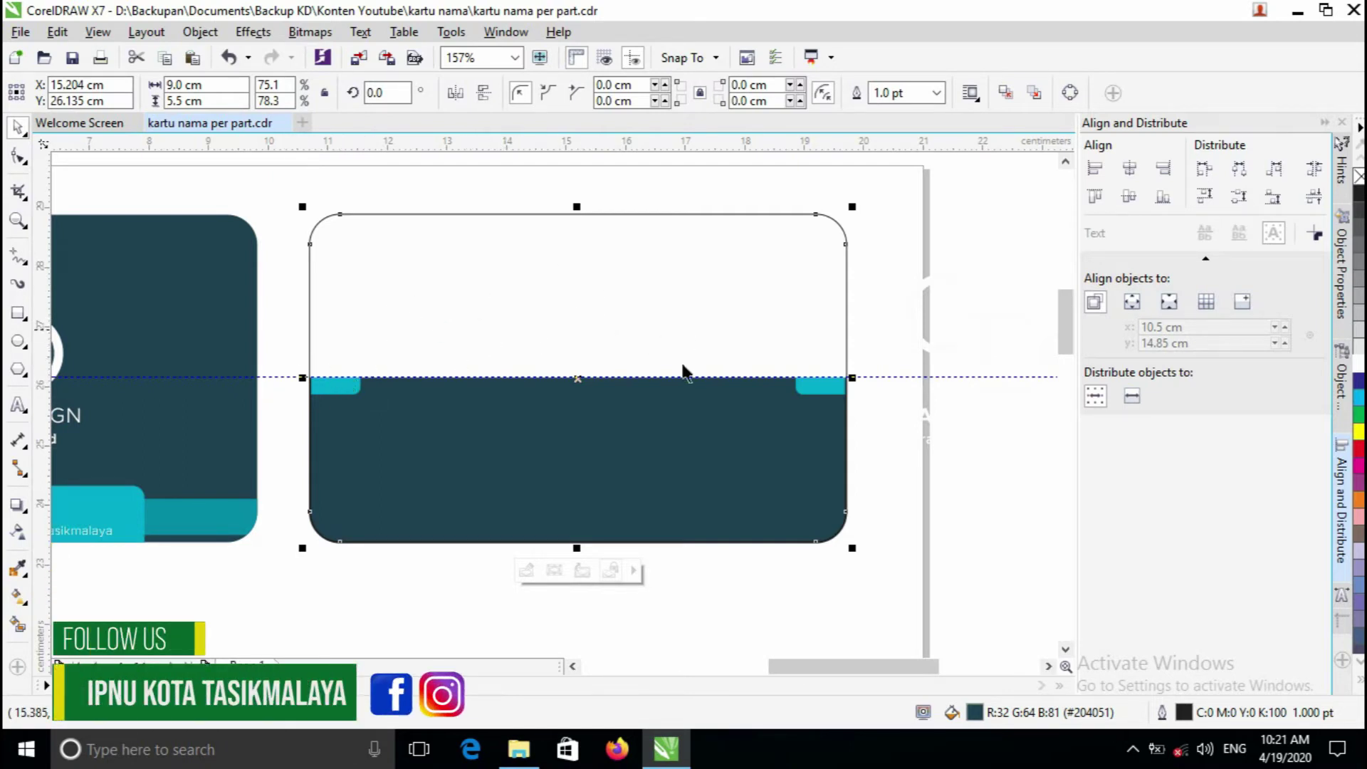
# - PowerClip the white upper panel inside the dark card
pyautogui.click(668, 301)
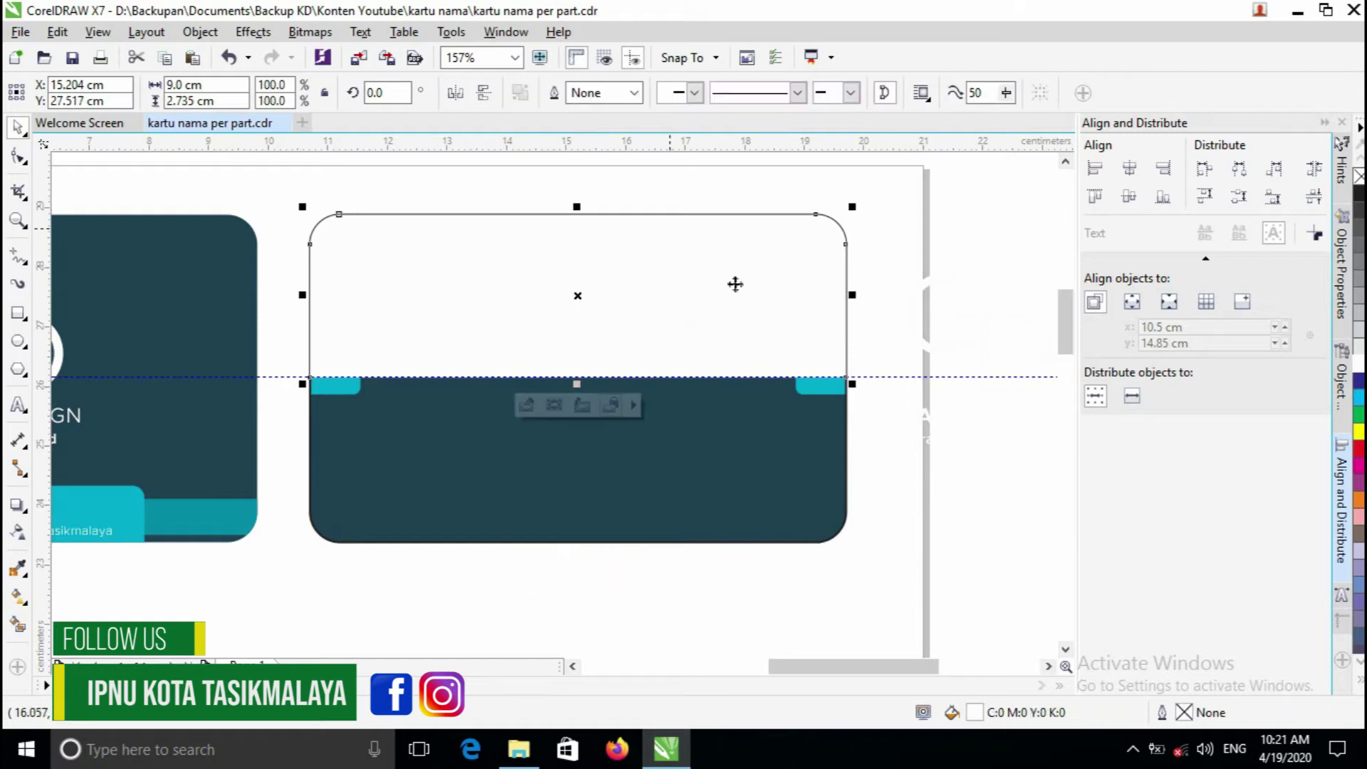
pyautogui.rightClick(680, 281)
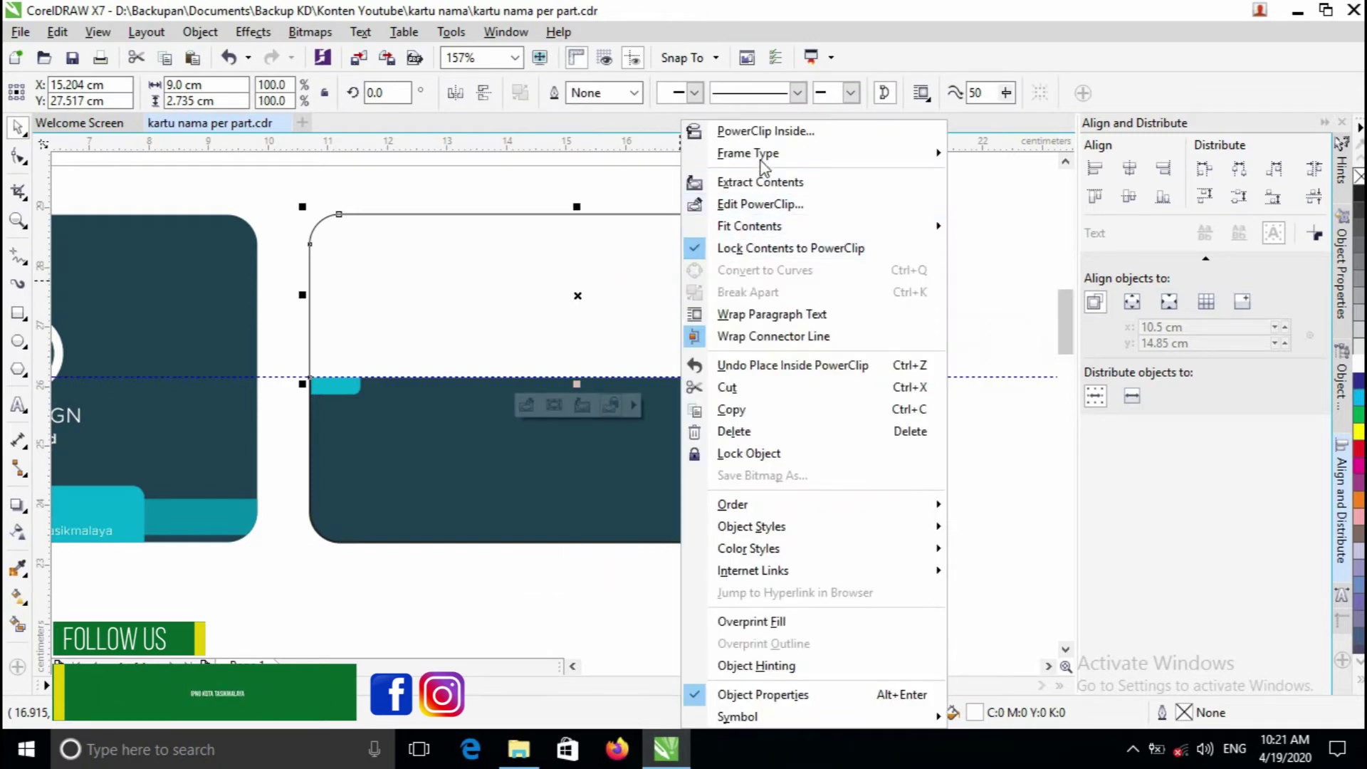
pyautogui.click(774, 131)
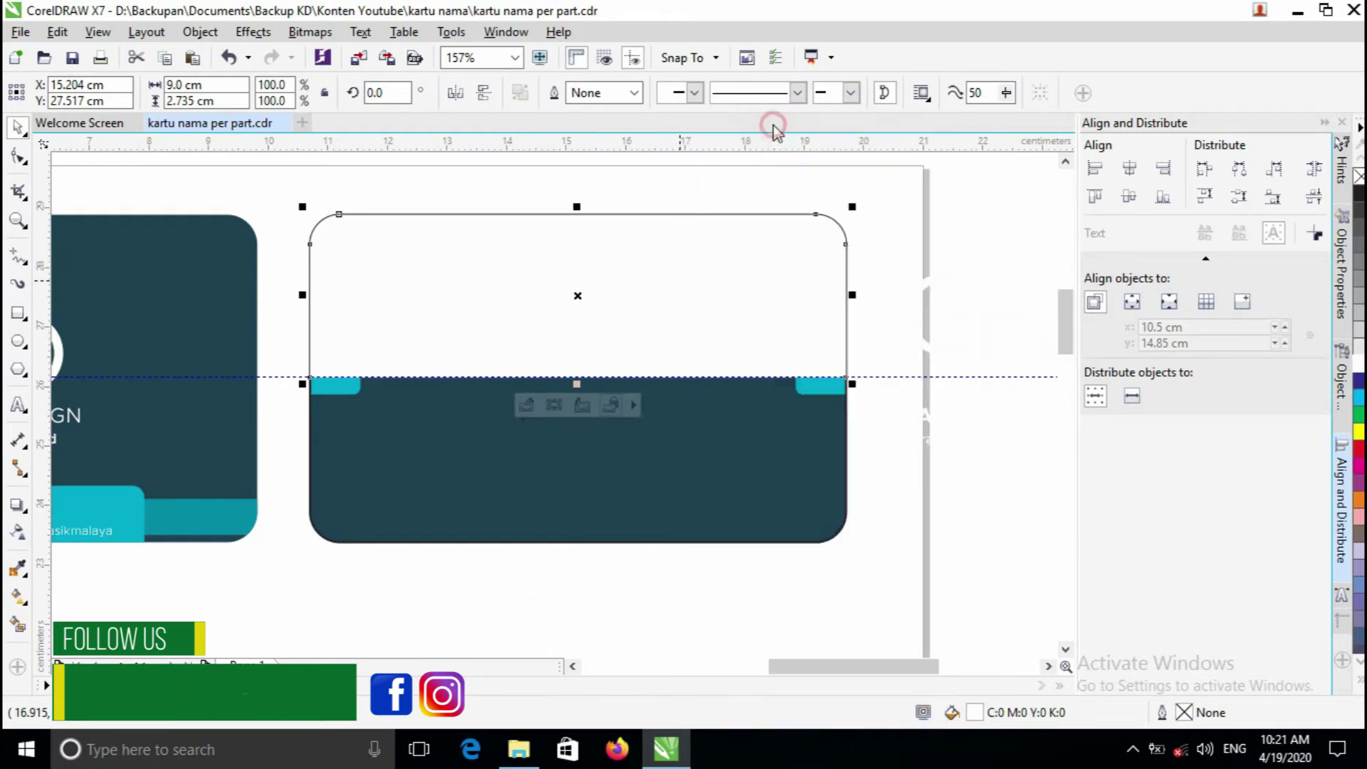
pyautogui.click(731, 465)
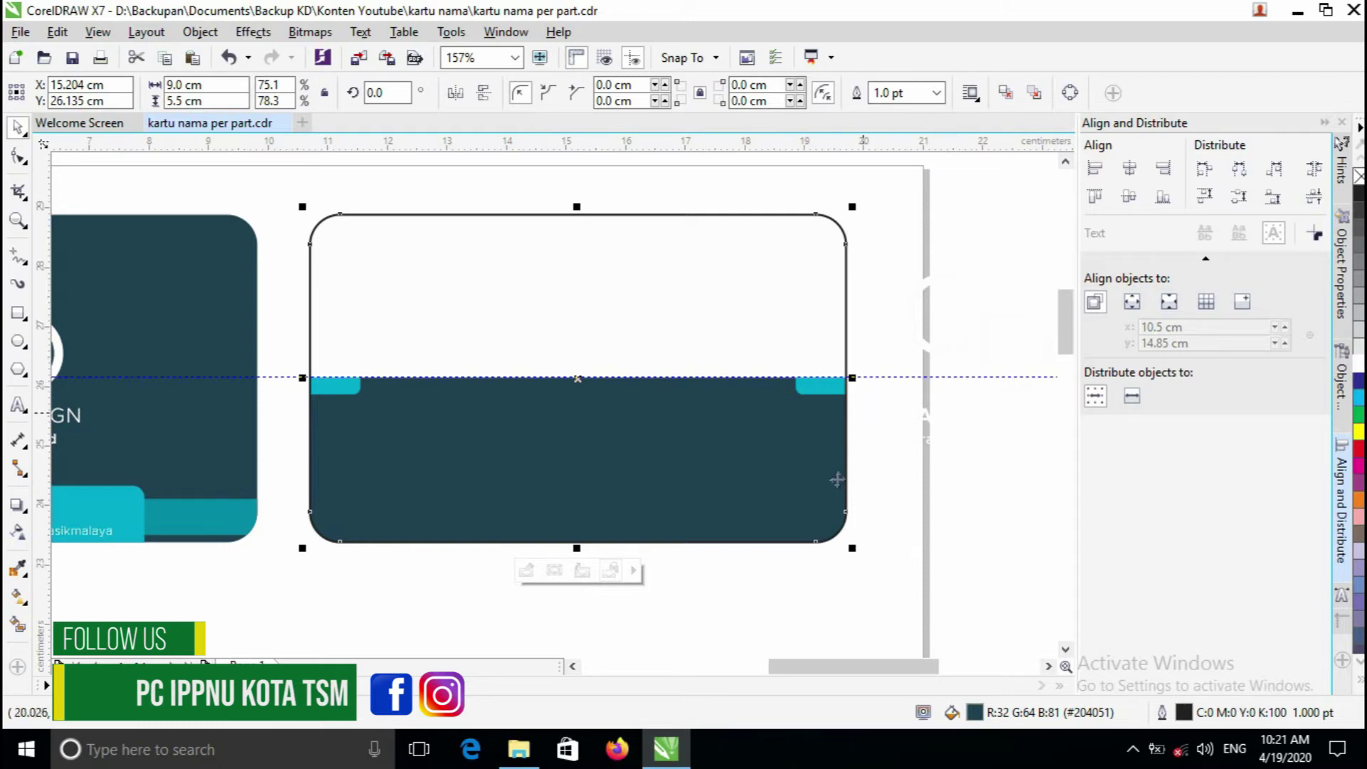
# - Inside the PowerClip, bring both teal bars to the front of the layer, then finish editing
pyautogui.click(527, 570)
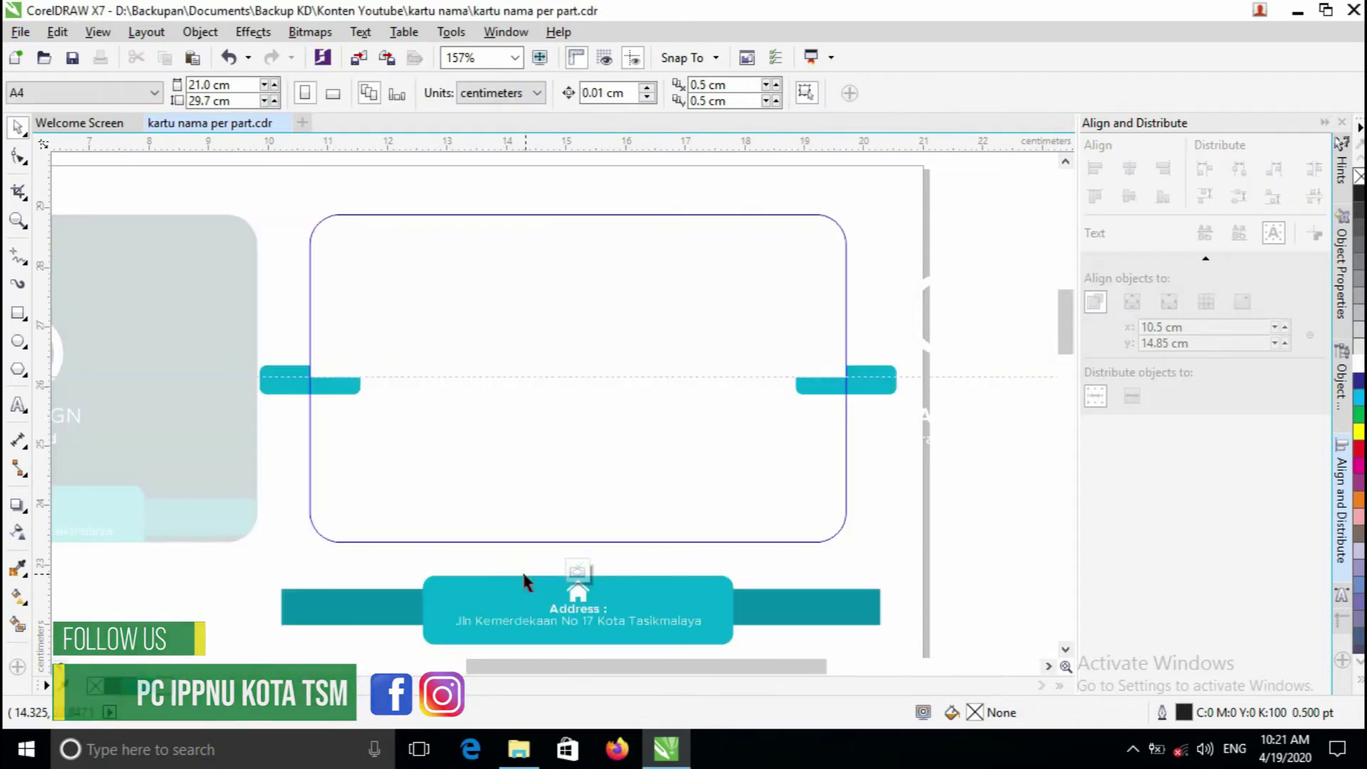
pyautogui.click(335, 384)
pyautogui.keyDown('shift'); pyautogui.click(868, 380); pyautogui.keyUp('shift')
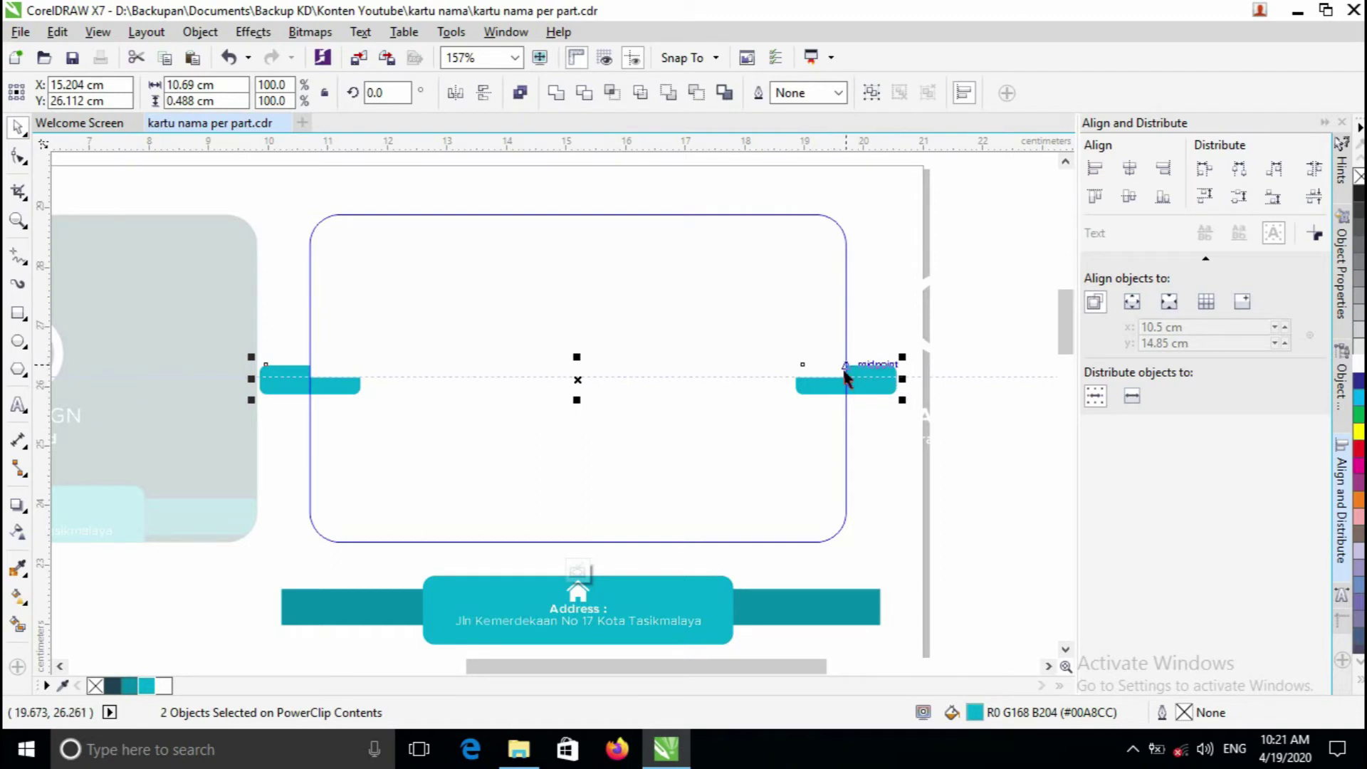
pyautogui.rightClick(868, 385)
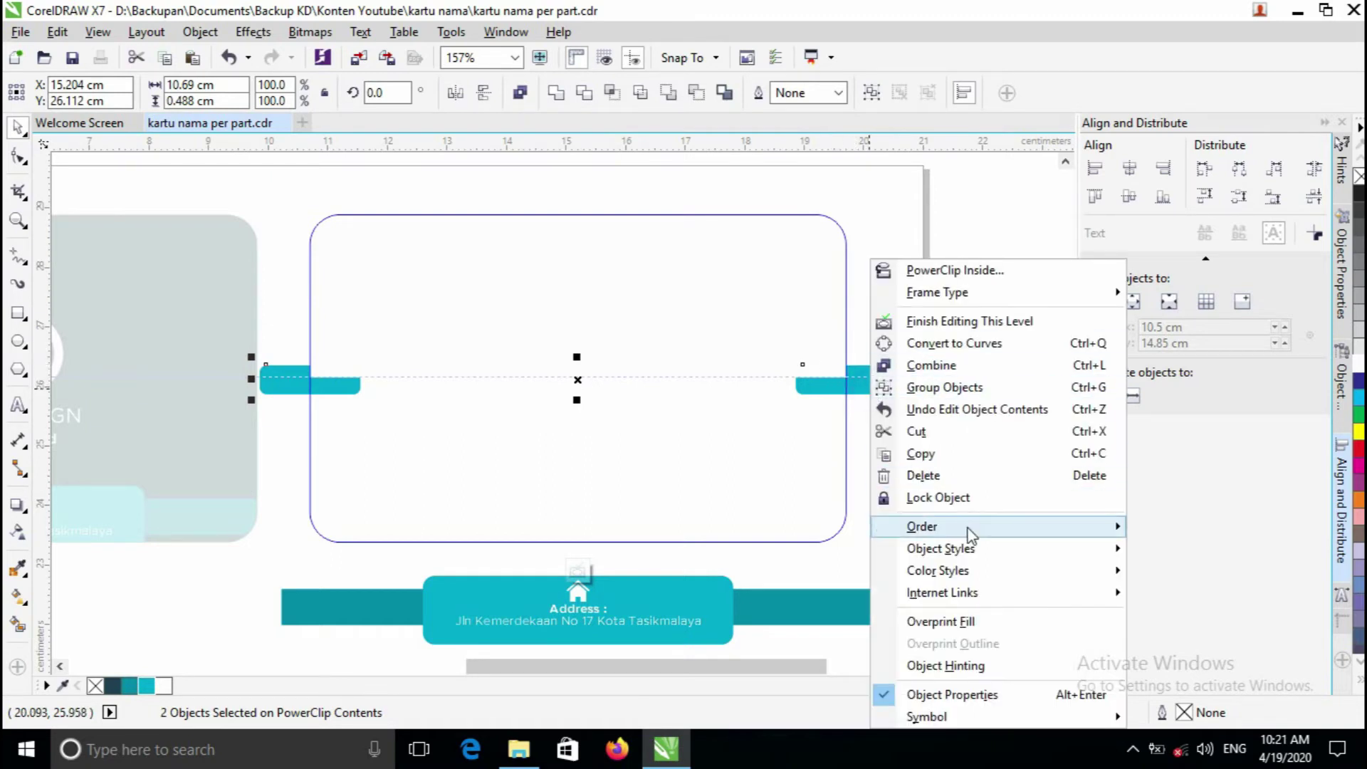
pyautogui.moveTo(971, 536)
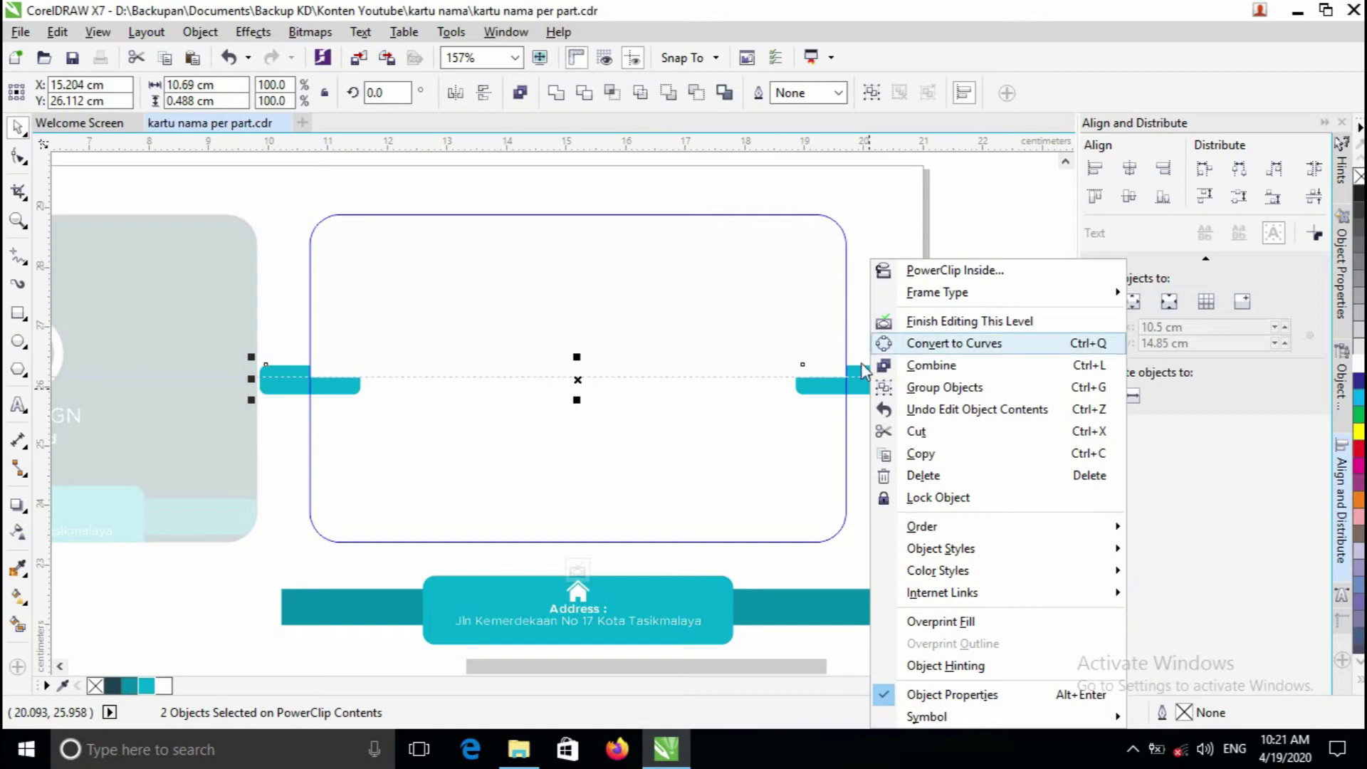
pyautogui.click(848, 385)
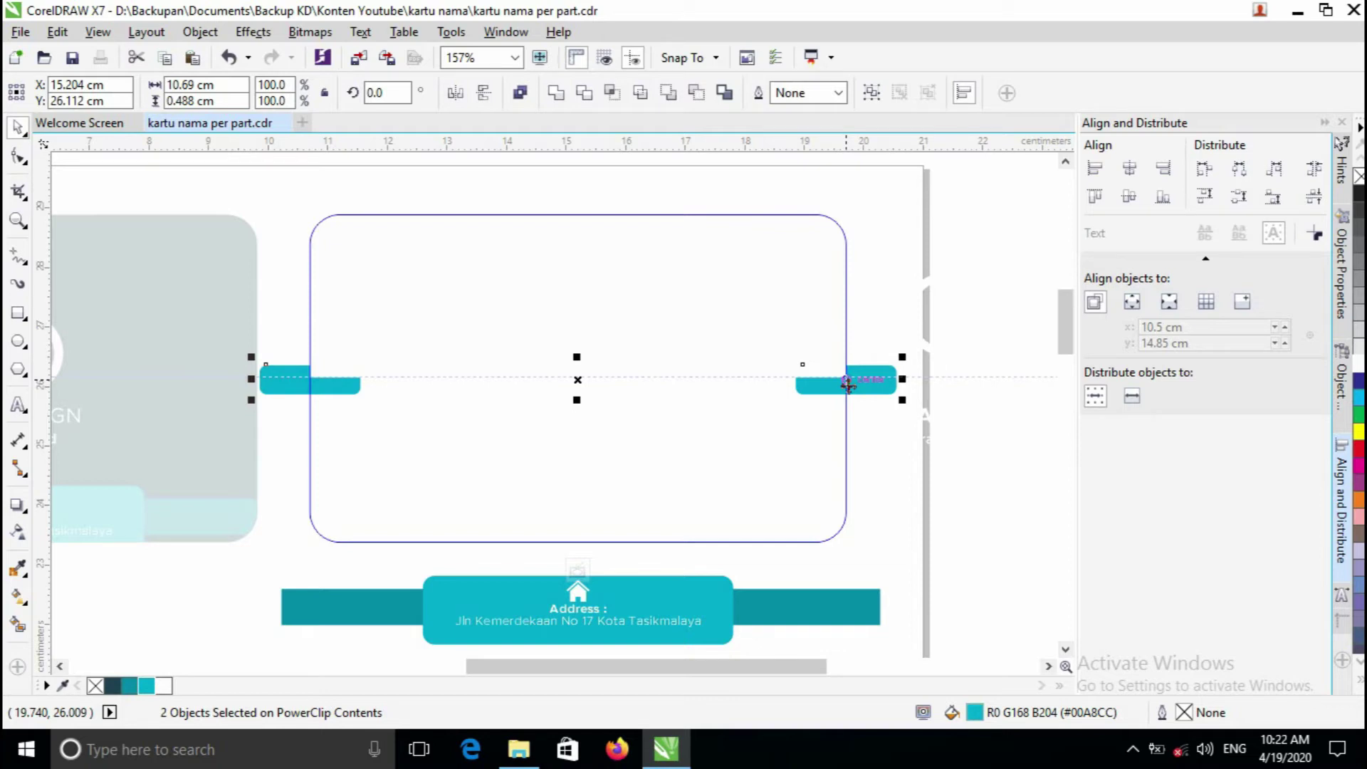
pyautogui.rightClick(847, 386)
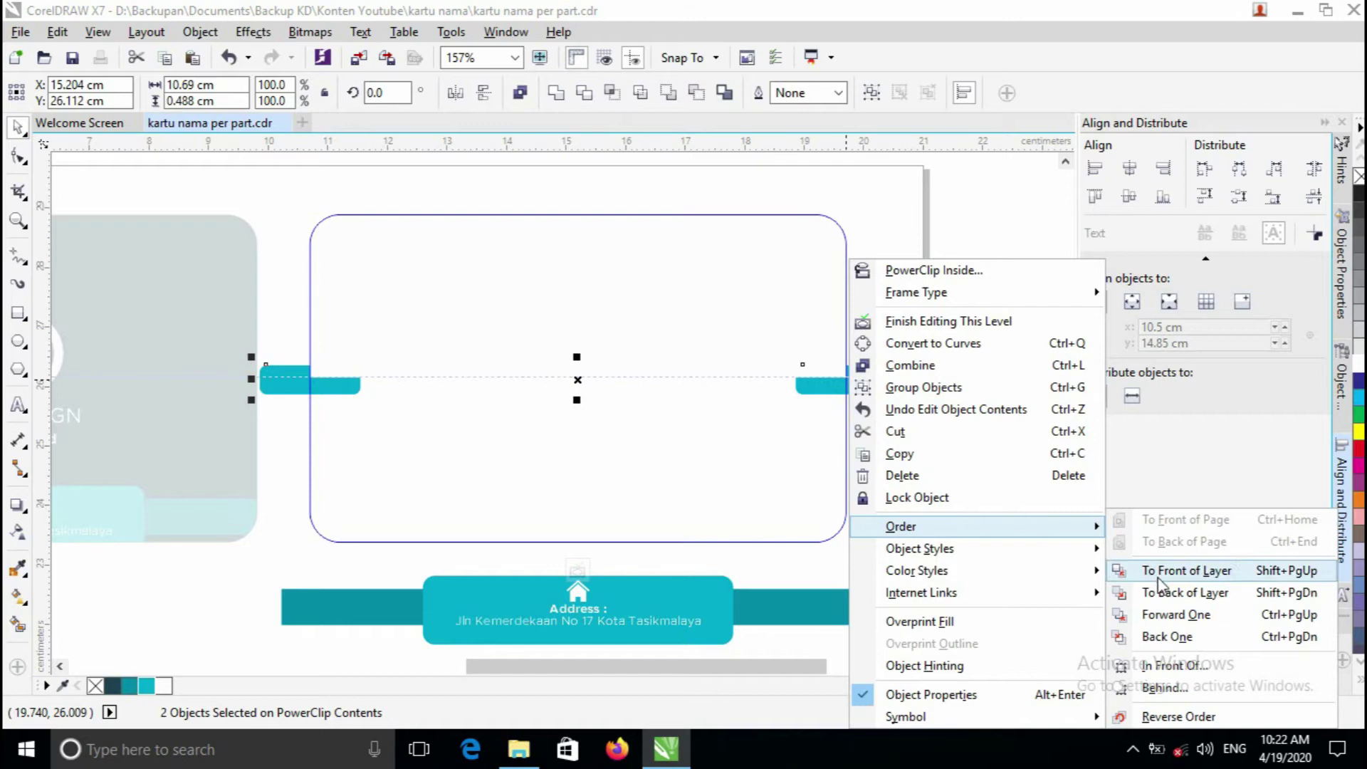
pyautogui.click(1215, 574)
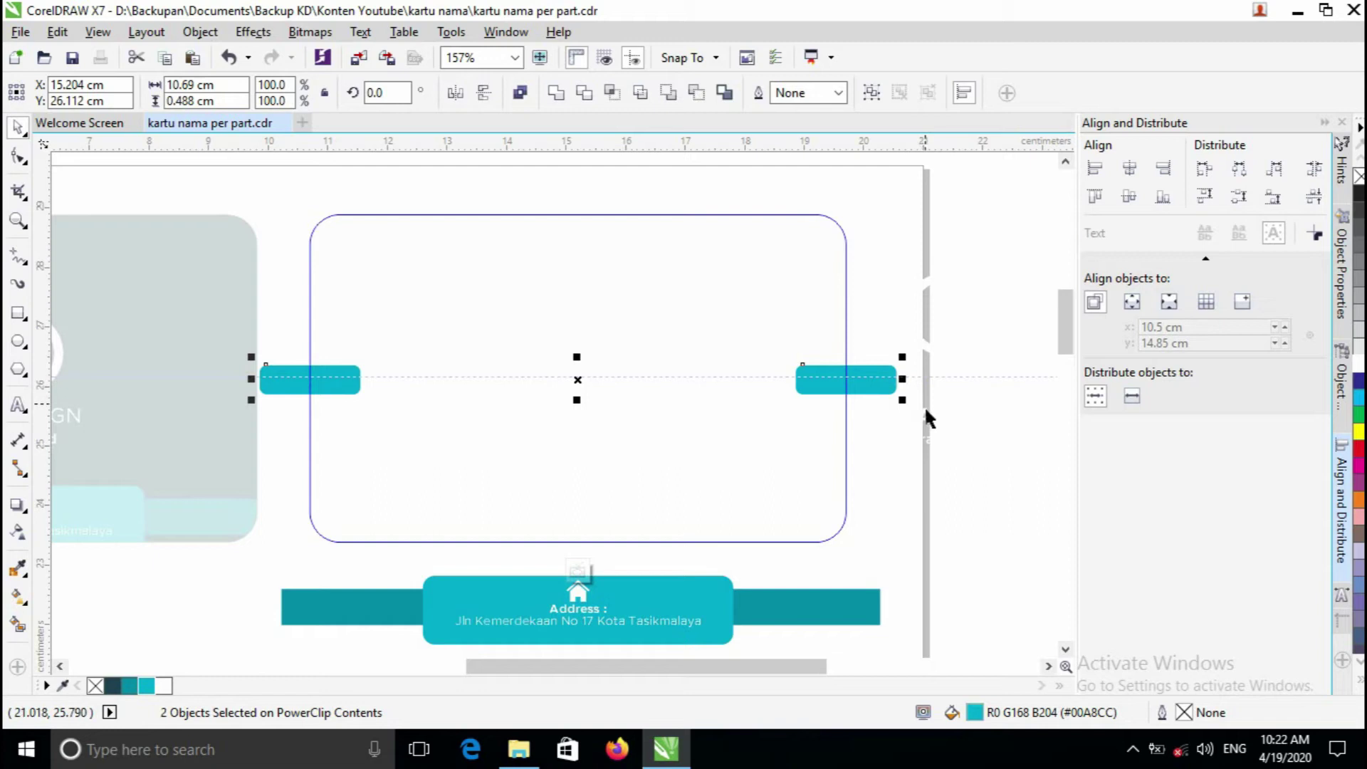
pyautogui.click(679, 416)
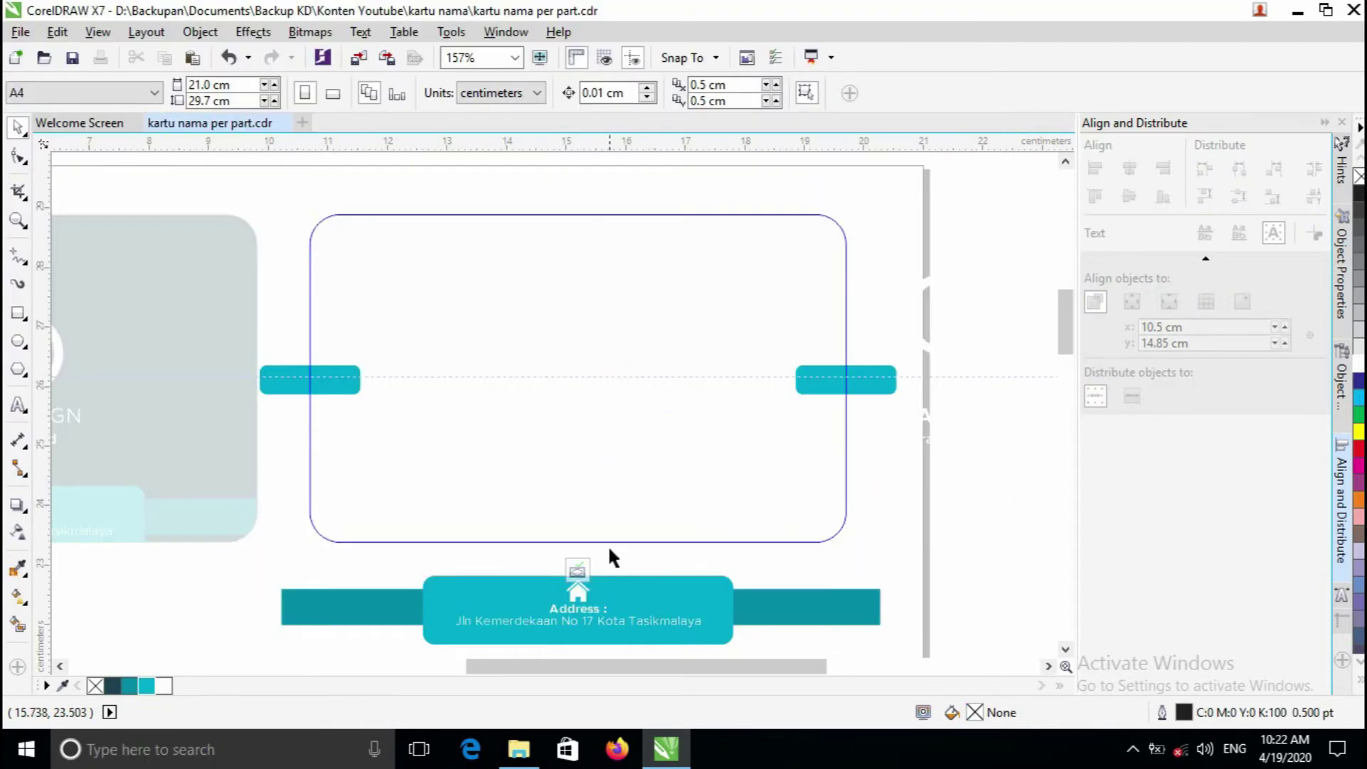
pyautogui.click(581, 574)
pyautogui.scroll(2, 590, 397)
# - Select the logo objects beside the card, shrink them to about 56% and fill them cyan
pyautogui.scroll(-2, 748, 349)
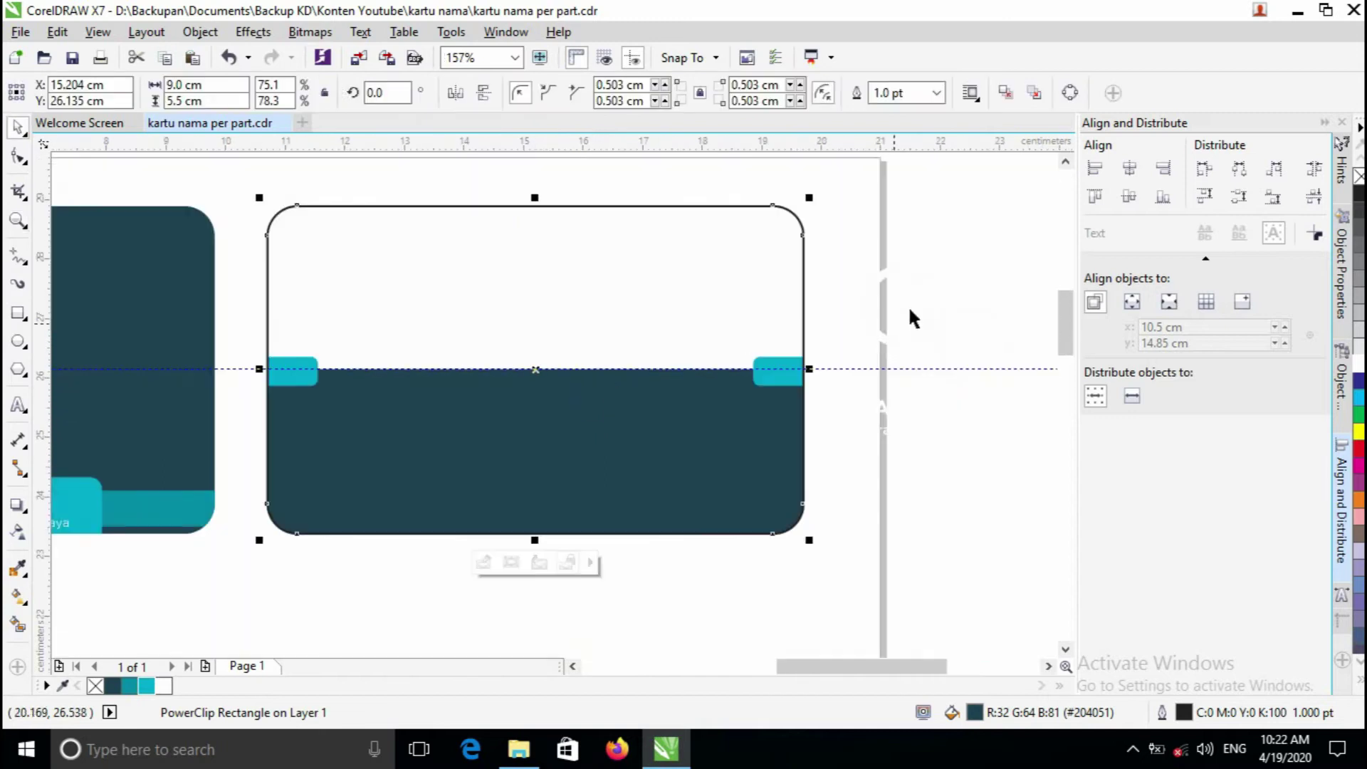
pyautogui.click(908, 305)
pyautogui.scroll(2, 666, 364)
pyautogui.scroll(-2, 787, 258)
pyautogui.click(716, 239)
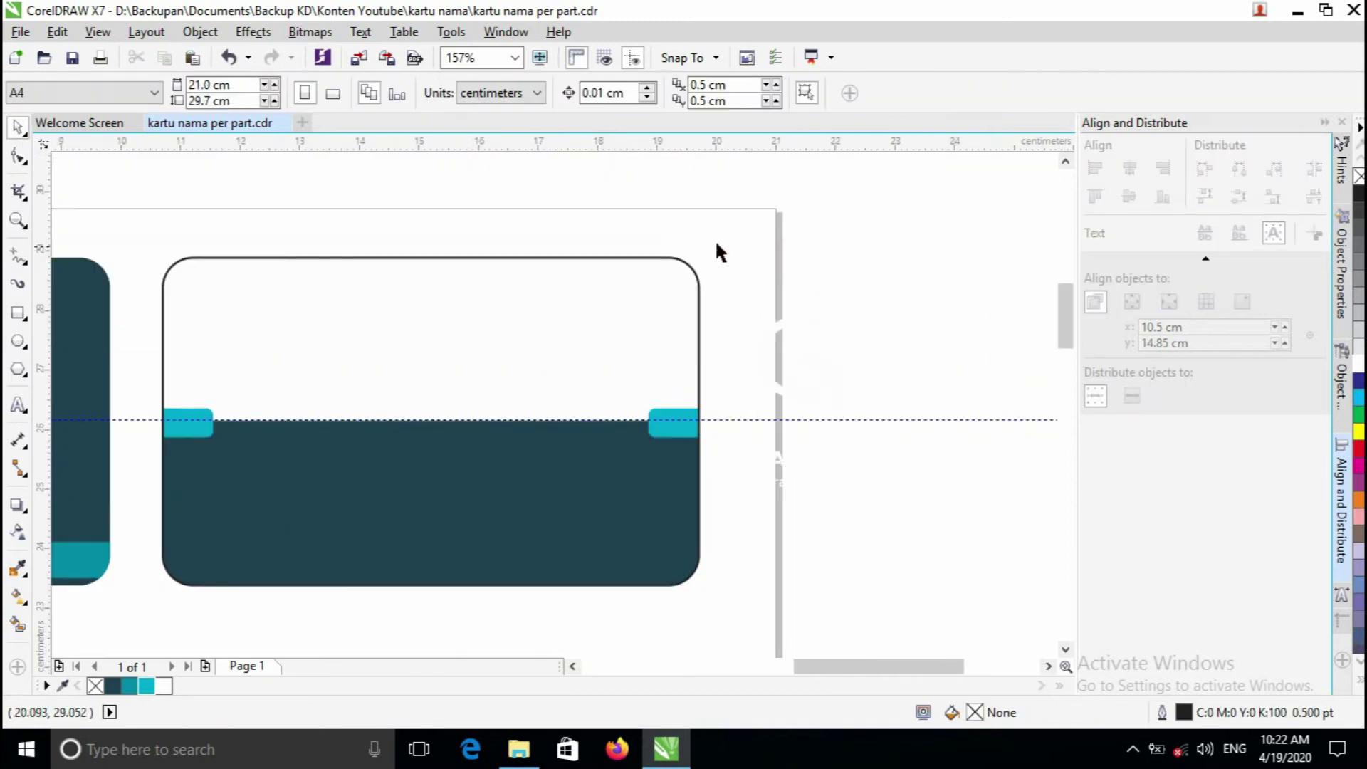
pyautogui.moveTo(525, 363); pyautogui.dragTo(555, 406)
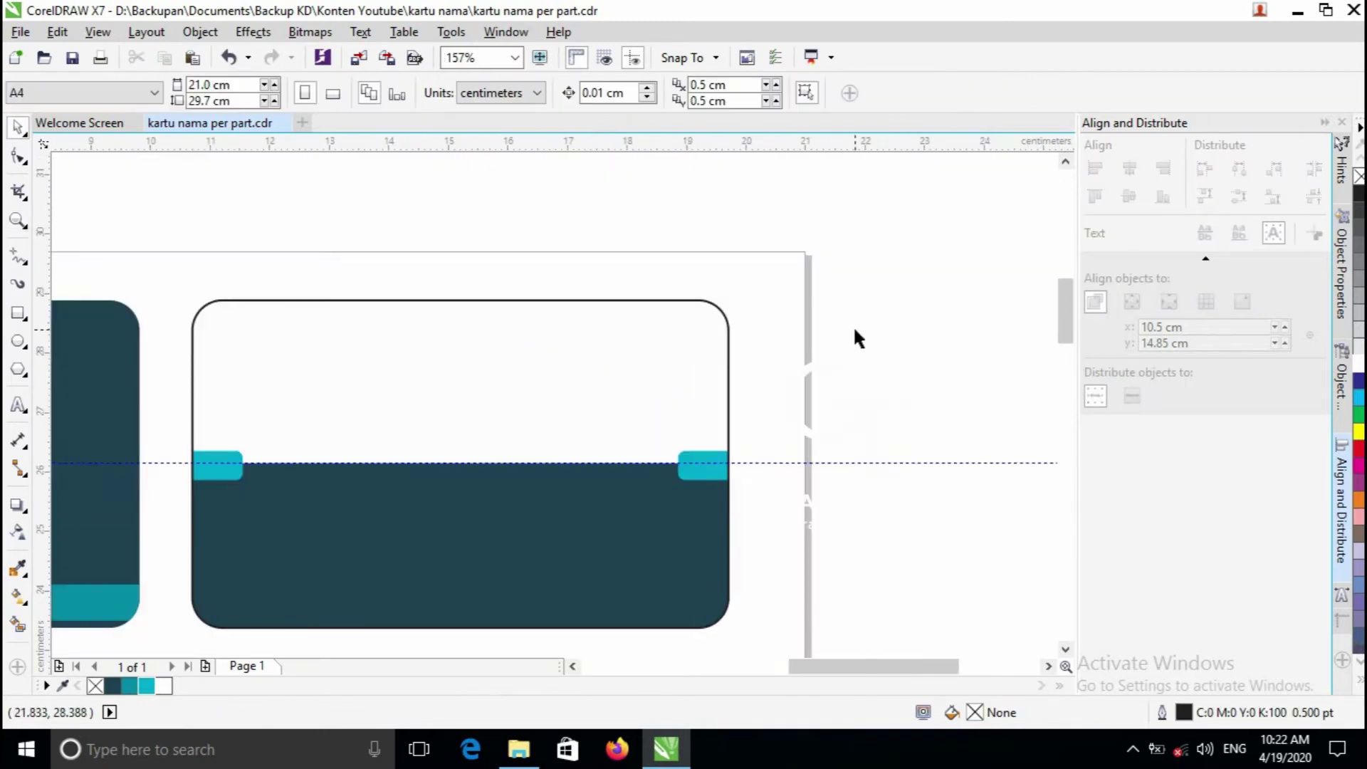
pyautogui.moveTo(725, 264); pyautogui.dragTo(1024, 575)
pyautogui.moveTo(958, 543); pyautogui.dragTo(882, 467)
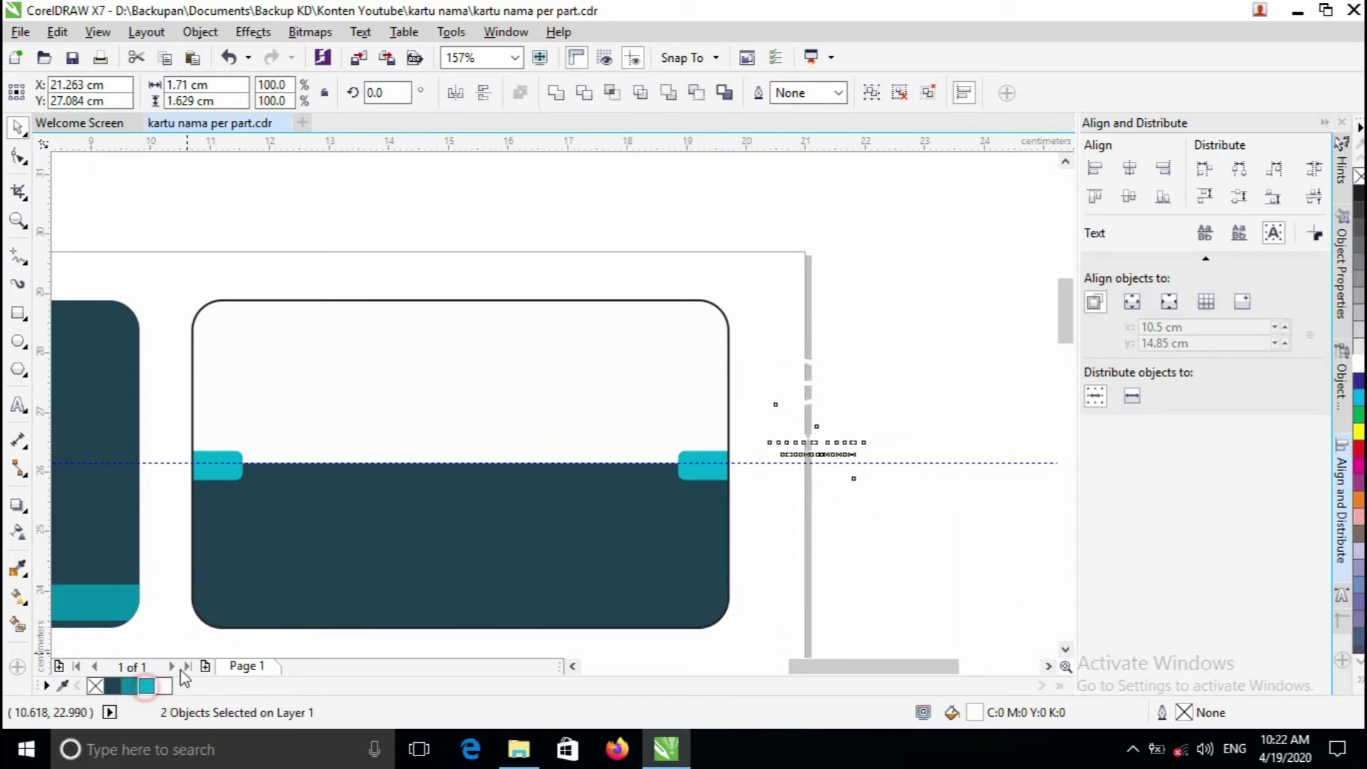
pyautogui.click(146, 686)
# - Move the logo onto the card's upper-left area and nudge it further left
pyautogui.moveTo(823, 411); pyautogui.dragTo(268, 376)
pyautogui.scroll(2, 268, 376)
pyautogui.scroll(2, 536, 432)
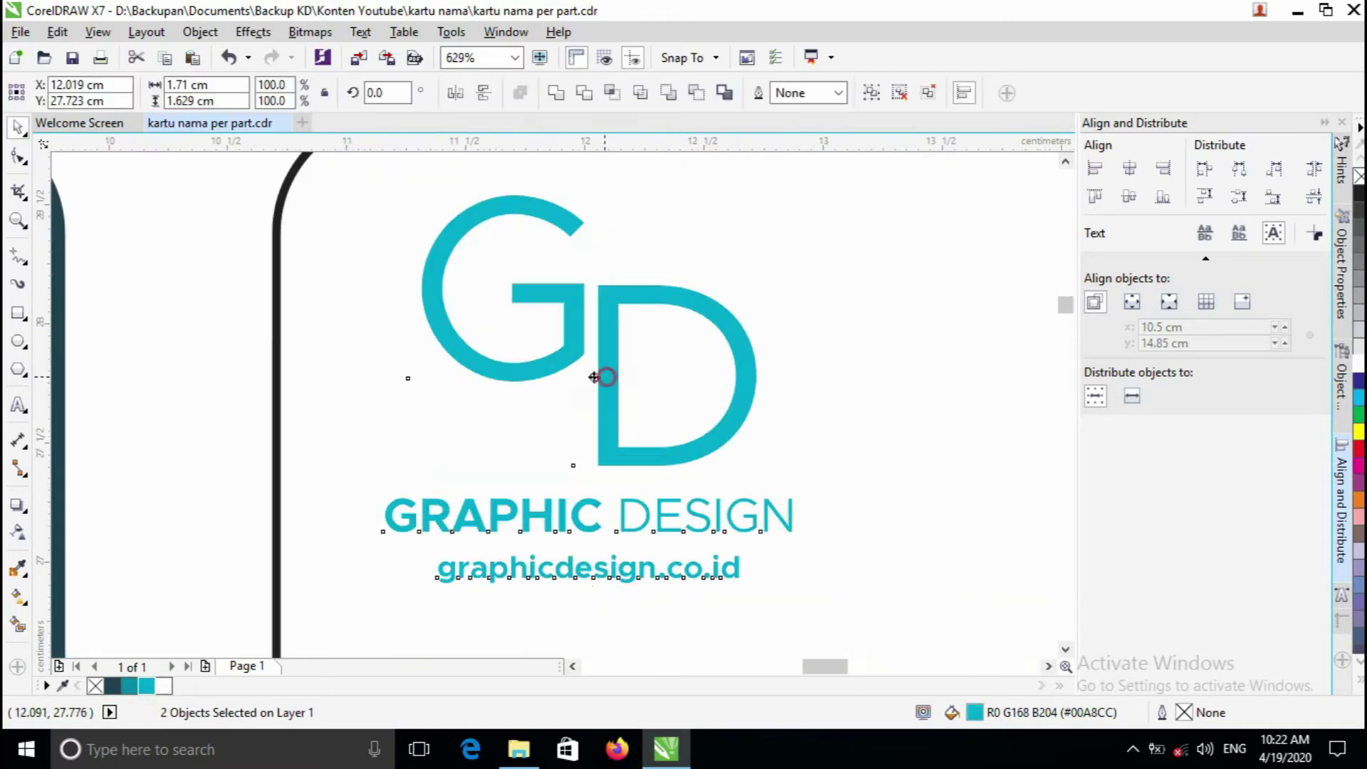
pyautogui.moveTo(607, 378); pyautogui.dragTo(553, 378)
pyautogui.press('z')
pyautogui.rightClick(595, 477)
pyautogui.rightClick(599, 483)
pyautogui.rightClick(599, 482)
pyautogui.click(550, 406)
pyautogui.click(581, 393)
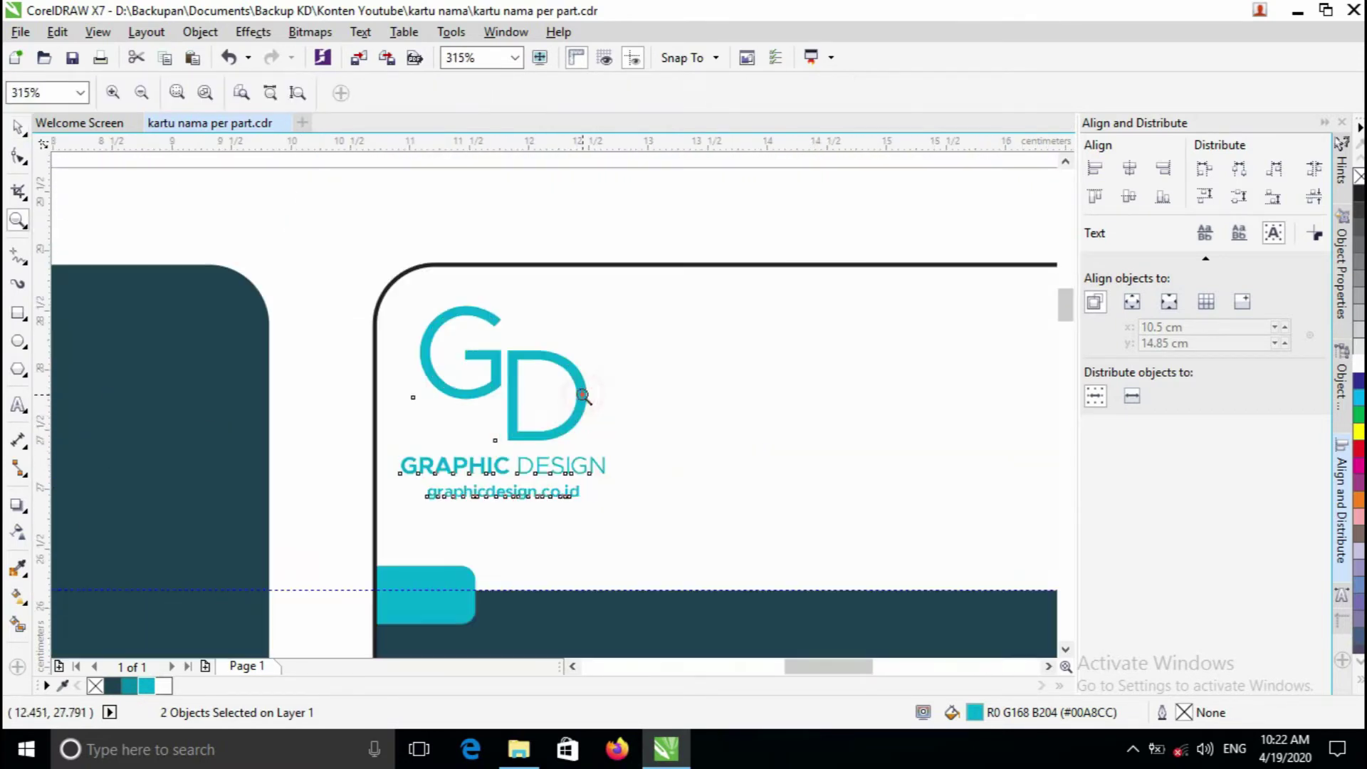
pyautogui.click(547, 427)
pyautogui.press('space')
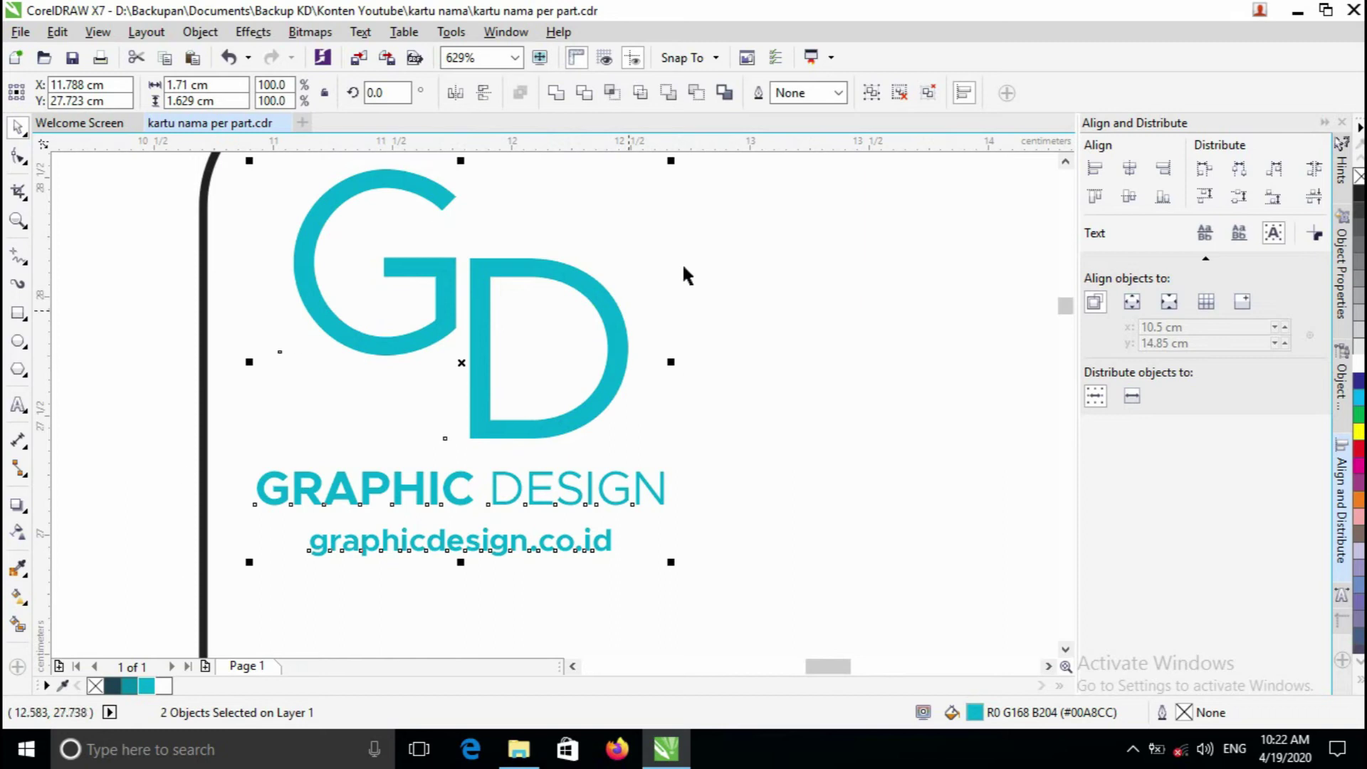
pyautogui.press('z')
pyautogui.rightClick(700, 369)
pyautogui.rightClick(701, 369)
pyautogui.click(552, 388)
pyautogui.press('space')
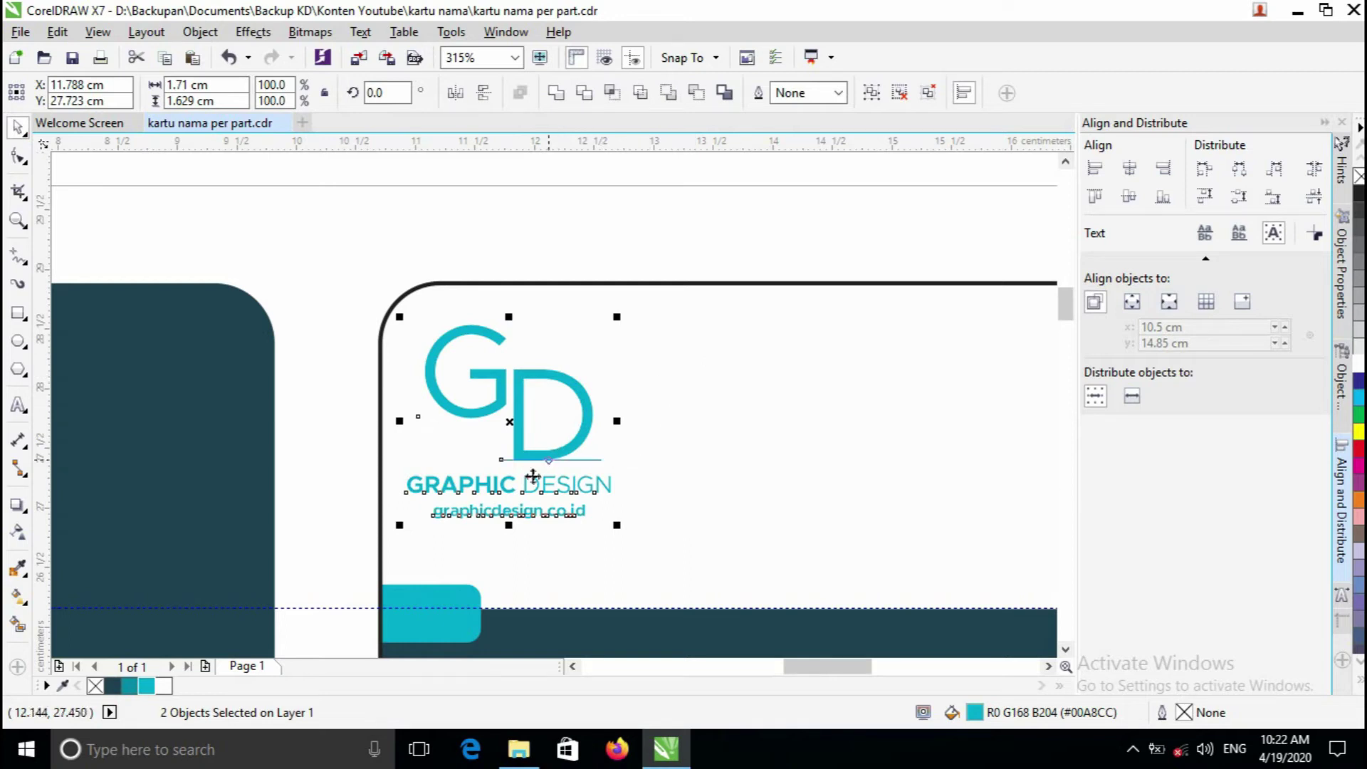
# - Try the dark #204051 fill, then lower the logo, shrink it slightly and colour it teal
pyautogui.click(114, 684)
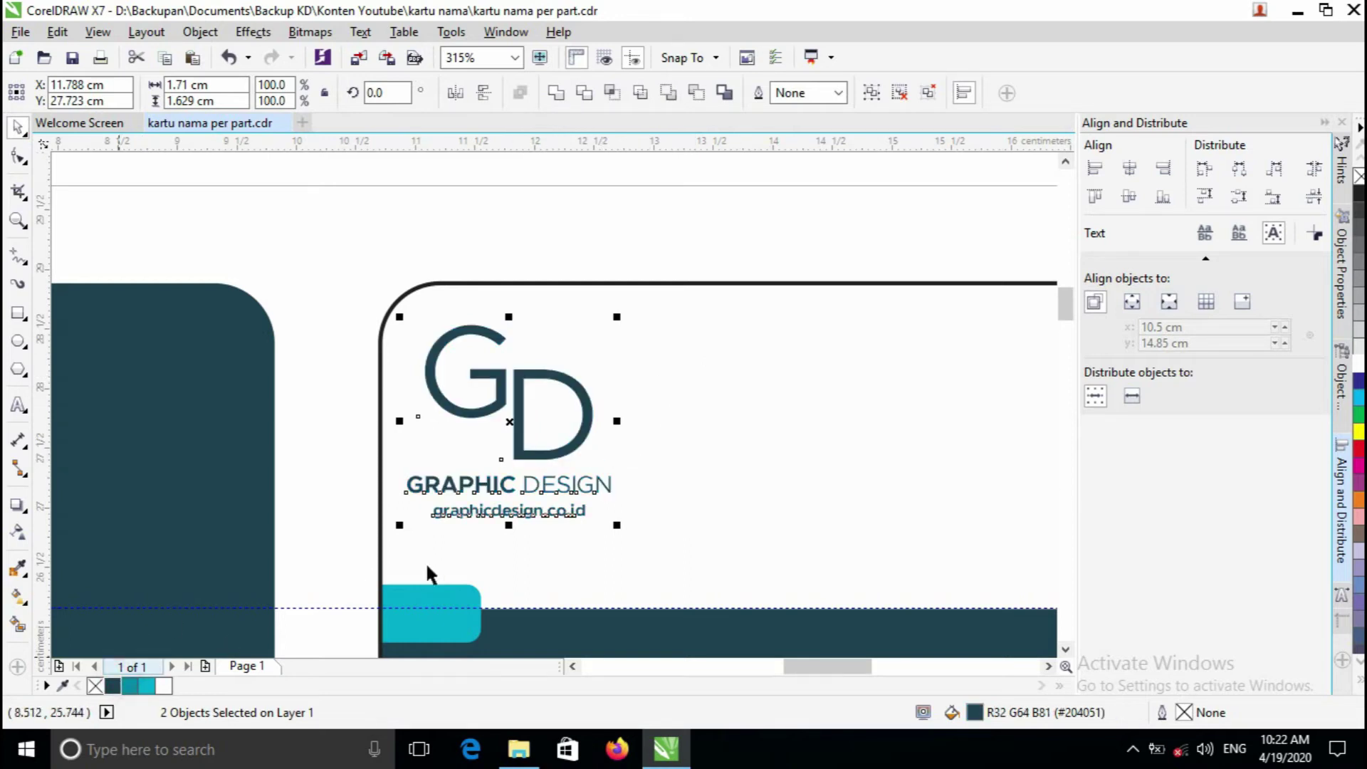
pyautogui.press('z')
pyautogui.click(550, 474)
pyautogui.rightClick(557, 443)
pyautogui.press('space')
pyautogui.moveTo(510, 324); pyautogui.dragTo(510, 338)
pyautogui.moveTo(607, 247)
pyautogui.mouseDown()
pyautogui.moveTo(580, 244)
pyautogui.moveTo(585, 256)
pyautogui.mouseUp()
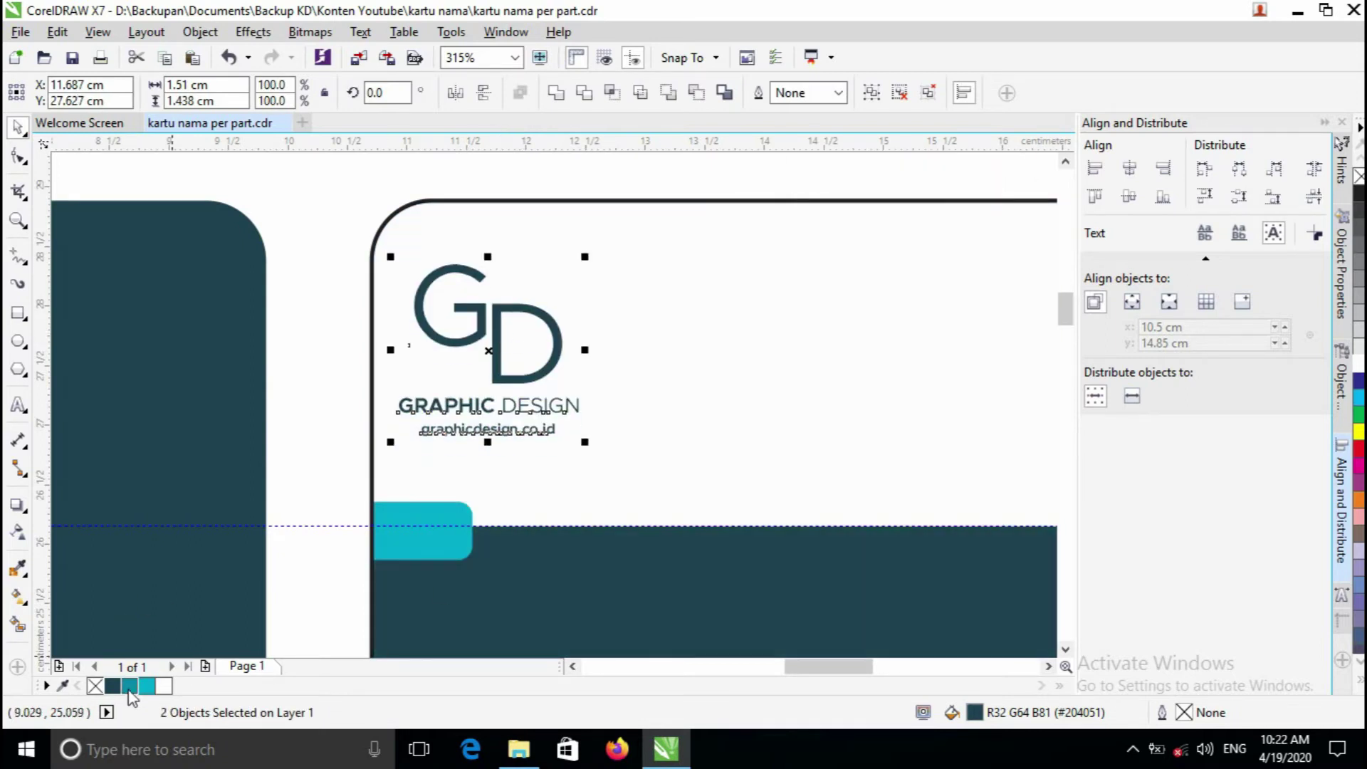
pyautogui.click(129, 688)
# - Zoom out to view the whole page, deselect the logo and switch to File Explorer
pyautogui.press('z')
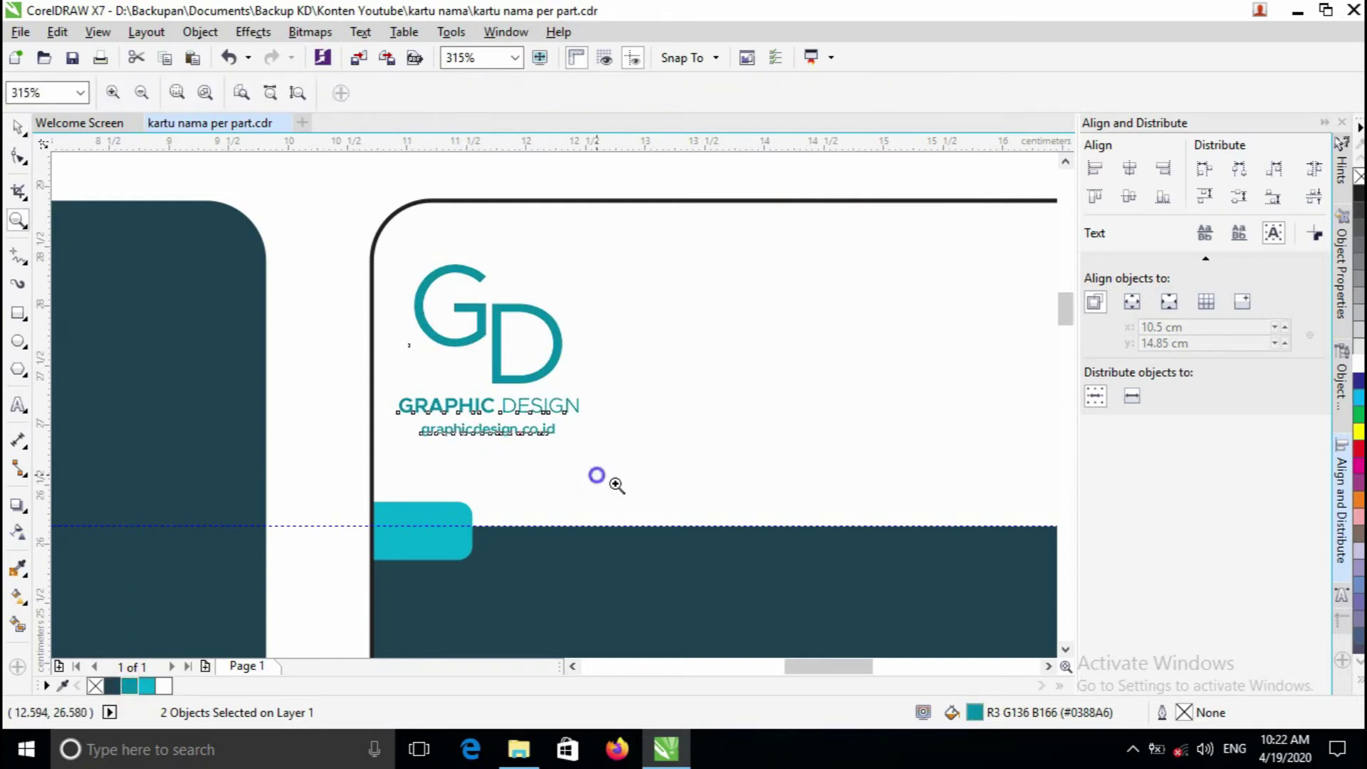
pyautogui.press('F3')
pyautogui.press('F3')
pyautogui.click(613, 366)
pyautogui.click(1038, 275)
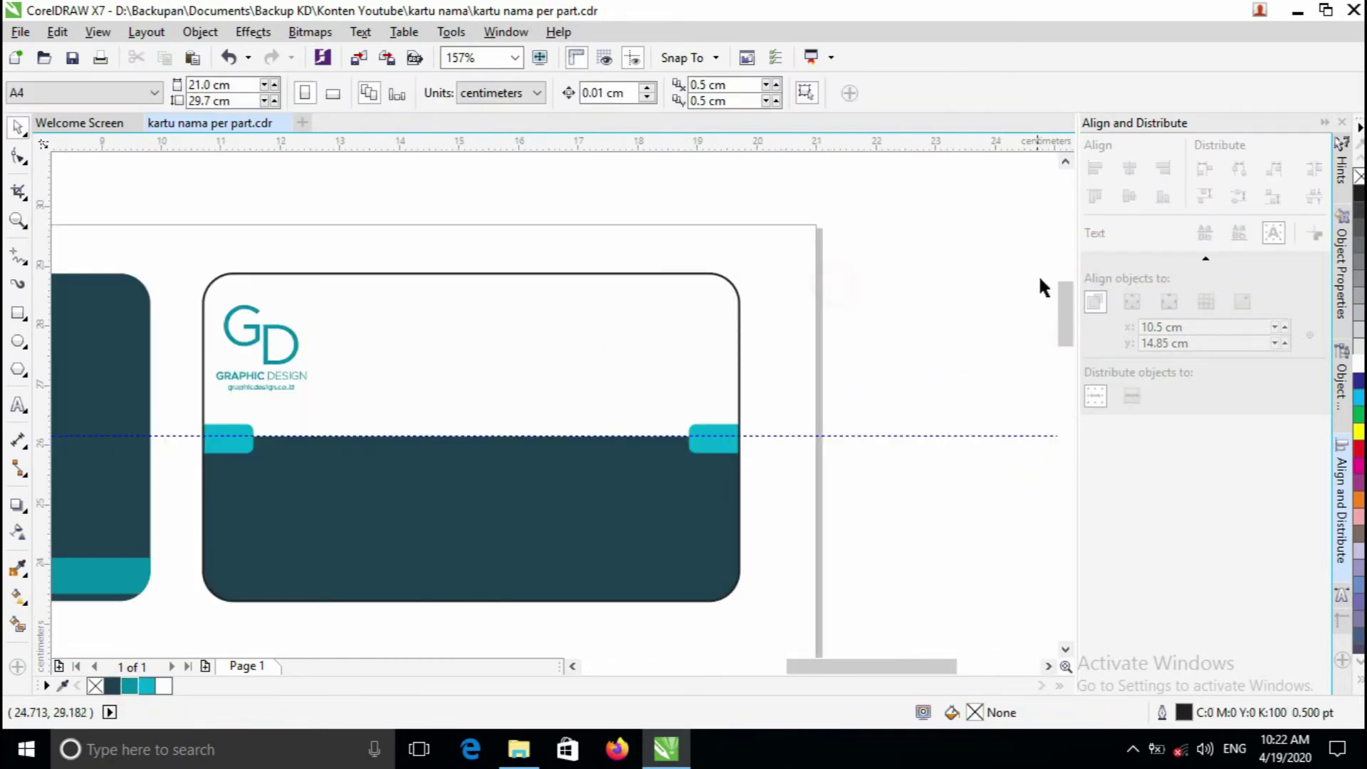
pyautogui.moveTo(1065, 306); pyautogui.dragTo(1066, 311)
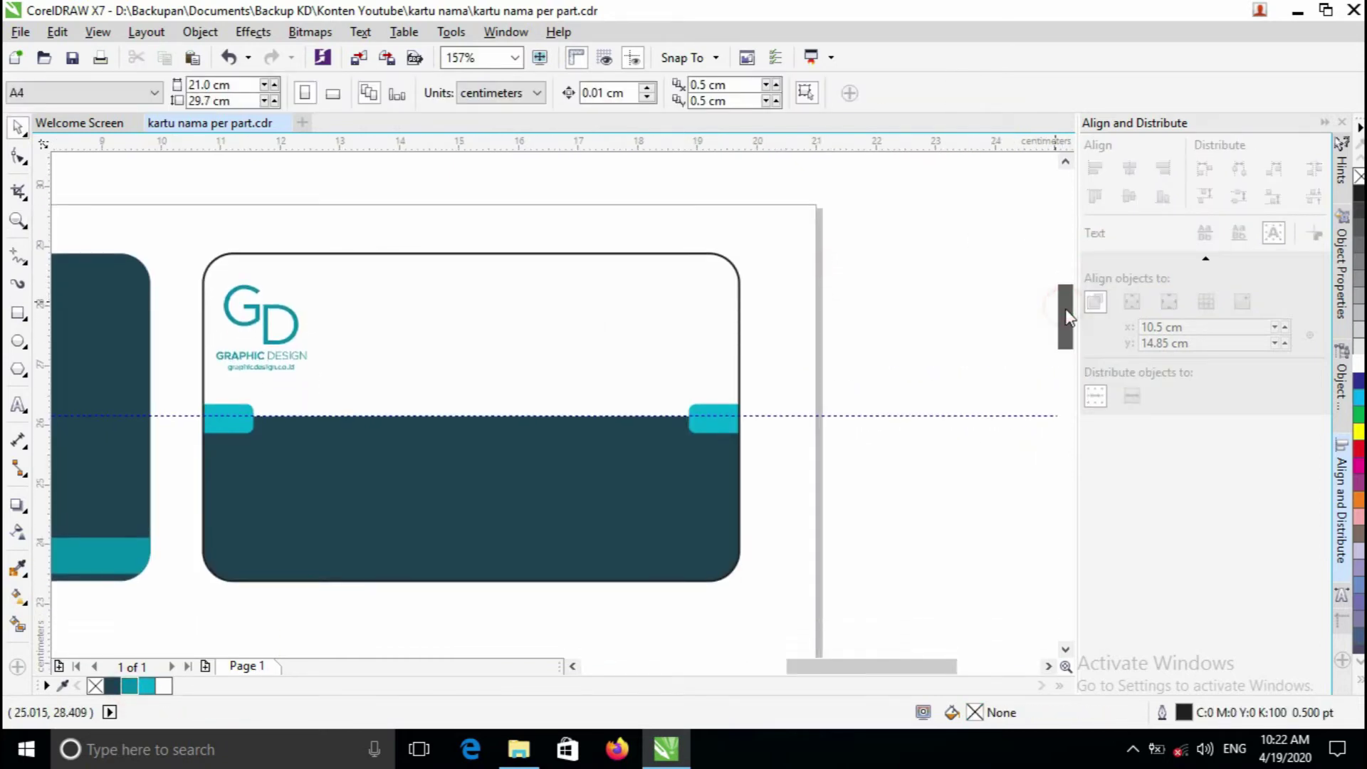
pyautogui.click(518, 752)
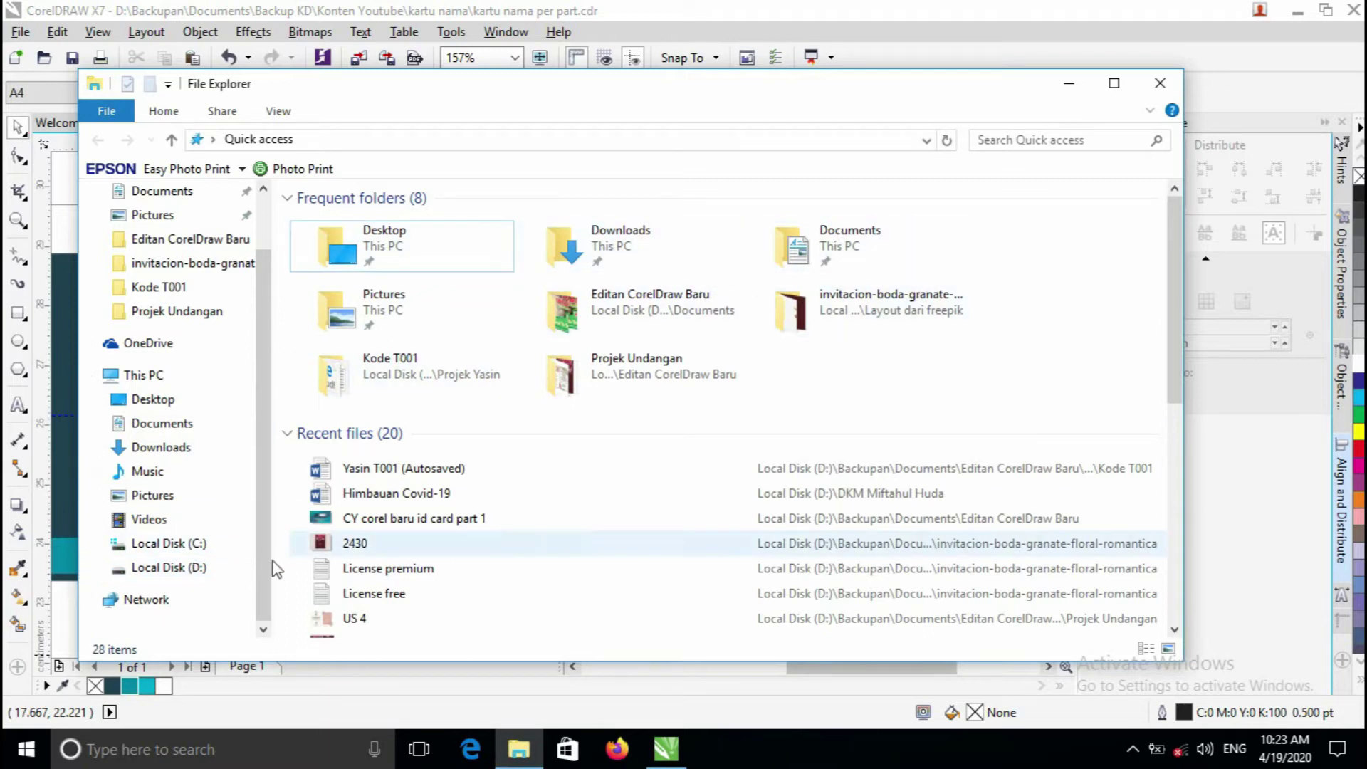
# - Browse Local Disk (D:) > Backupan > Documents > Backup KD > Konten Youtube > kartu nama > Bahan
pyautogui.click(201, 569)
pyautogui.doubleClick(372, 243)
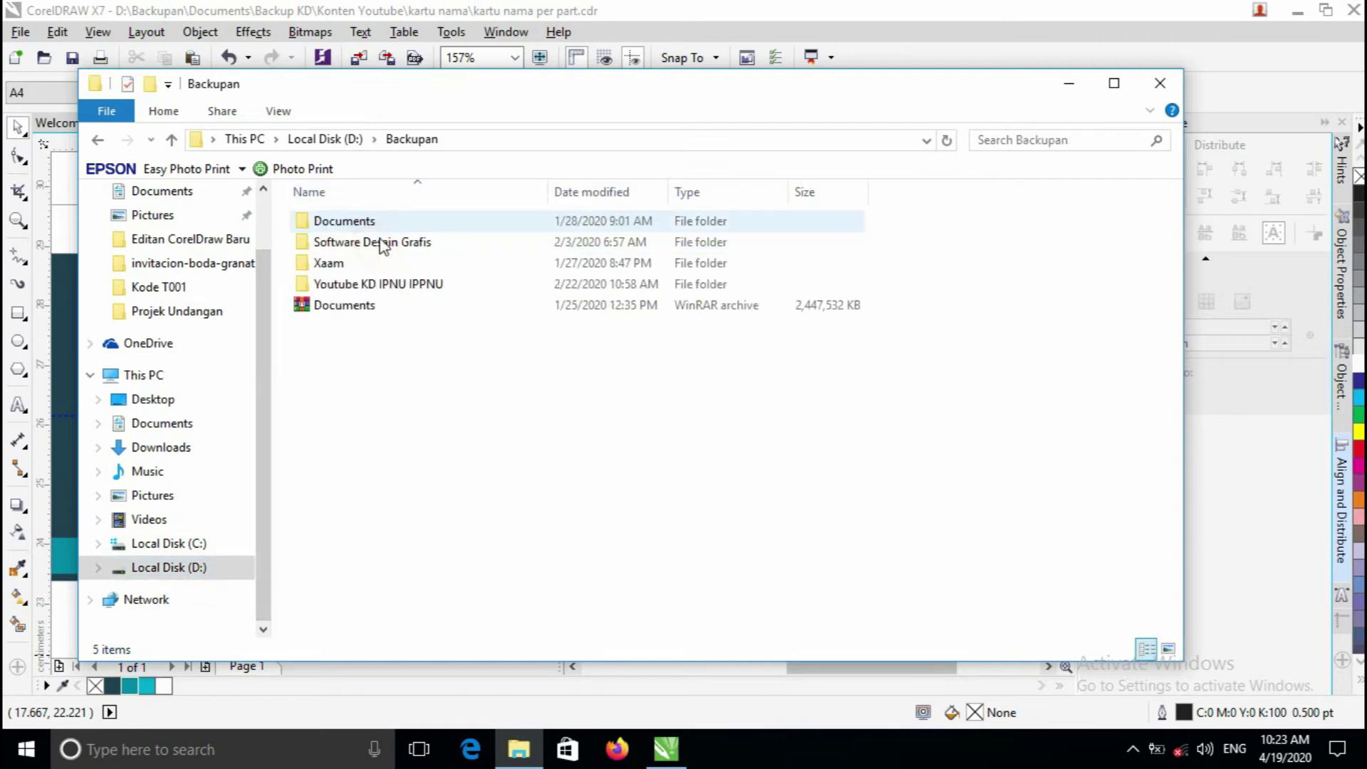
pyautogui.doubleClick(375, 222)
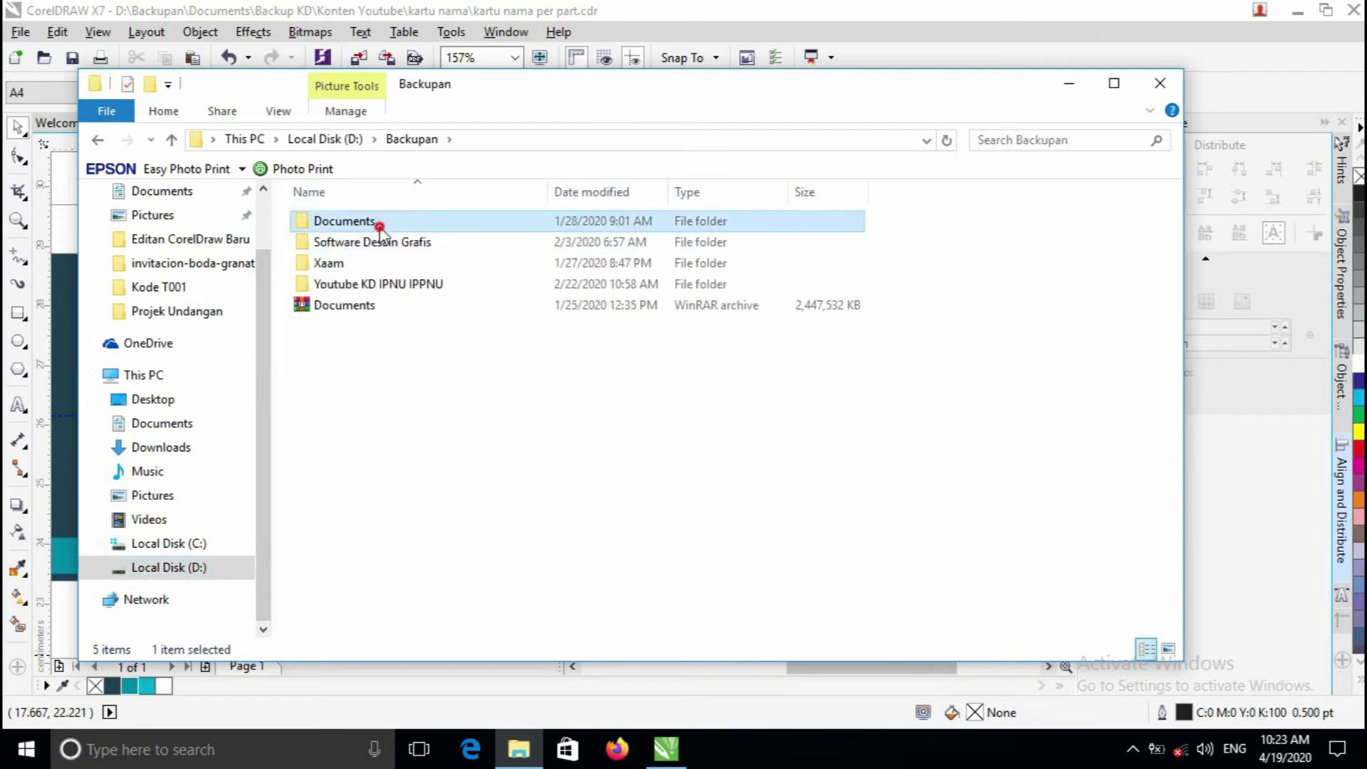
pyautogui.doubleClick(370, 281)
pyautogui.doubleClick(381, 242)
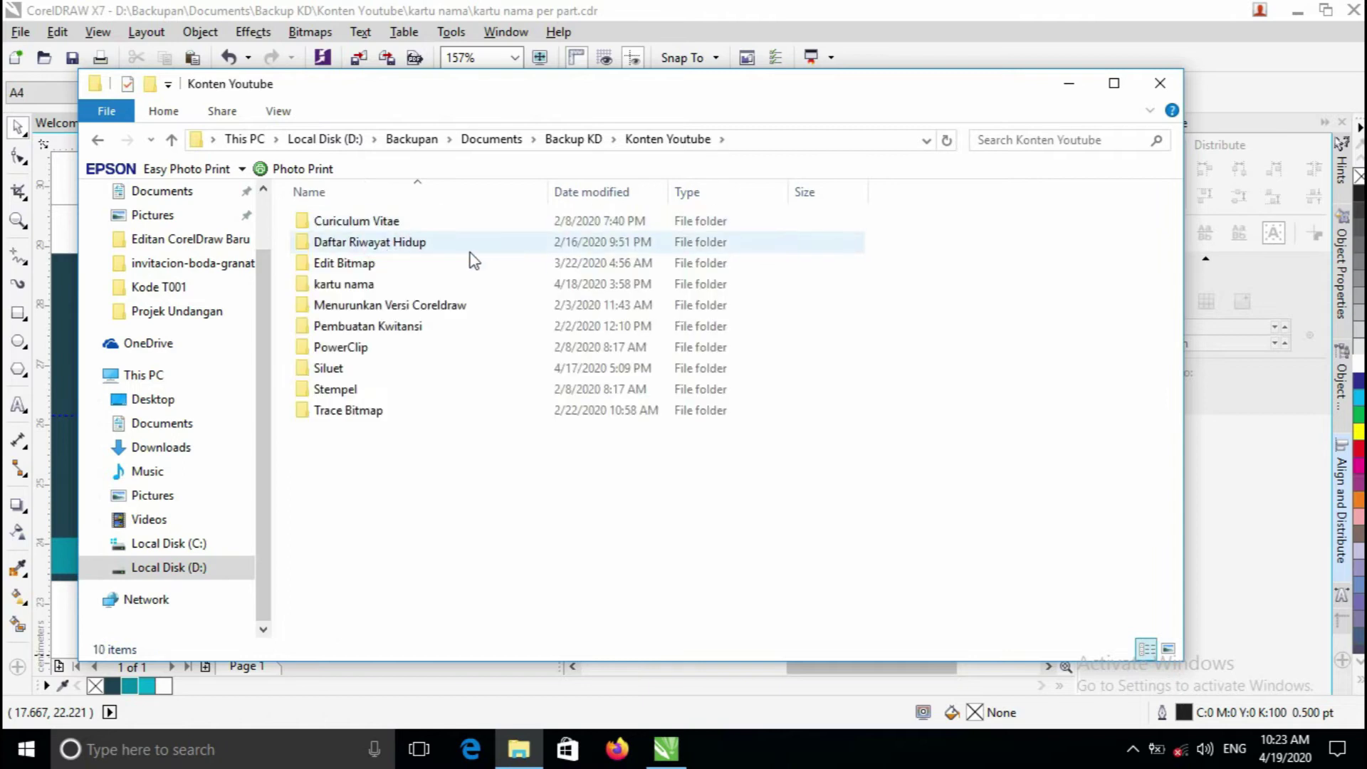
pyautogui.doubleClick(427, 284)
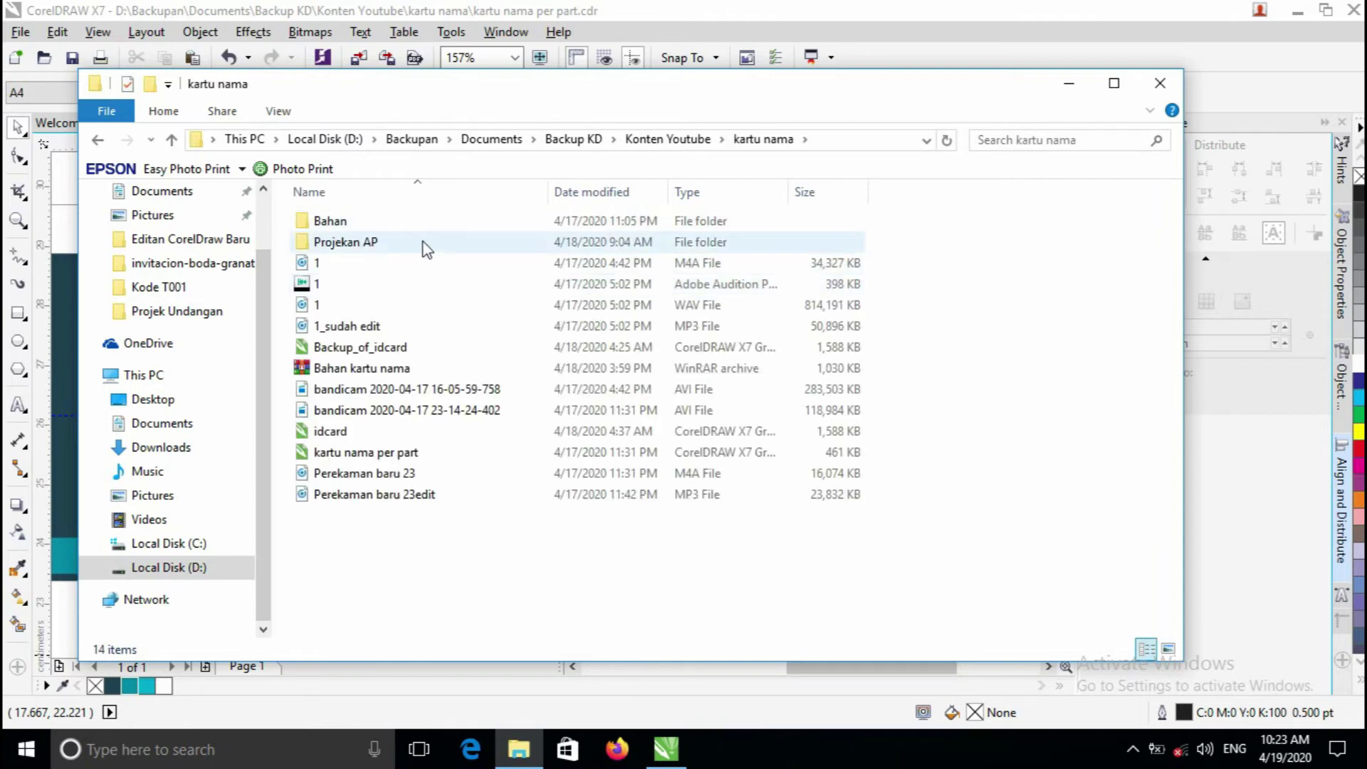
pyautogui.doubleClick(425, 222)
pyautogui.click(453, 242)
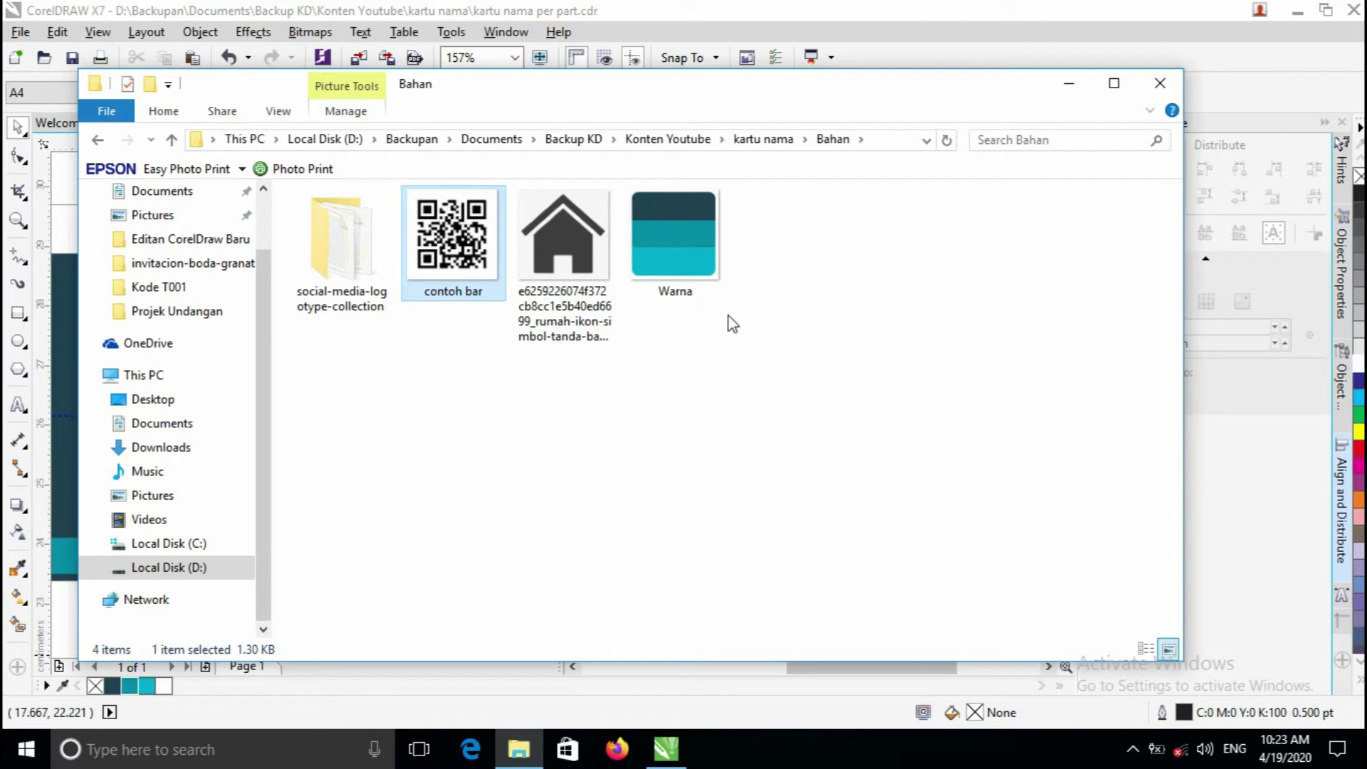
pyautogui.click(750, 266)
# - Bring the contoh bar QR image onto the card, scale it to about 2 cm and place it top-right
pyautogui.moveTo(441, 242); pyautogui.dragTo(892, 305)
pyautogui.scroll(-3, 892, 305)
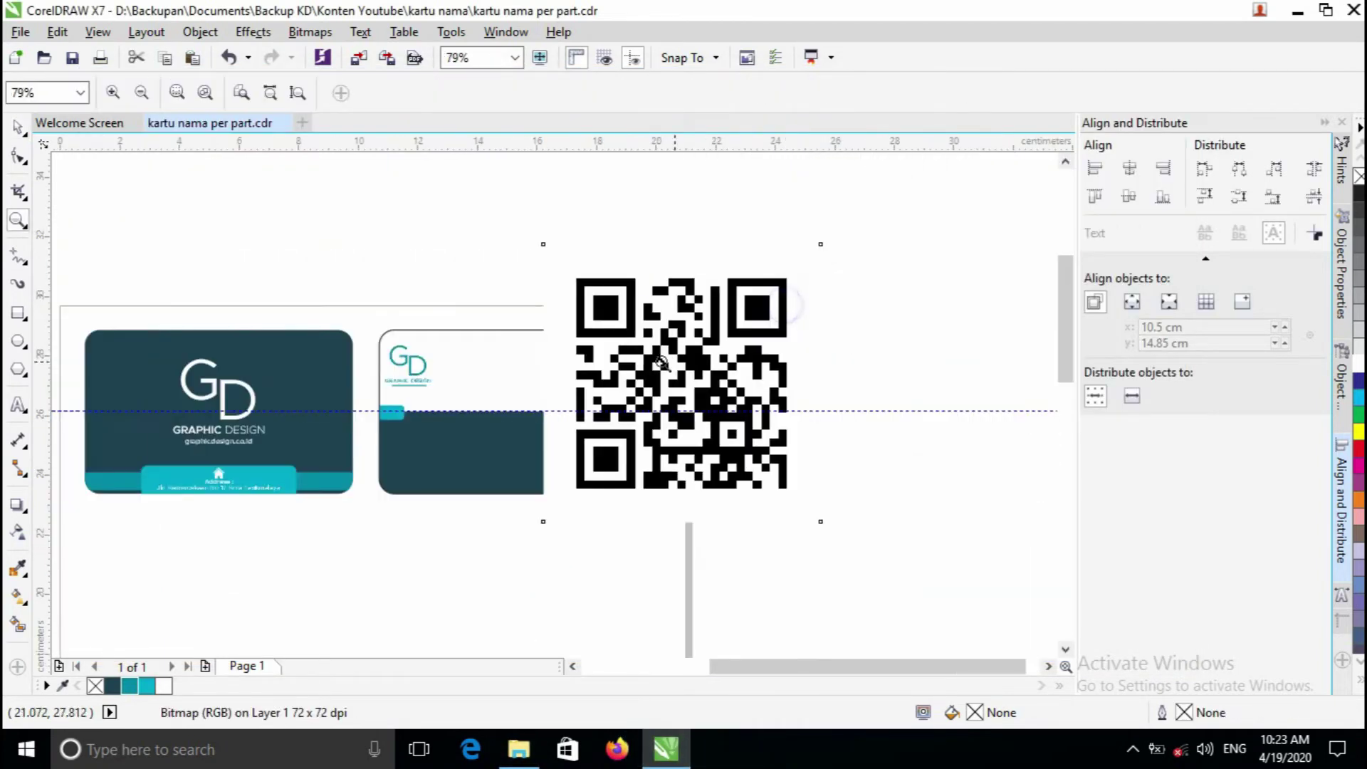
pyautogui.moveTo(755, 280); pyautogui.dragTo(641, 391)
pyautogui.moveTo(601, 437); pyautogui.dragTo(626, 391)
pyautogui.scroll(5, 510, 427)
pyautogui.press('z')
pyautogui.scroll(-4, 632, 391)
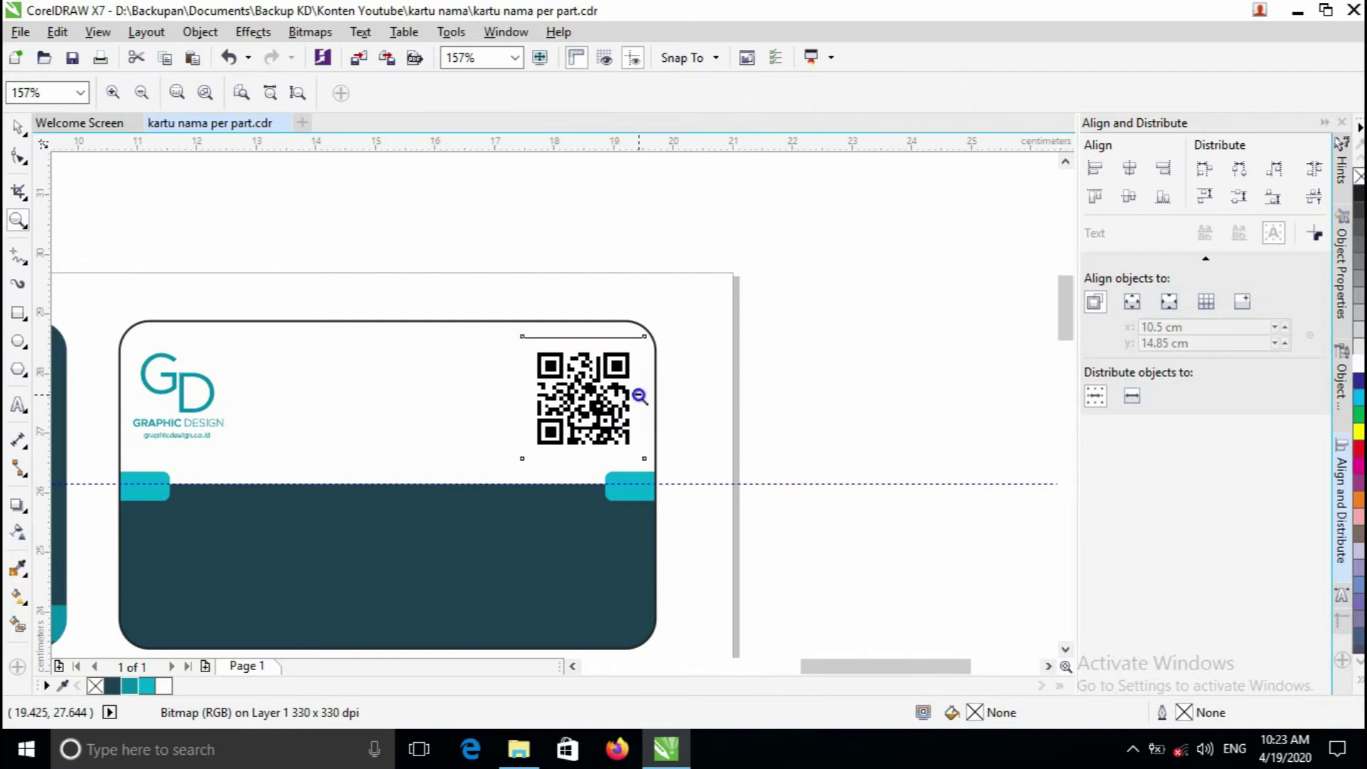
pyautogui.click(496, 396)
pyautogui.rightClick(497, 396)
pyautogui.click(619, 366)
pyautogui.press('space')
pyautogui.click(709, 237)
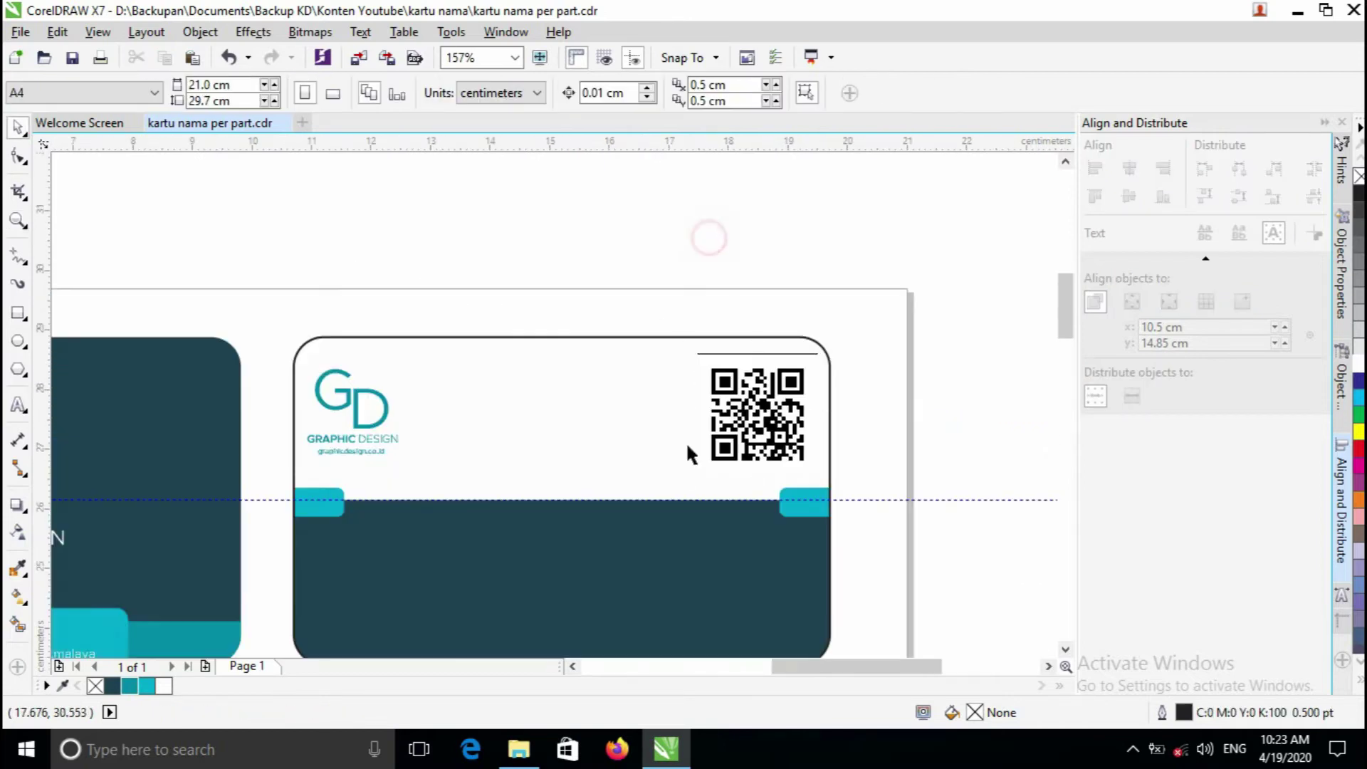
# - Group the two GD logo parts into a single object with Ctrl+G
pyautogui.press('z')
pyautogui.click(519, 454)
pyautogui.rightClick(520, 452)
pyautogui.press('space')
pyautogui.moveTo(325, 257); pyautogui.dragTo(524, 356)
pyautogui.hotkey('ctrl', 'g')
pyautogui.press('z')
pyautogui.click(438, 383)
pyautogui.press('space')
pyautogui.scroll(-4, 523, 356)
pyautogui.scroll(2, 602, 296)
pyautogui.click(603, 301)
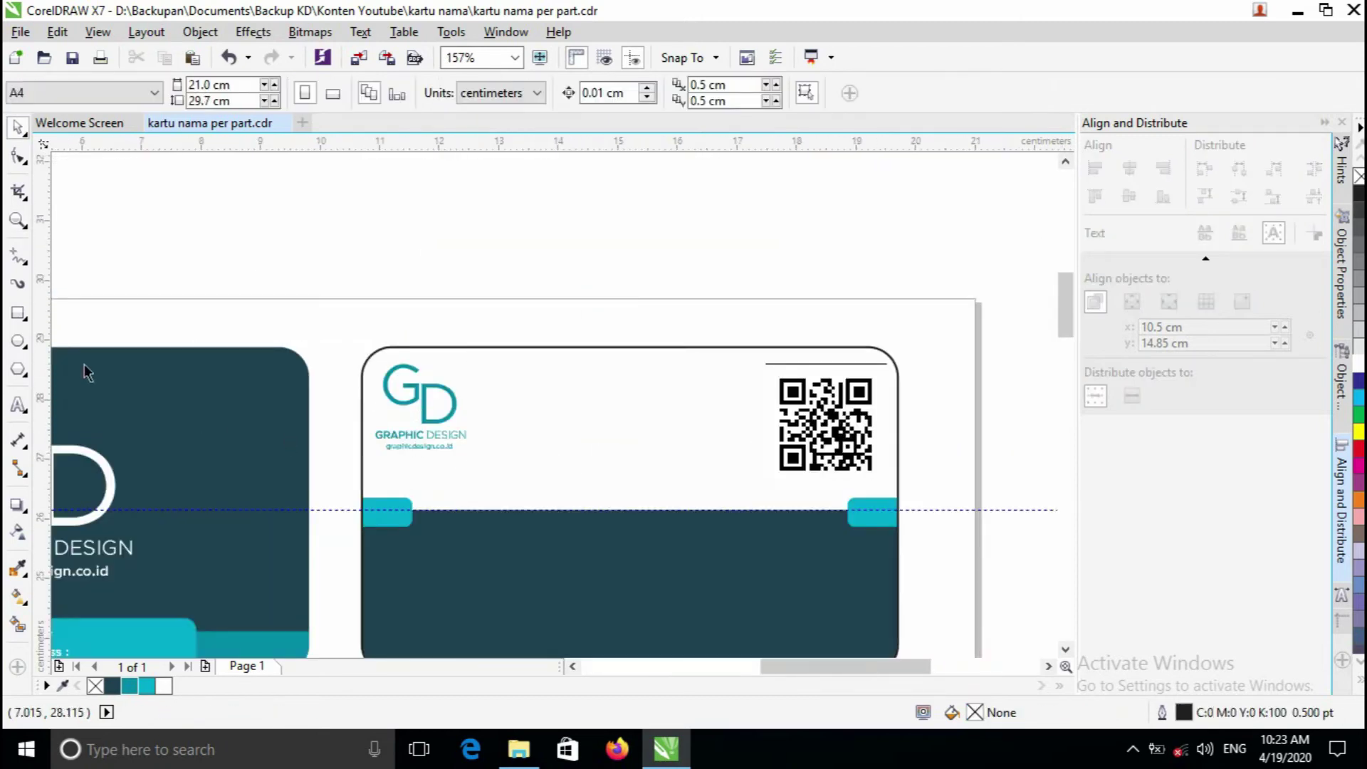
pyautogui.click(19, 407)
pyautogui.click(491, 470)
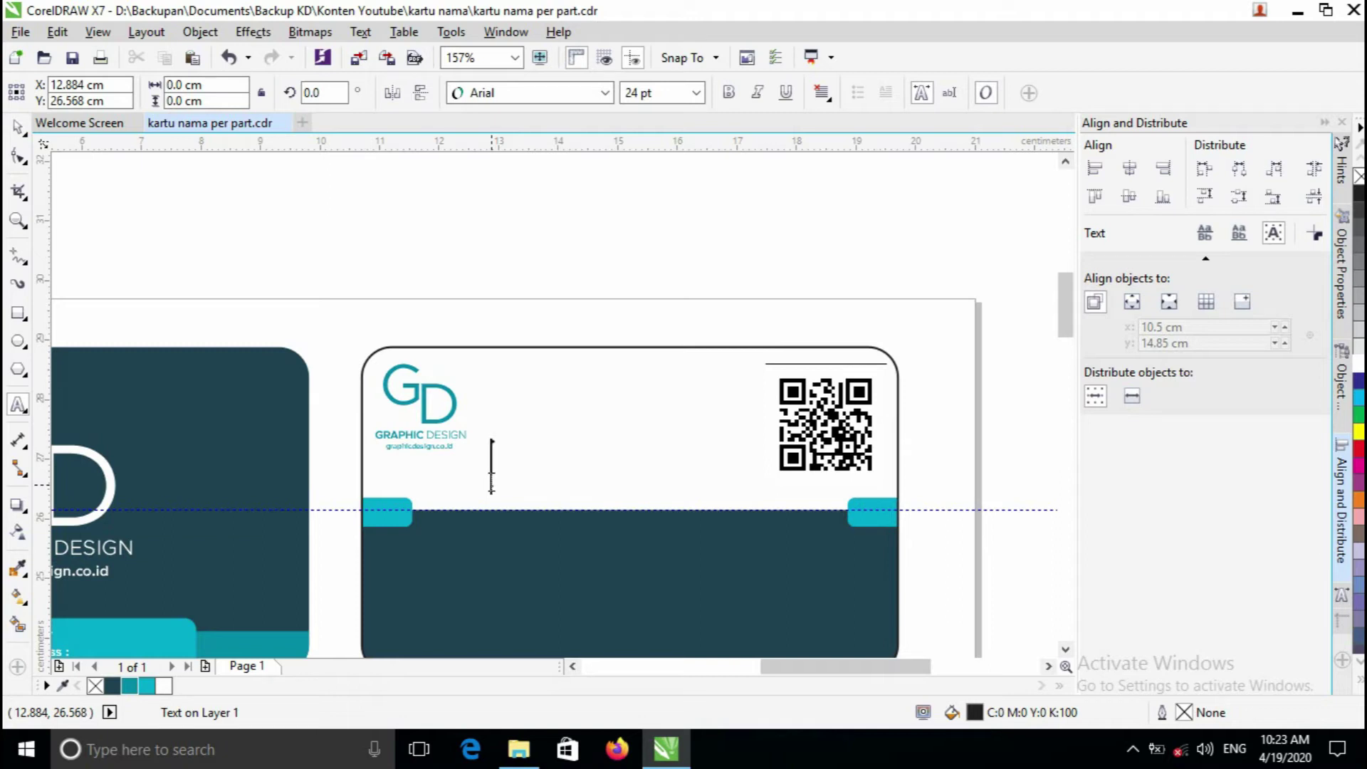
# - Type 'KARTU TANDA PEGAWAI' under the logo, scale it to about 14.56 pt and set Metropolis Bold
pyautogui.write('KARTU')
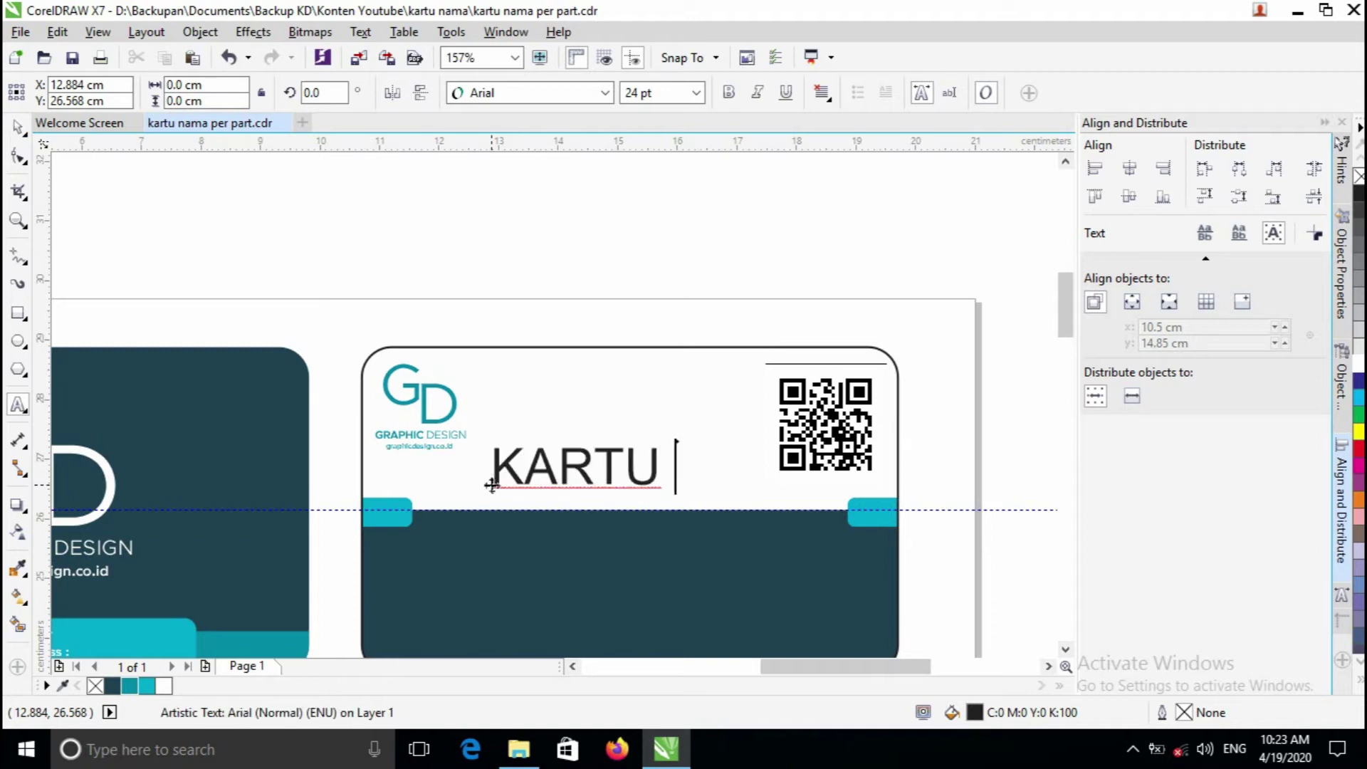
pyautogui.write(' TANDA PE')
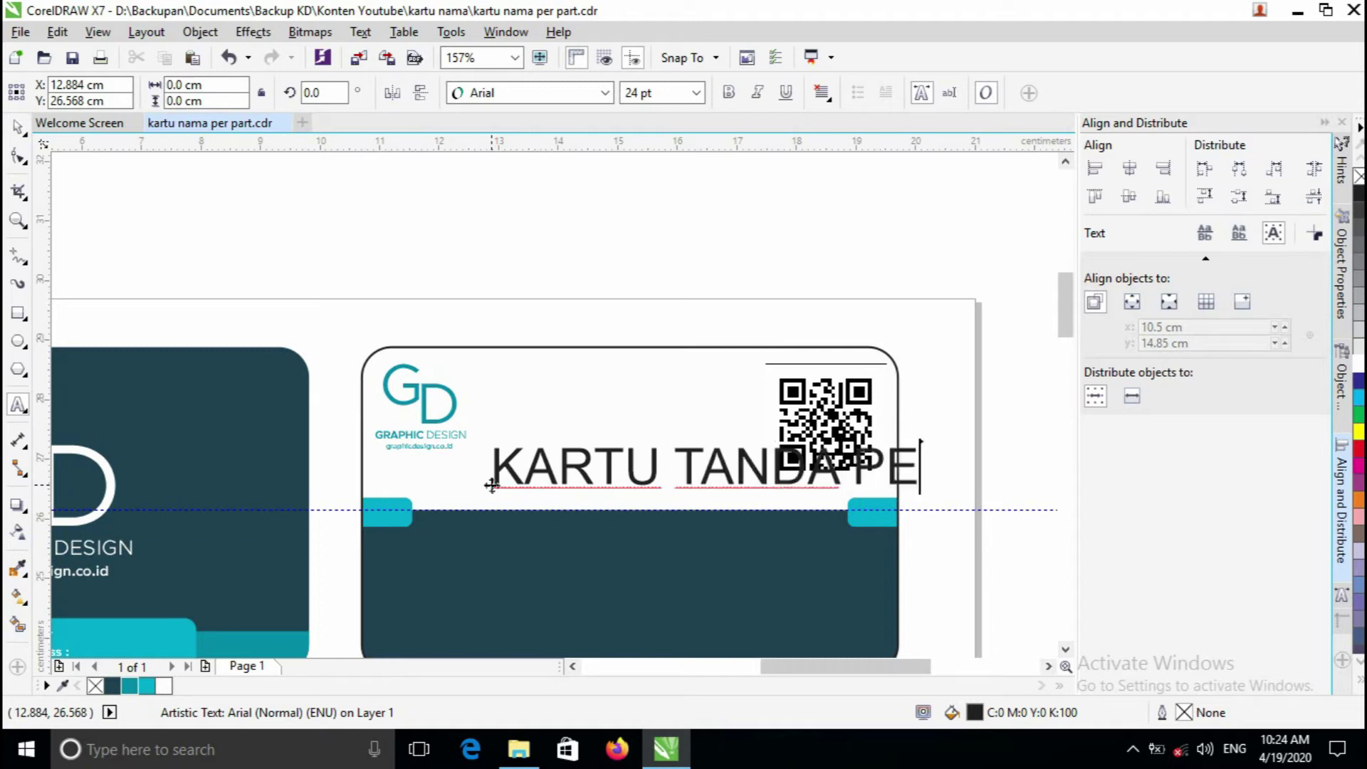
pyautogui.write('GA')
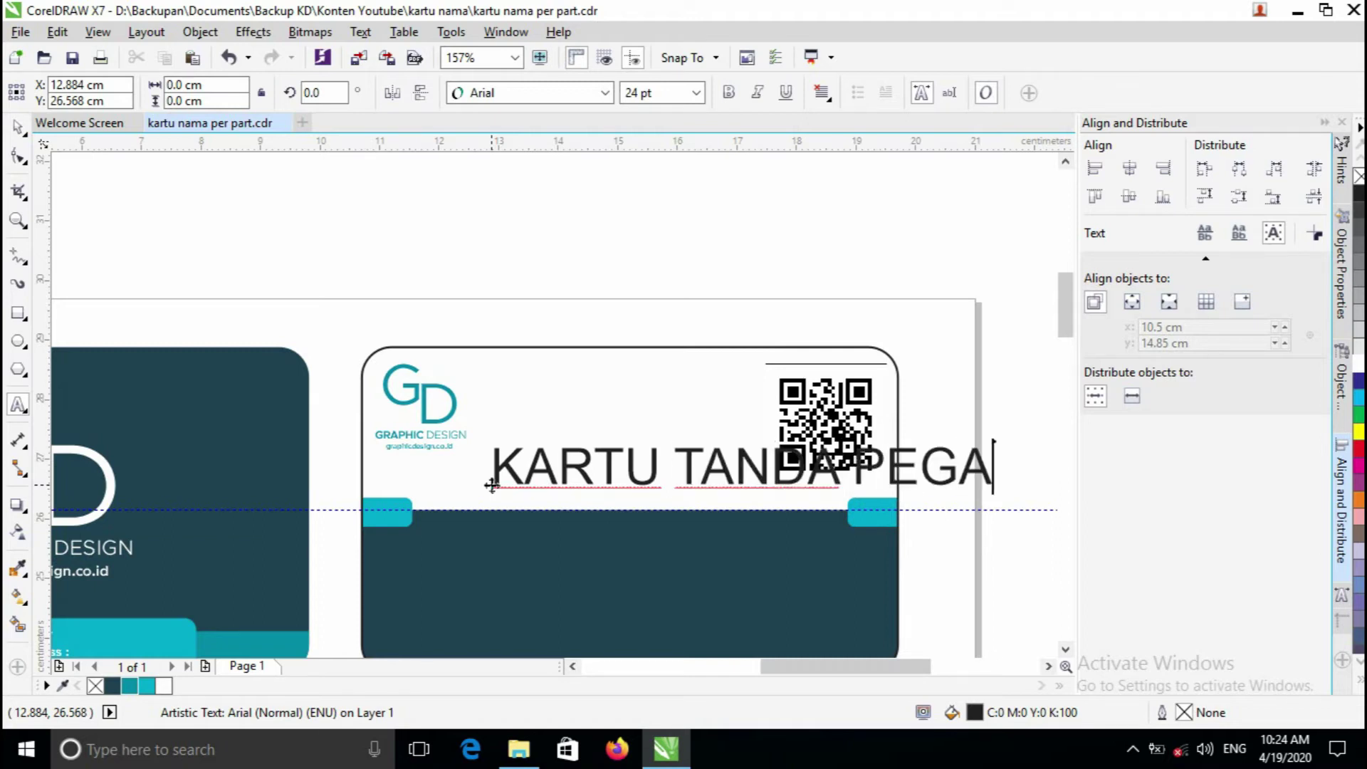
pyautogui.write('WAI')
pyautogui.click(18, 126)
pyautogui.moveTo(1052, 442); pyautogui.dragTo(817, 460)
pyautogui.scroll(2, 552, 462)
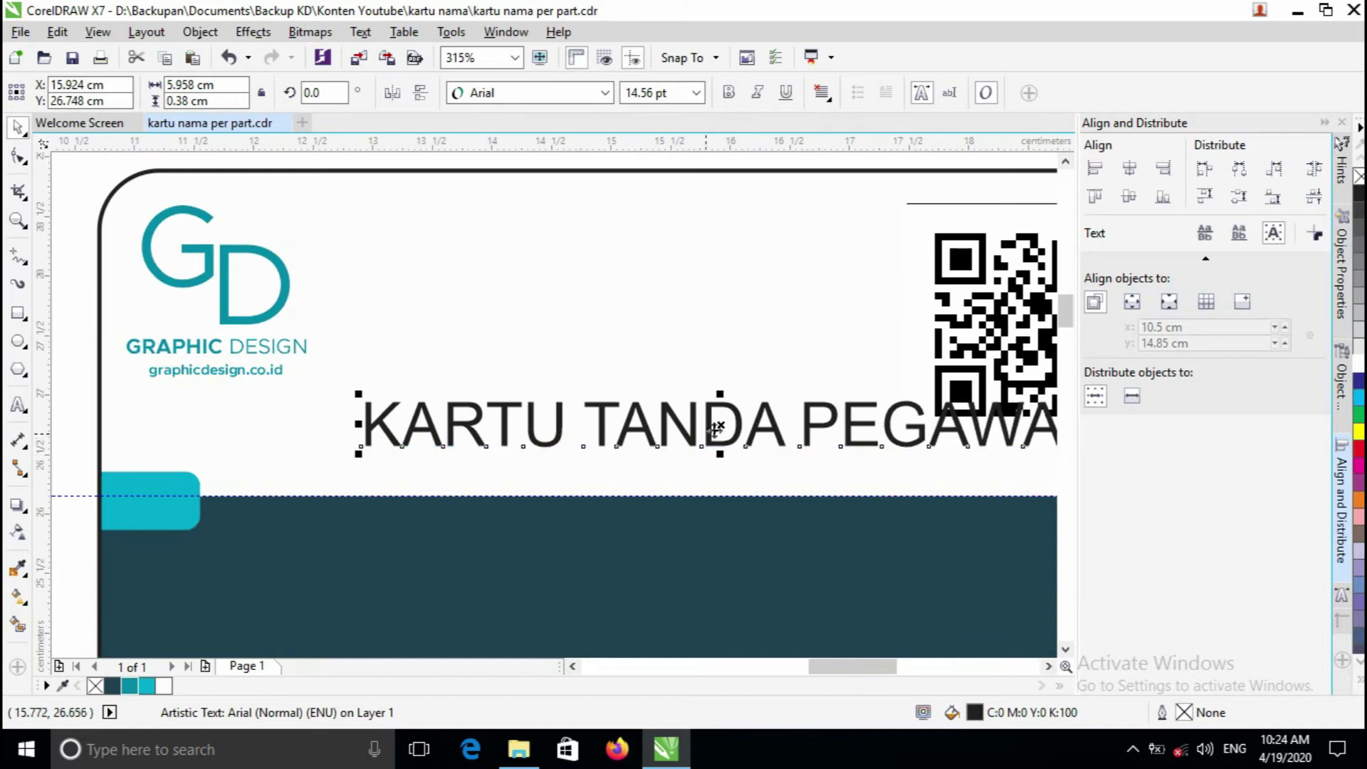
pyautogui.moveTo(724, 426); pyautogui.dragTo(475, 428)
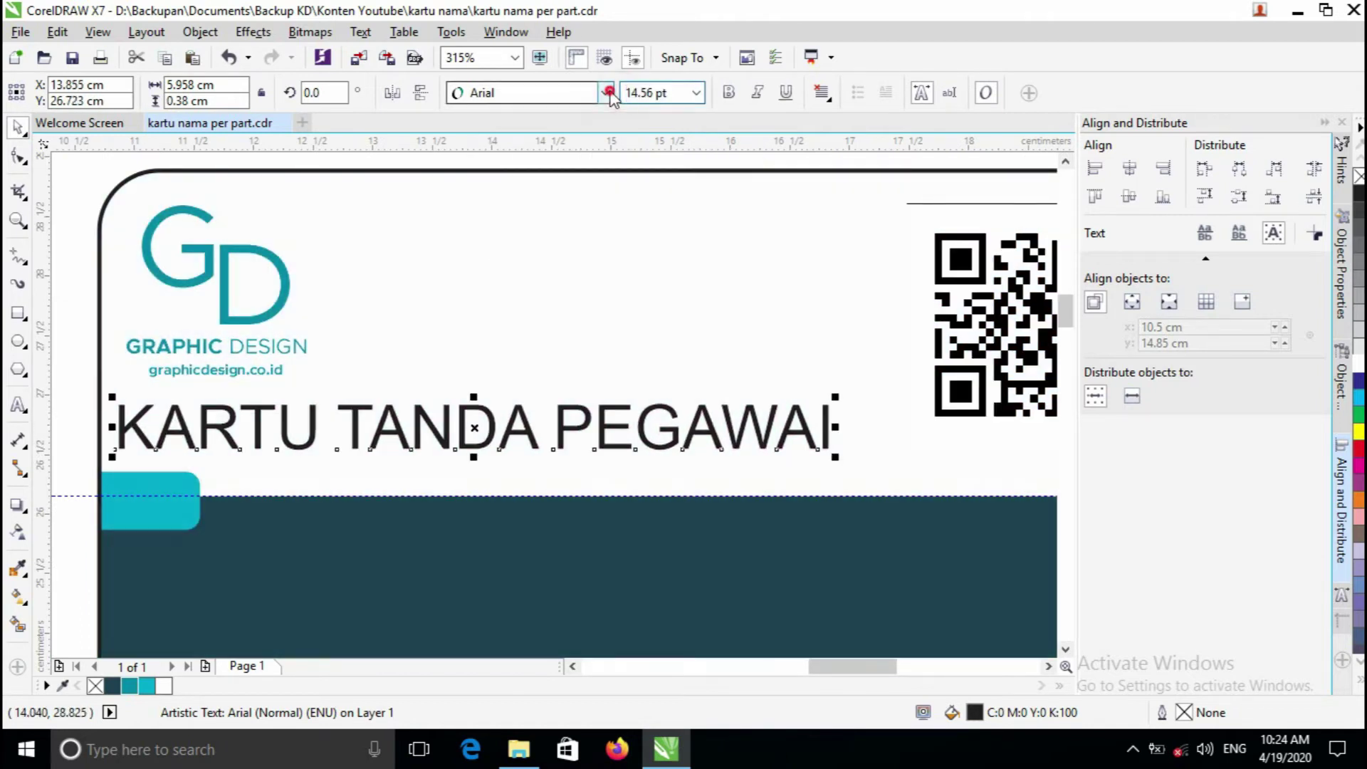
pyautogui.click(604, 93)
pyautogui.click(627, 139)
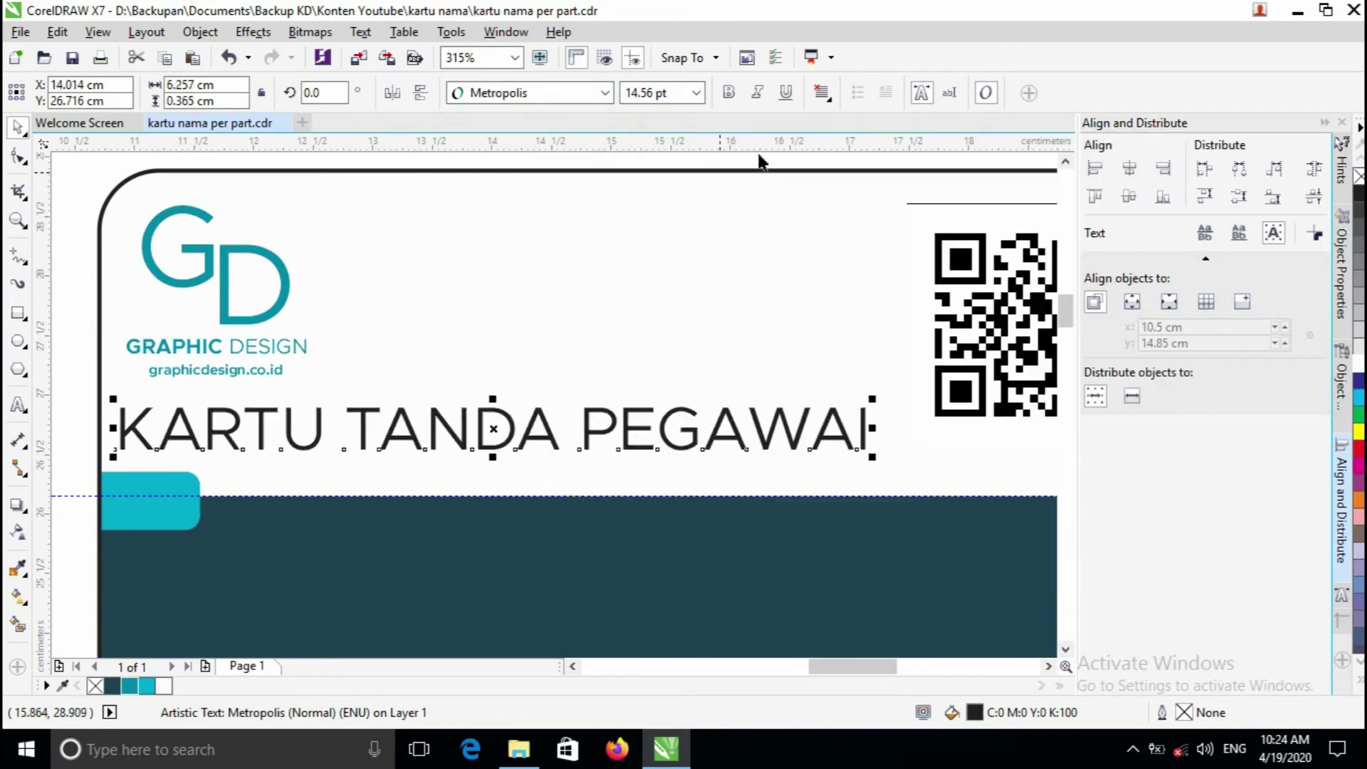
pyautogui.click(731, 93)
pyautogui.moveTo(883, 404); pyautogui.dragTo(875, 404)
# - Move the QR code down slightly
pyautogui.press('z')
pyautogui.rightClick(852, 391)
pyautogui.click(726, 386)
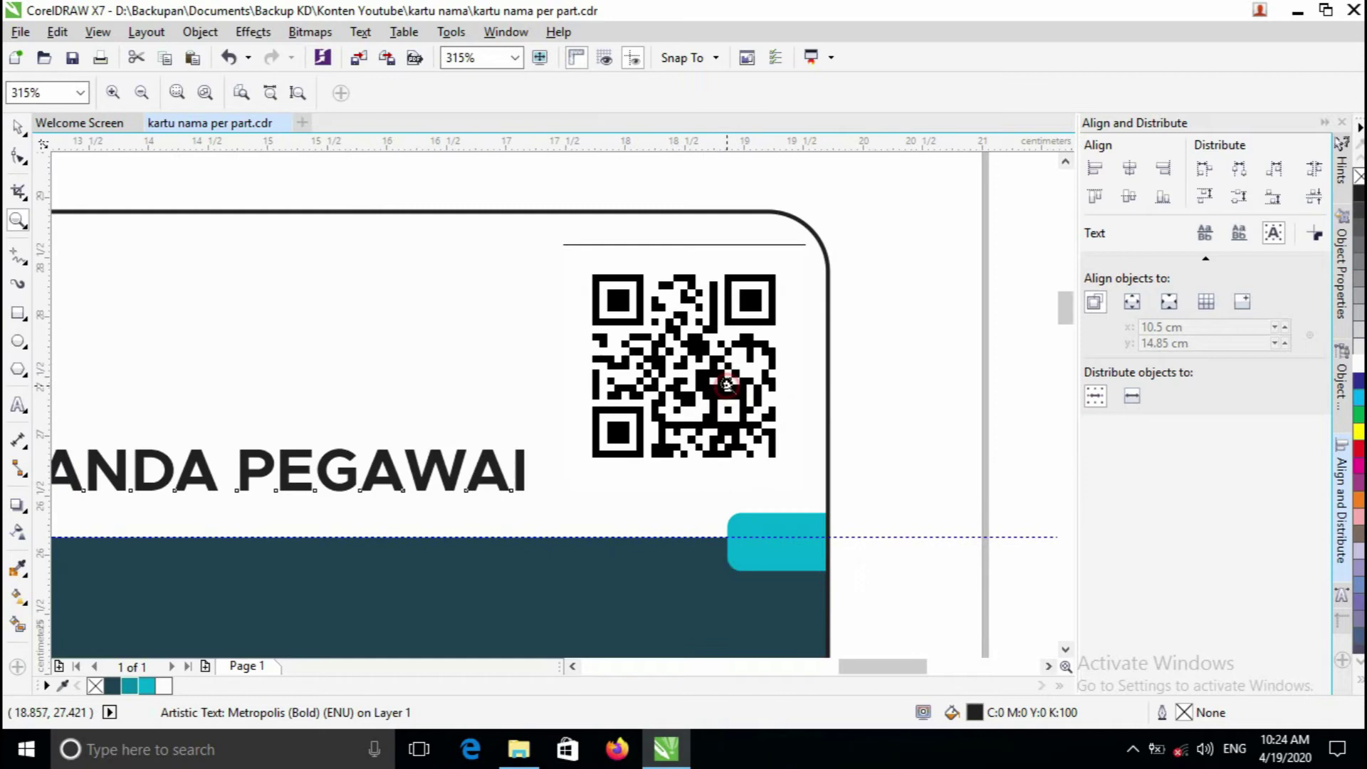
pyautogui.press('space')
pyautogui.click(745, 350)
pyautogui.moveTo(745, 351)
pyautogui.mouseDown()
pyautogui.moveTo(746, 378)
pyautogui.moveTo(745, 365)
pyautogui.mouseUp()
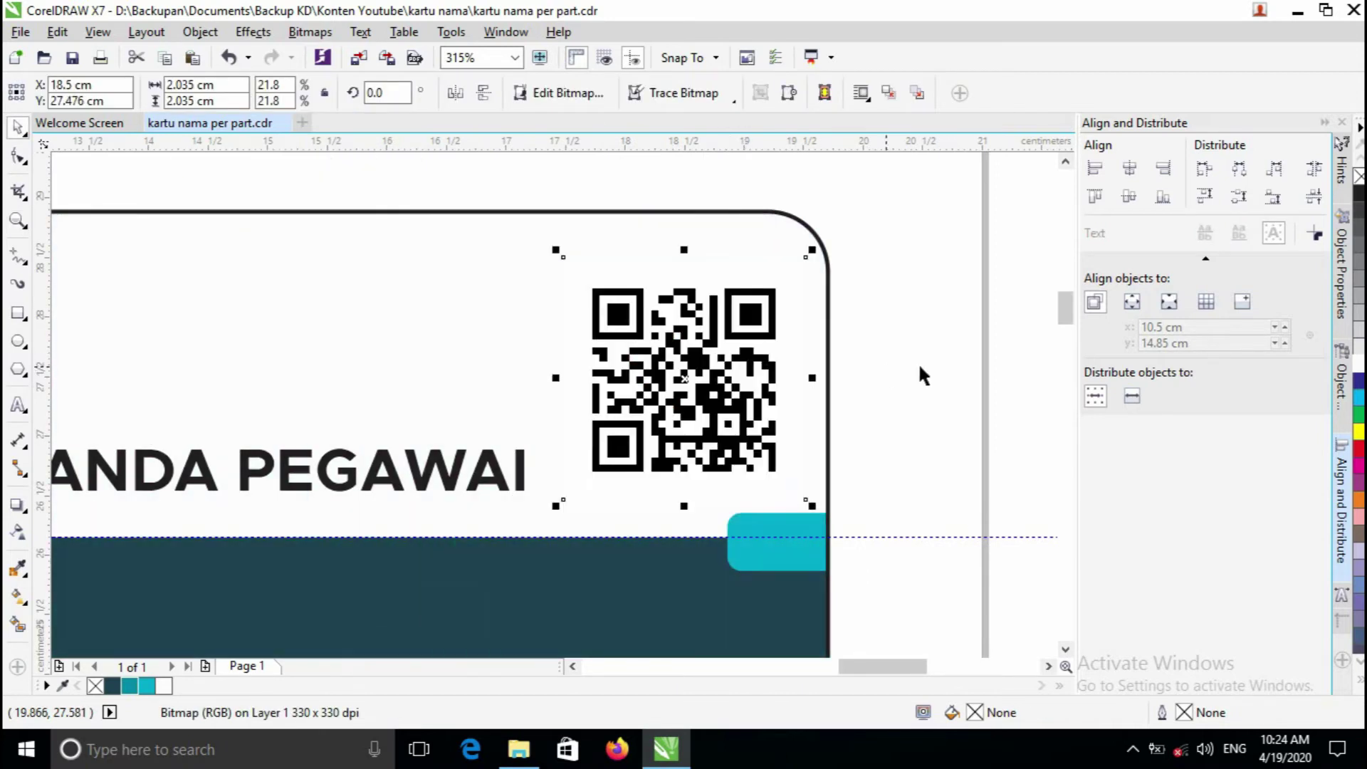
# - Colour the KARTU TANDA PEGAWAI title dark blue-grey #204051
pyautogui.click(919, 363)
pyautogui.press('z')
pyautogui.rightClick(570, 394)
pyautogui.rightClick(555, 398)
pyautogui.click(453, 421)
pyautogui.press('space')
pyautogui.click(603, 396)
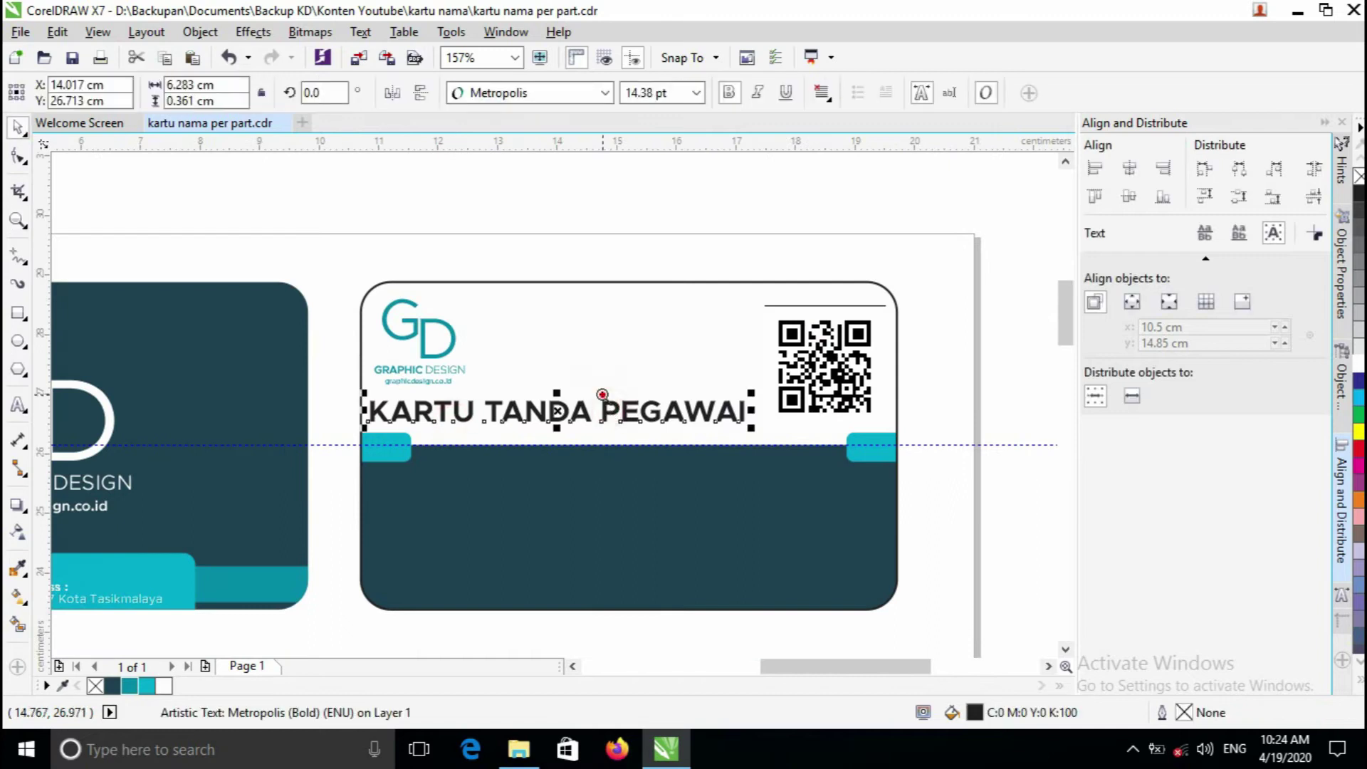
pyautogui.press('z')
pyautogui.click(602, 394)
pyautogui.rightClick(534, 417)
pyautogui.click(534, 417)
pyautogui.press('space')
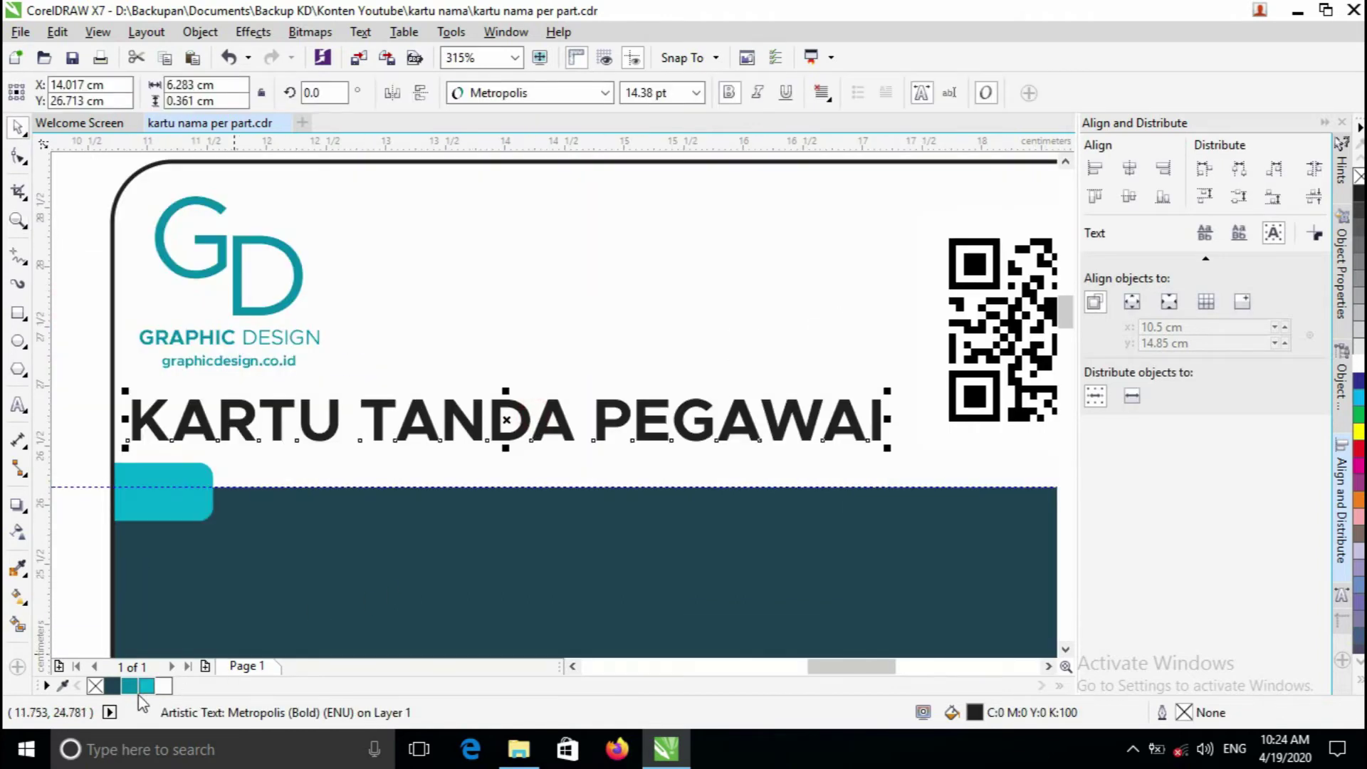
pyautogui.click(142, 688)
pyautogui.click(114, 687)
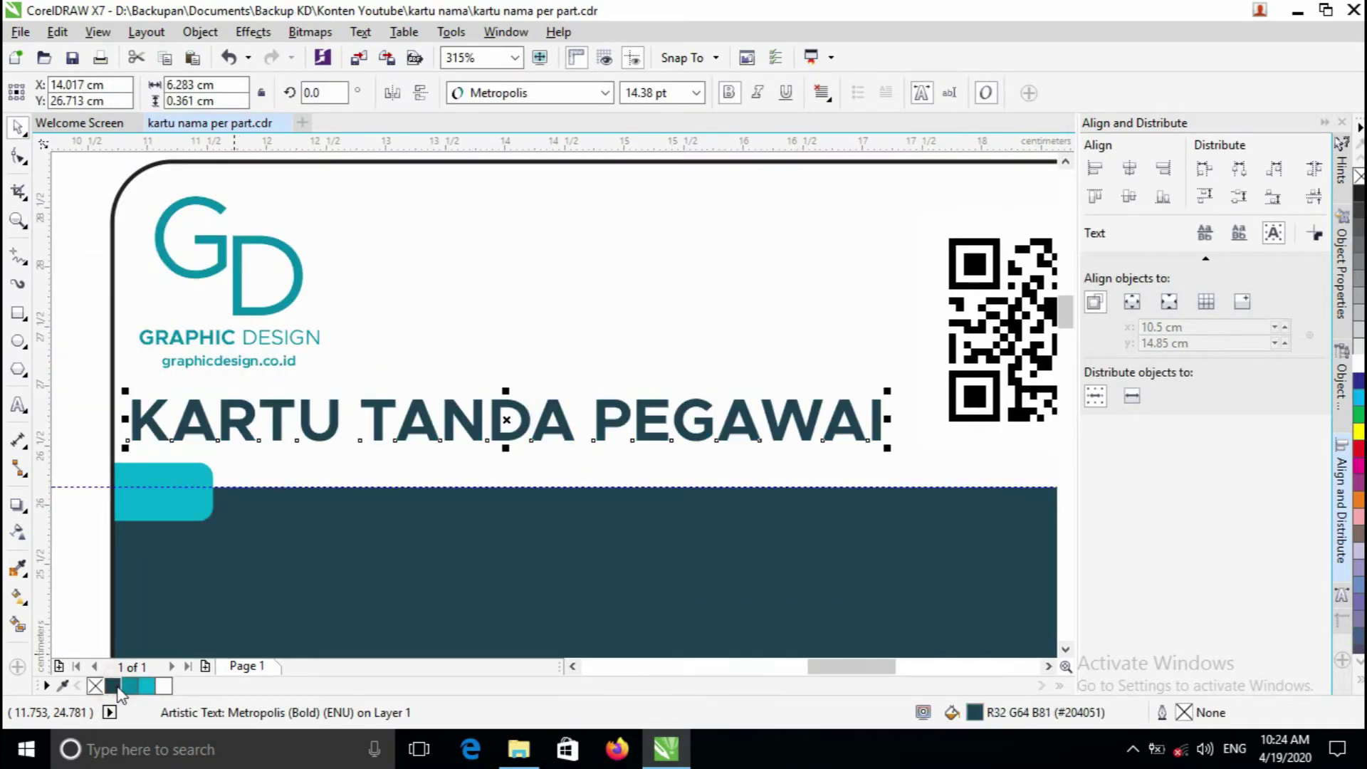
# - Resize the QR code to about 2.093 cm and reposition it in the top-right corner
pyautogui.press('z')
pyautogui.rightClick(678, 329)
pyautogui.click(546, 462)
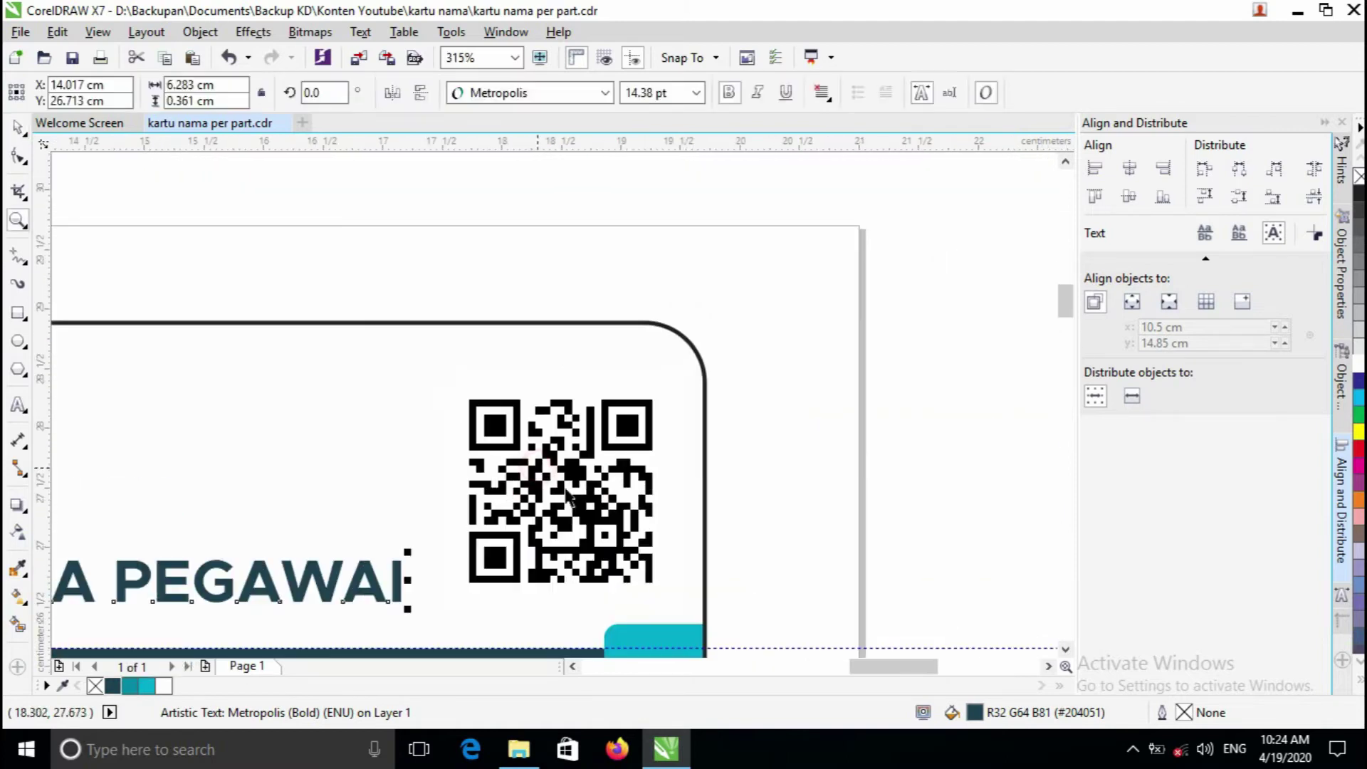
pyautogui.press('space')
pyautogui.click(604, 452)
pyautogui.moveTo(682, 369); pyautogui.dragTo(658, 394)
pyautogui.moveTo(594, 469); pyautogui.dragTo(627, 479)
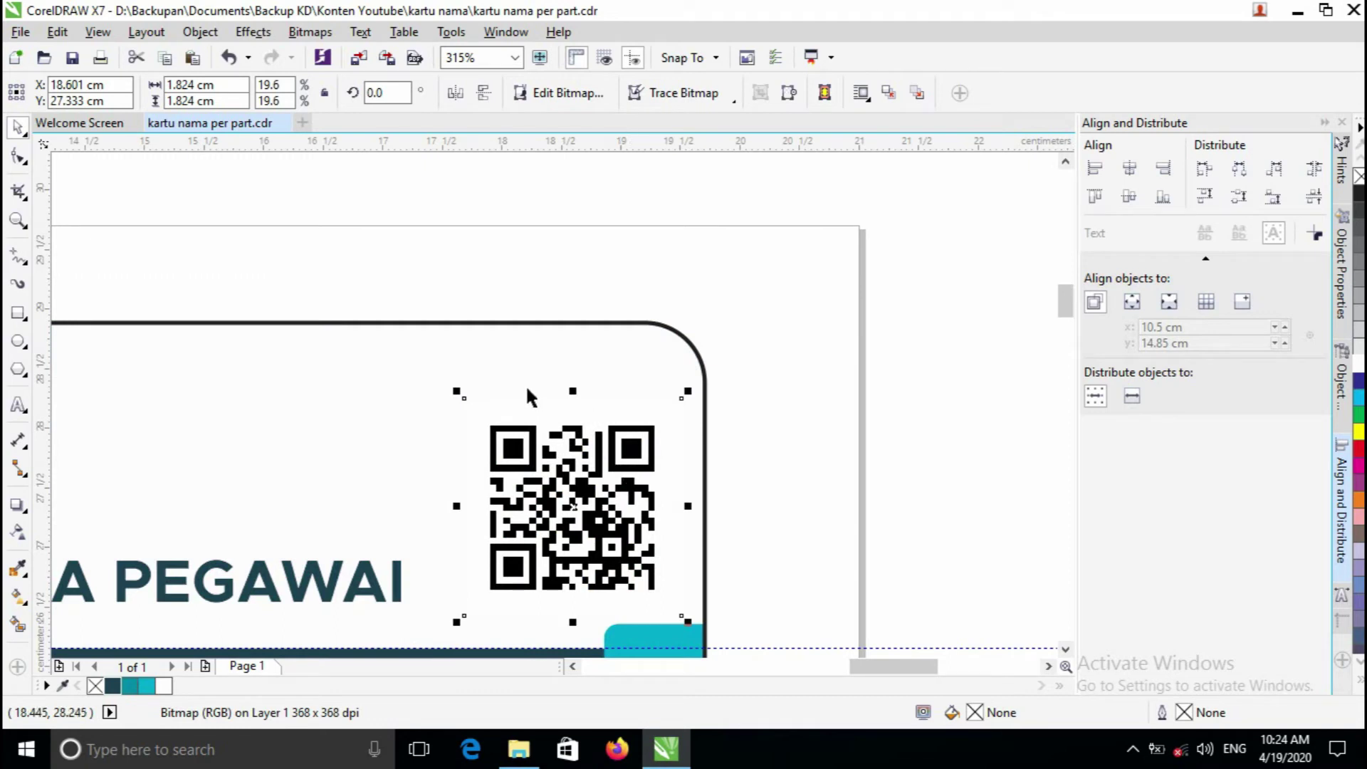
pyautogui.moveTo(456, 390); pyautogui.dragTo(432, 358)
pyautogui.moveTo(617, 496); pyautogui.dragTo(617, 496)
# - Zoom in and out to check the QR code and the card's dark lower area
pyautogui.scroll(-2, 616, 496)
pyautogui.scroll(1, 528, 453)
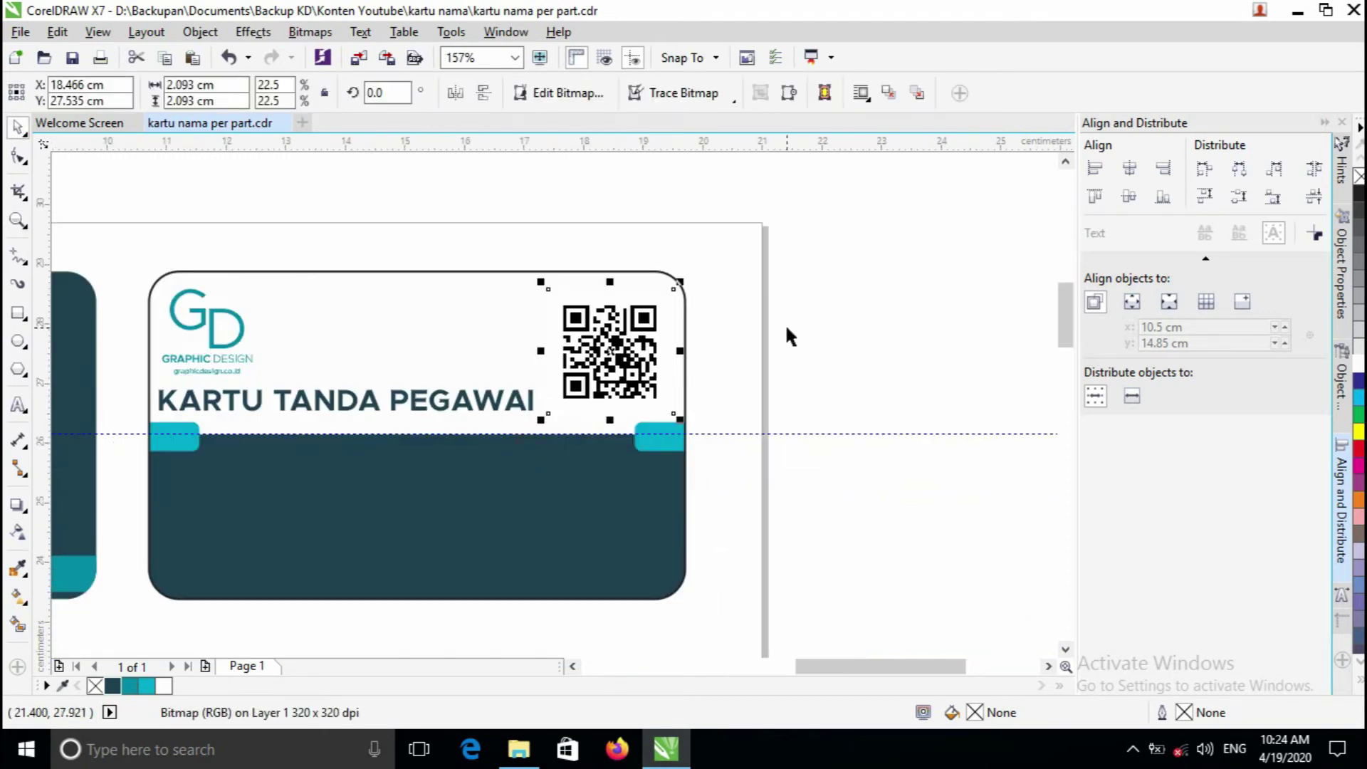
pyautogui.click(784, 325)
pyautogui.press('F2')
pyautogui.click(427, 381)
pyautogui.press('F3')
pyautogui.press('F2')
pyautogui.click(527, 425)
pyautogui.click(823, 386)
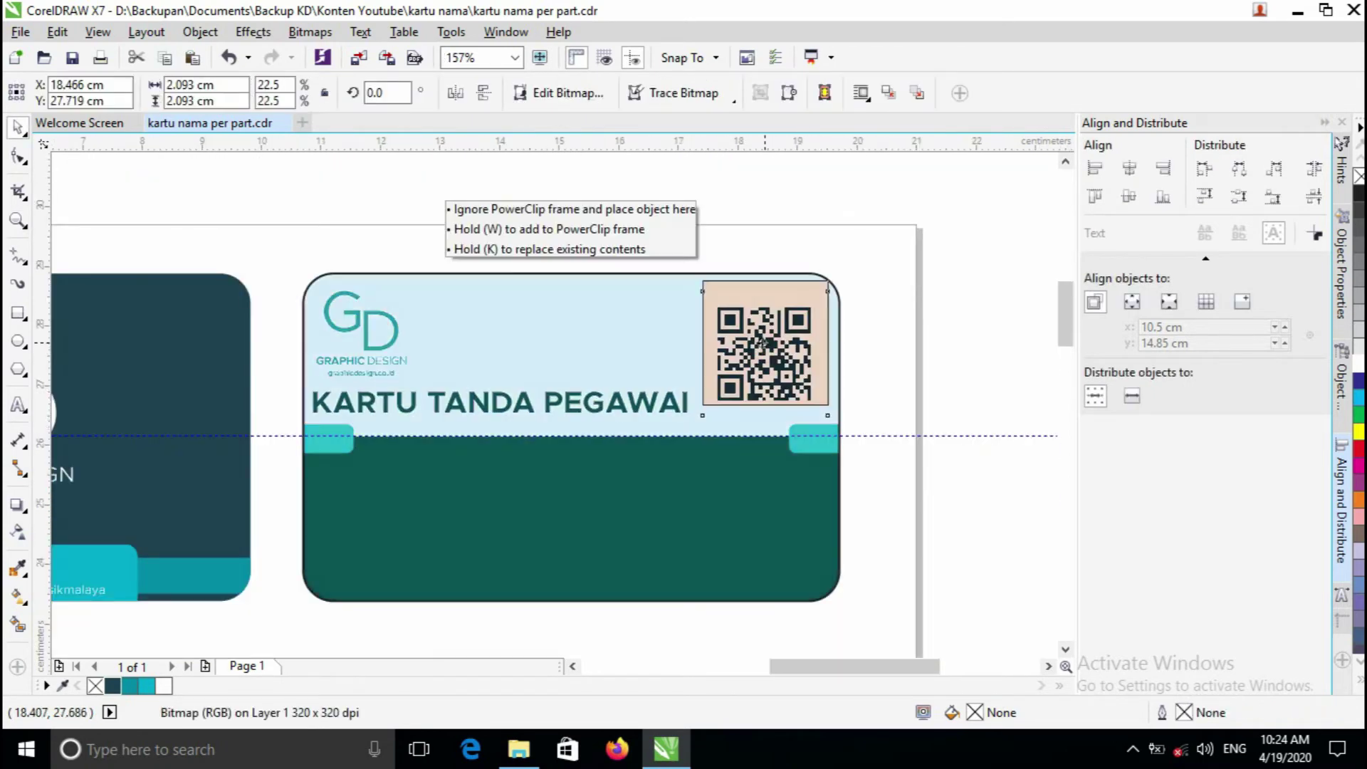
pyautogui.click(866, 335)
pyautogui.press('F2')
pyautogui.click(579, 456)
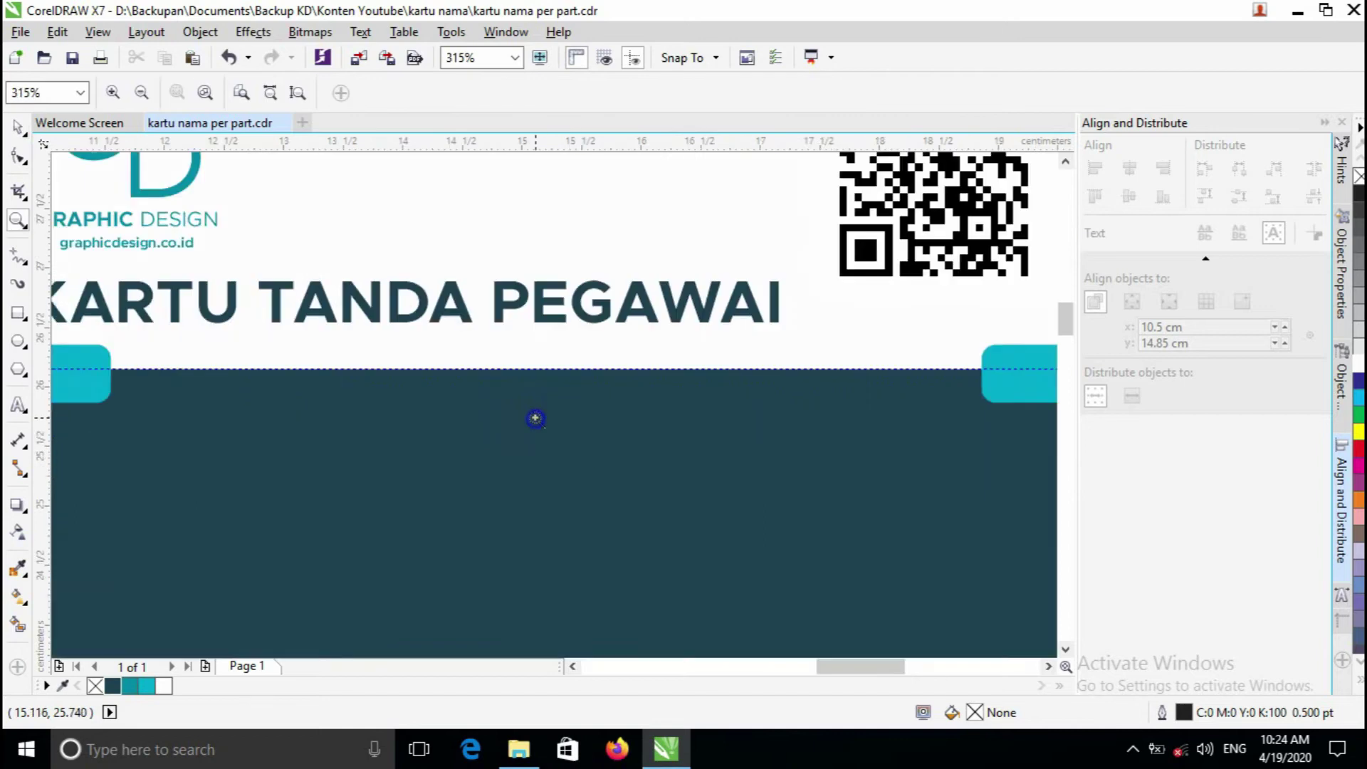
pyautogui.press('F3')
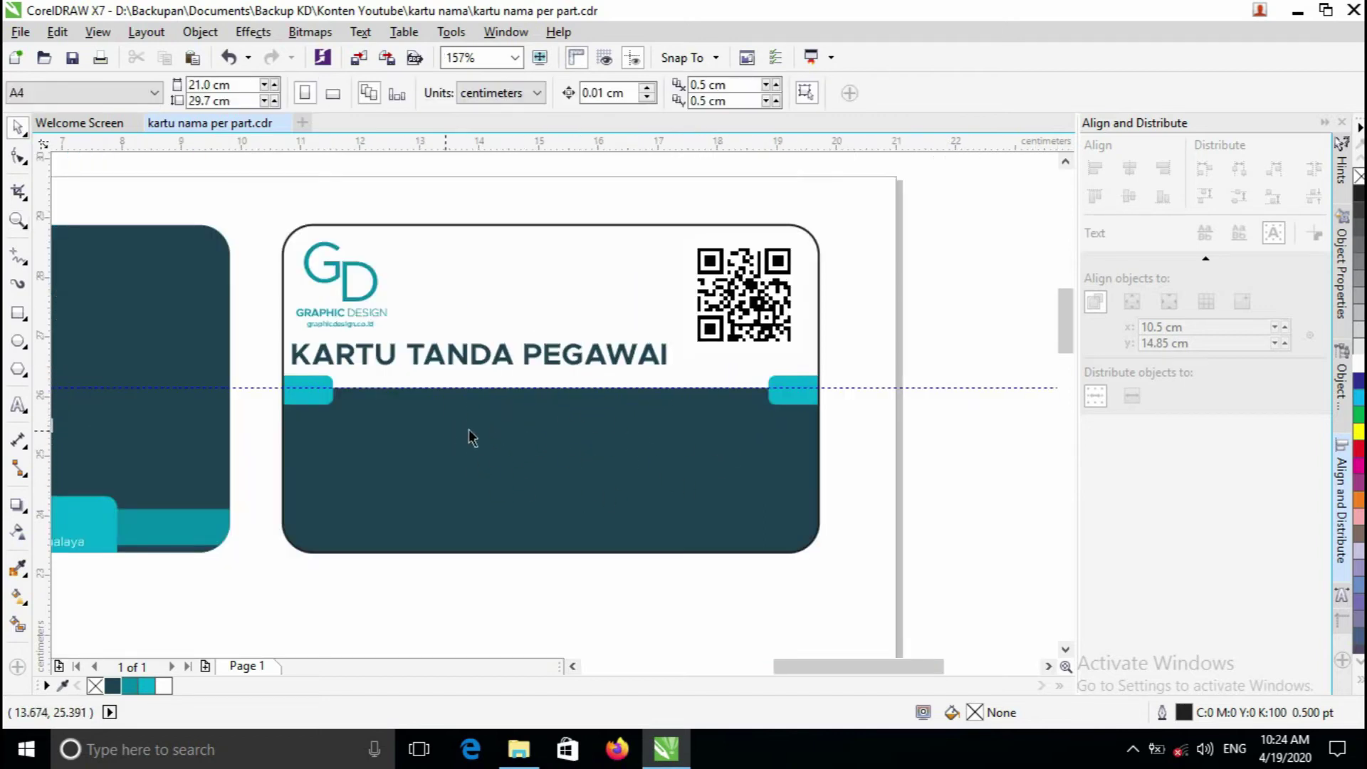
# - Type the employee's name as a text line on the card's dark bottom and resize it
pyautogui.click(20, 406)
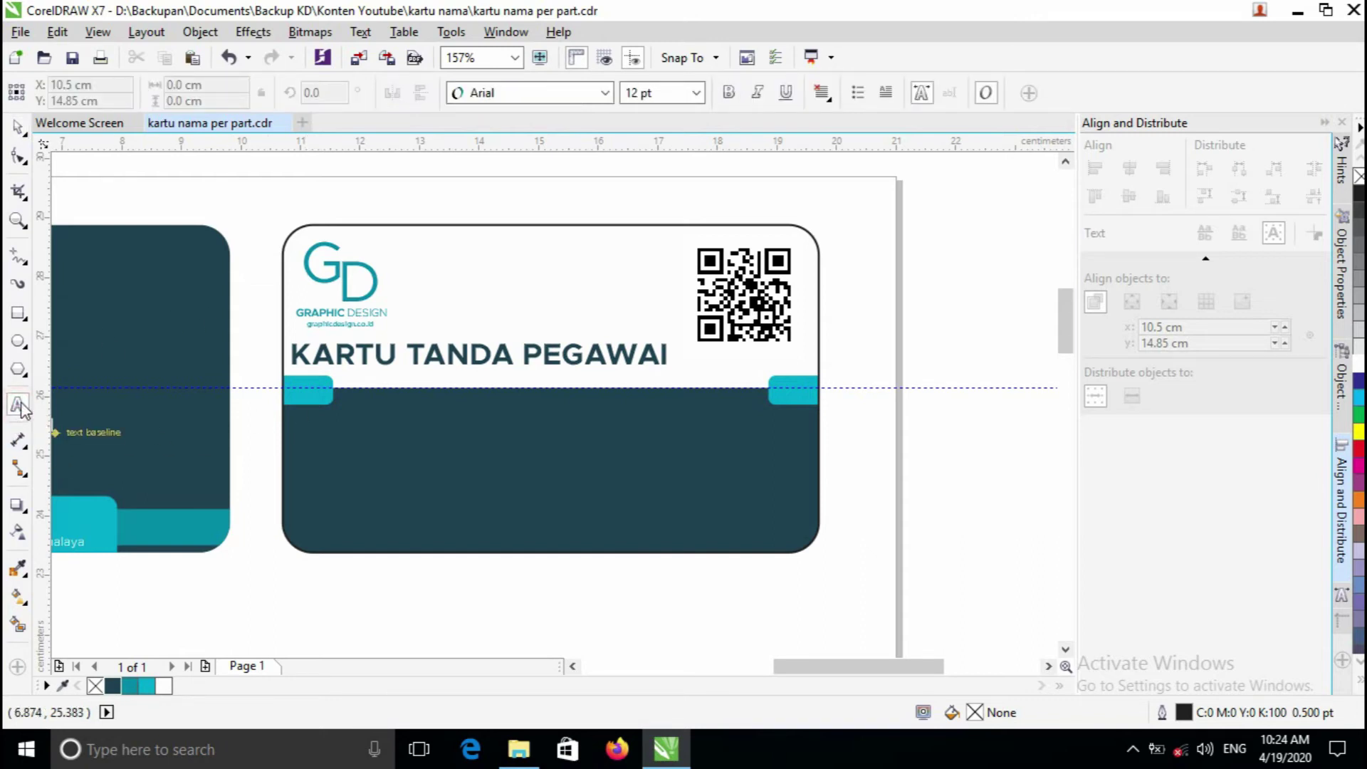
pyautogui.click(433, 464)
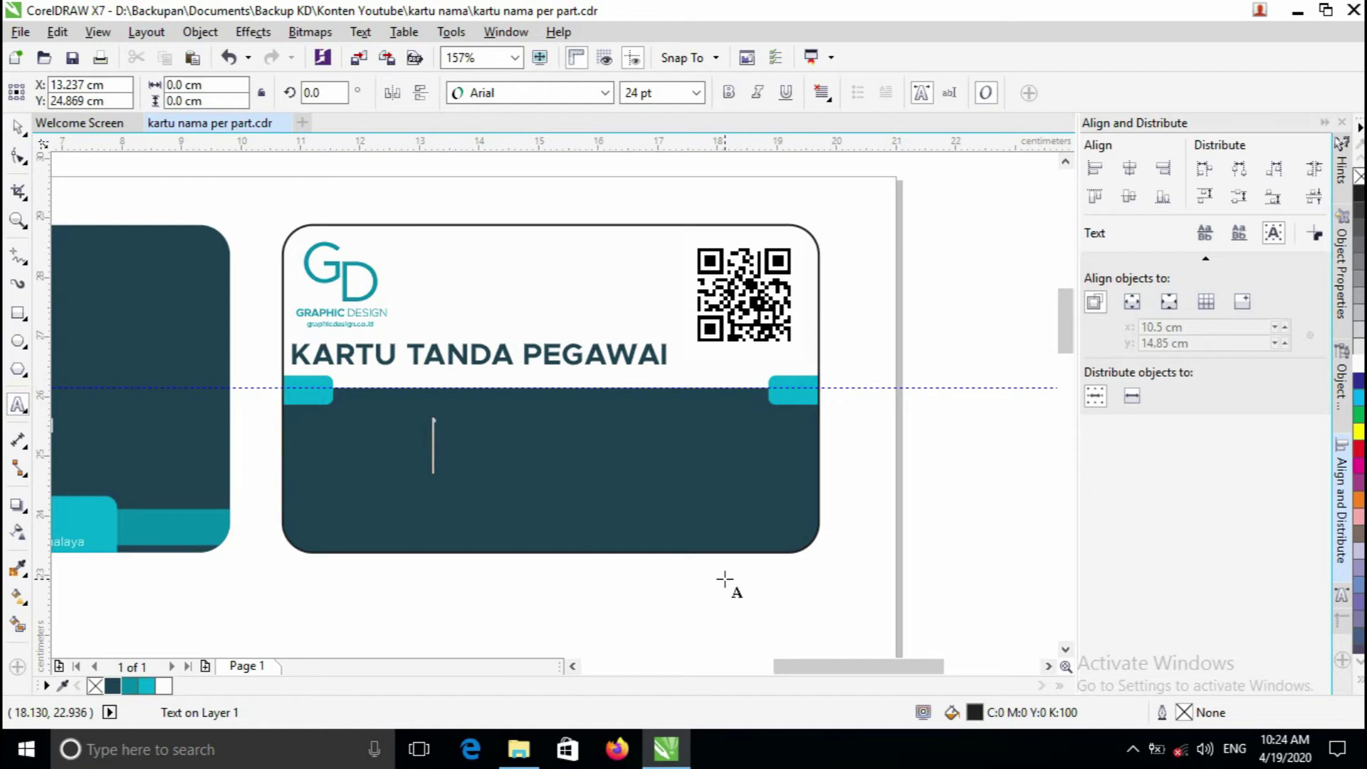
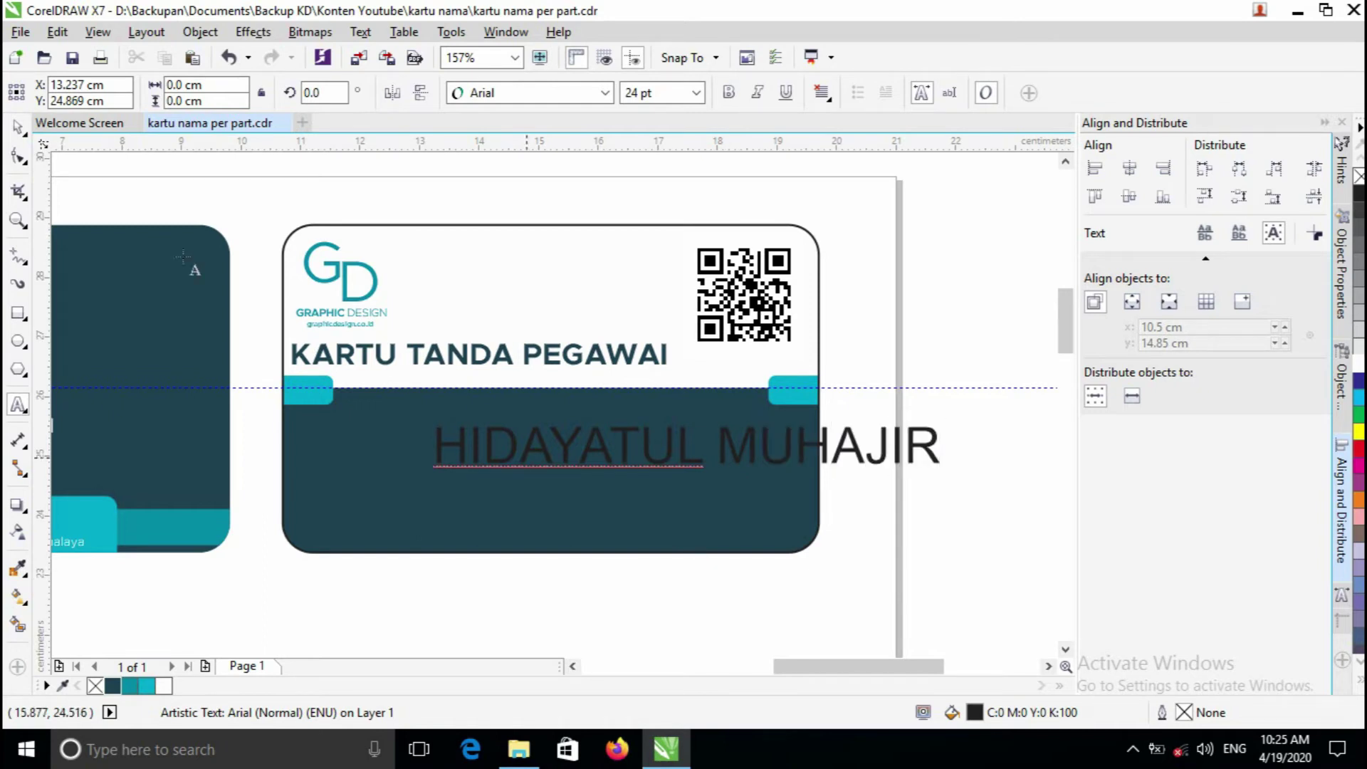
pyautogui.hotkey('ctrl', 'space')
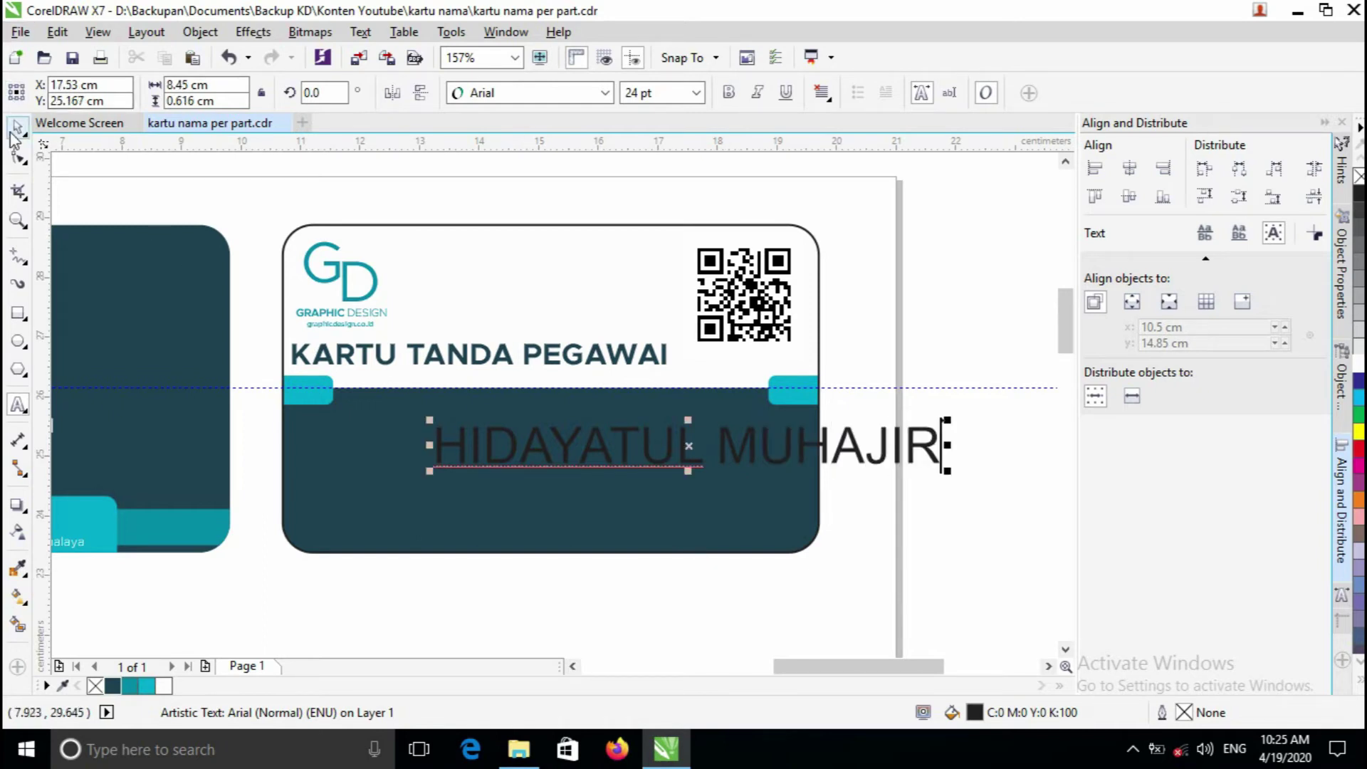
pyautogui.moveTo(696, 462); pyautogui.dragTo(564, 461)
pyautogui.moveTo(815, 421); pyautogui.dragTo(751, 424)
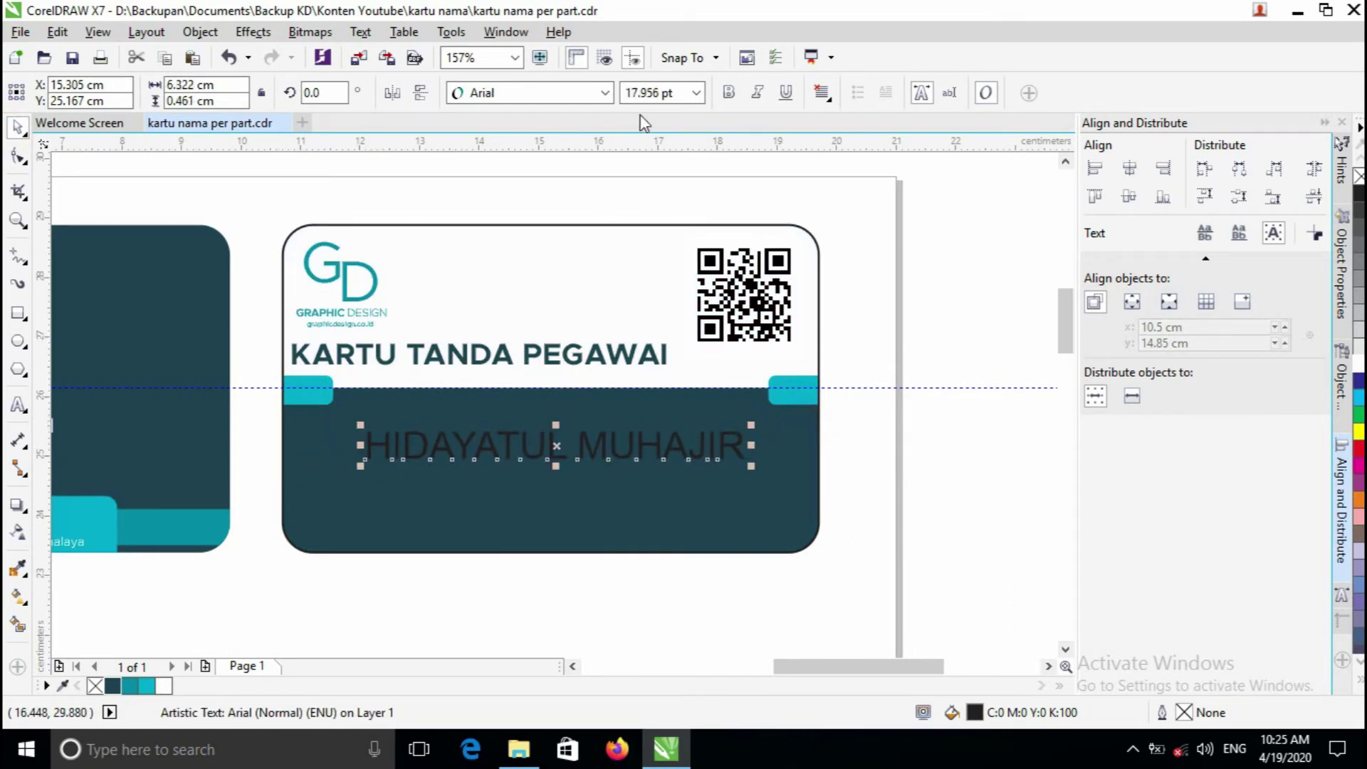
# - Set the name to Metropolis Bold and centre it horizontally on the card
pyautogui.click(604, 93)
pyautogui.click(618, 142)
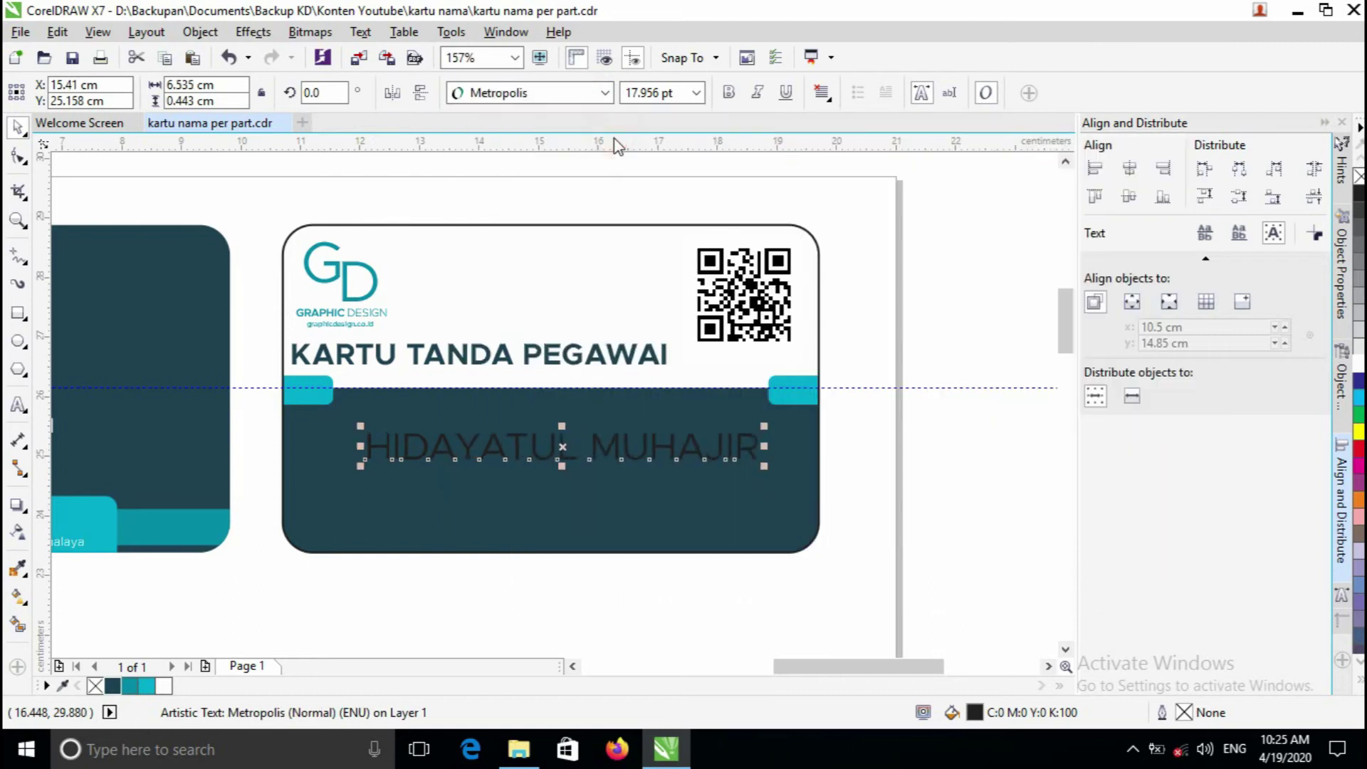
pyautogui.click(730, 92)
pyautogui.keyDown('shift'); pyautogui.click(583, 484); pyautogui.keyUp('shift')
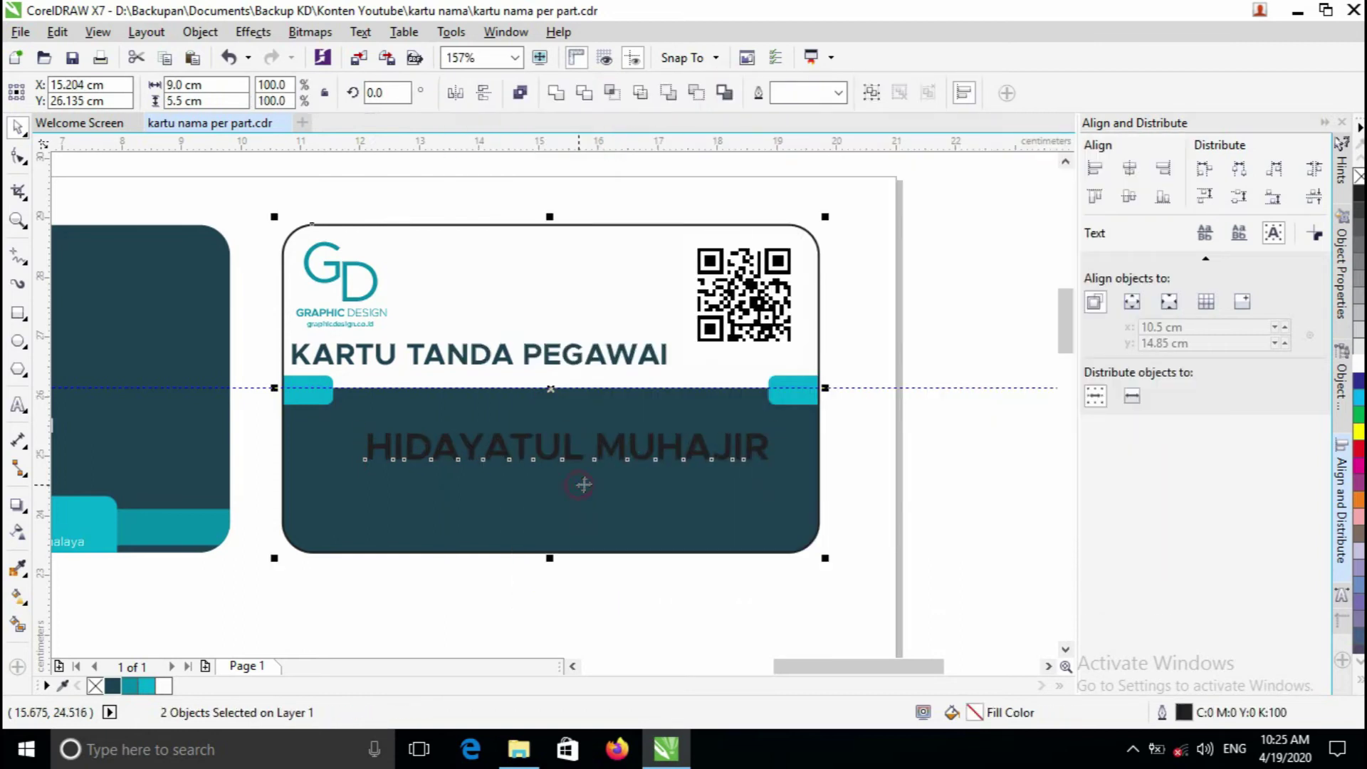
pyautogui.click(1130, 169)
# - Shrink the name slightly more and fill it white
pyautogui.click(1038, 285)
pyautogui.scroll(2, 558, 455)
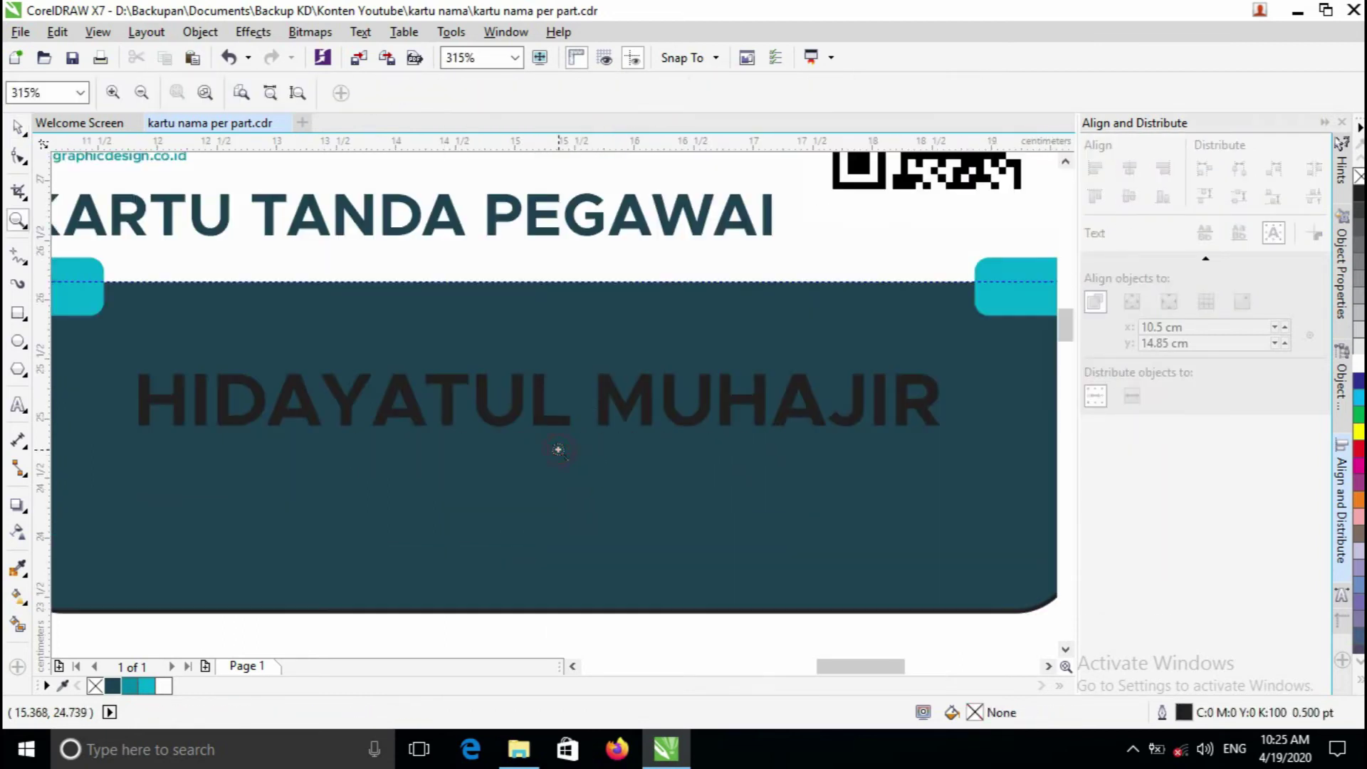
pyautogui.click(604, 404)
pyautogui.moveTo(947, 368); pyautogui.dragTo(905, 368)
pyautogui.click(1359, 364)
pyautogui.scroll(-2, 705, 428)
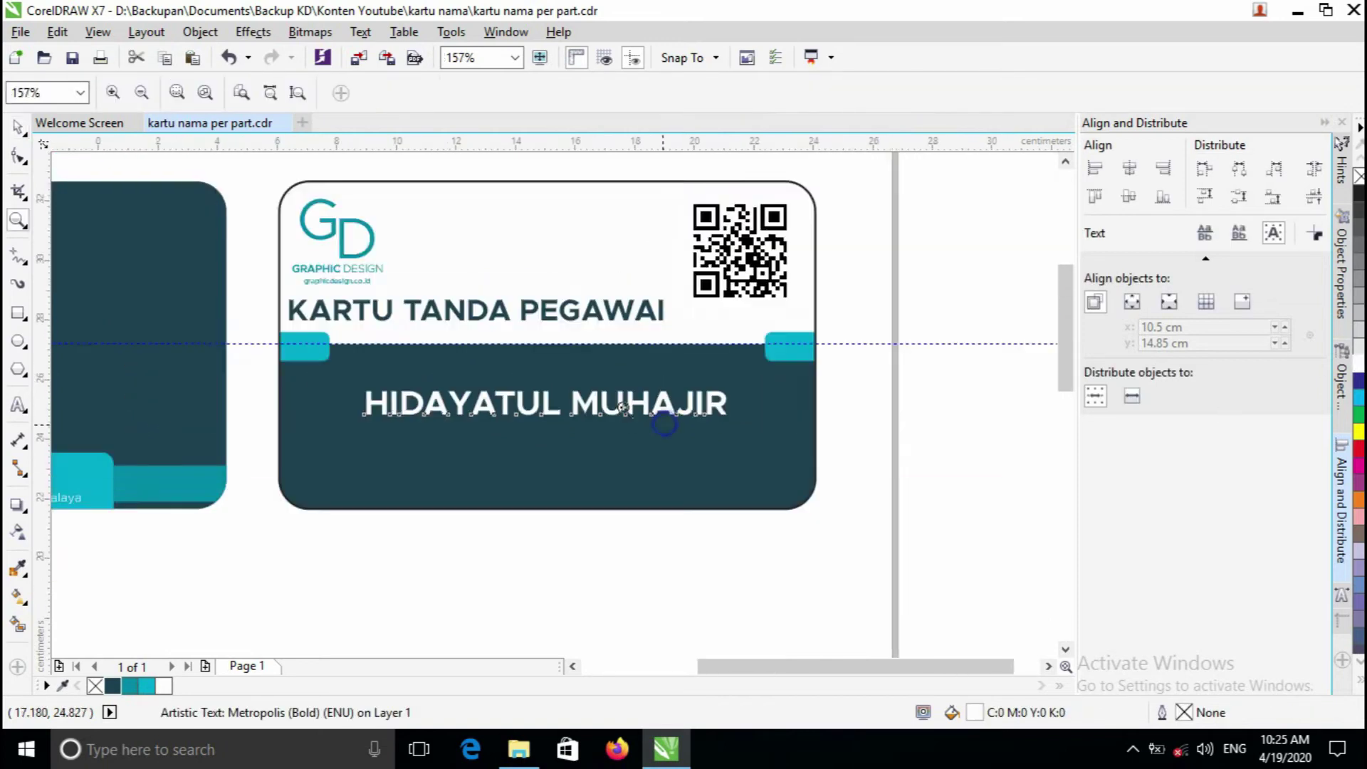
pyautogui.scroll(1, 675, 402)
pyautogui.click(752, 336)
pyautogui.scroll(1, 336, 391)
pyautogui.scroll(2, 611, 418)
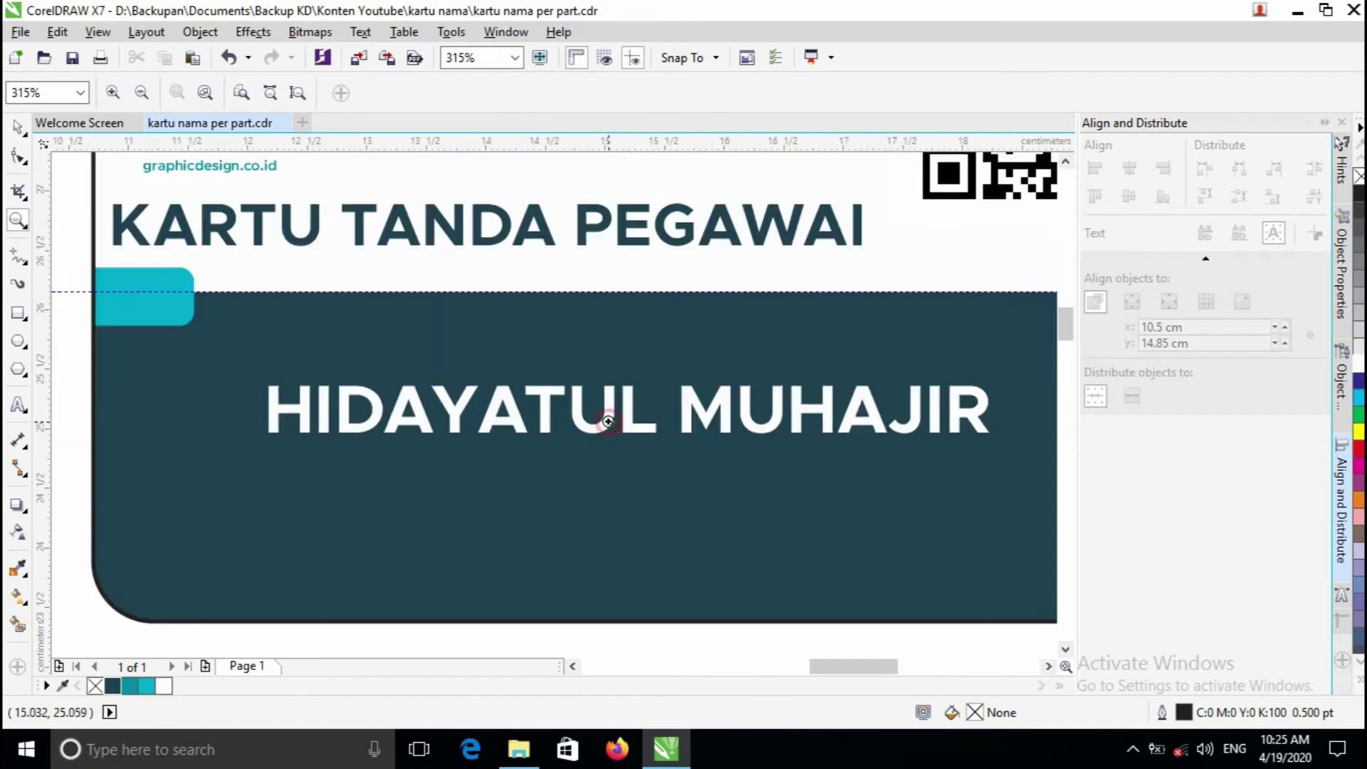
# - Copy the name below itself, retype it as 'Graphic Design' in regular weight, and centre it
pyautogui.click(634, 424)
pyautogui.moveTo(628, 408); pyautogui.dragTo(626, 475)
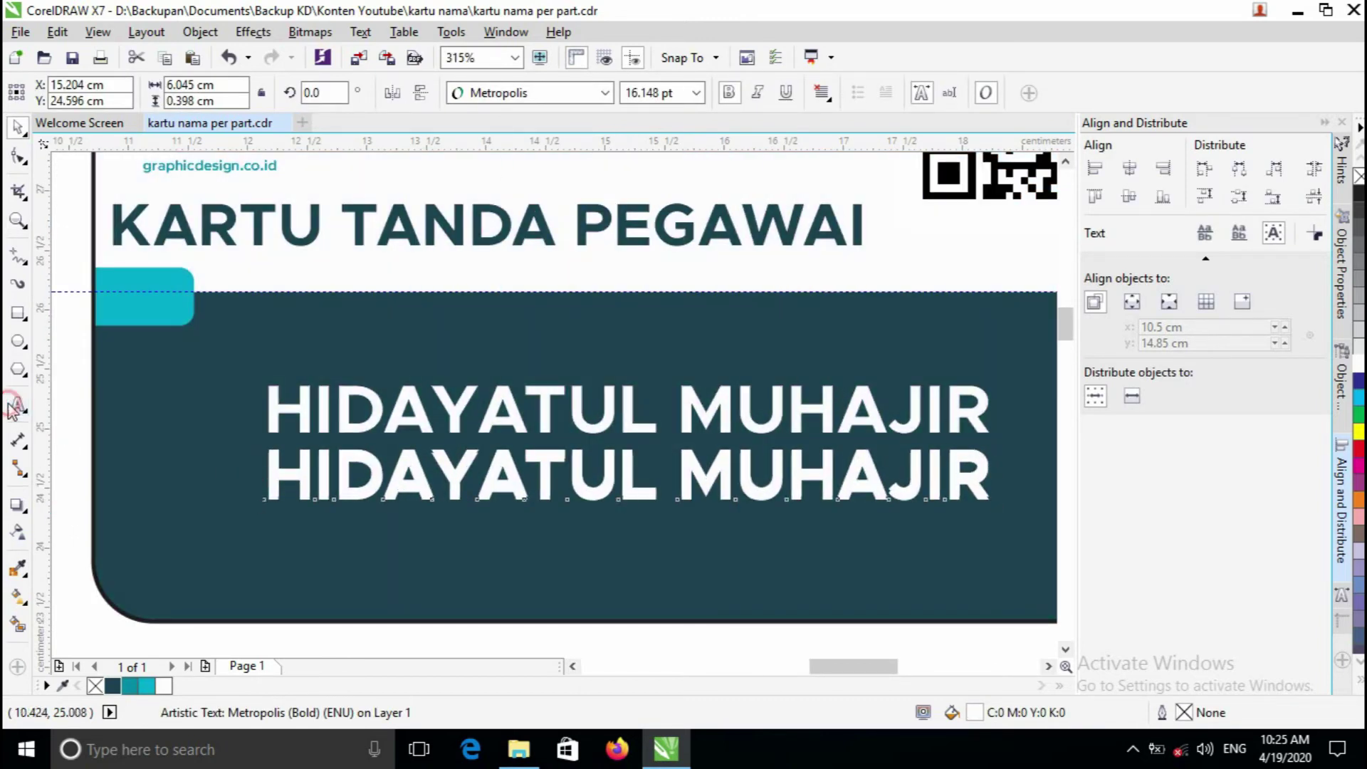
pyautogui.click(15, 408)
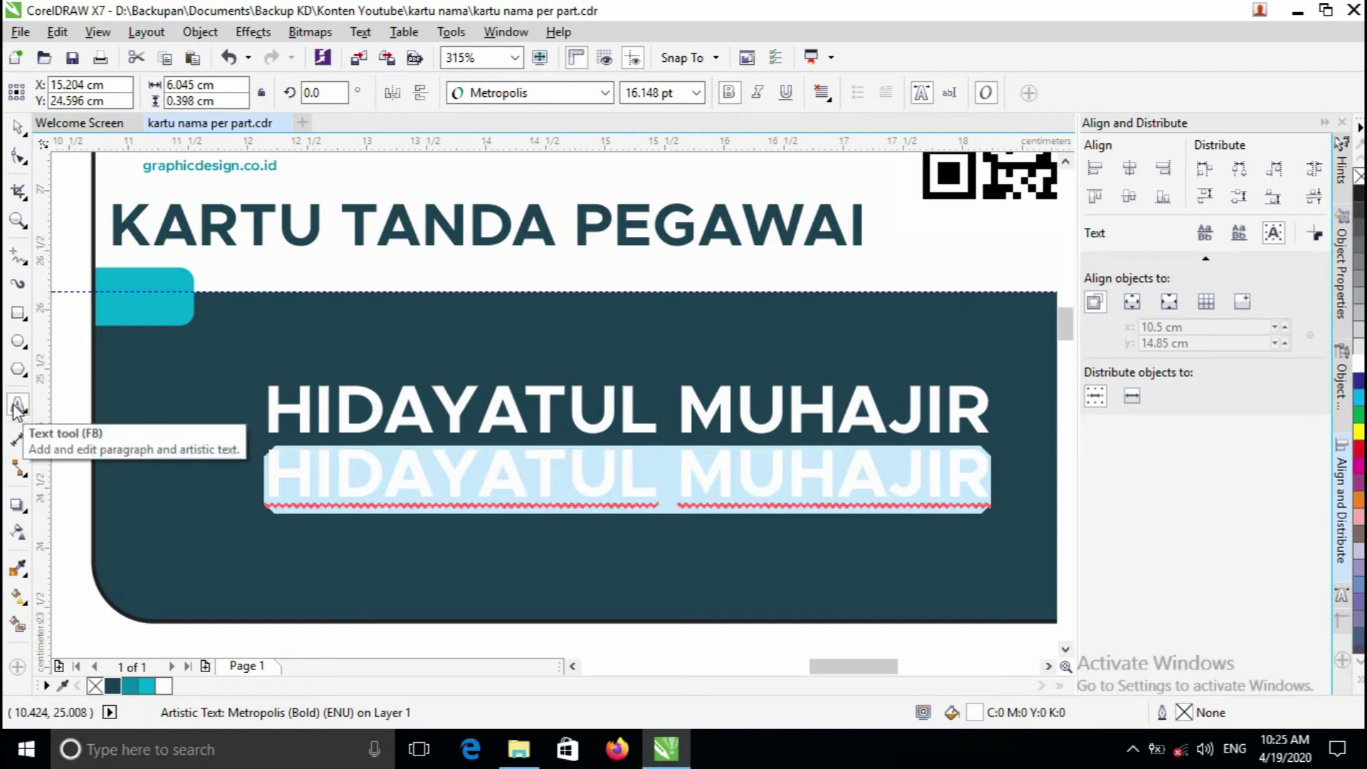
pyautogui.write('Graphi')
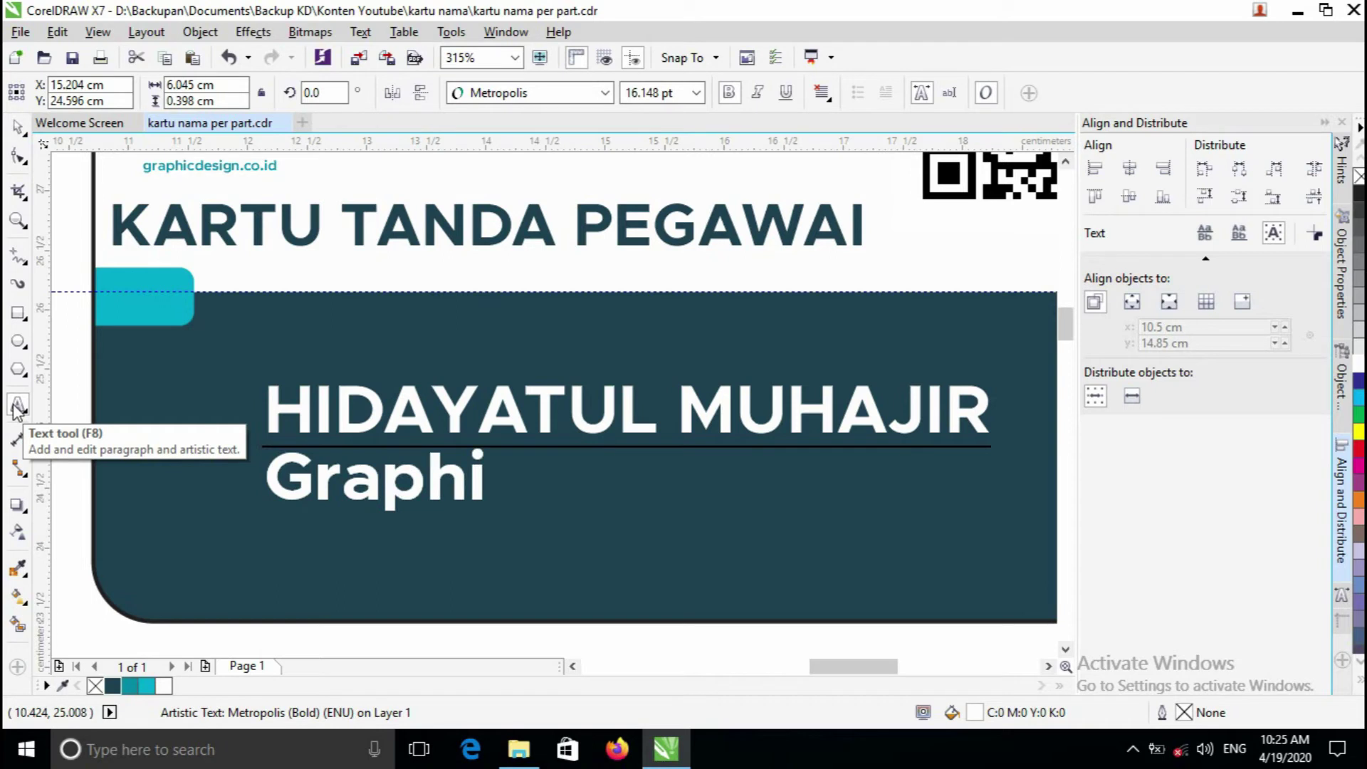
pyautogui.write('c Design')
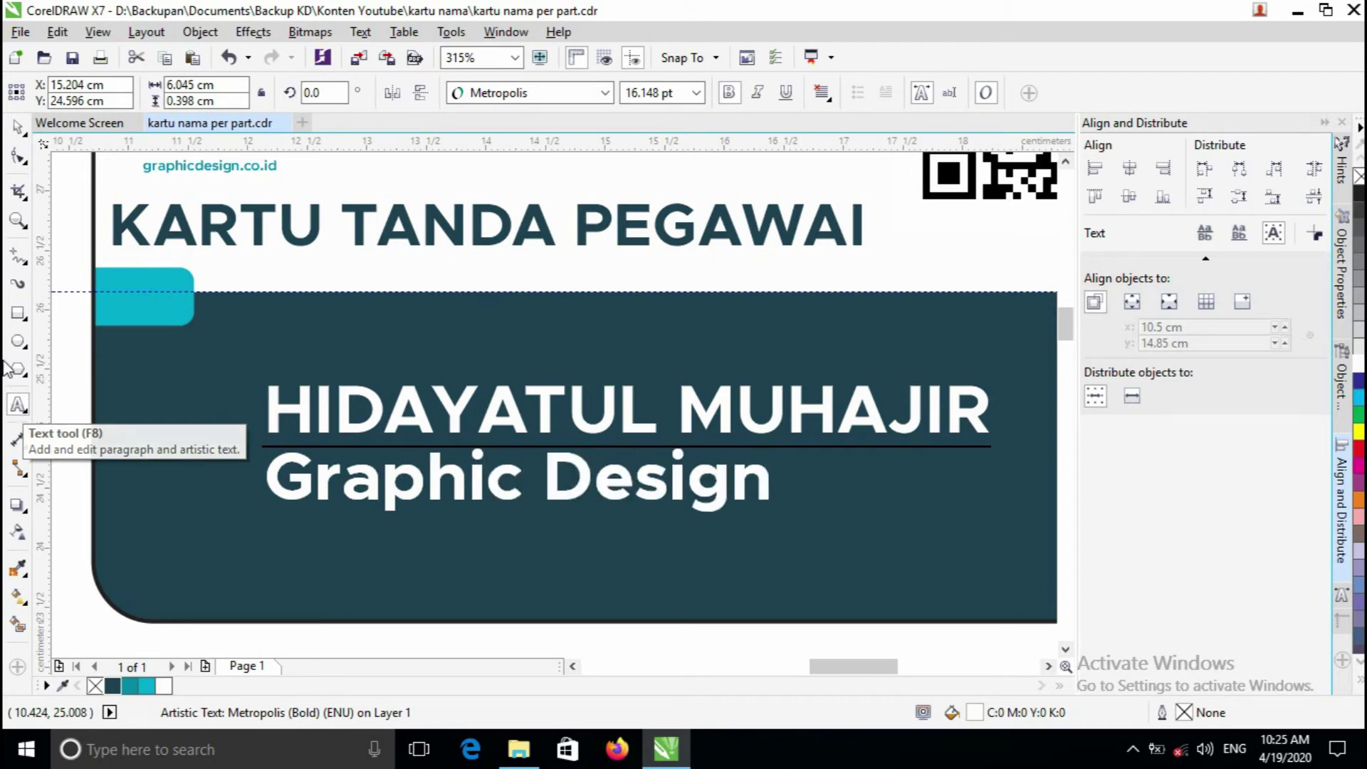
pyautogui.click(17, 127)
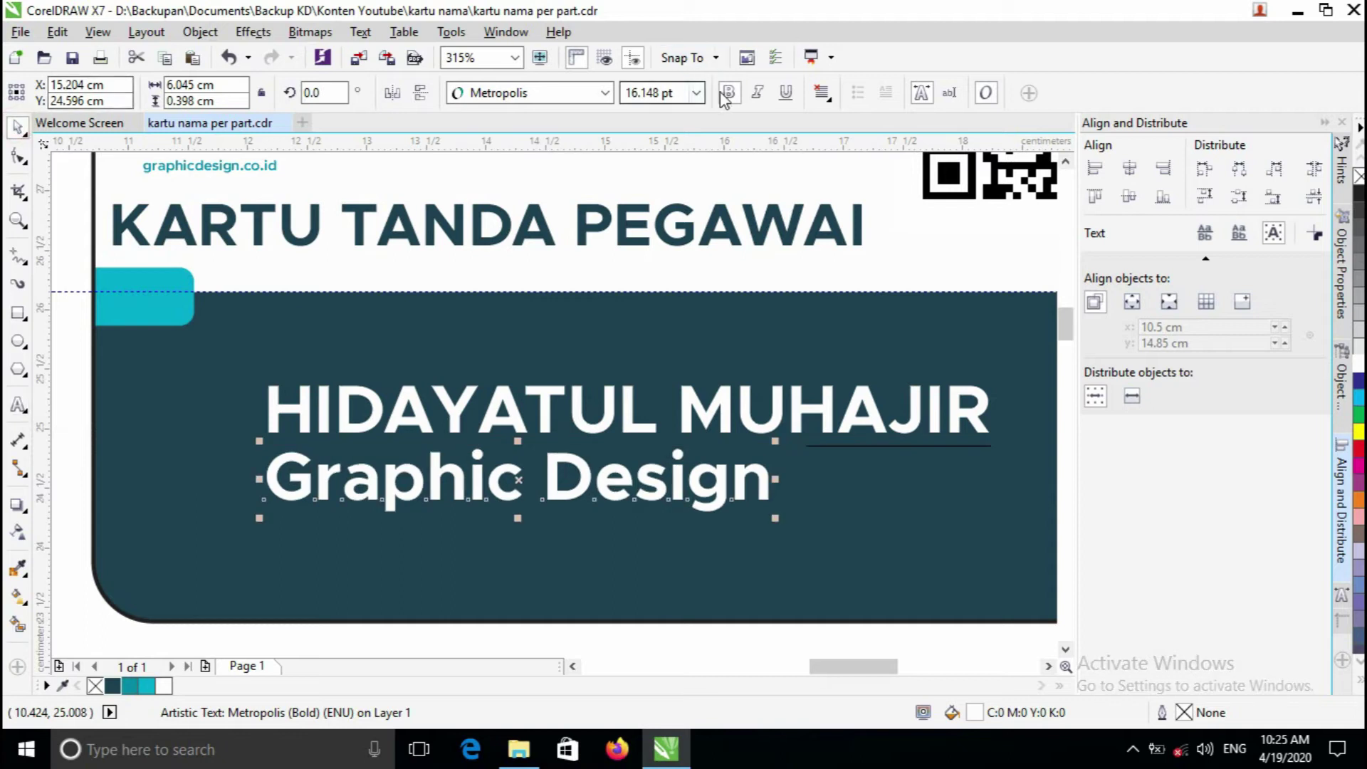
pyautogui.click(729, 92)
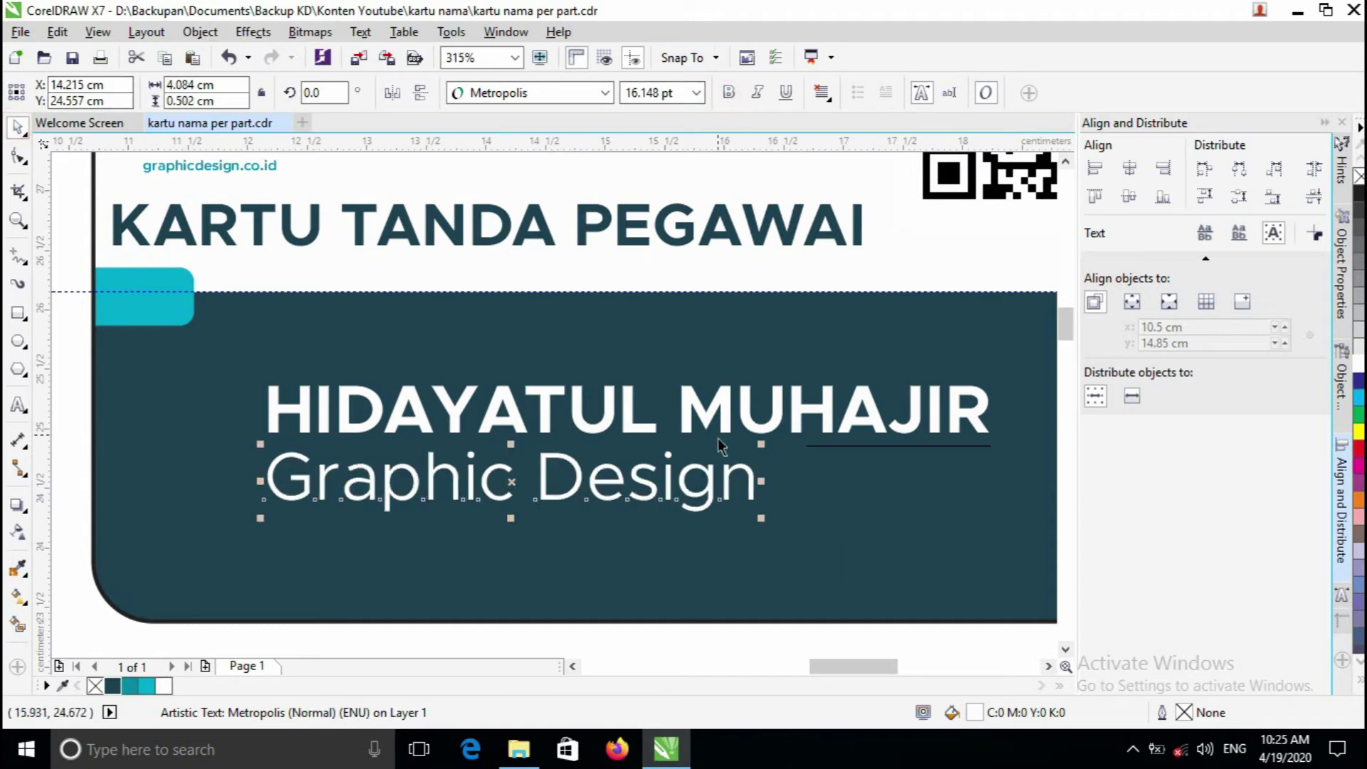
pyautogui.keyDown('shift'); pyautogui.click(630, 430); pyautogui.keyUp('shift')
pyautogui.click(1128, 174)
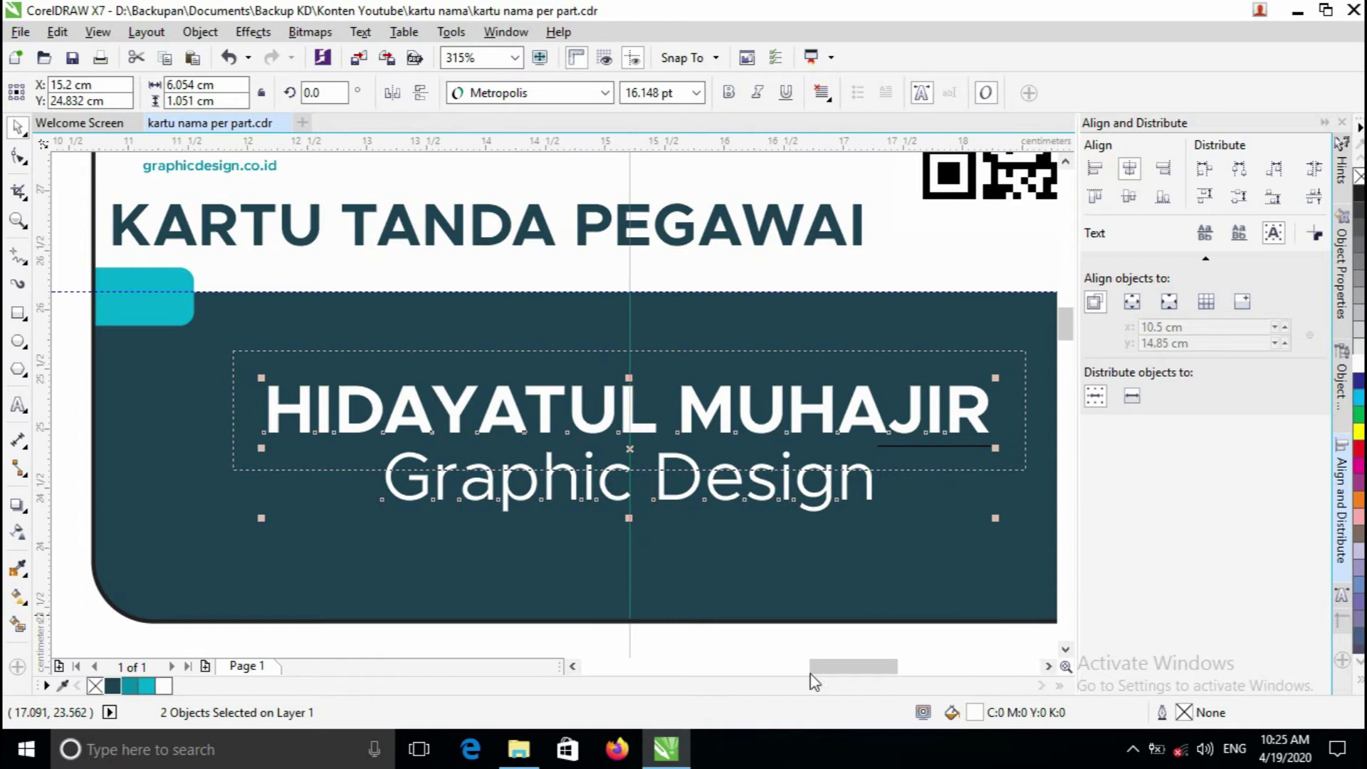
# - Scale the Graphic Design line down to about 10 pt and nudge it under the name
pyautogui.click(781, 641)
pyautogui.click(769, 497)
pyautogui.keyDown('ctrl'); pyautogui.click(769, 496); pyautogui.keyUp('ctrl')
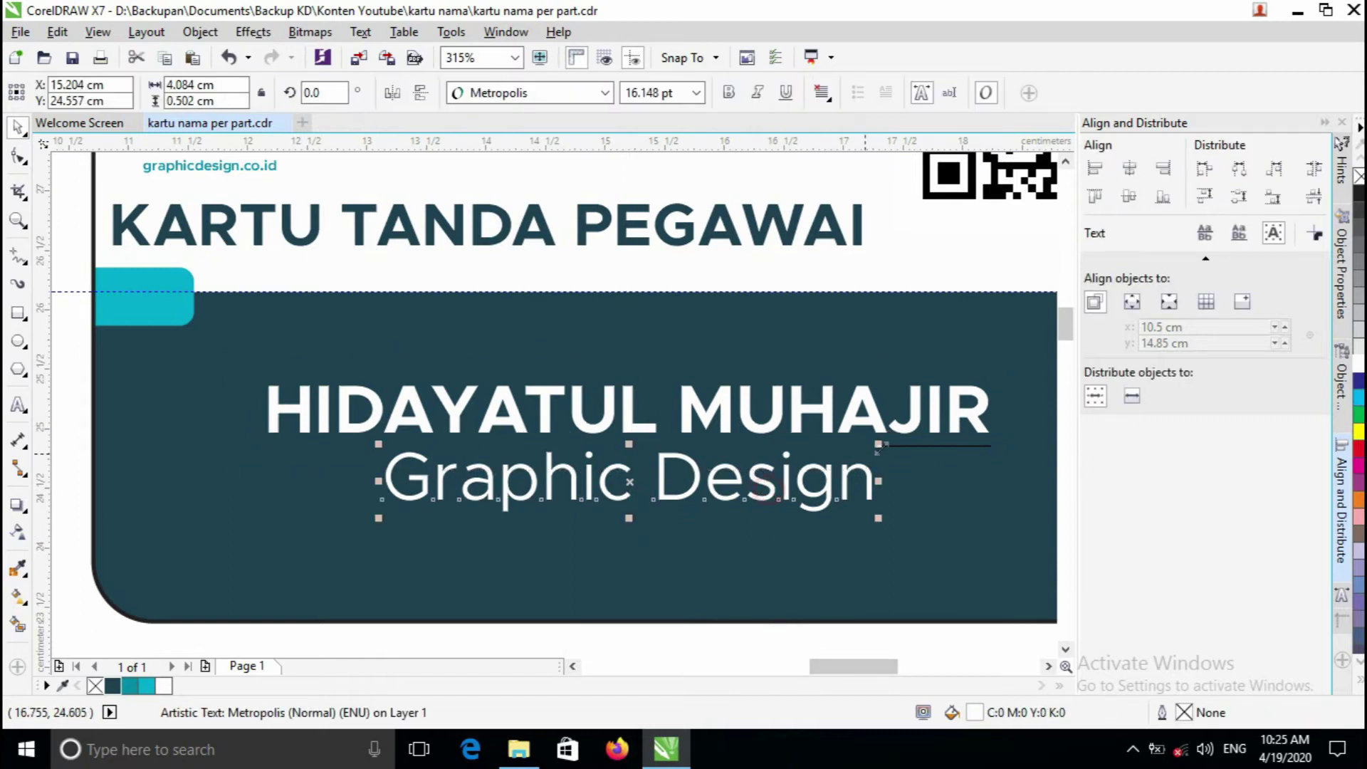
pyautogui.moveTo(880, 445); pyautogui.dragTo(794, 459)
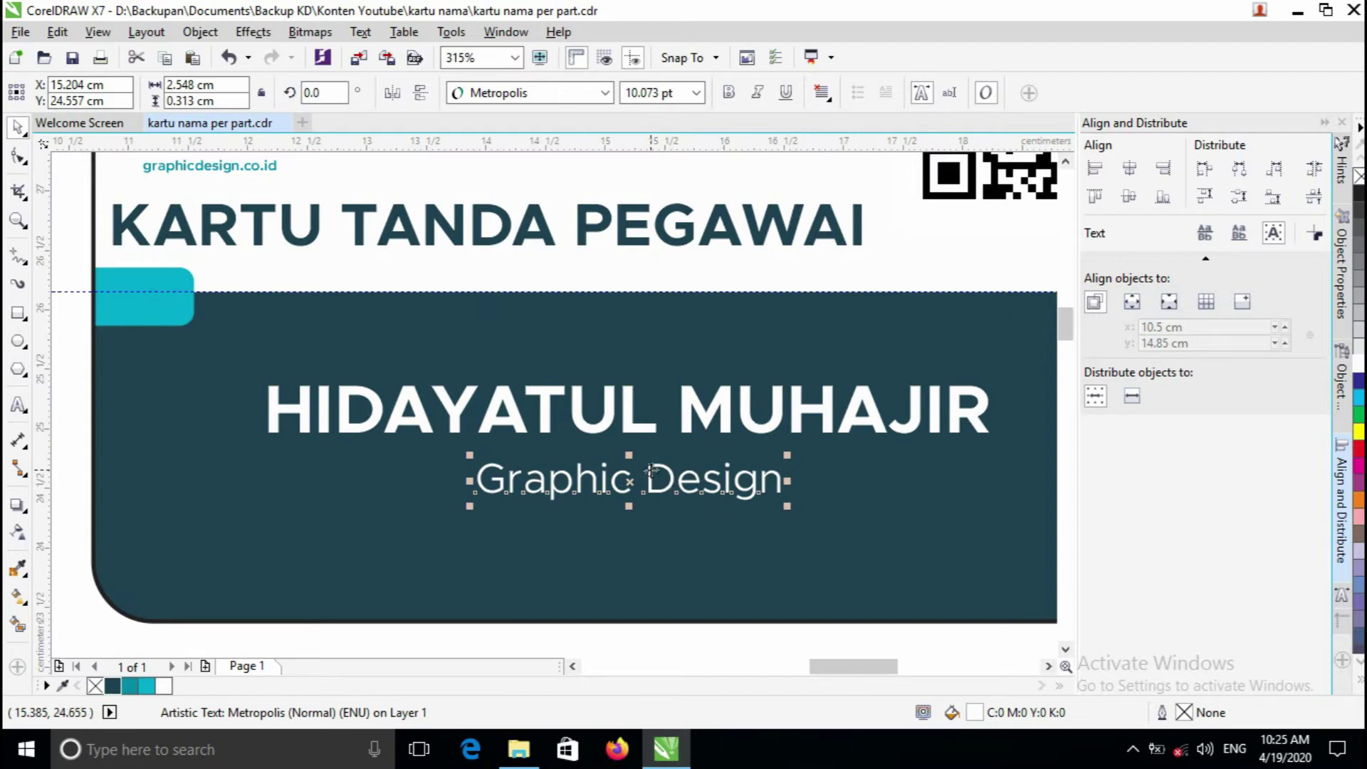
pyautogui.scroll(2, 650, 470)
pyautogui.moveTo(632, 449); pyautogui.dragTo(630, 439)
pyautogui.scroll(-4, 631, 439)
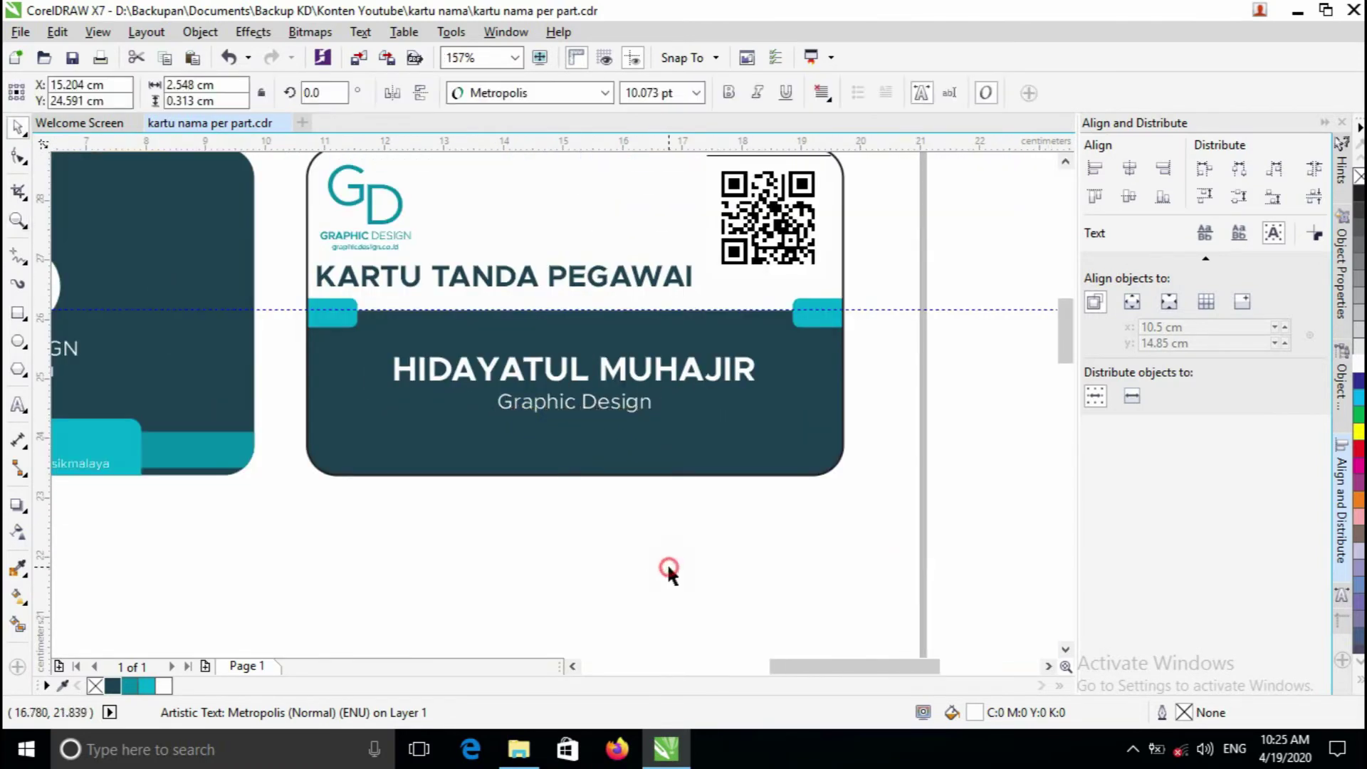
pyautogui.click(668, 570)
pyautogui.scroll(1, 579, 330)
pyautogui.scroll(-1, 1053, 307)
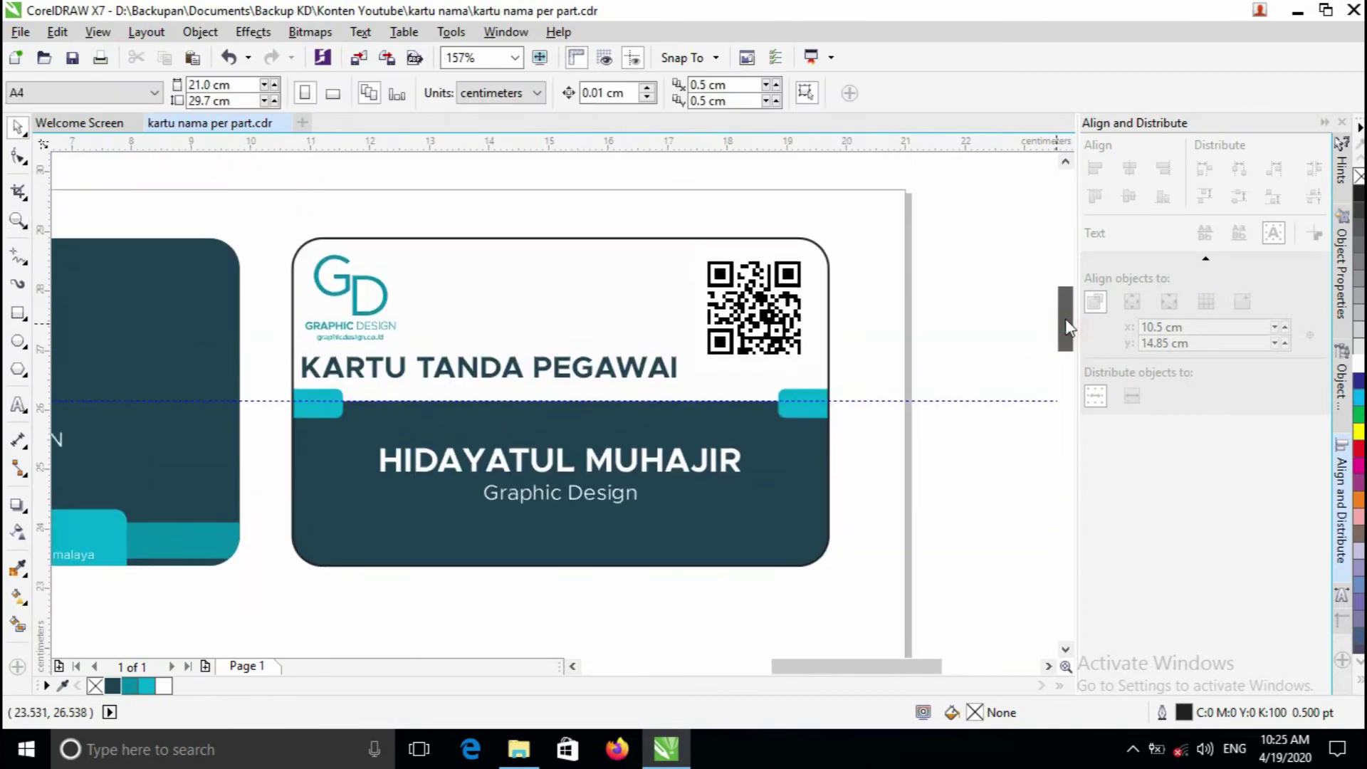
pyautogui.press('z')
pyautogui.click(542, 472)
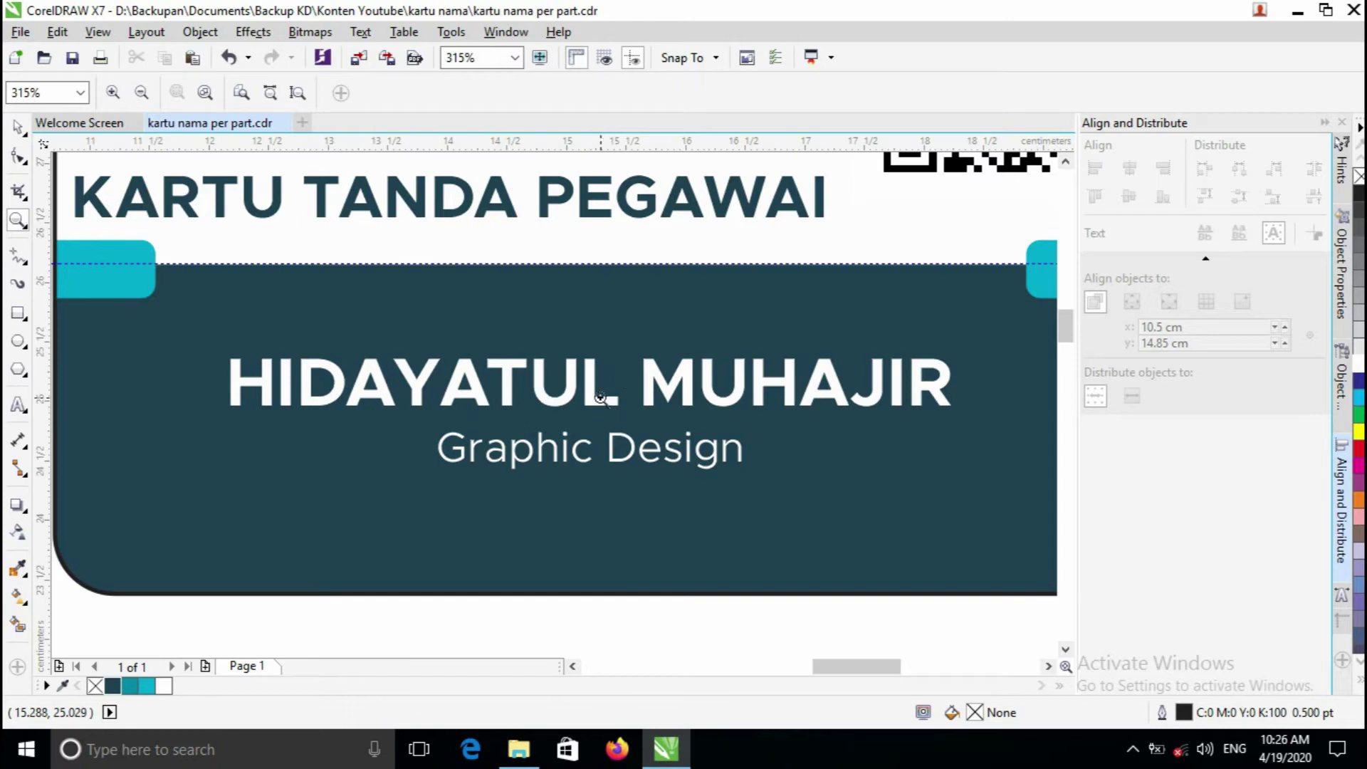
pyautogui.press('F3')
pyautogui.moveTo(637, 344); pyautogui.dragTo(583, 385)
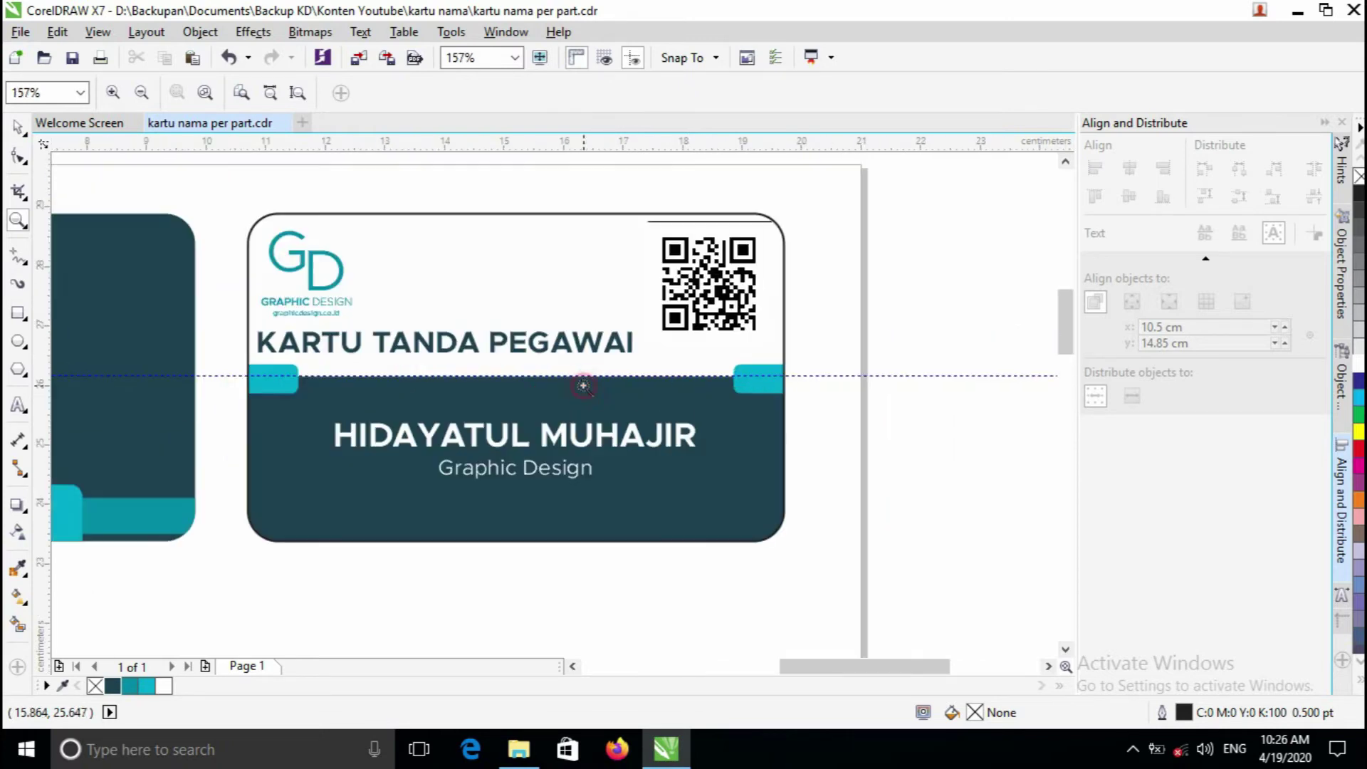
pyautogui.press('space')
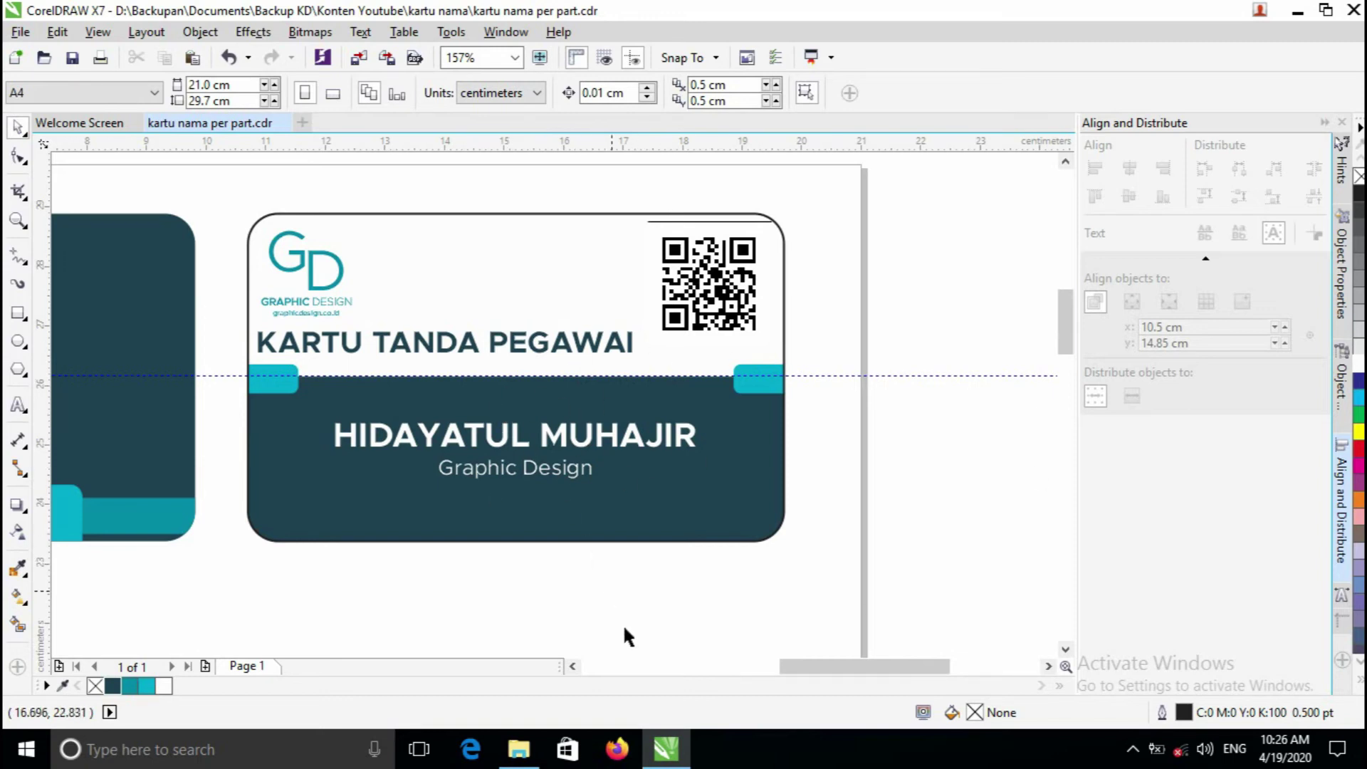
# - Import 145.eps from social-media-logotype-collection into CorelDRAW as editable objects
pyautogui.click(520, 749)
pyautogui.click(555, 248)
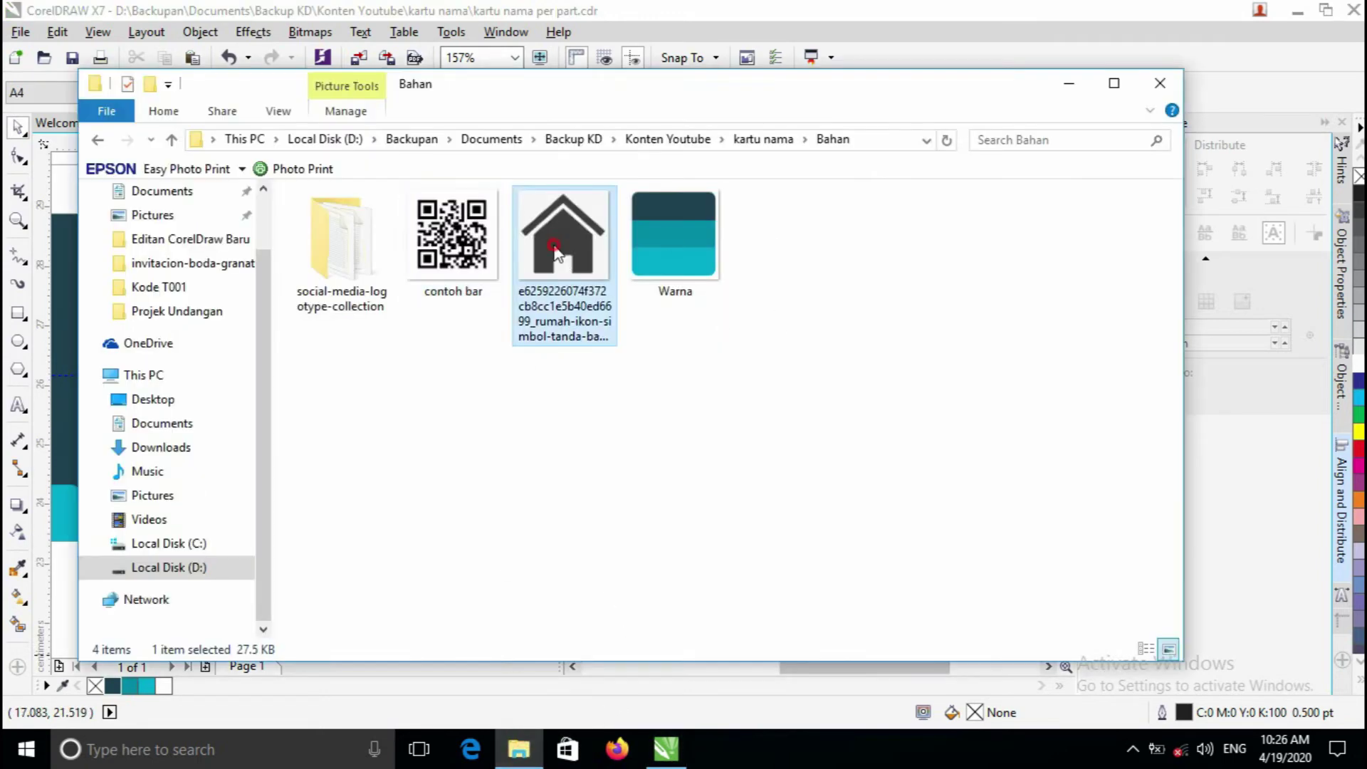
pyautogui.moveTo(570, 235); pyautogui.dragTo(583, 267)
pyautogui.doubleClick(331, 261)
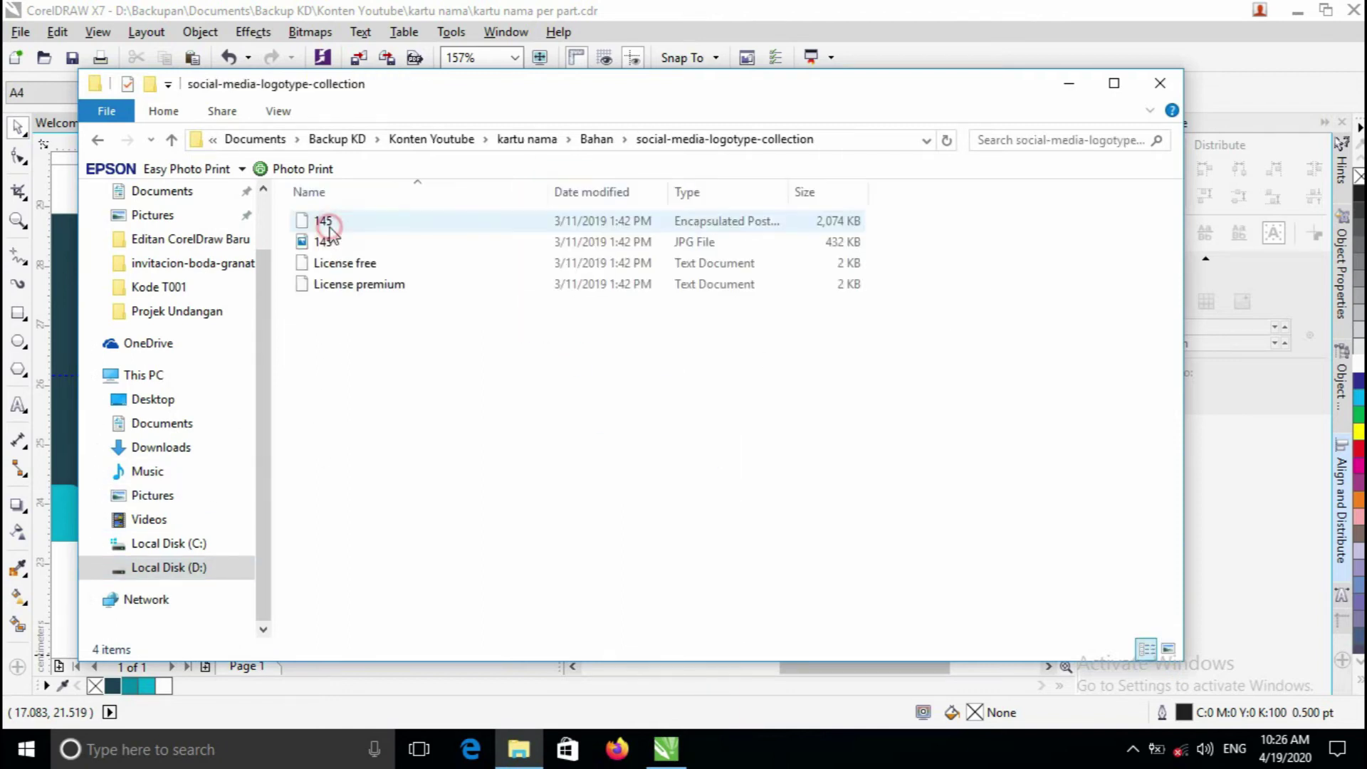
pyautogui.click(614, 221)
pyautogui.moveTo(525, 222); pyautogui.dragTo(944, 485)
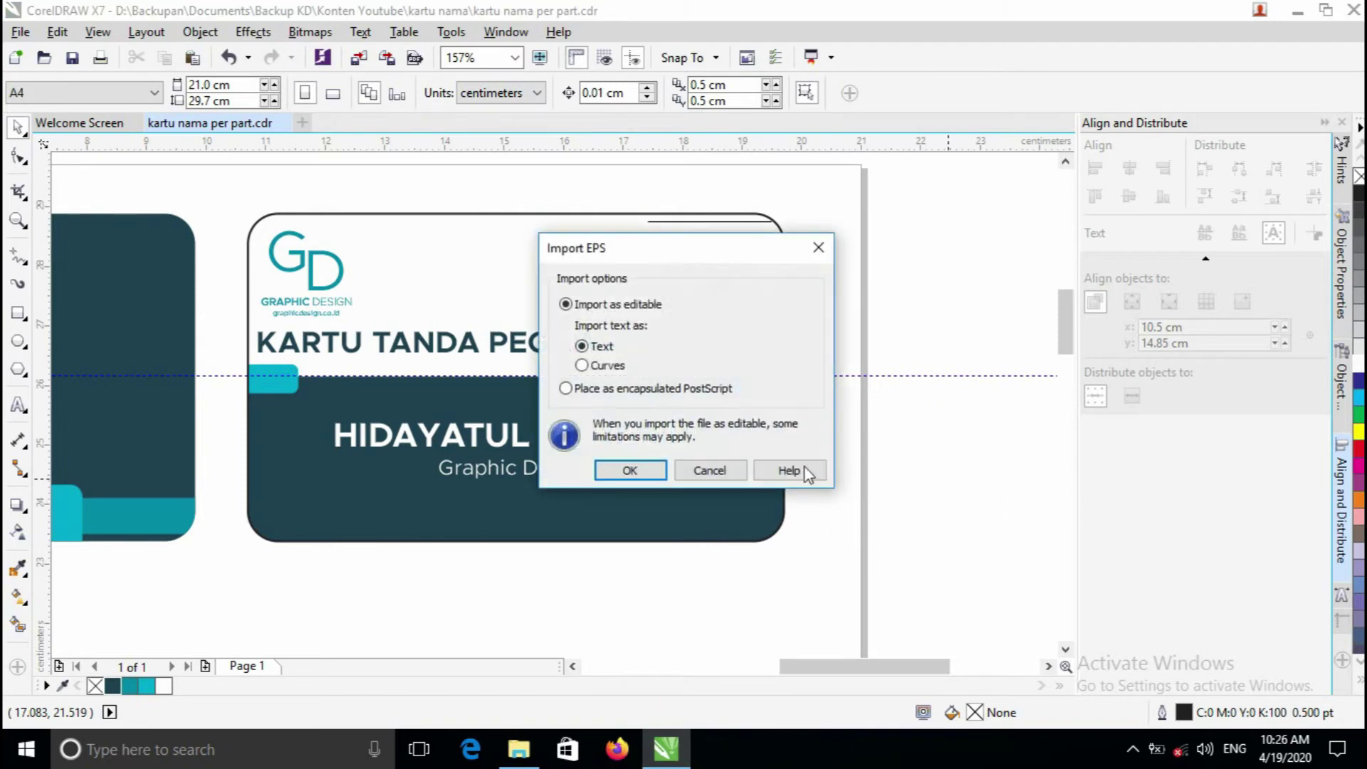
pyautogui.click(632, 471)
# - Minimize the Explorer window and zoom out to find the imported icon group
pyautogui.click(519, 748)
pyautogui.moveTo(356, 222); pyautogui.dragTo(385, 214)
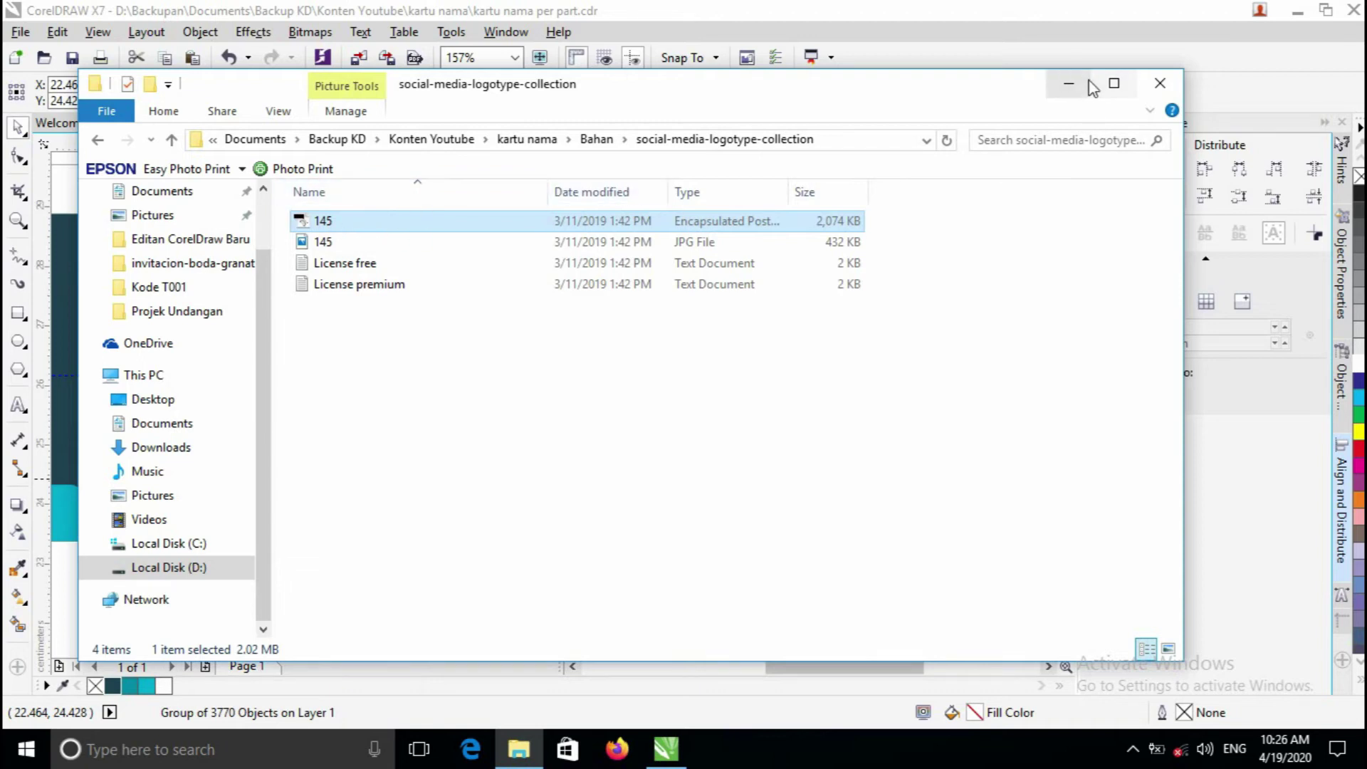
pyautogui.click(1069, 84)
pyautogui.press('z')
pyautogui.rightClick(791, 392)
pyautogui.rightClick(791, 392)
pyautogui.click(655, 421)
pyautogui.rightClick(668, 428)
pyautogui.rightClick(638, 410)
pyautogui.press('space')
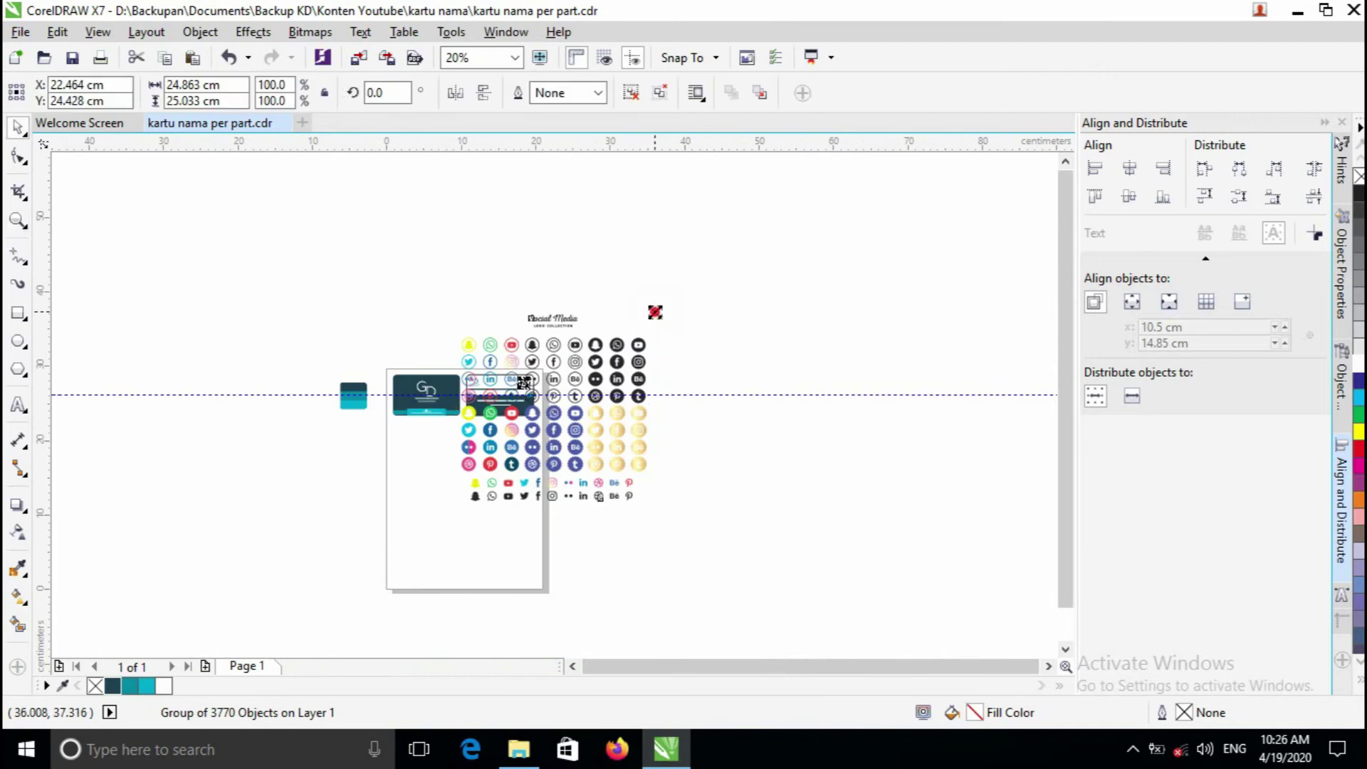
# - Shrink the icon collection to about 37% and zoom in on the WhatsApp icon
pyautogui.moveTo(534, 398); pyautogui.dragTo(539, 404)
pyautogui.press('z')
pyautogui.click(539, 403)
pyautogui.press('space')
pyautogui.scroll(2, 653, 422)
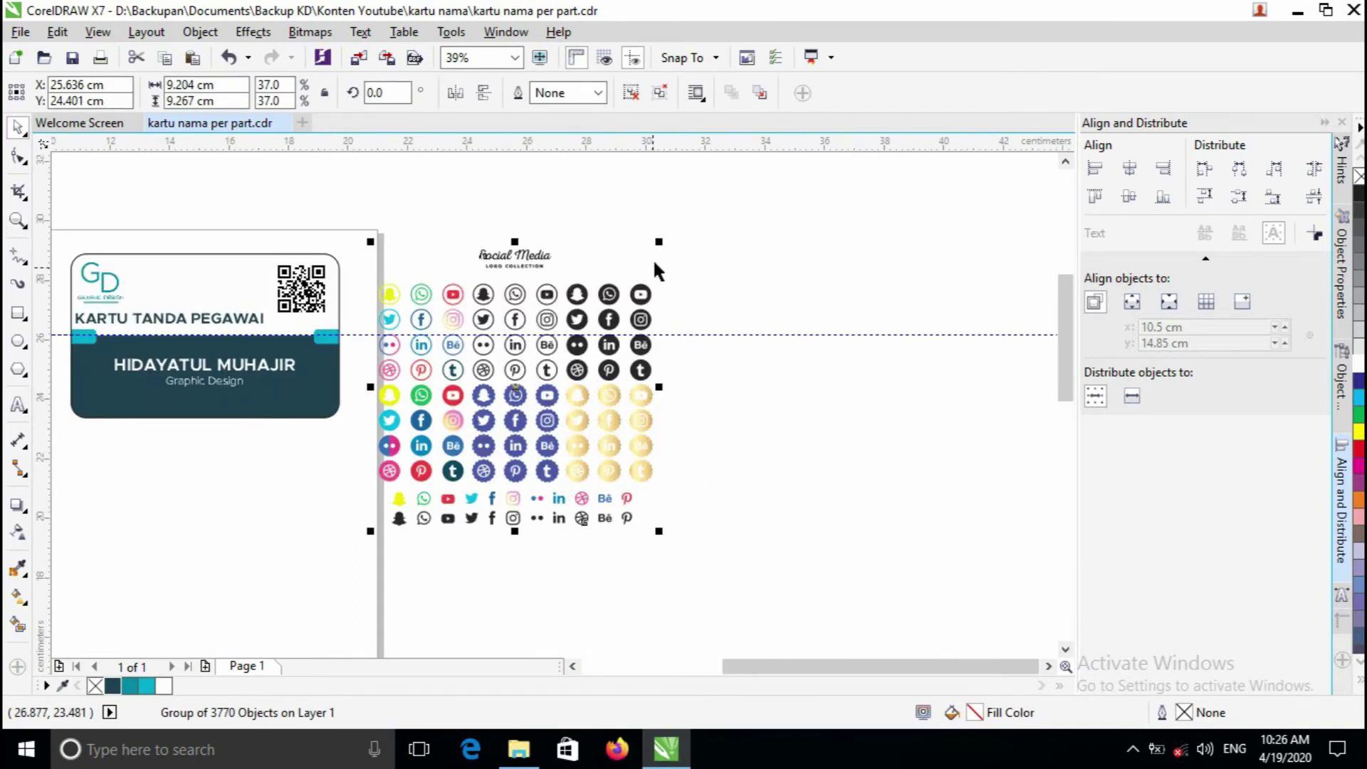
pyautogui.press('z')
pyautogui.click(537, 348)
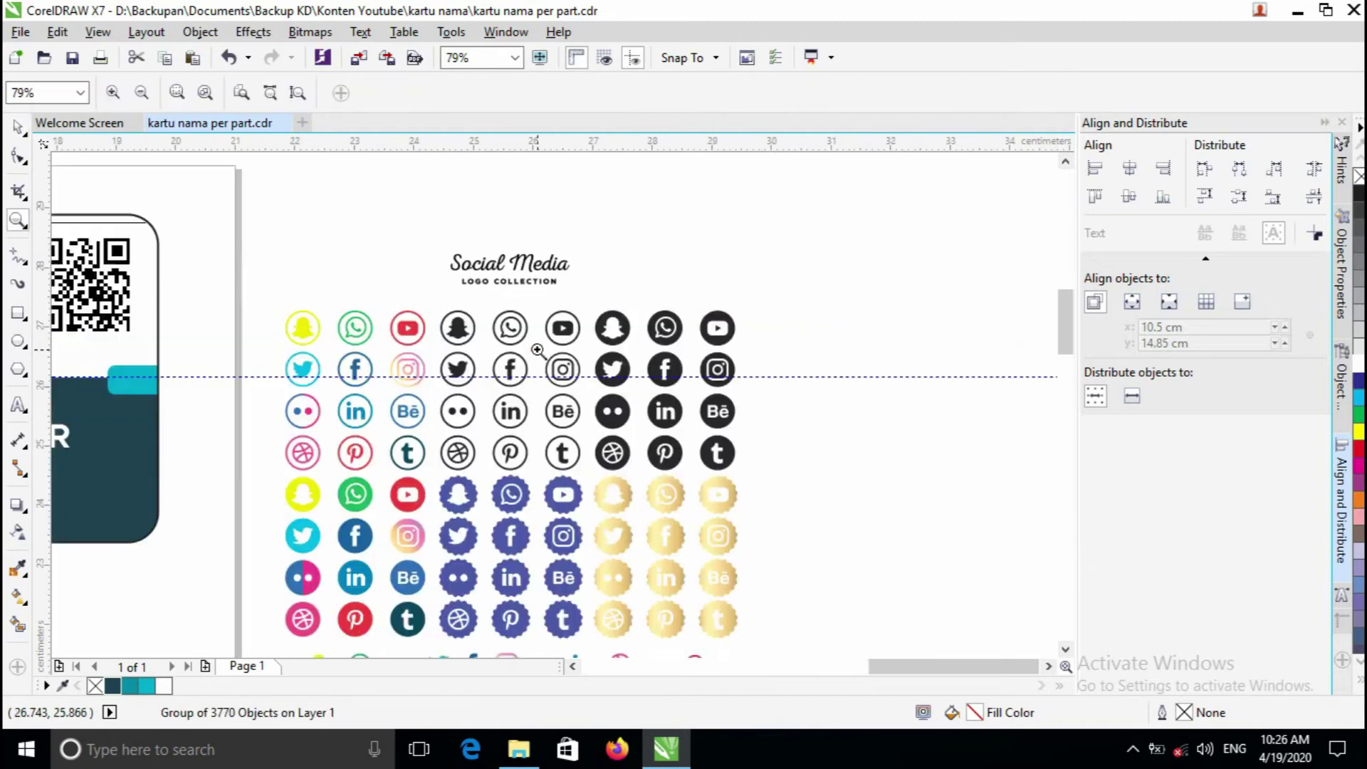
pyautogui.click(586, 376)
pyautogui.press('space')
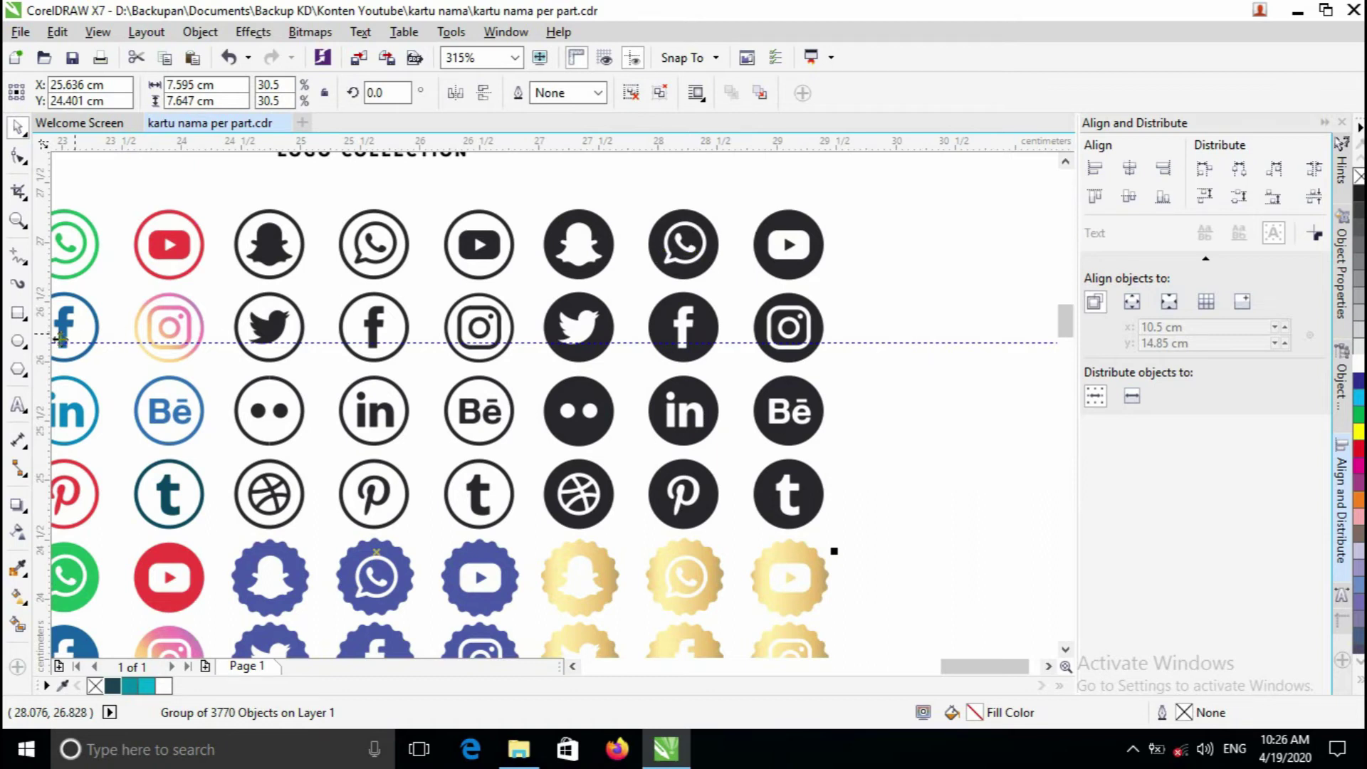
pyautogui.press('z')
pyautogui.click(682, 244)
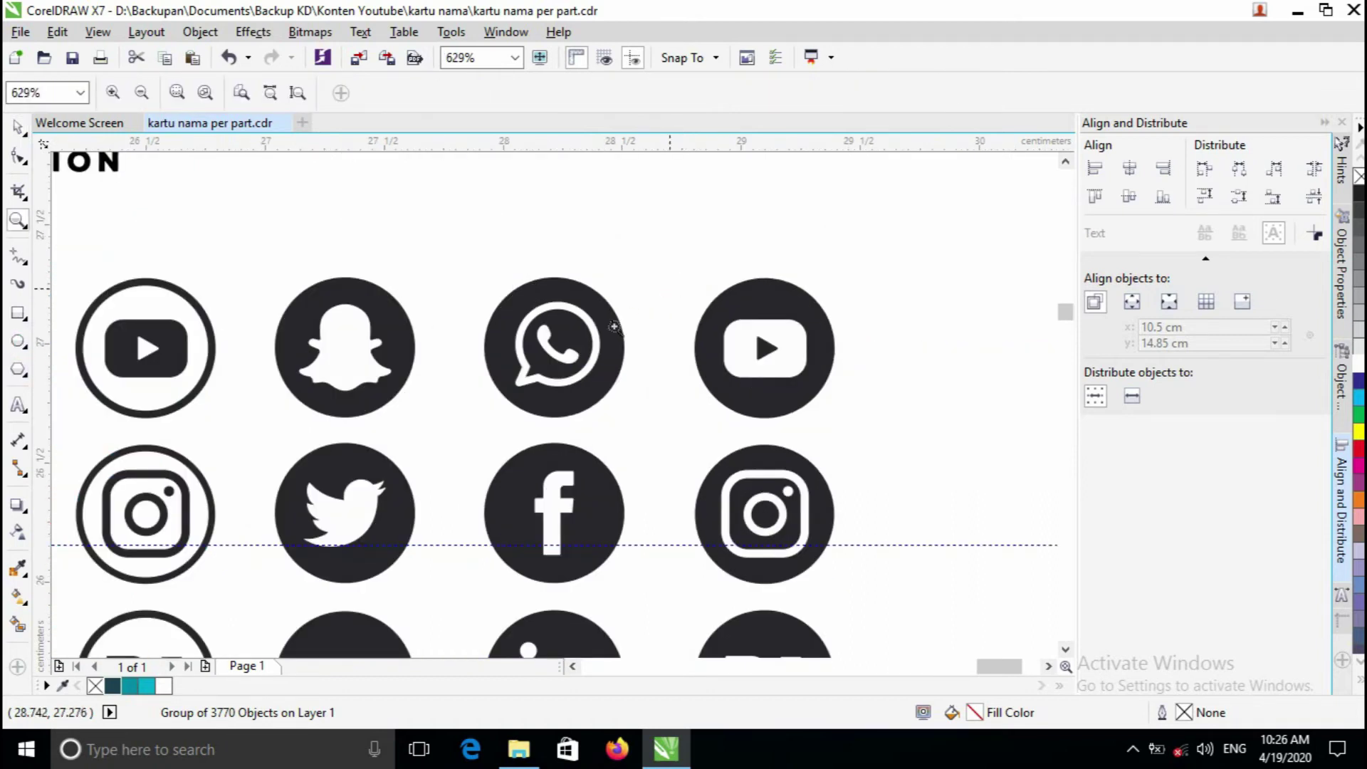
pyautogui.click(550, 348)
pyautogui.press('space')
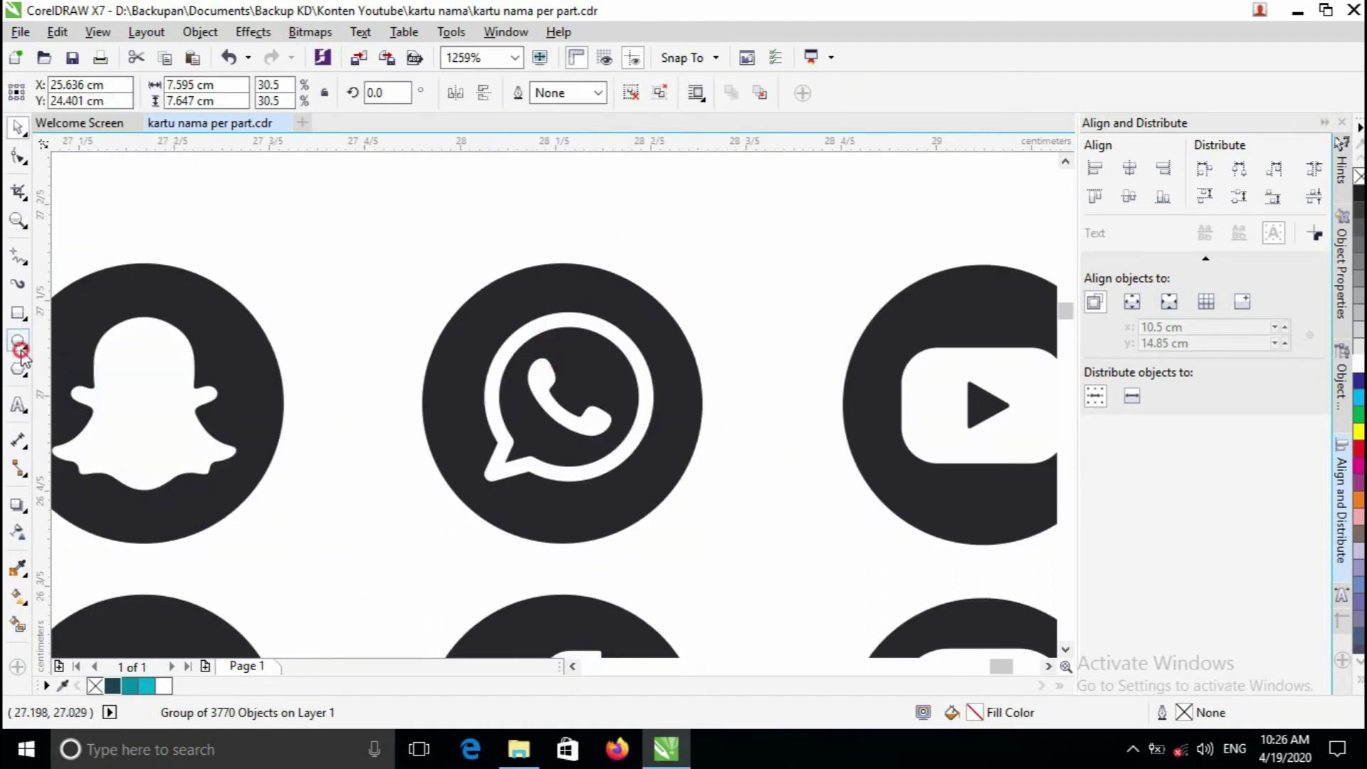
# - Draw a circle and position it exactly over the WhatsApp icon
pyautogui.click(20, 344)
pyautogui.moveTo(530, 335); pyautogui.dragTo(731, 582)
pyautogui.moveTo(648, 455); pyautogui.dragTo(567, 407)
pyautogui.scroll(2, 624, 319)
pyautogui.press('z')
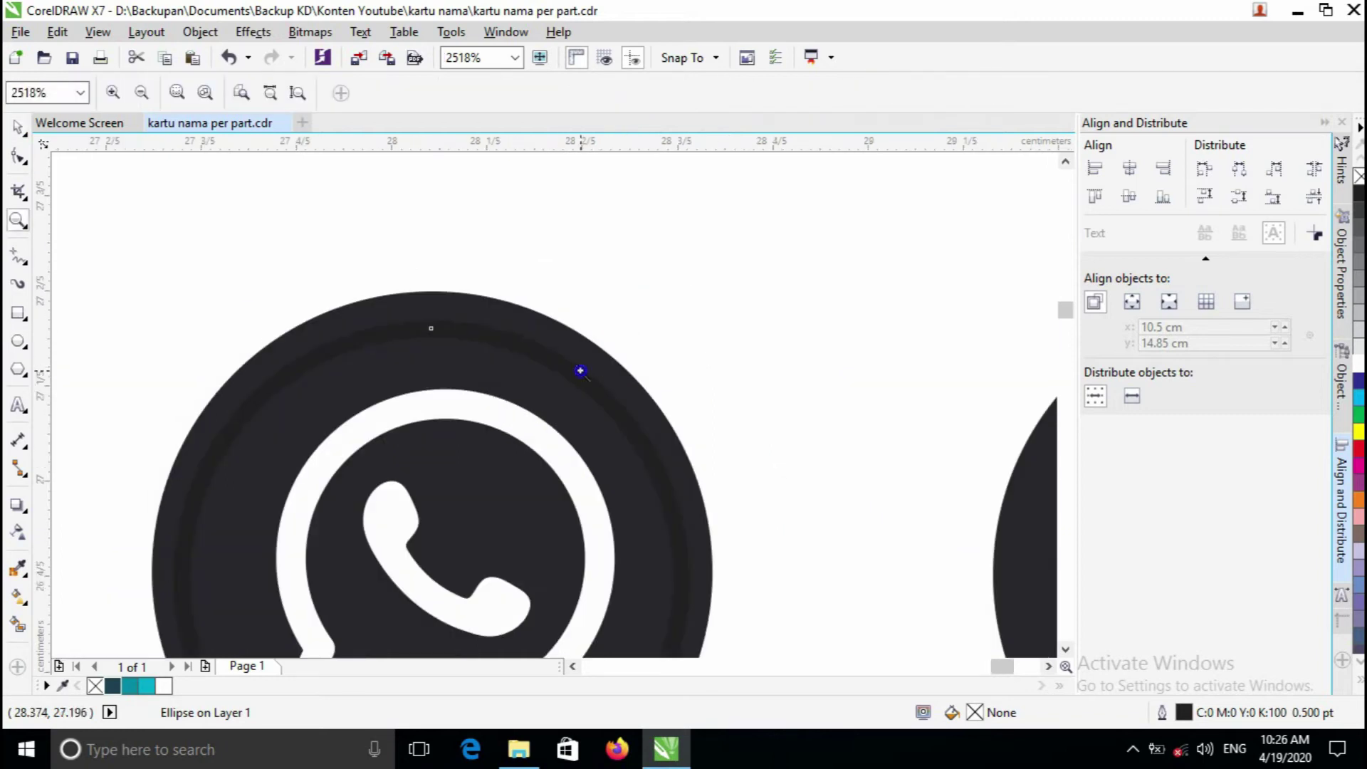
pyautogui.rightClick(541, 446)
pyautogui.click(541, 424)
pyautogui.scroll(-4, 565, 434)
pyautogui.press('space')
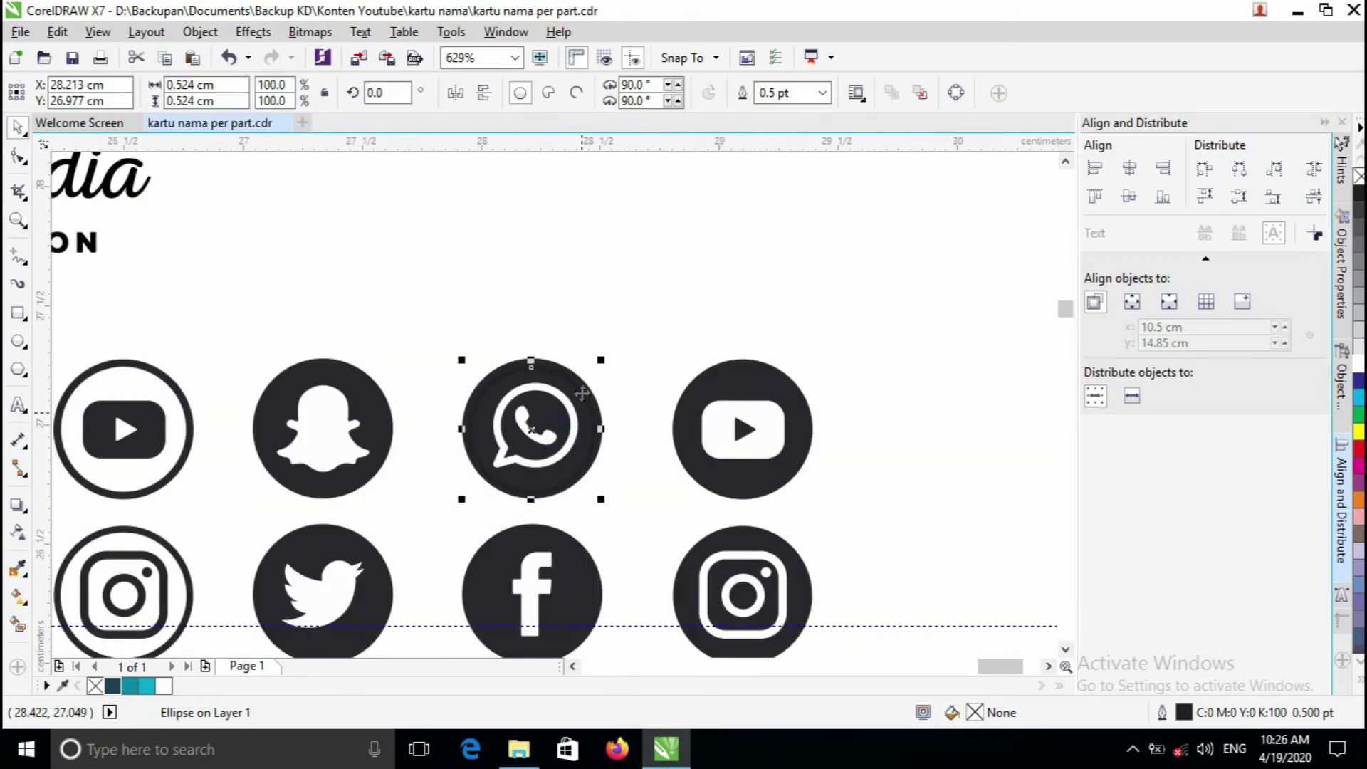
# - Select the WhatsApp circle together with the icon collection to isolate the round WhatsApp icon
pyautogui.keyDown('shift'); pyautogui.click(713, 399); pyautogui.keyUp('shift')
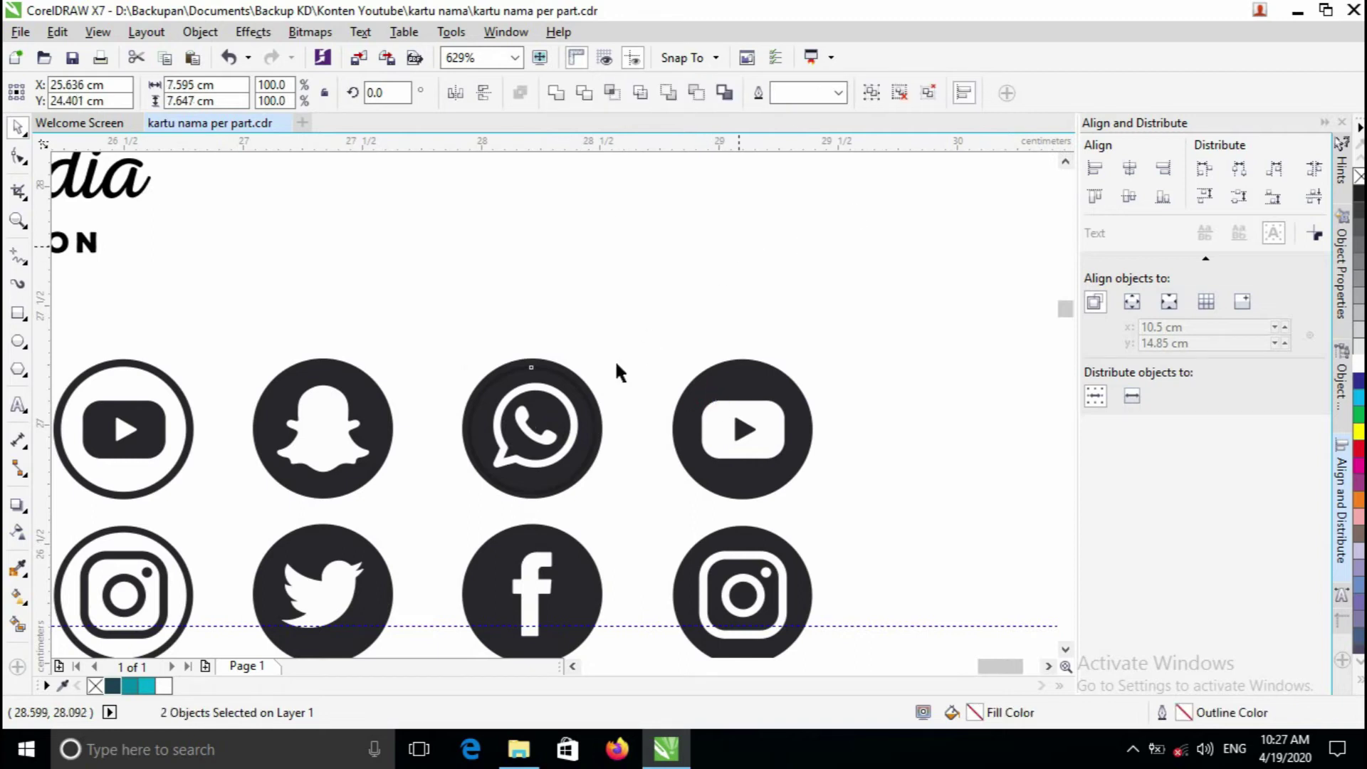
pyautogui.scroll(-2, 614, 359)
pyautogui.scroll(1, 650, 285)
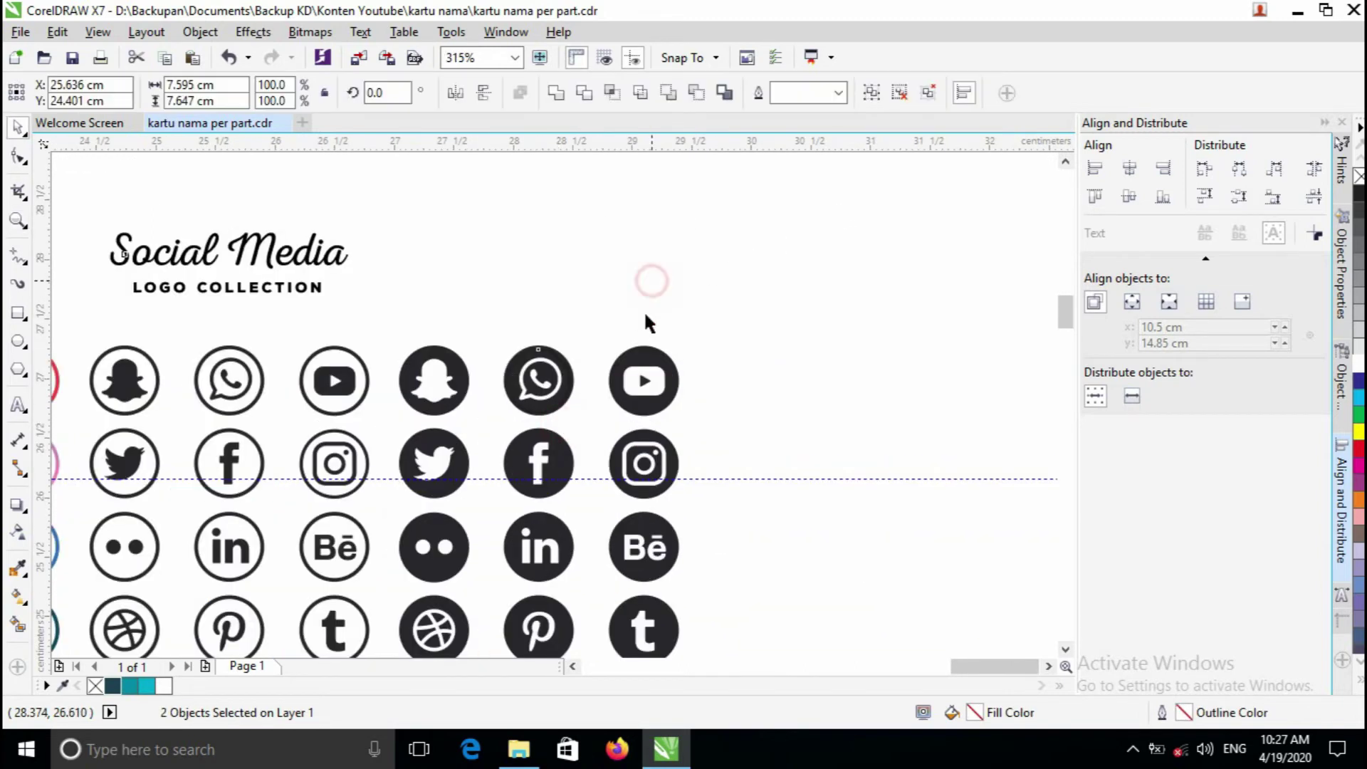
pyautogui.scroll(1, 532, 343)
pyautogui.click(873, 292)
pyautogui.click(610, 411)
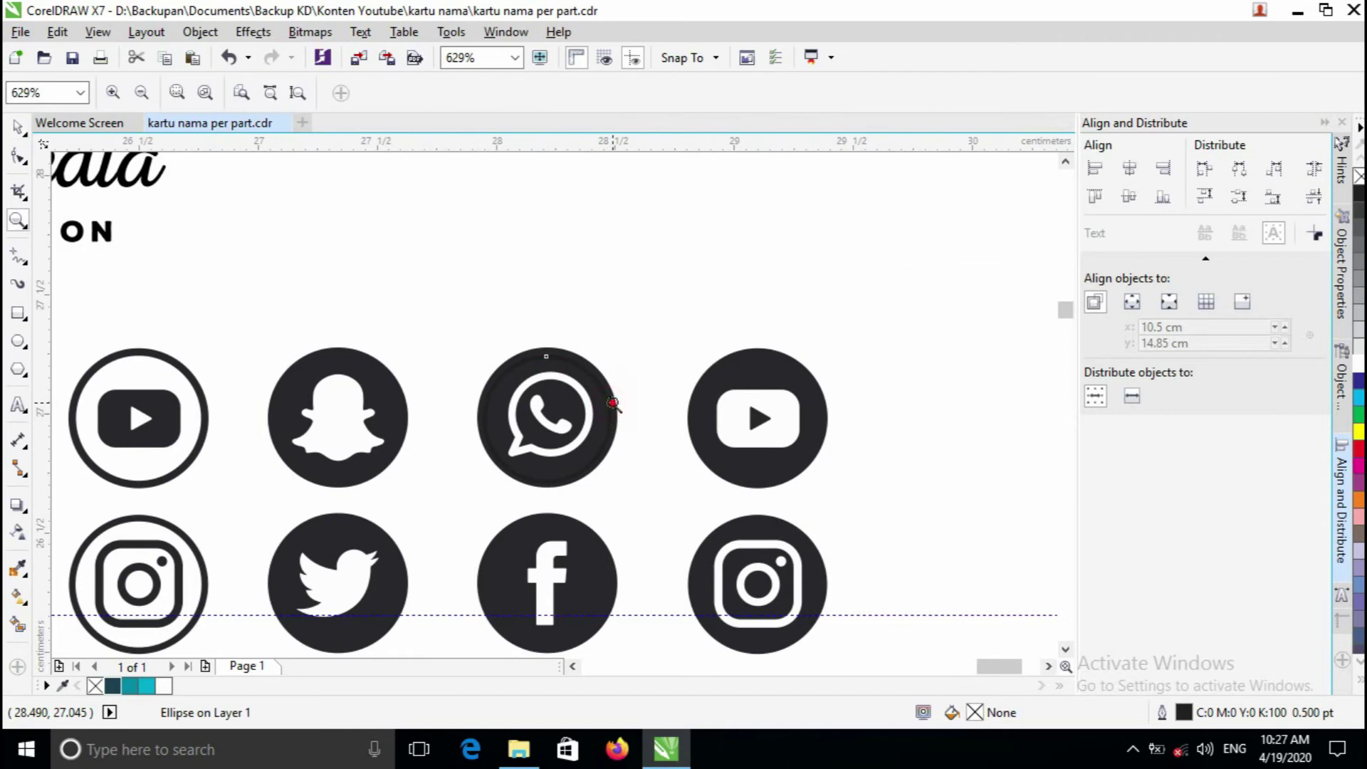
pyautogui.scroll(1, 671, 398)
pyautogui.keyDown('shift'); pyautogui.click(783, 370); pyautogui.keyUp('shift')
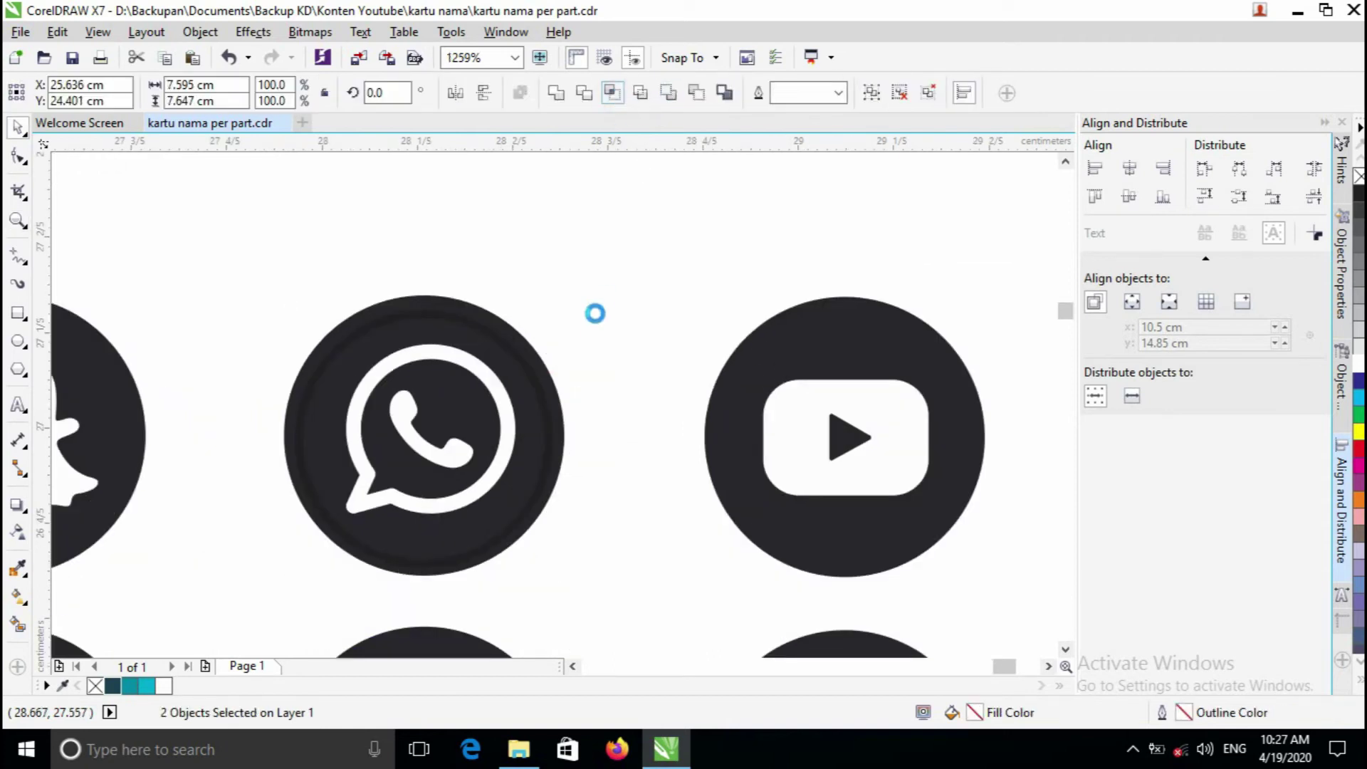
pyautogui.scroll(-1, 595, 313)
pyautogui.press('z')
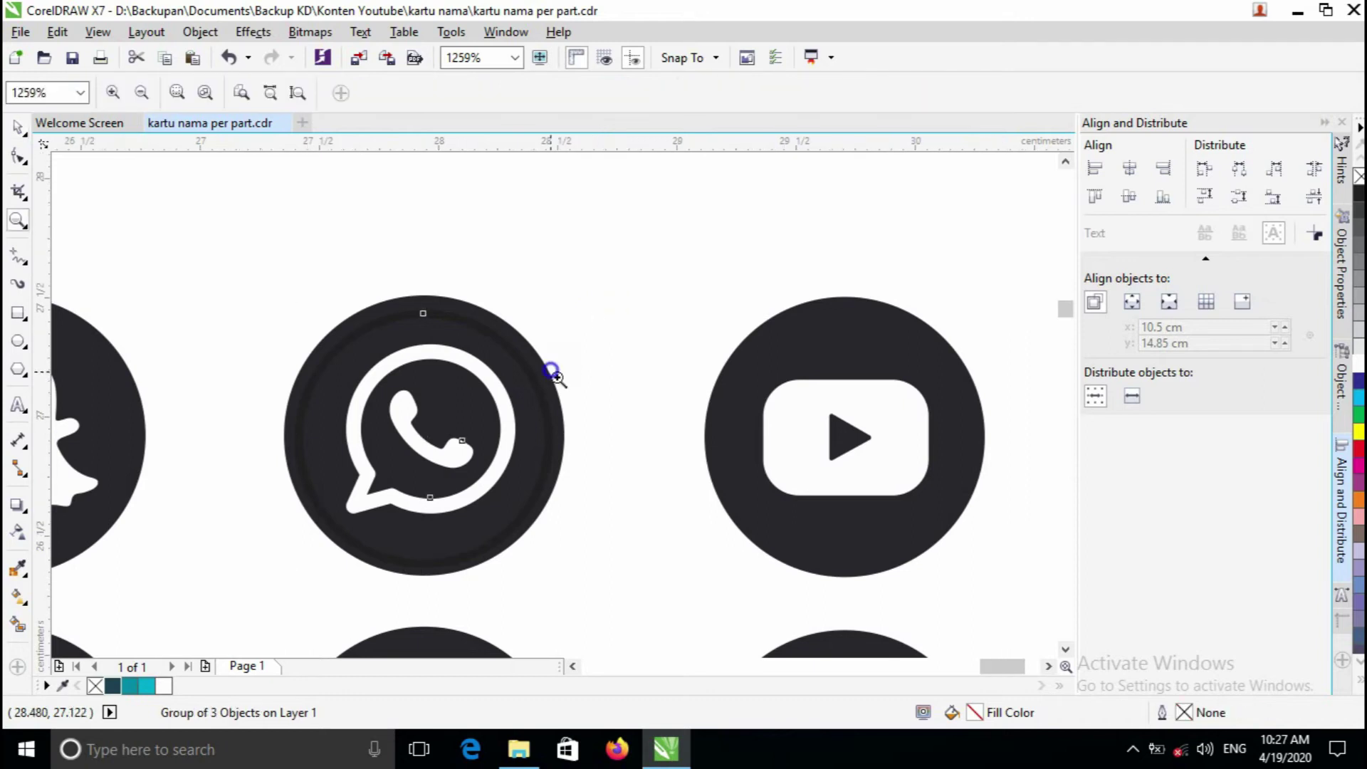
pyautogui.scroll(-2, 556, 398)
pyautogui.click(558, 444)
pyautogui.press('space')
pyautogui.click(742, 388)
pyautogui.click(551, 332)
pyautogui.press('z')
pyautogui.click(532, 385)
pyautogui.scroll(-1, 537, 368)
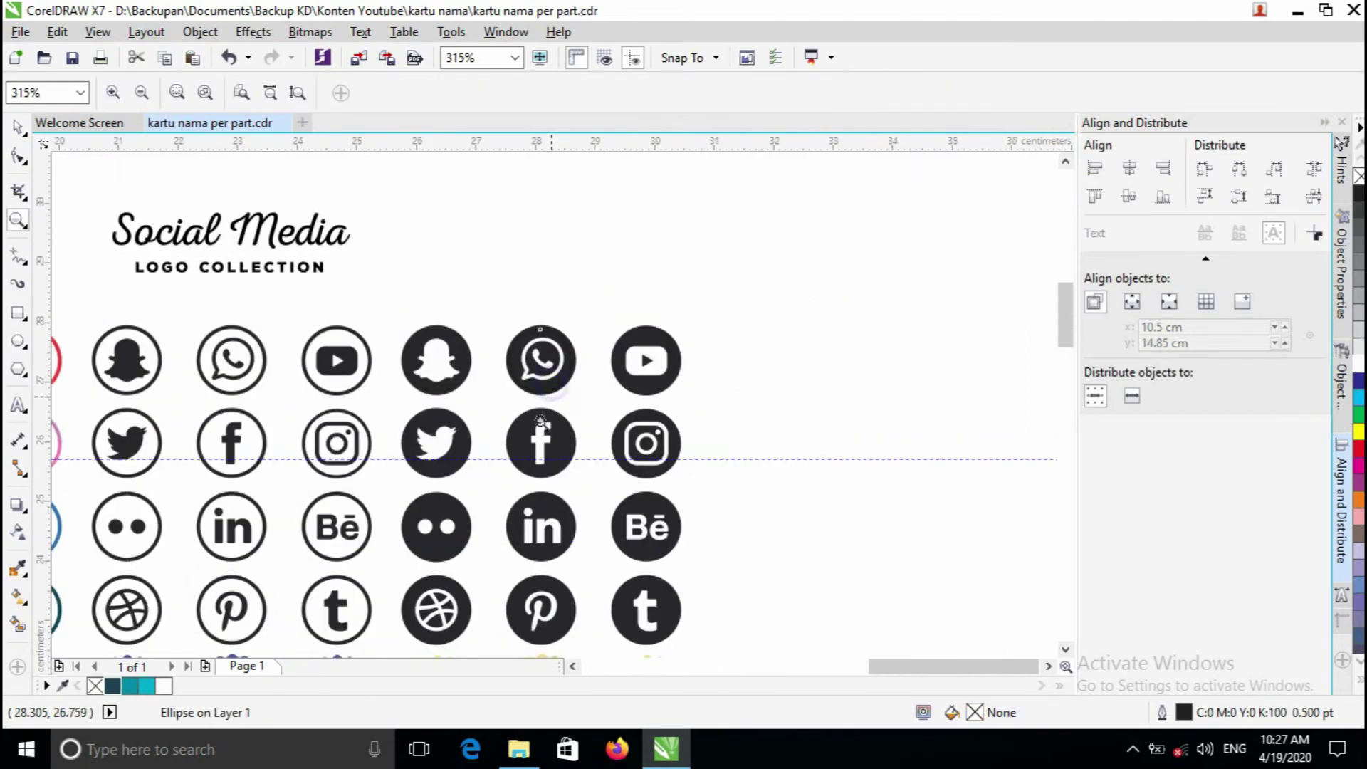
pyautogui.moveTo(513, 439); pyautogui.dragTo(543, 409)
pyautogui.press('space')
# - Centre the leftover circle on the Dribbble icon and intersect it with the collection
pyautogui.moveTo(573, 331); pyautogui.dragTo(450, 581)
pyautogui.press('z')
pyautogui.click(462, 613)
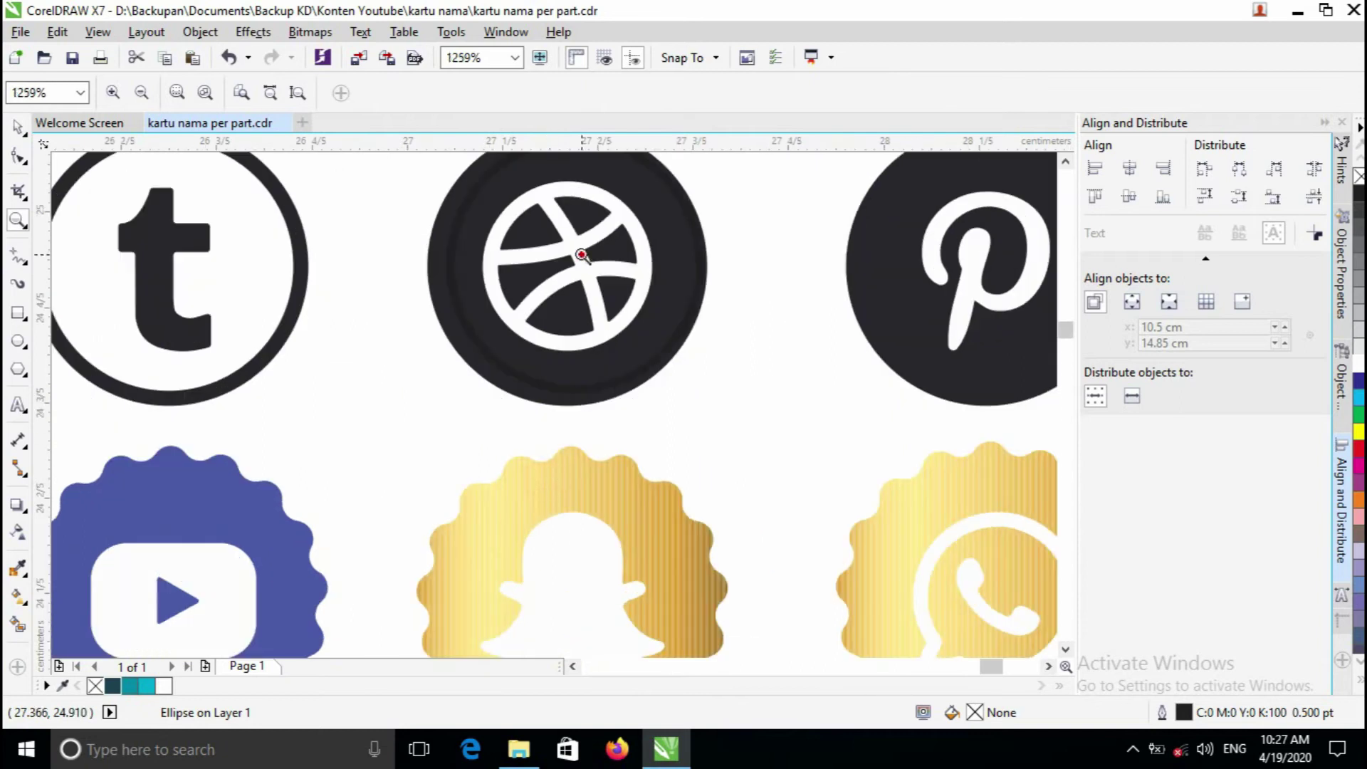
pyautogui.click(579, 254)
pyautogui.scroll(-1, 552, 420)
pyautogui.press('space')
pyautogui.moveTo(548, 433); pyautogui.dragTo(556, 435)
pyautogui.scroll(1, 556, 435)
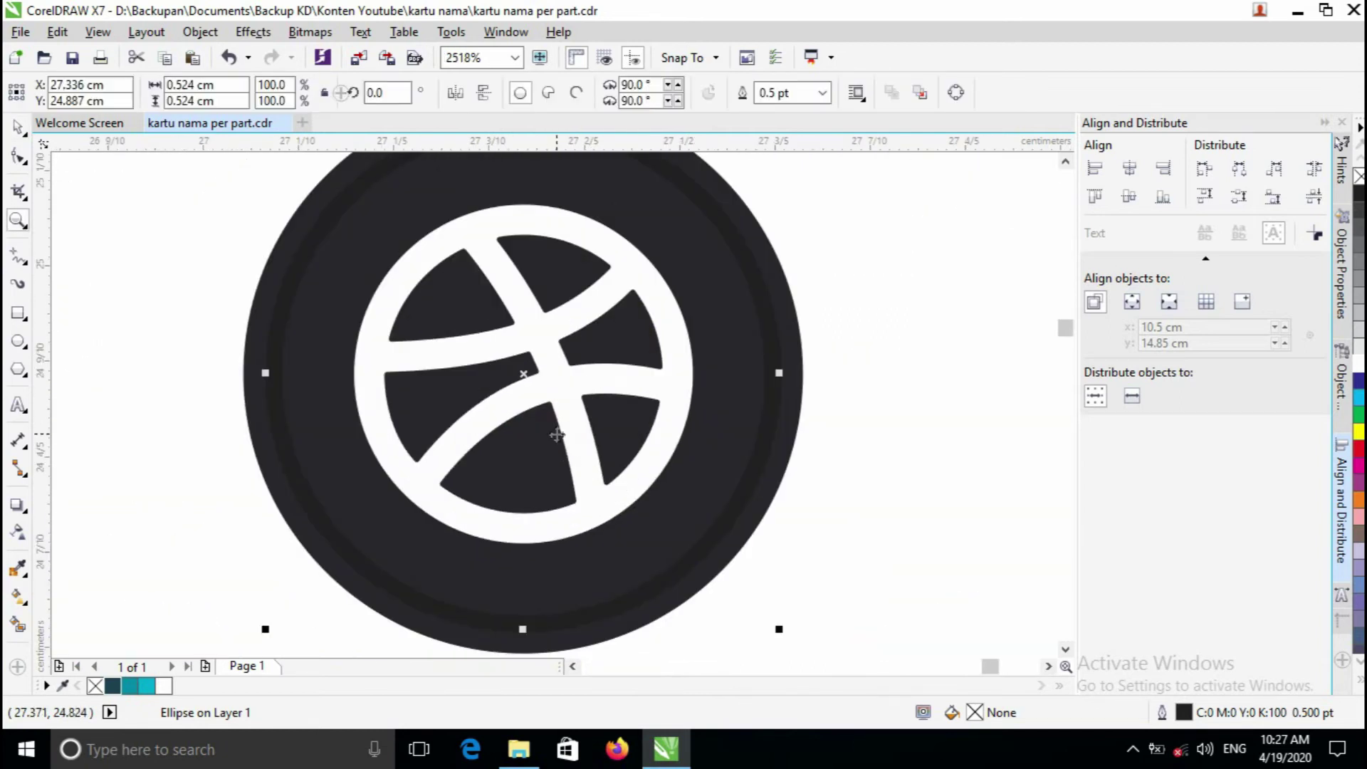
pyautogui.scroll(-2, 586, 382)
pyautogui.keyDown('shift'); pyautogui.click(727, 394); pyautogui.keyUp('shift')
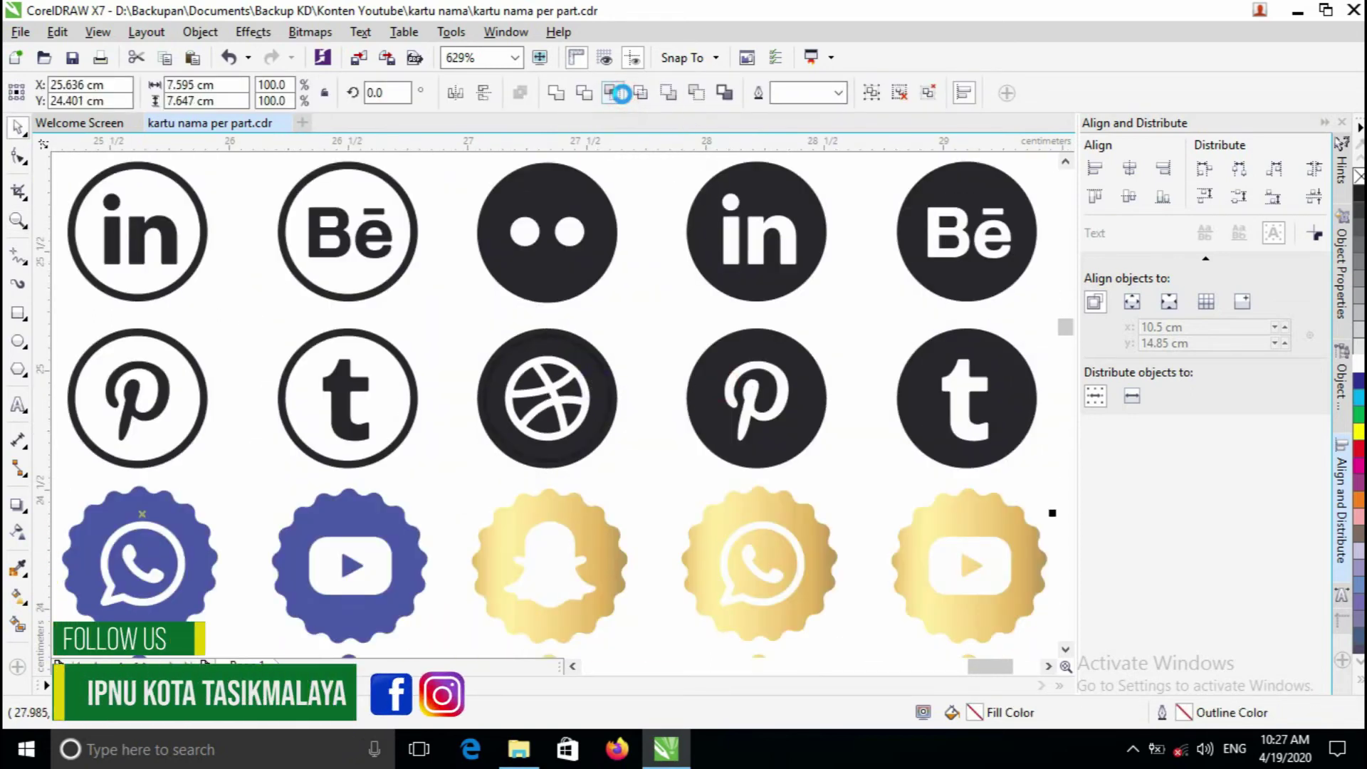
pyautogui.click(621, 93)
# - Delete the remaining social media icon collection
pyautogui.press('z')
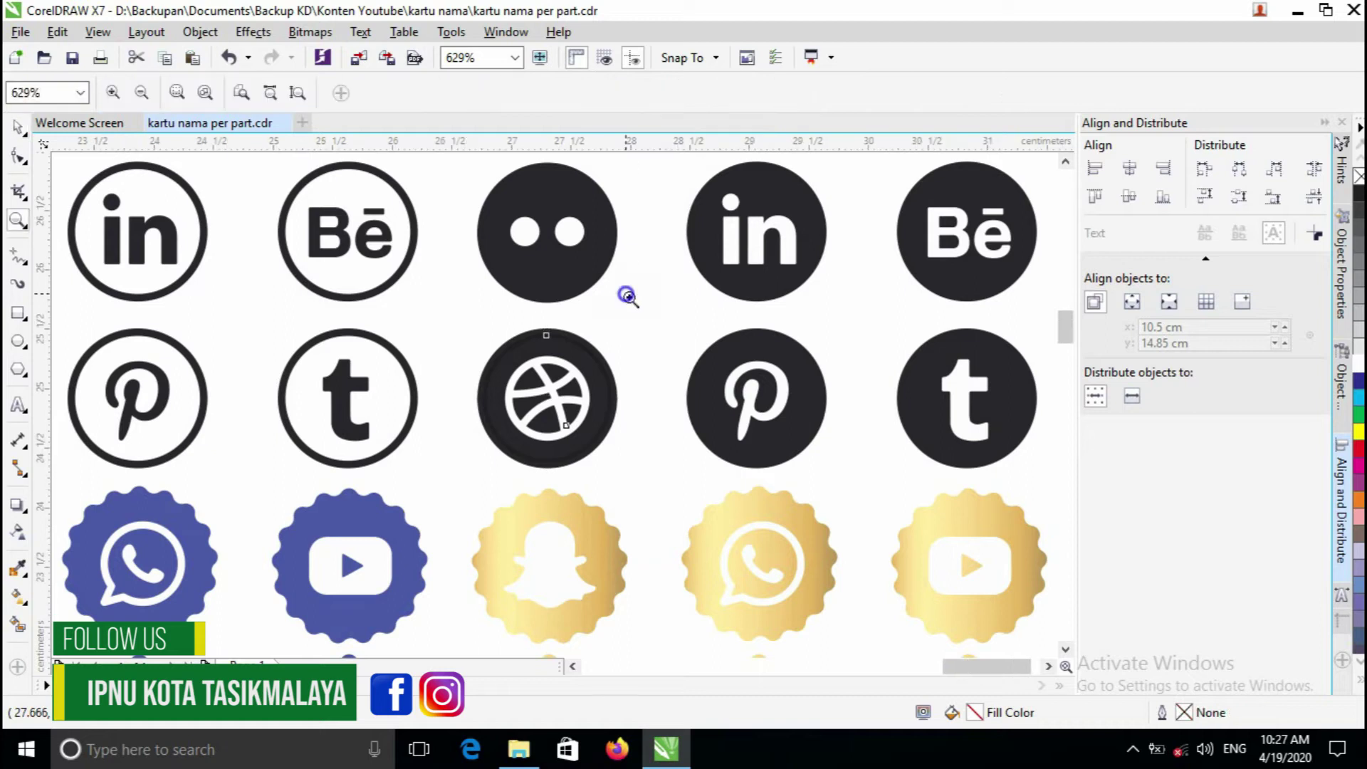
pyautogui.scroll(-3, 535, 378)
pyautogui.scroll(-1, 535, 378)
pyautogui.press('space')
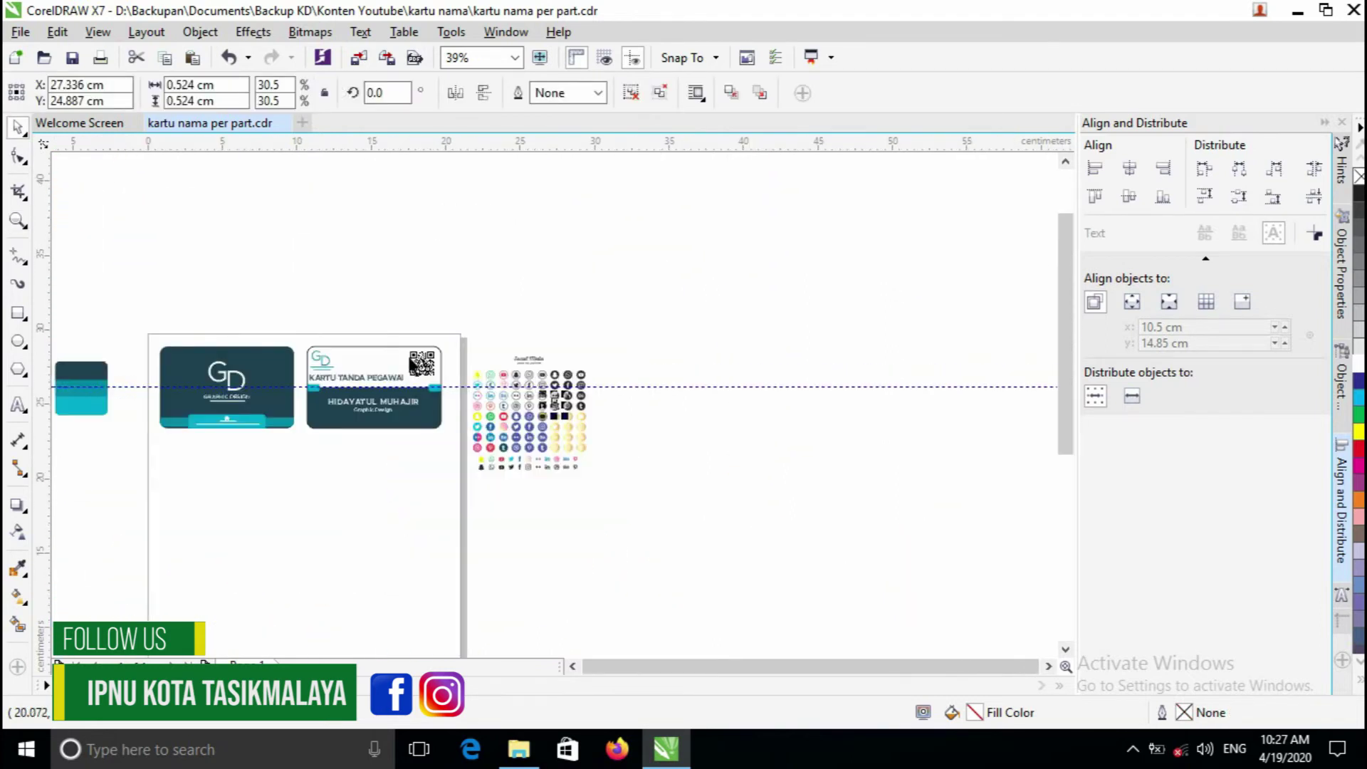
pyautogui.scroll(1, 556, 427)
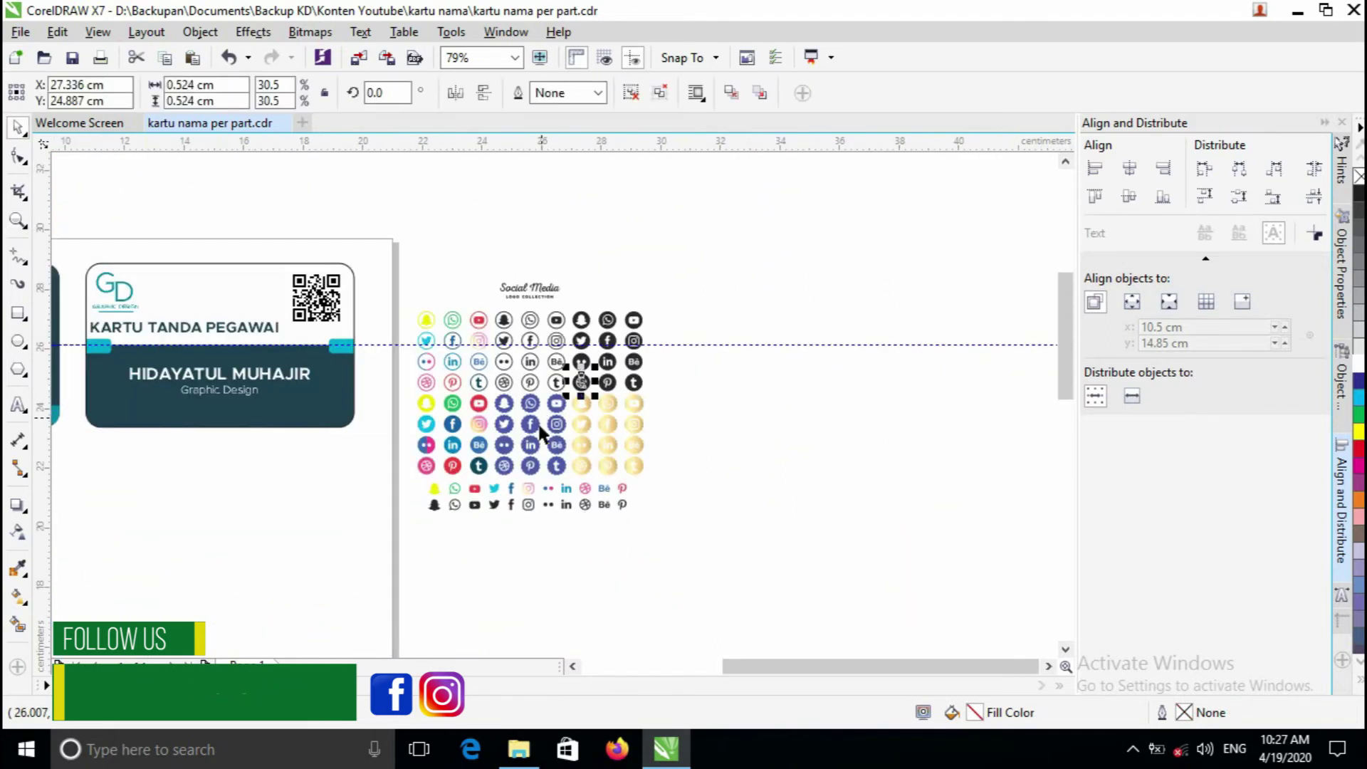
pyautogui.click(502, 401)
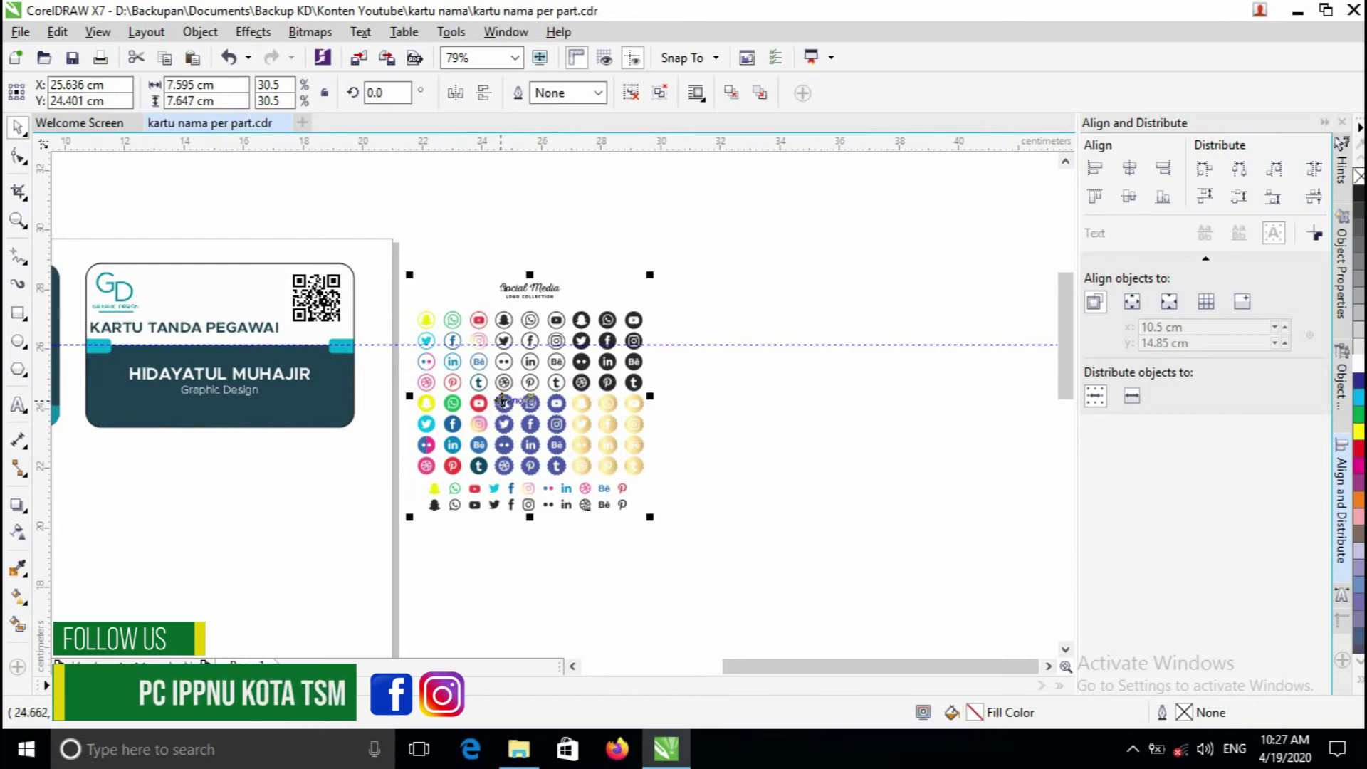
pyautogui.press('Delete')
# - Select both the WhatsApp and Dribbble icons together
pyautogui.press('z')
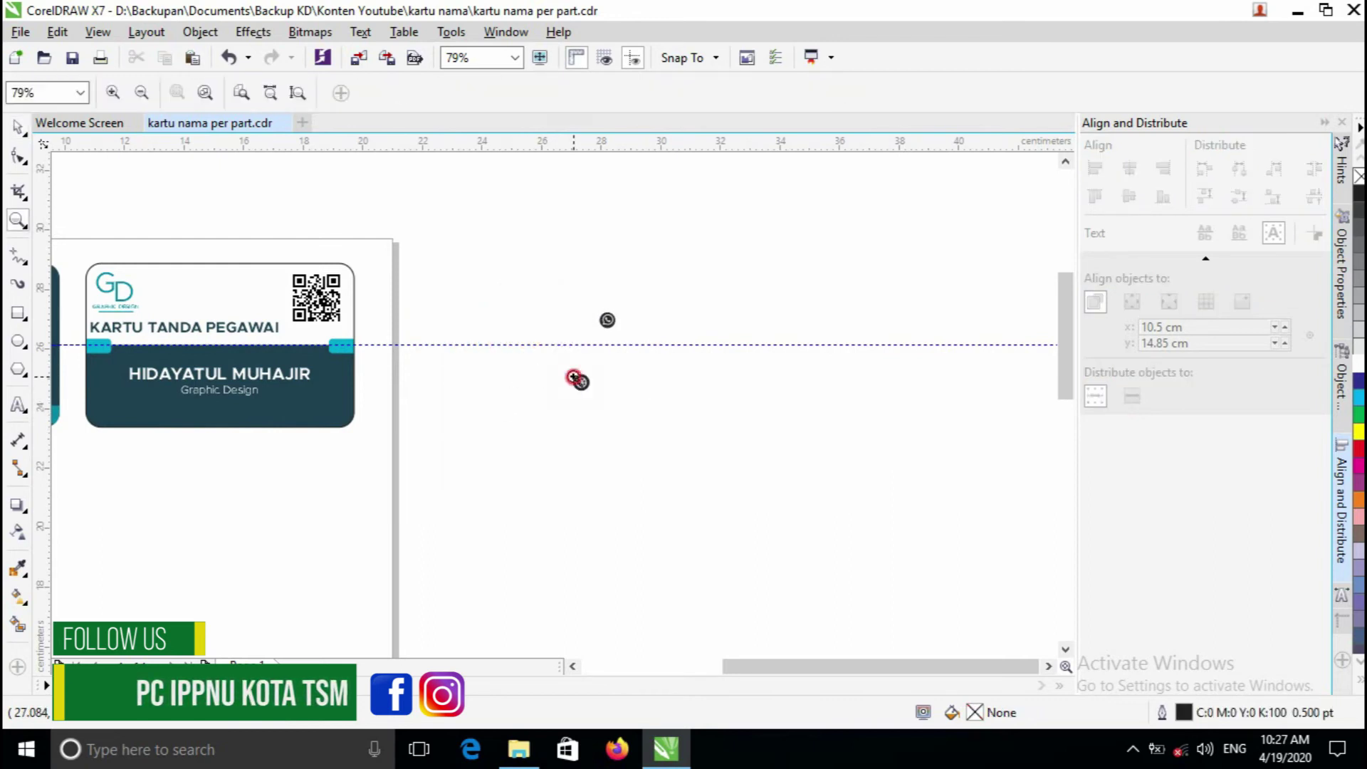
pyautogui.click(574, 375)
pyautogui.click(577, 356)
pyautogui.press('space')
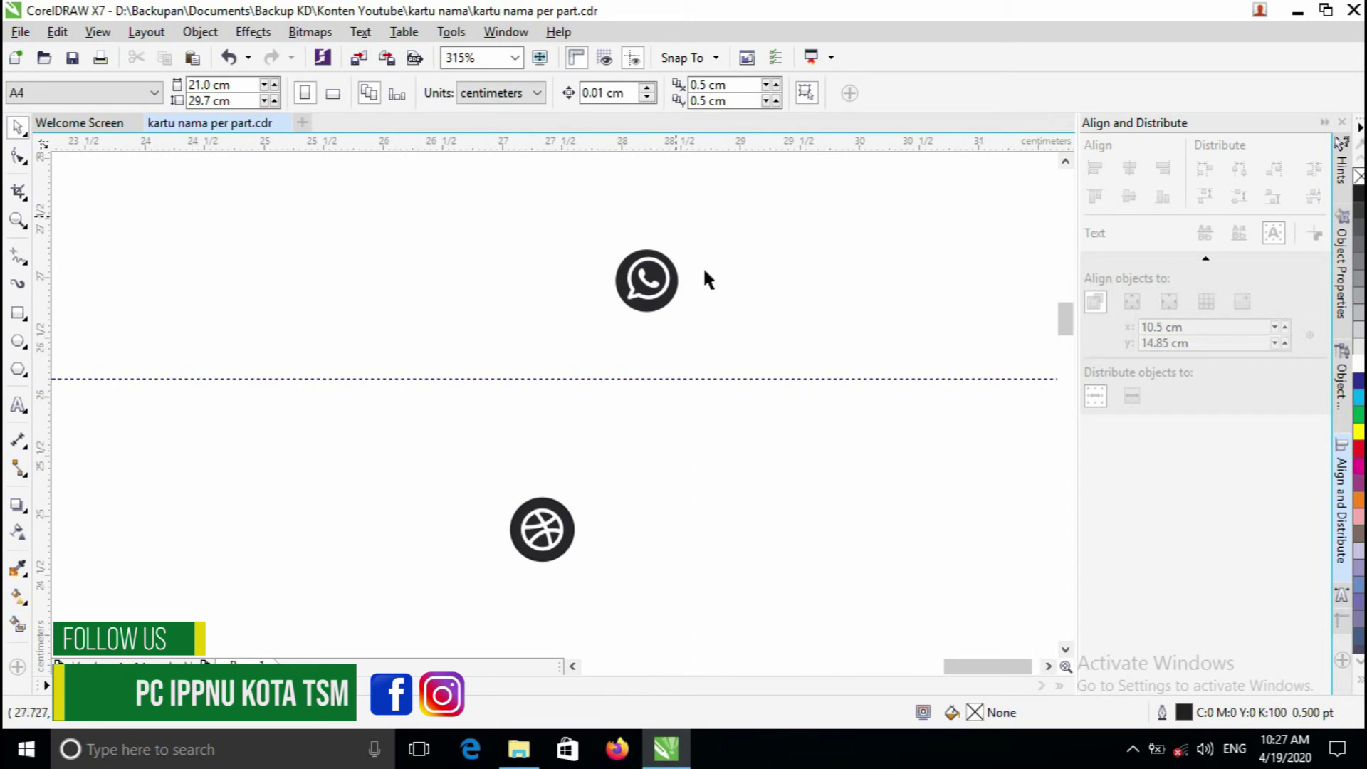
pyautogui.click(661, 308)
pyautogui.click(624, 480)
pyautogui.click(573, 528)
pyautogui.click(596, 465)
pyautogui.moveTo(469, 225); pyautogui.dragTo(759, 568)
# - Move both icons onto the ID card
pyautogui.press('space')
pyautogui.scroll(-2, 391, 442)
pyautogui.scroll(1, 796, 406)
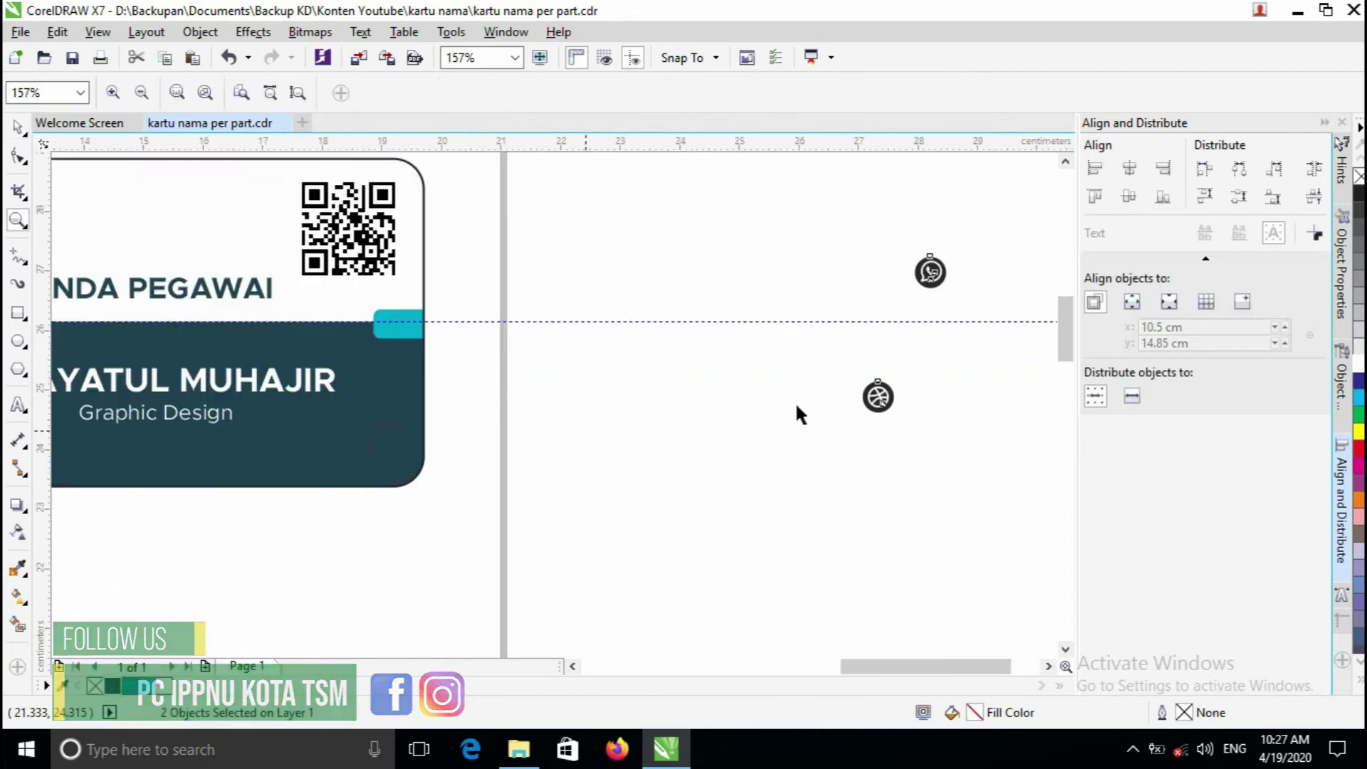
pyautogui.press('space')
pyautogui.moveTo(907, 336); pyautogui.dragTo(330, 490)
pyautogui.press('space')
pyautogui.click(330, 490)
pyautogui.rightClick(330, 490)
pyautogui.press('space')
# - Place the WhatsApp icon beside the Dribbble icon just below the card's lower edge
pyautogui.click(525, 428)
pyautogui.moveTo(579, 338); pyautogui.dragTo(586, 442)
pyautogui.press('space')
pyautogui.scroll(-1, 488, 382)
pyautogui.scroll(1, 431, 336)
pyautogui.press('space')
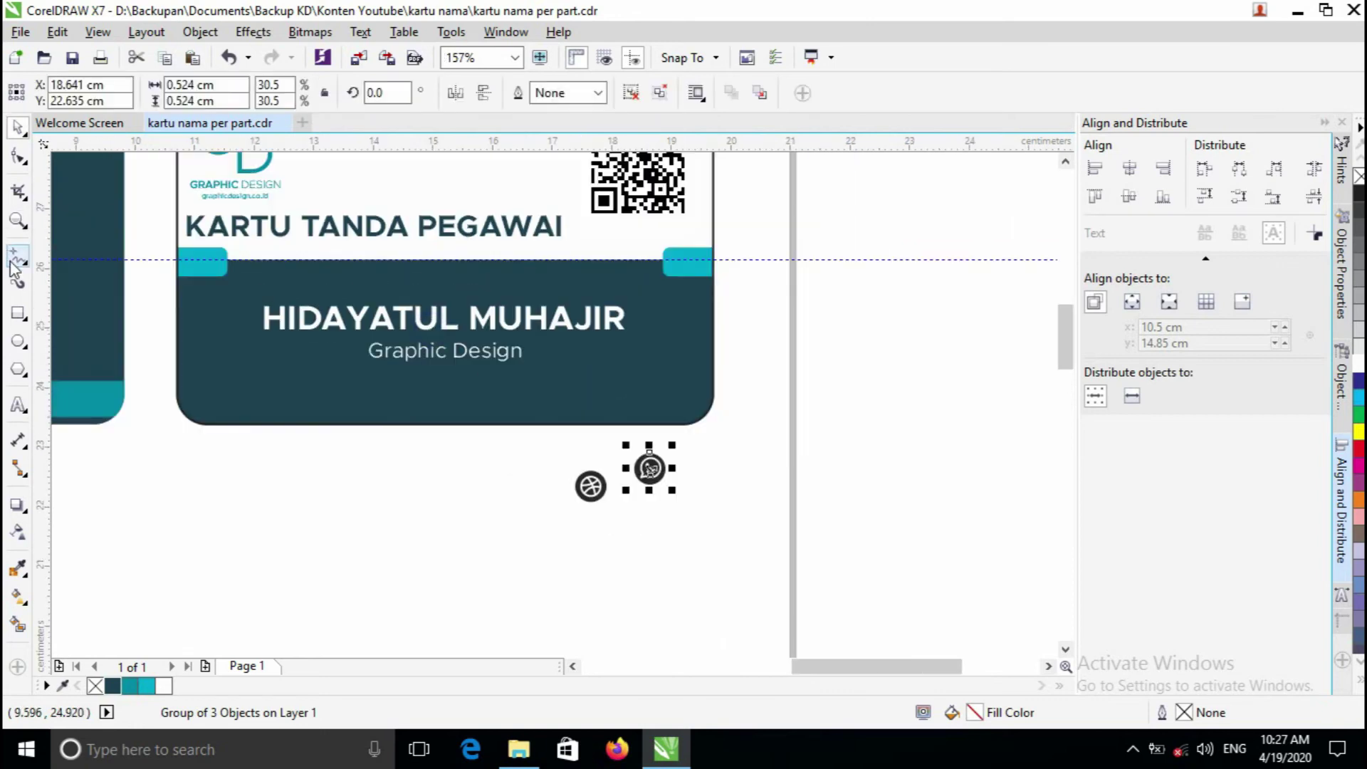
pyautogui.click(18, 313)
# - Draw a straight two-point divider line beneath 'Graphic Design' across the dark band
pyautogui.moveTo(213, 372); pyautogui.dragTo(413, 381)
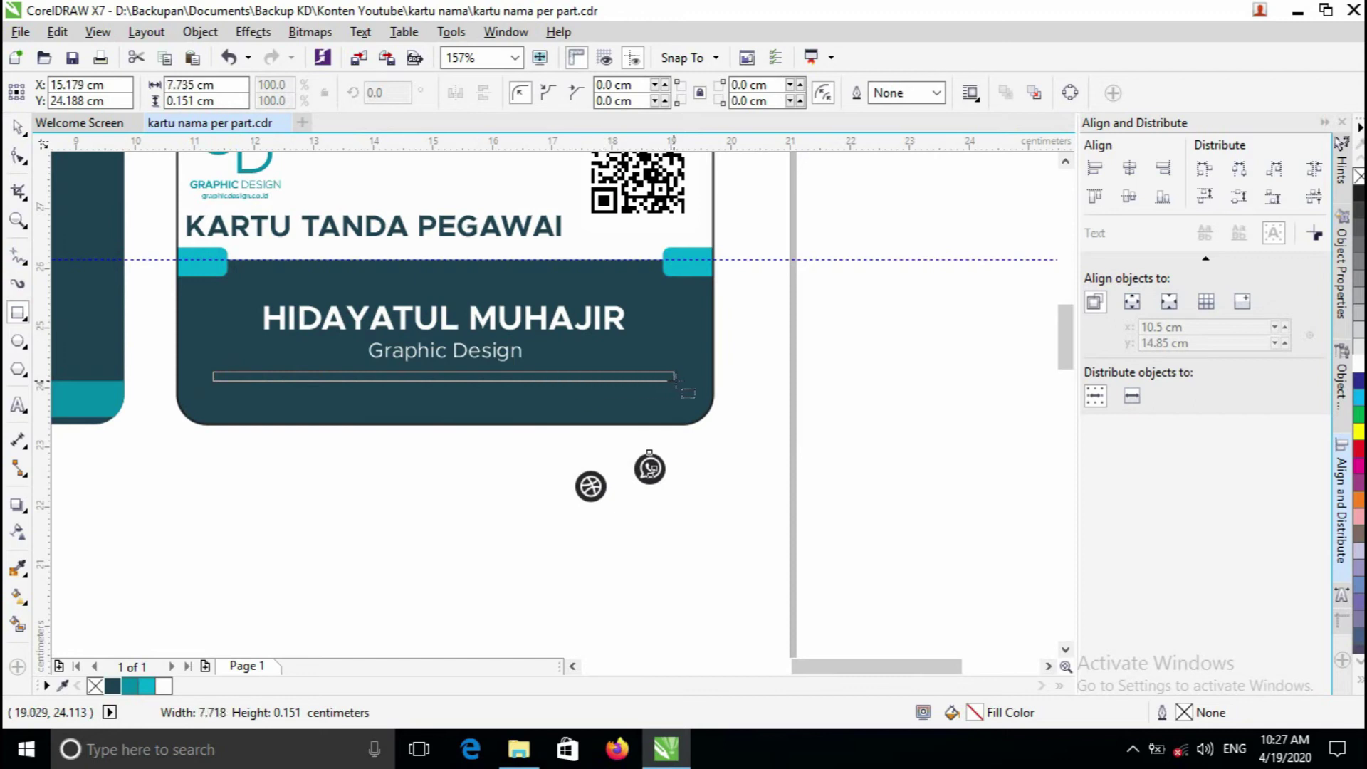
pyautogui.moveTo(681, 380); pyautogui.dragTo(682, 379)
pyautogui.press('Escape')
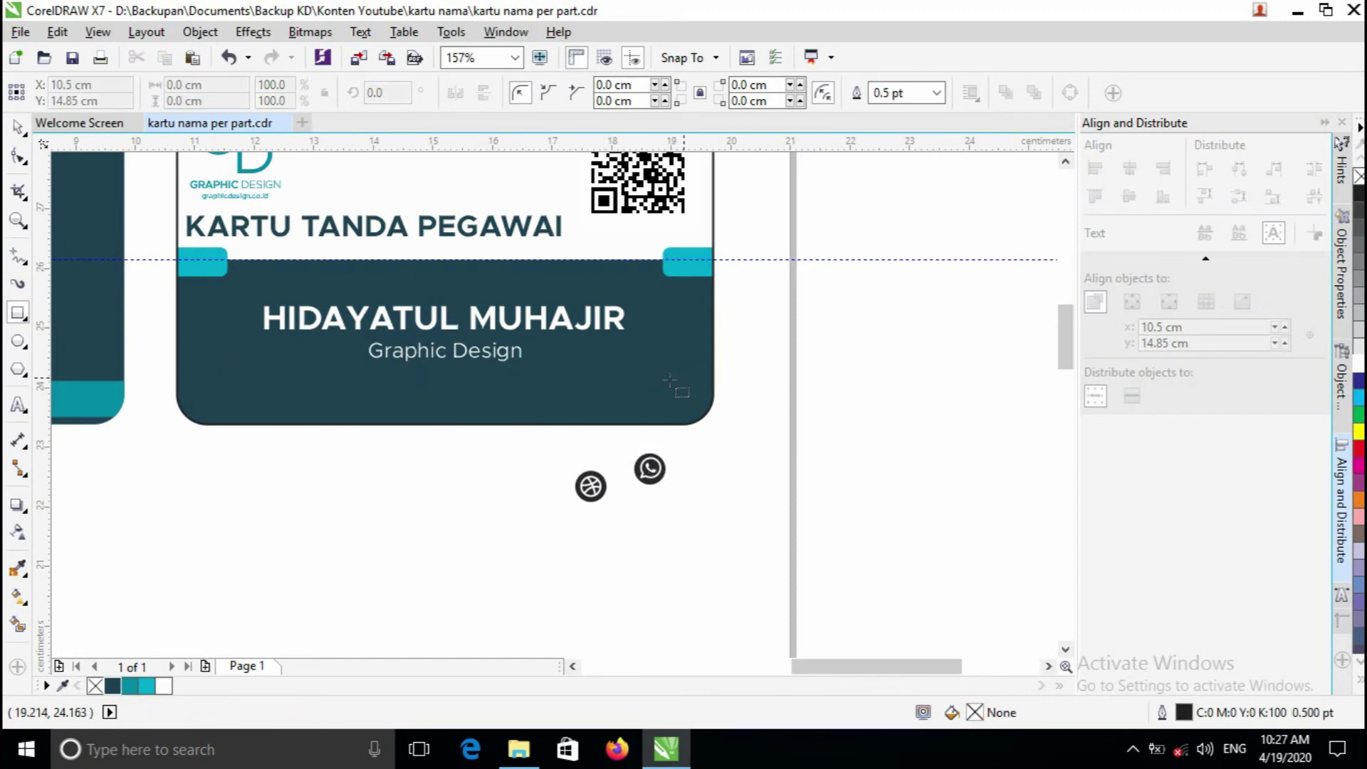
pyautogui.click(20, 265)
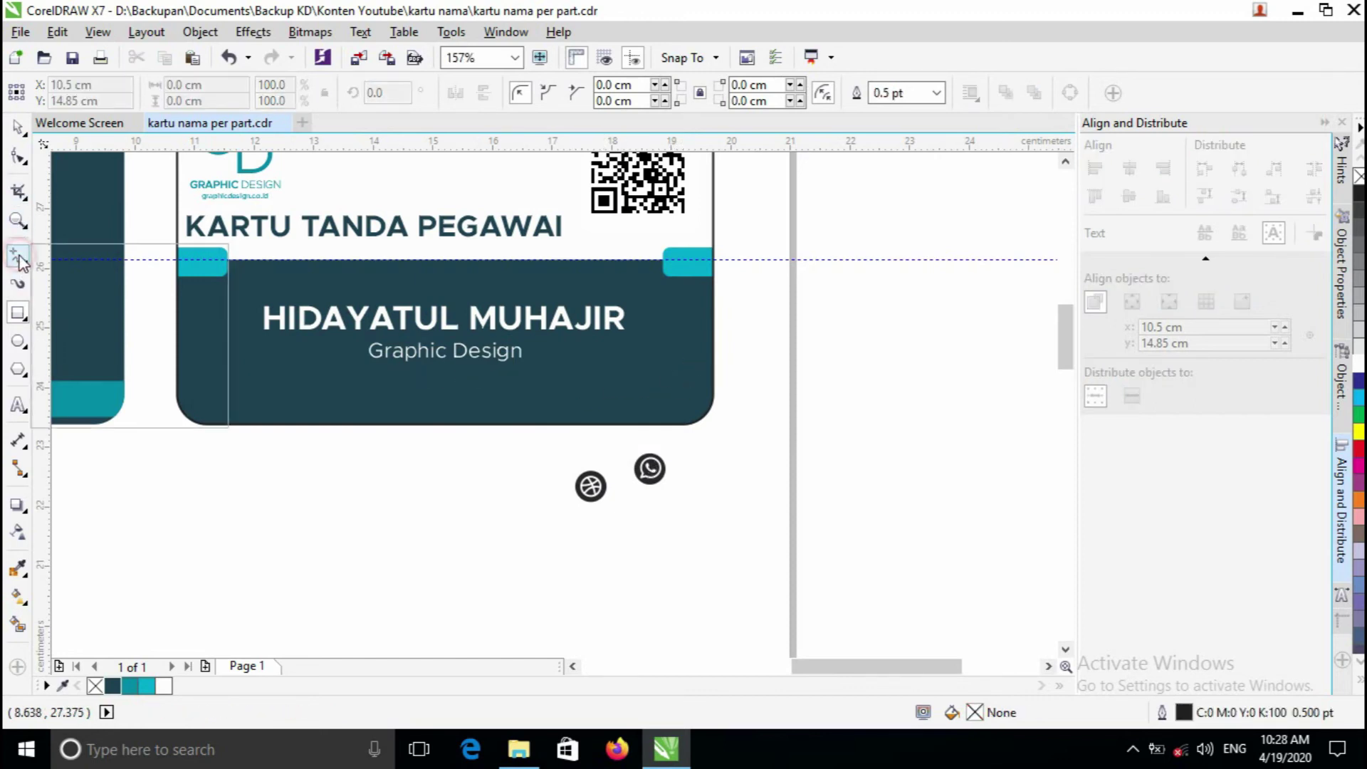
pyautogui.click(65, 272)
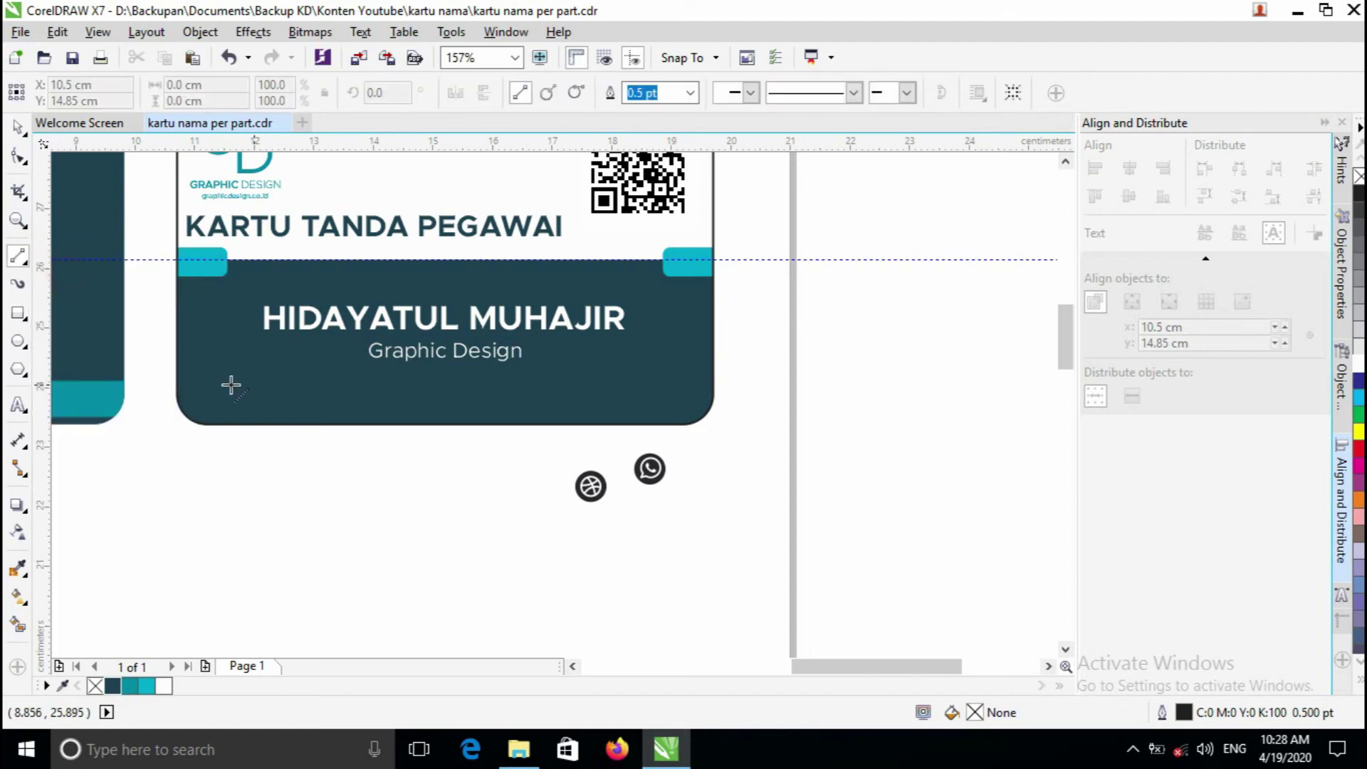
pyautogui.moveTo(215, 380); pyautogui.dragTo(550, 378)
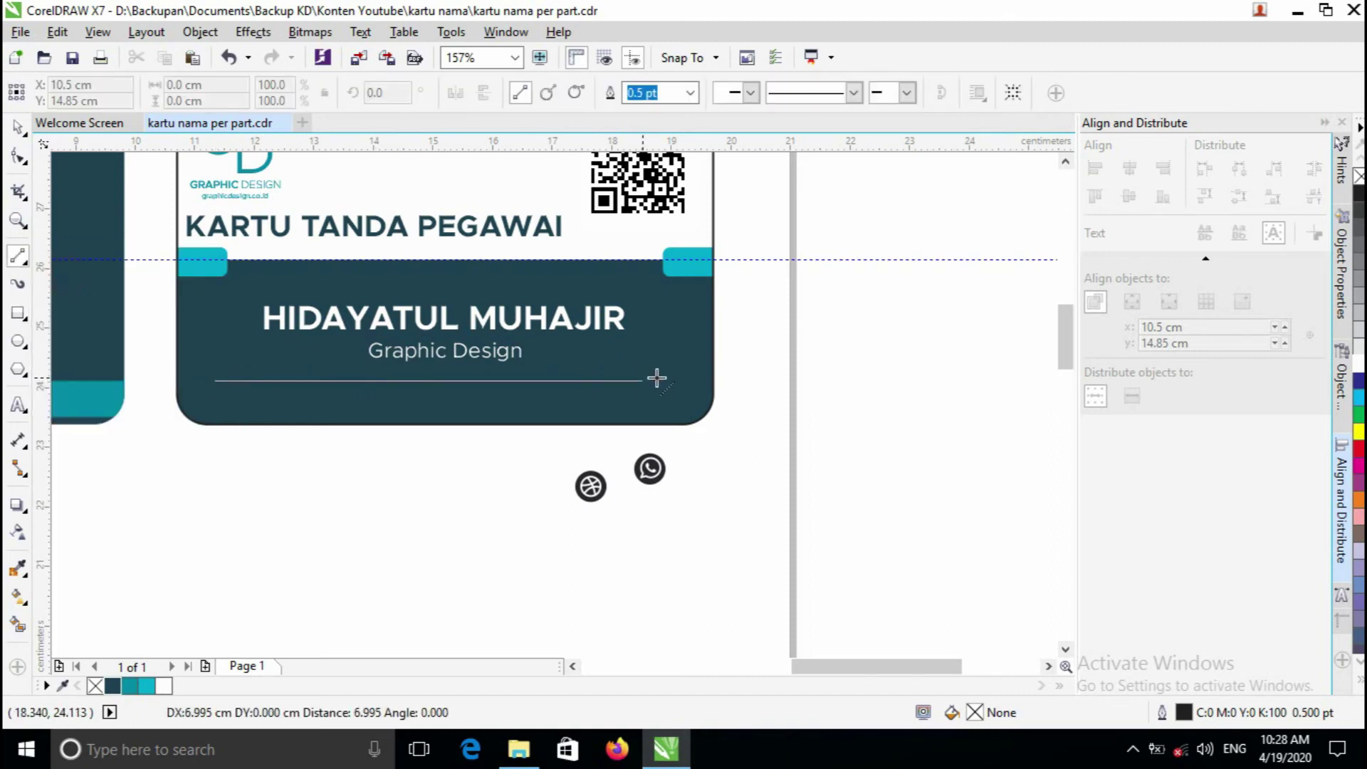
pyautogui.moveTo(672, 378); pyautogui.dragTo(672, 378)
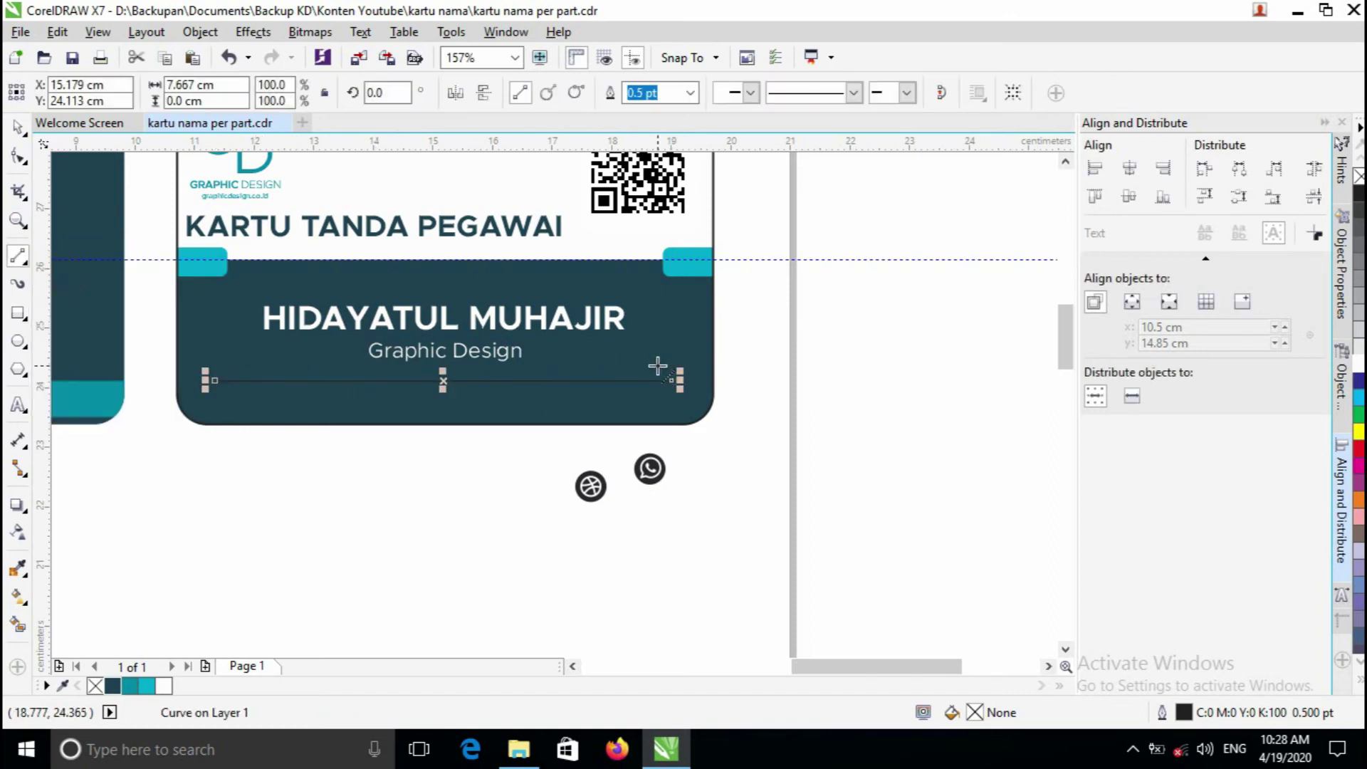
# - Set the divider line's outline thickness to 1.0 pt
pyautogui.click(694, 94)
pyautogui.click(644, 184)
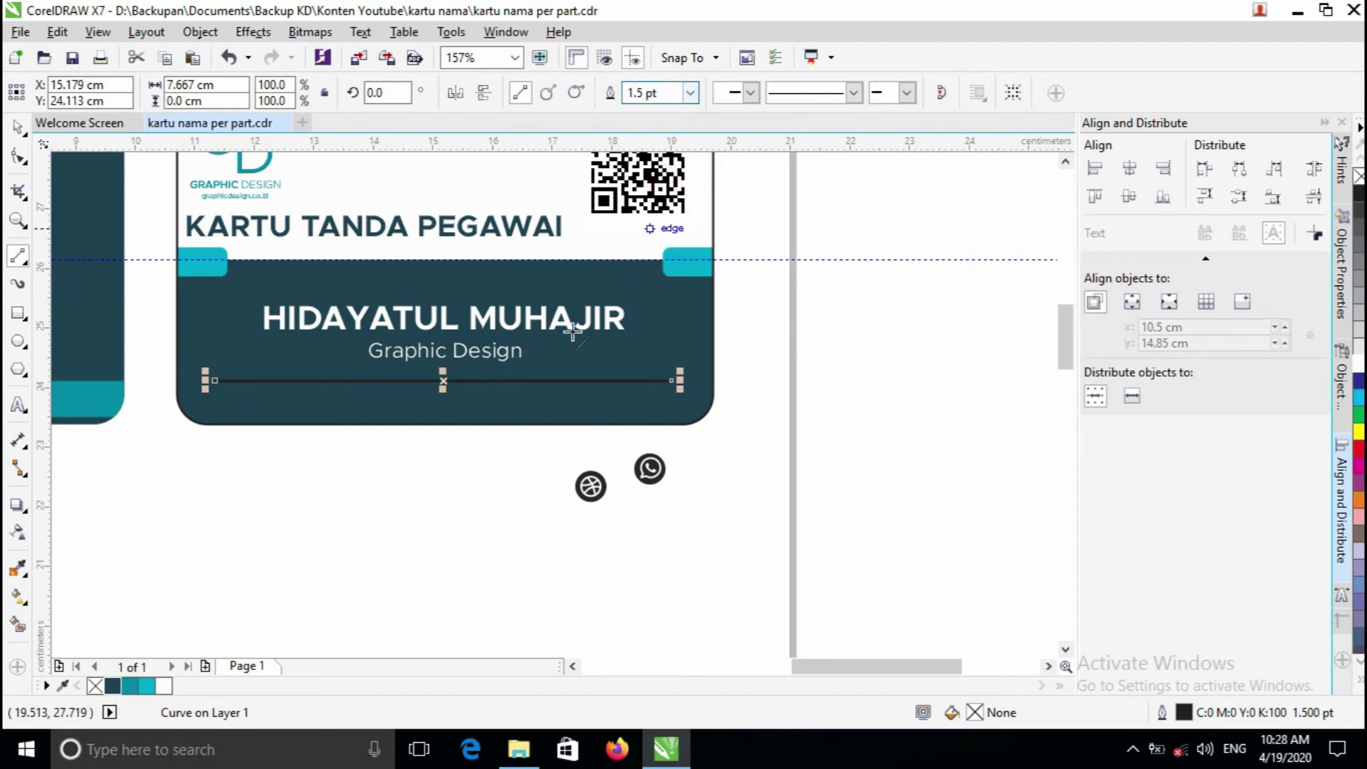
pyautogui.press('F2')
pyautogui.click(480, 345)
pyautogui.click(634, 93)
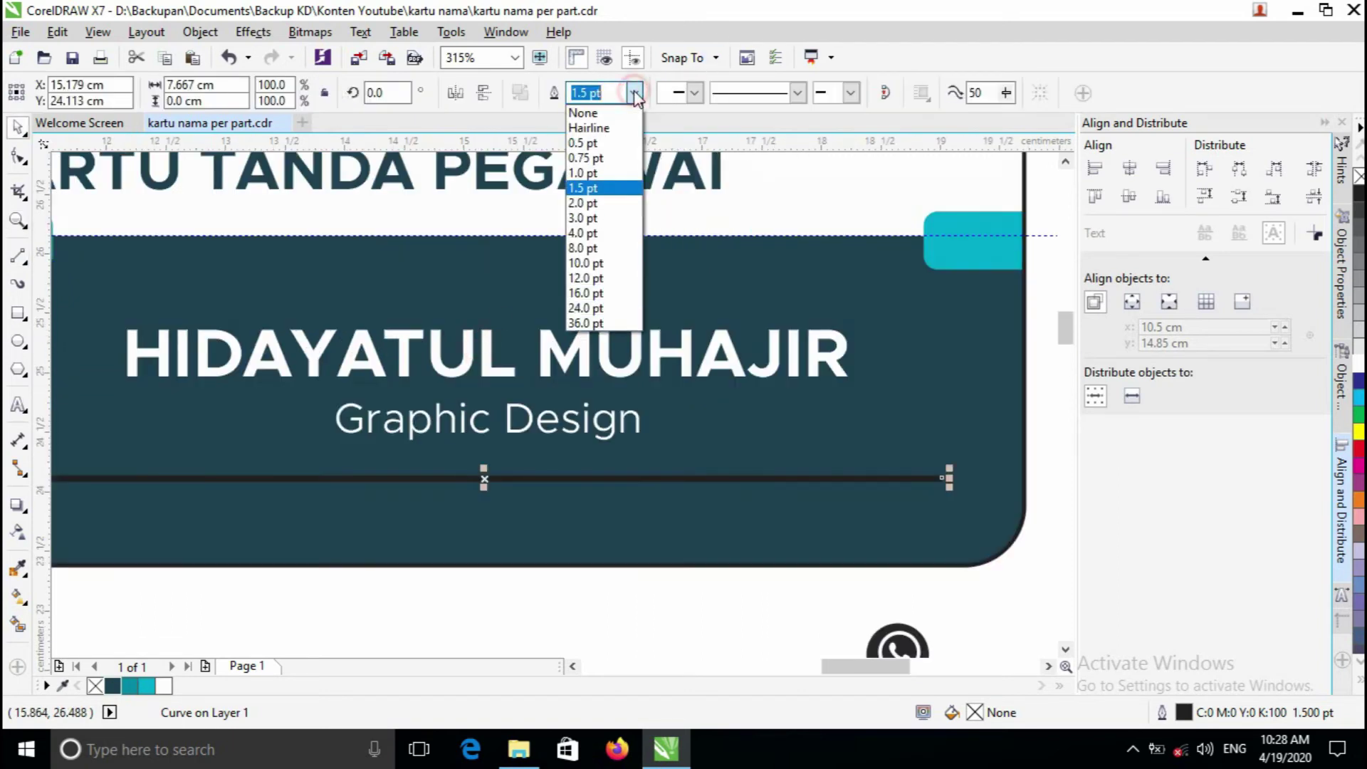
pyautogui.click(584, 173)
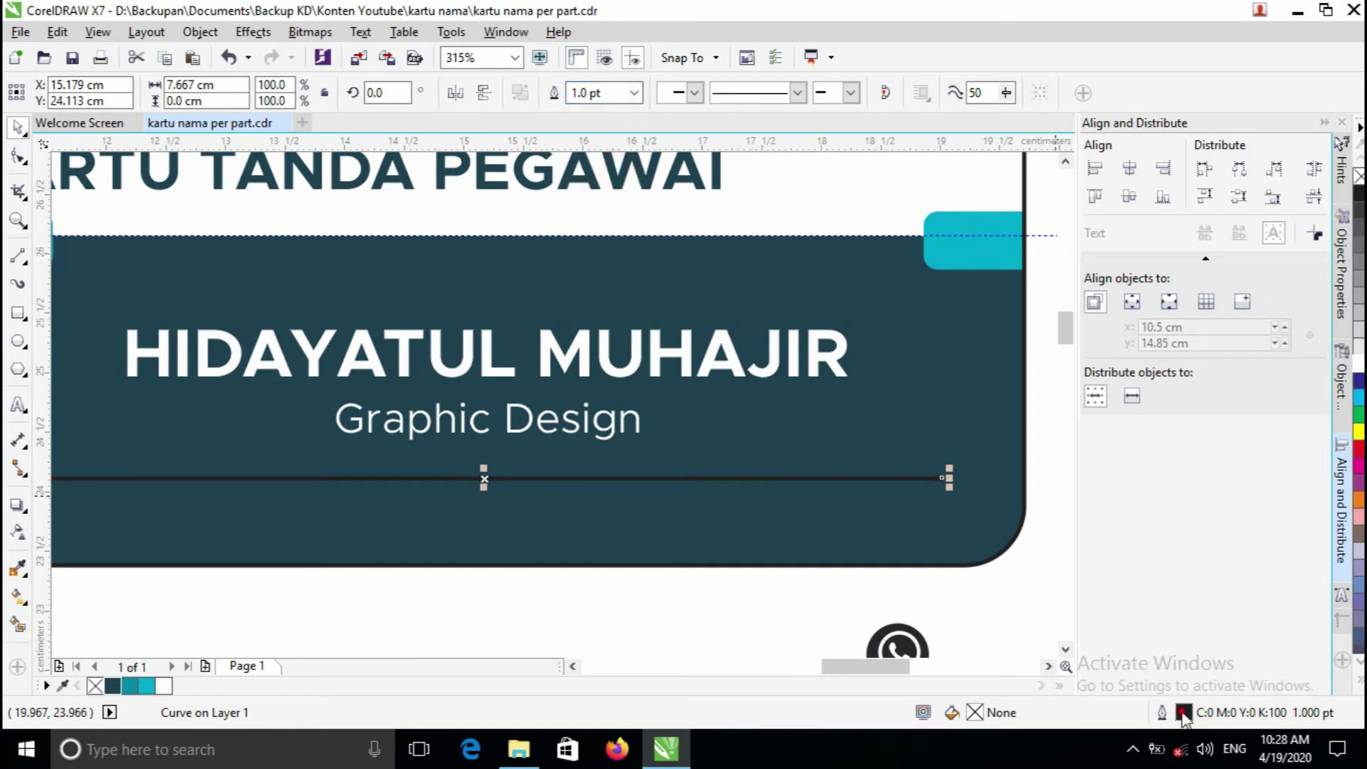
# - Make the divider line's outline colour white in Outline Pen
pyautogui.doubleClick(1184, 716)
pyautogui.click(589, 192)
pyautogui.click(606, 232)
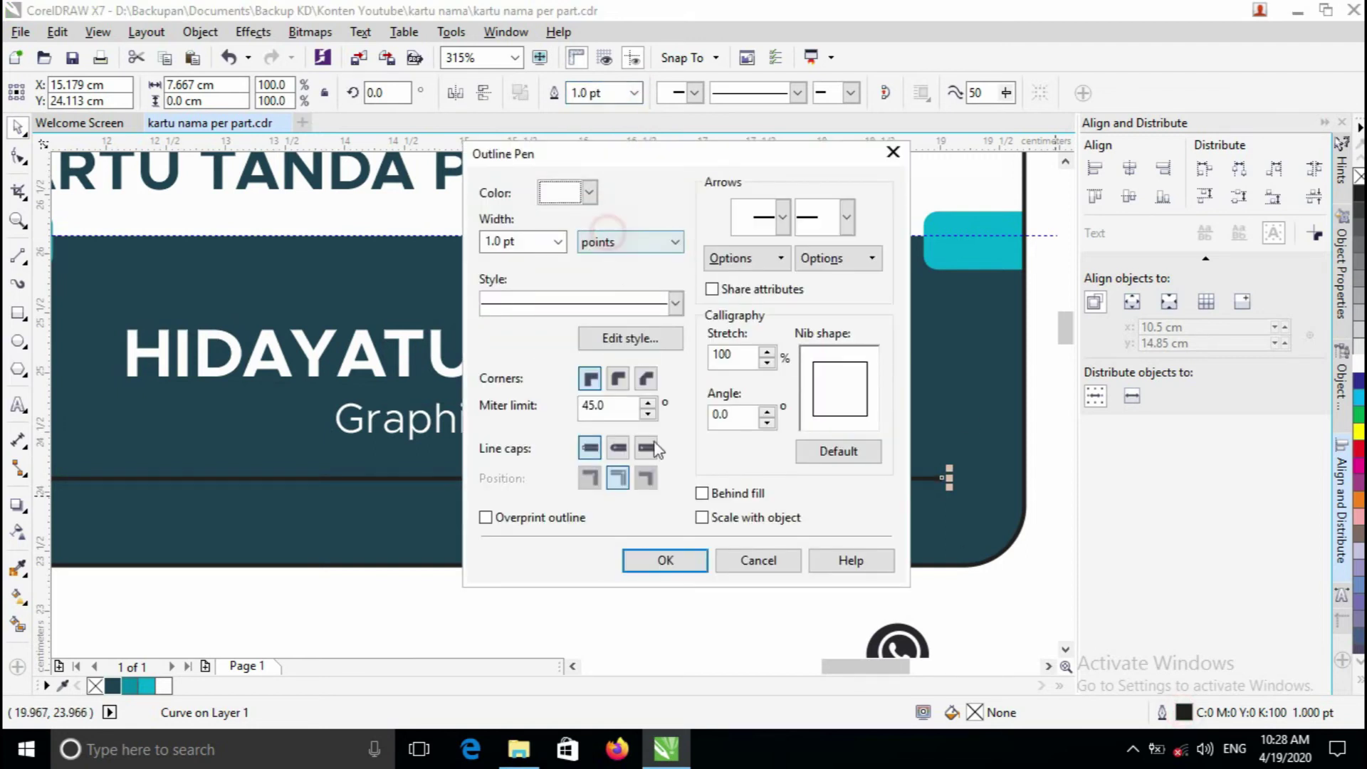
pyautogui.click(664, 559)
pyautogui.rightClick(627, 473)
pyautogui.press('space')
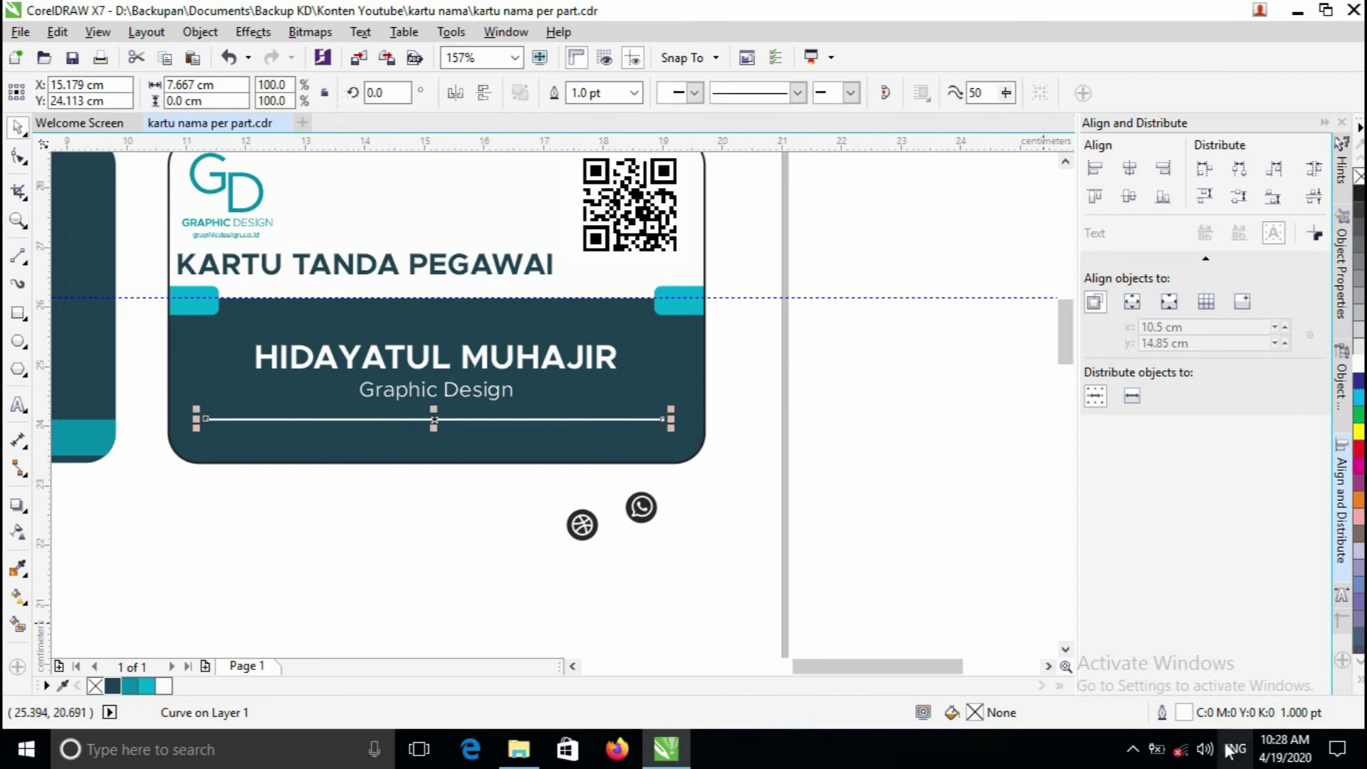
# - Give the divider line round caps, then zoom out to view both cards
pyautogui.doubleClick(1184, 713)
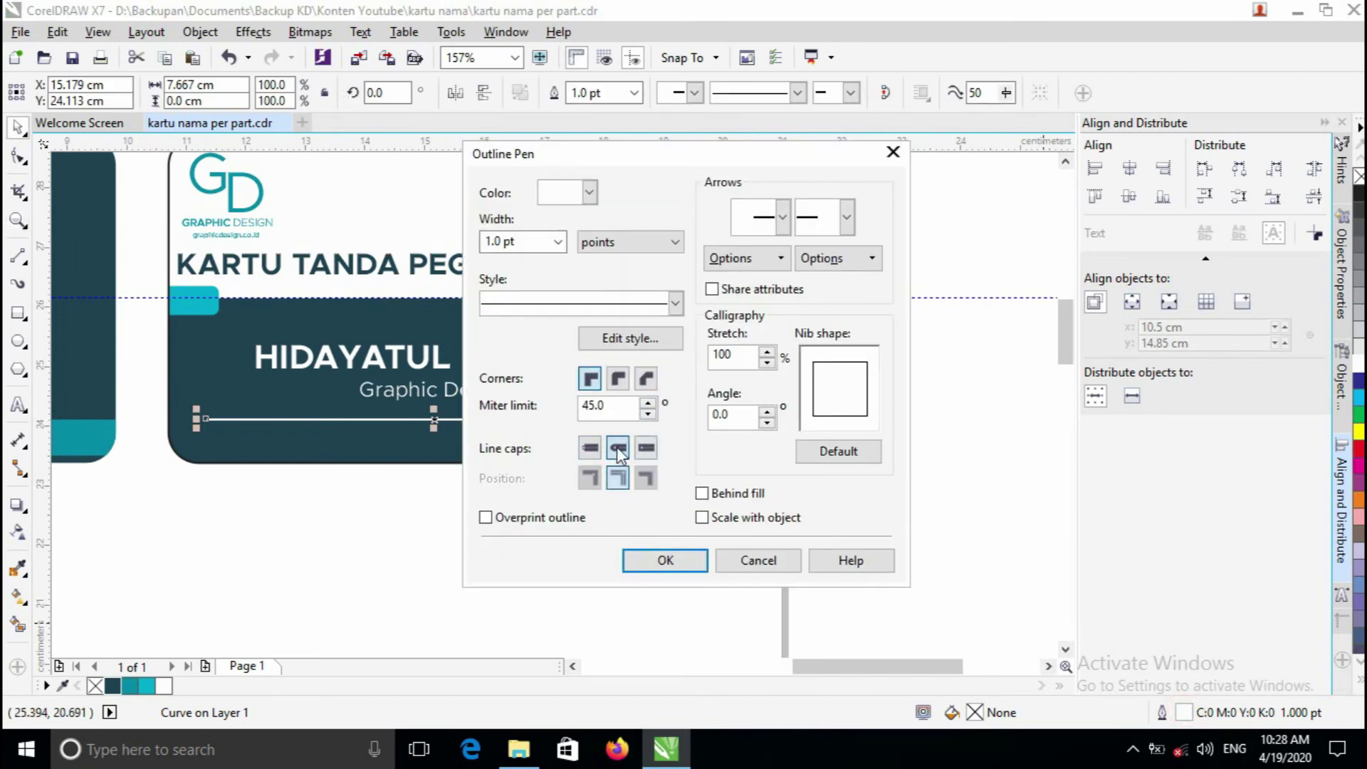
pyautogui.click(673, 559)
pyautogui.press('z')
pyautogui.click(525, 434)
pyautogui.rightClick(510, 410)
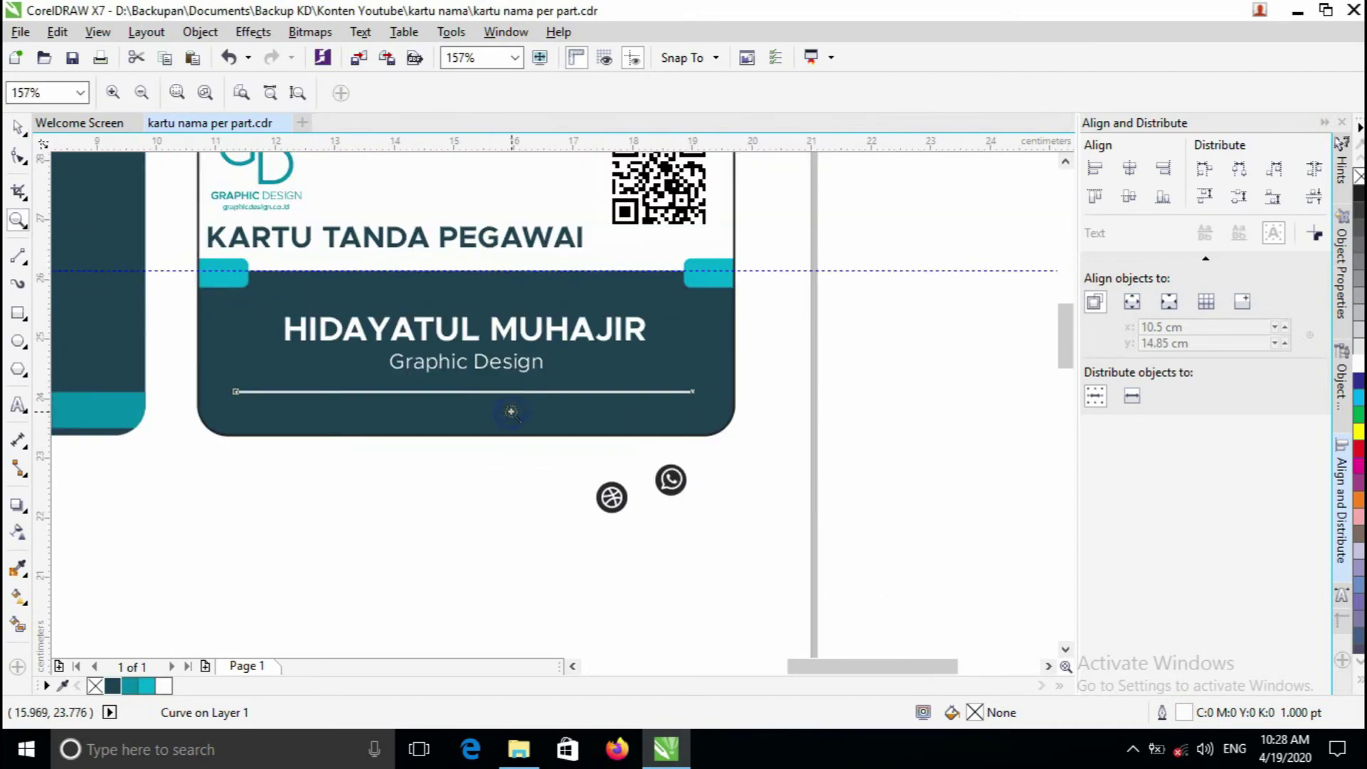
pyautogui.click(483, 385)
pyautogui.rightClick(482, 387)
pyautogui.press('space')
pyautogui.click(621, 519)
pyautogui.scroll(-3, 779, 584)
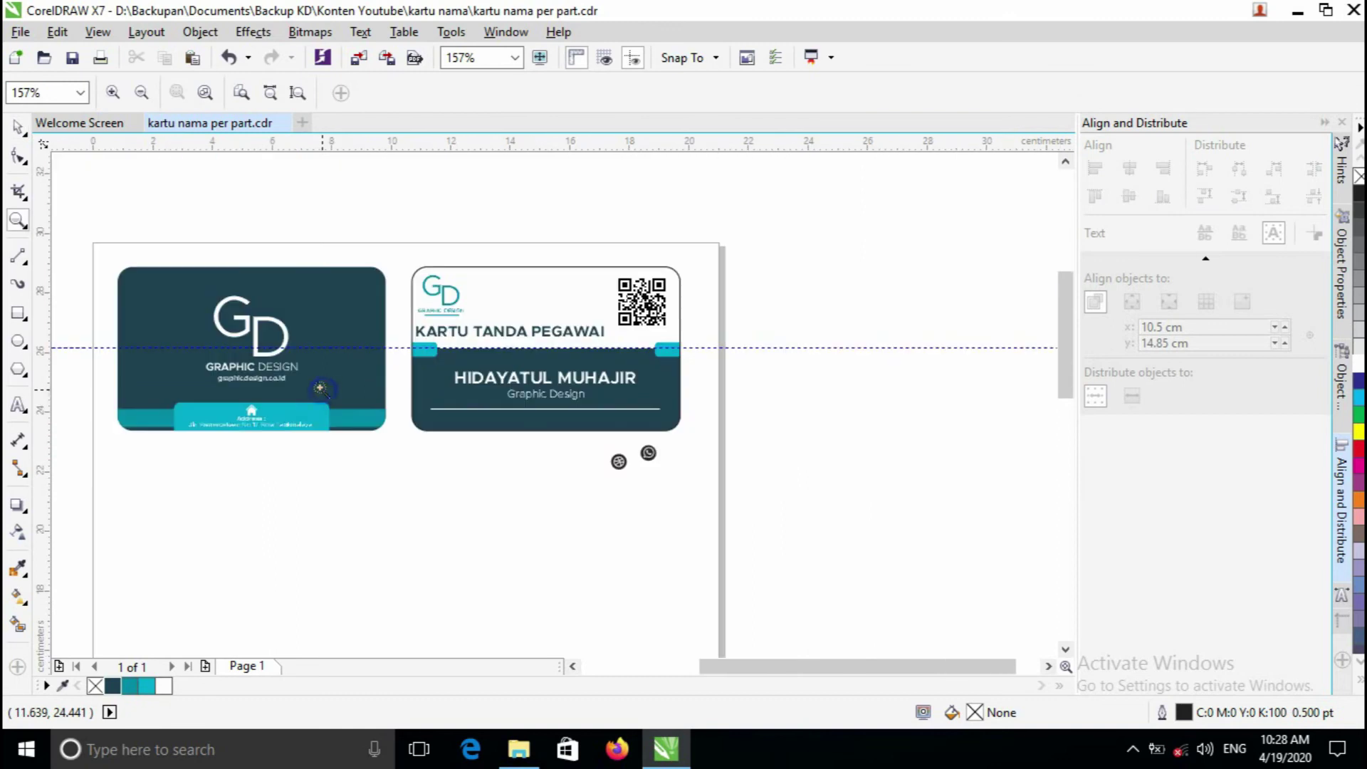
pyautogui.scroll(3, 390, 450)
# - Ungroup all objects in the back card's artwork
pyautogui.click(413, 449)
pyautogui.scroll(2, 413, 448)
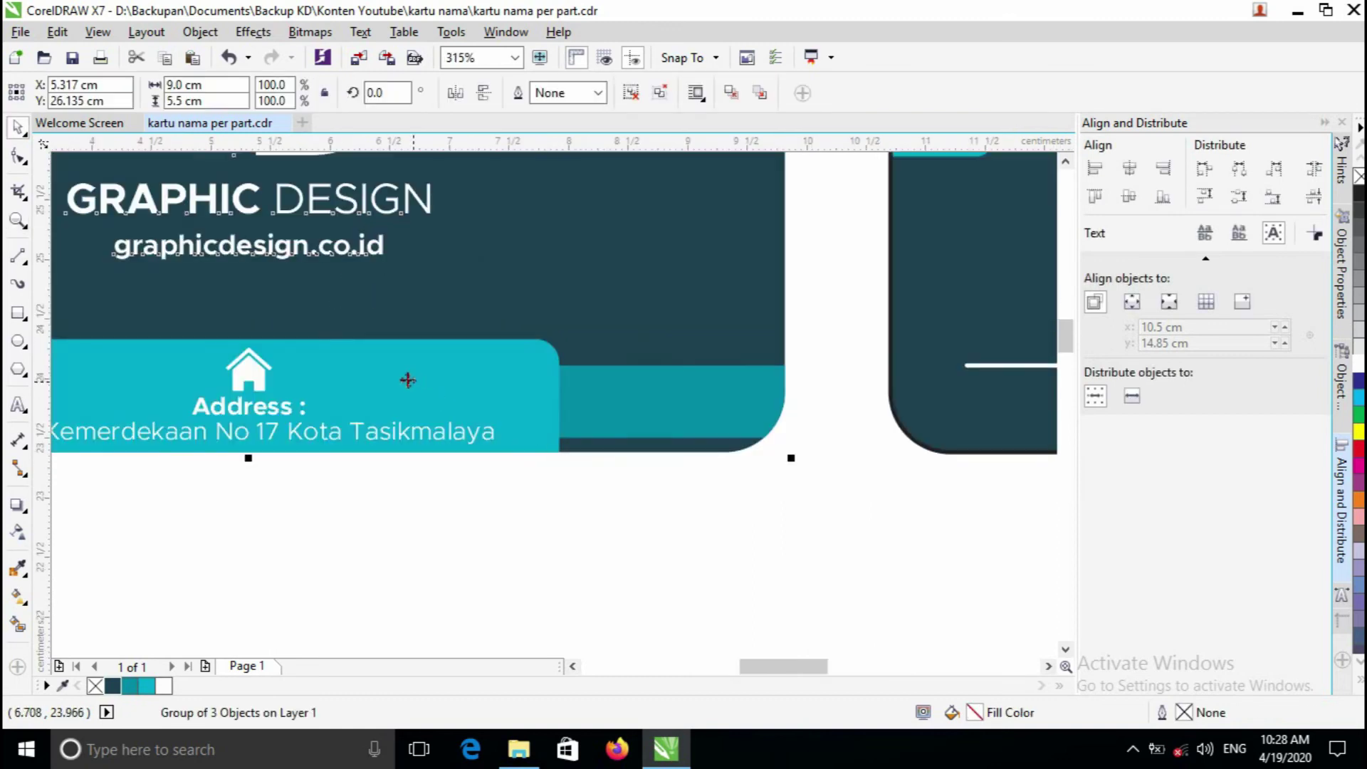
pyautogui.rightClick(235, 377)
pyautogui.click(299, 337)
# - Select the back card's clipped card shape and check its context menu options
pyautogui.click(255, 381)
pyautogui.rightClick(255, 381)
pyautogui.click(192, 501)
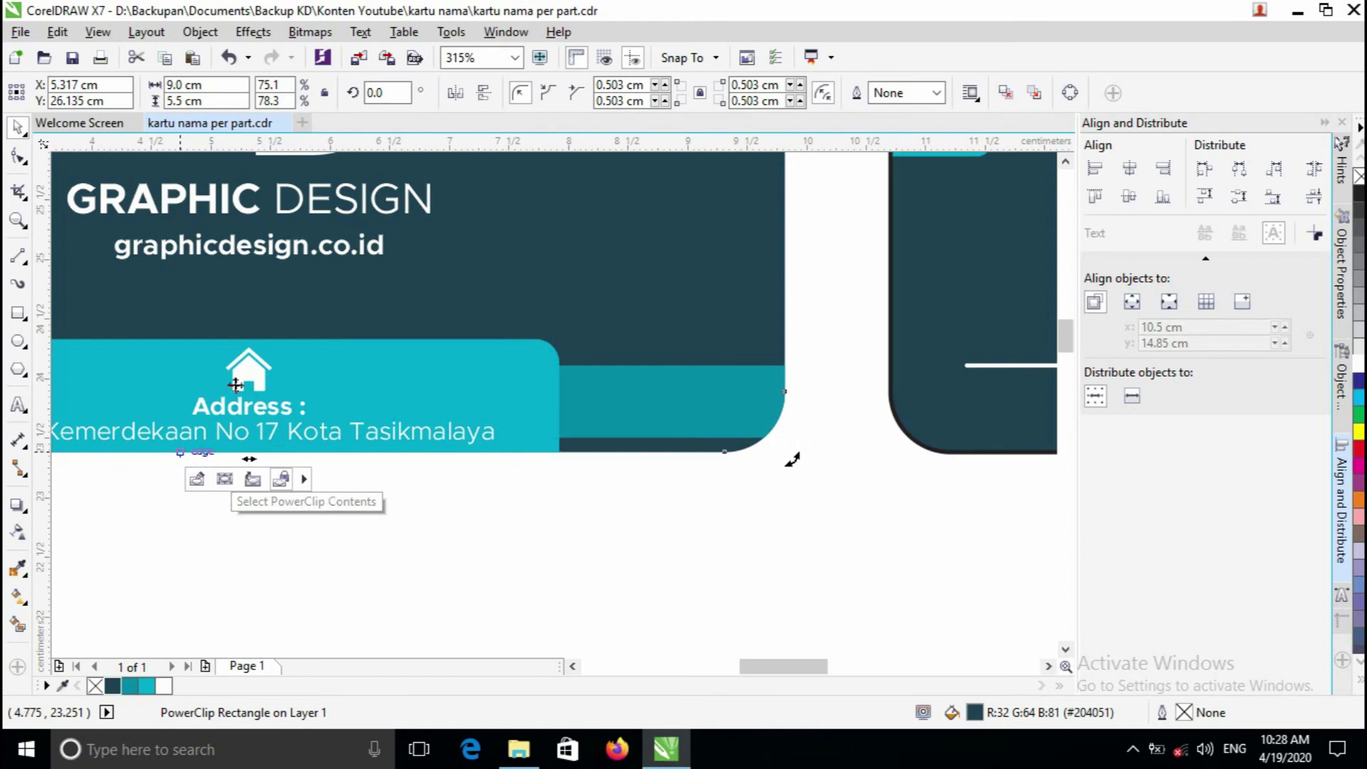
pyautogui.click(331, 542)
pyautogui.click(357, 378)
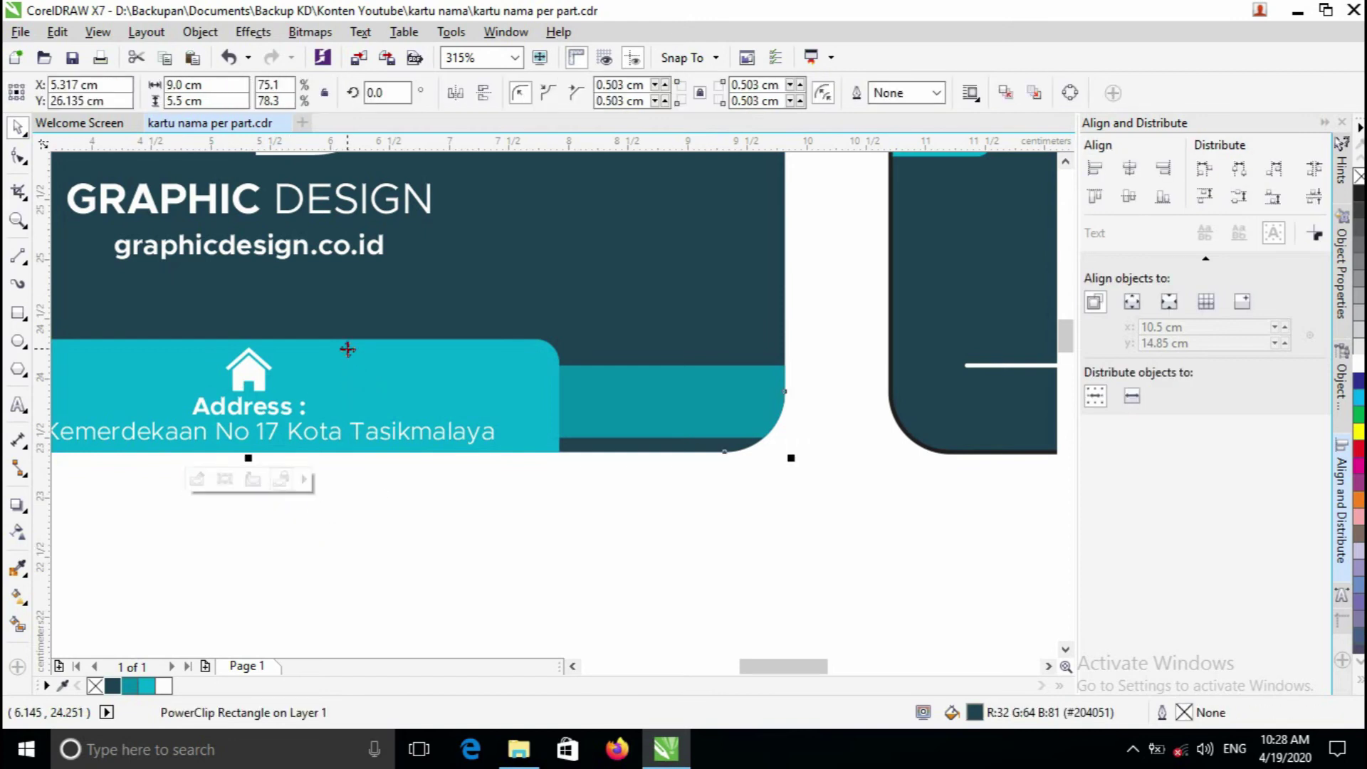
pyautogui.scroll(-4, 364, 323)
pyautogui.rightClick(573, 306)
pyautogui.click(520, 554)
# - Zoom into the address panel, undo the last change and reselect the clipped card
pyautogui.press('z')
pyautogui.click(510, 509)
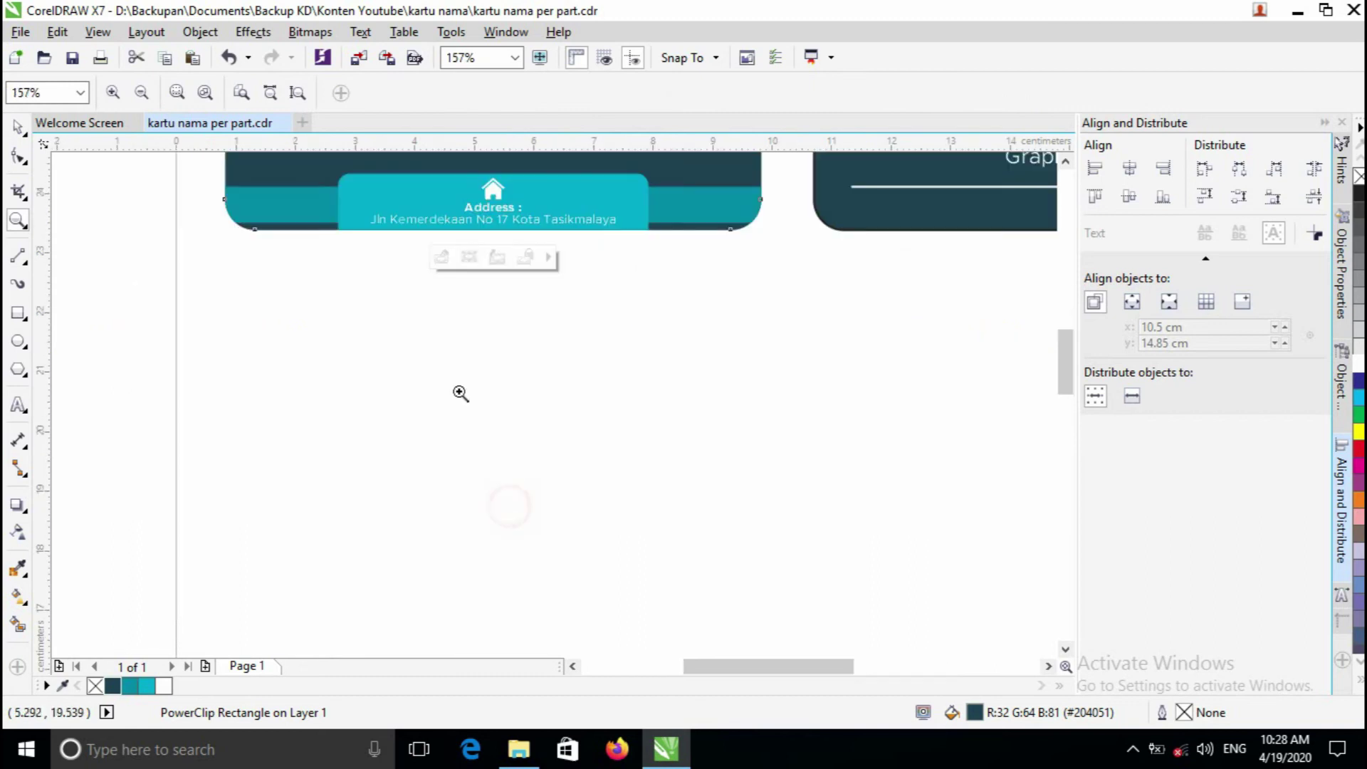
pyautogui.click(501, 207)
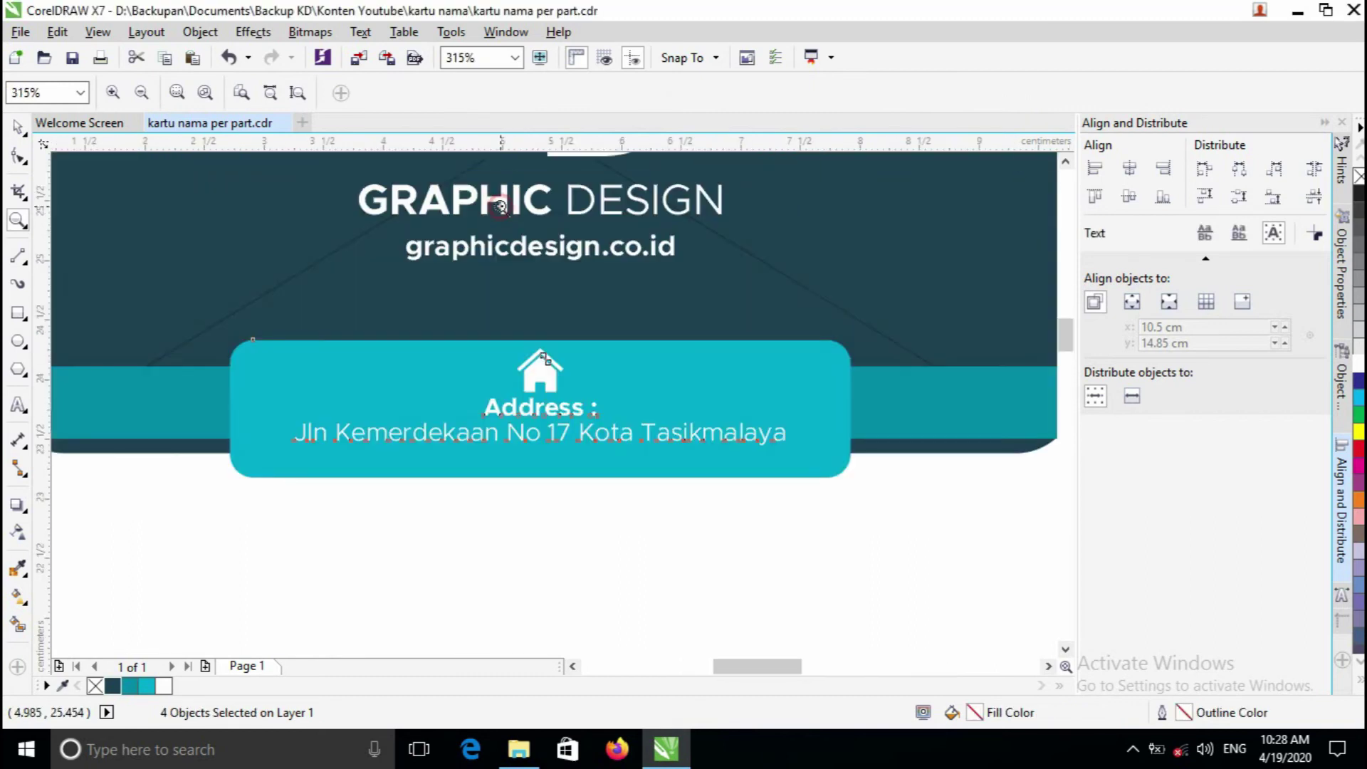
pyautogui.click(634, 568)
pyautogui.hotkey('ctrl', 'z')
pyautogui.click(611, 550)
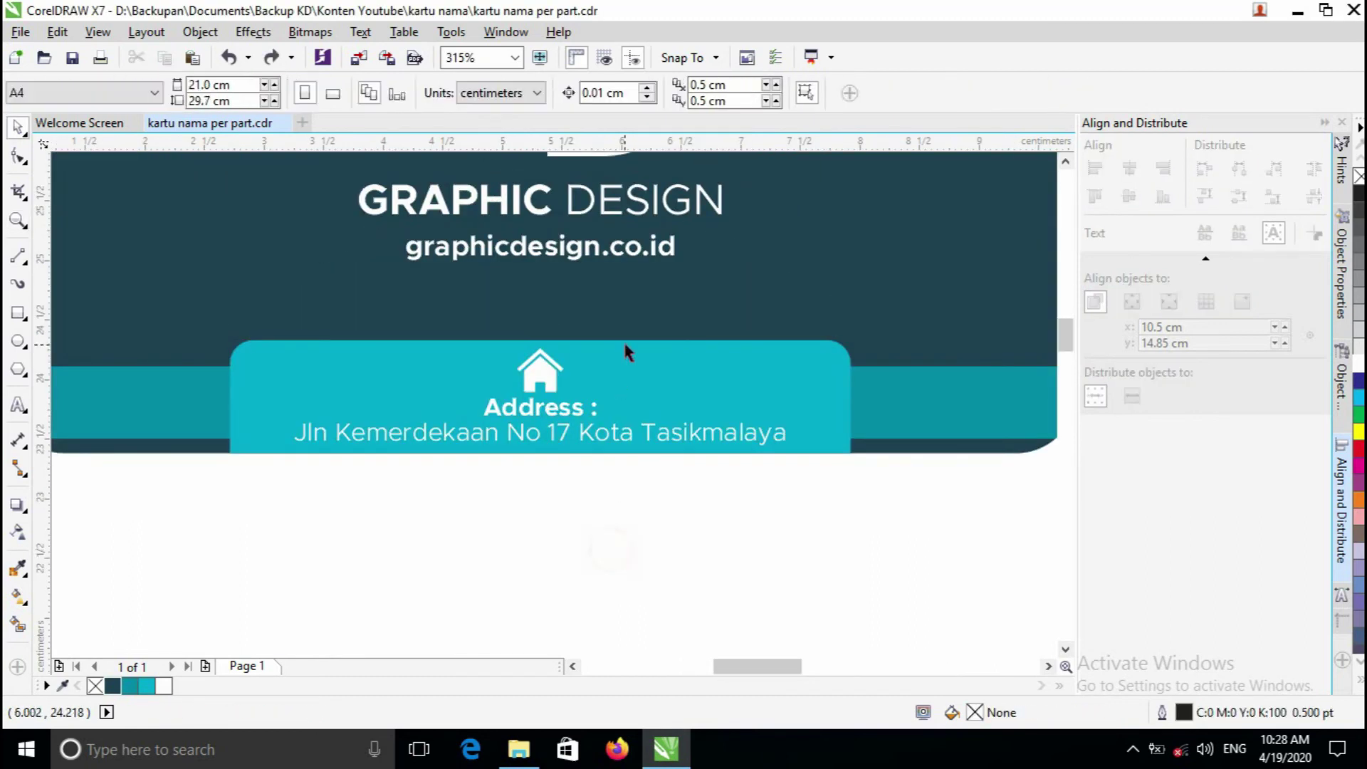
pyautogui.click(626, 348)
# - Edit the card's PowerClip contents, finish editing, and pick out the house icon
pyautogui.click(488, 482)
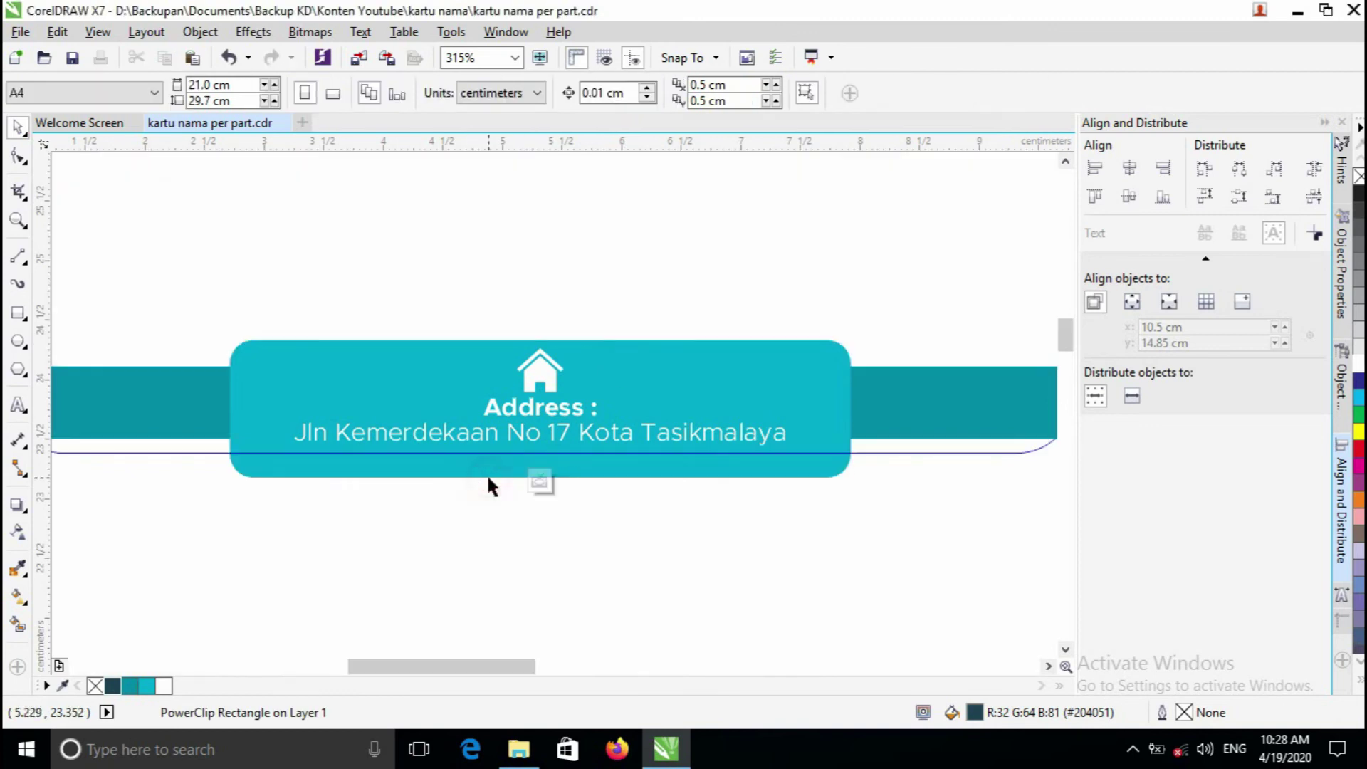
pyautogui.press('z')
pyautogui.press('F3')
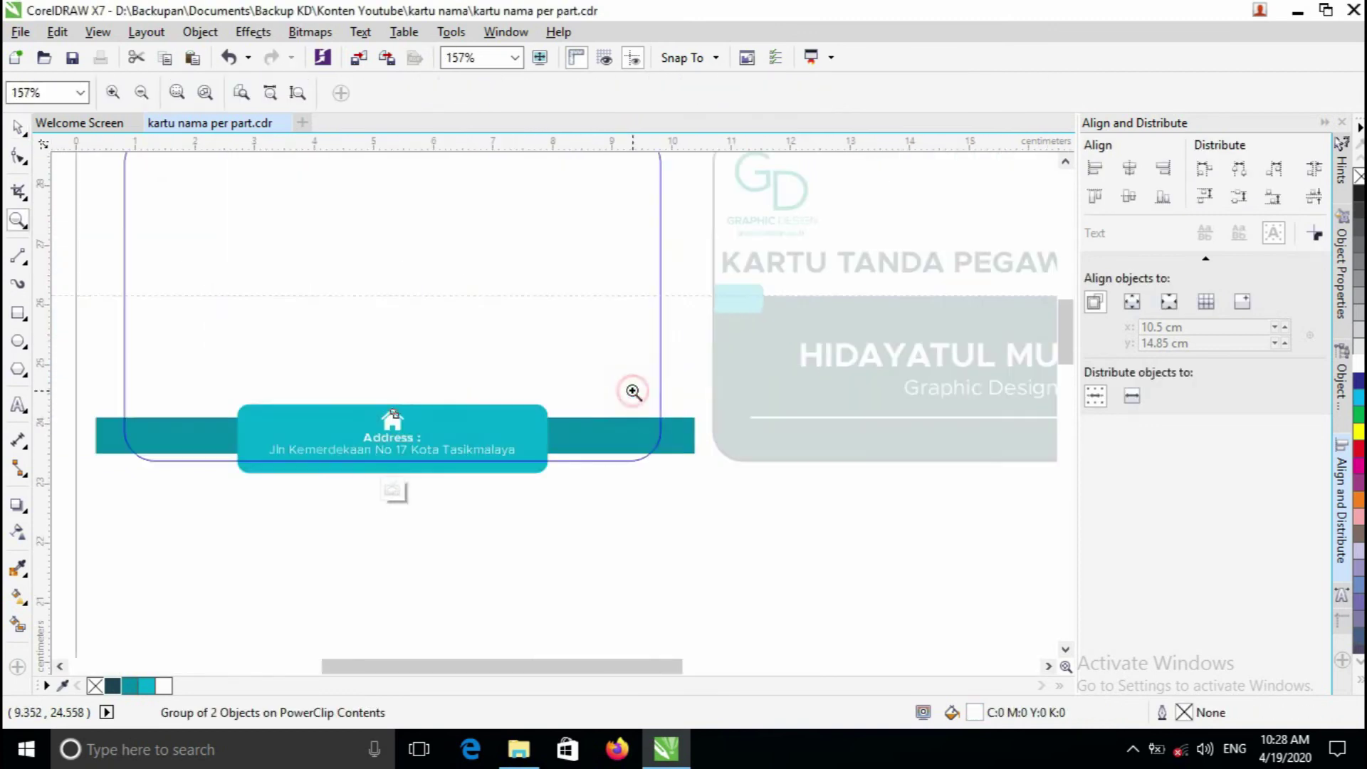
pyautogui.press('space')
pyautogui.click(397, 488)
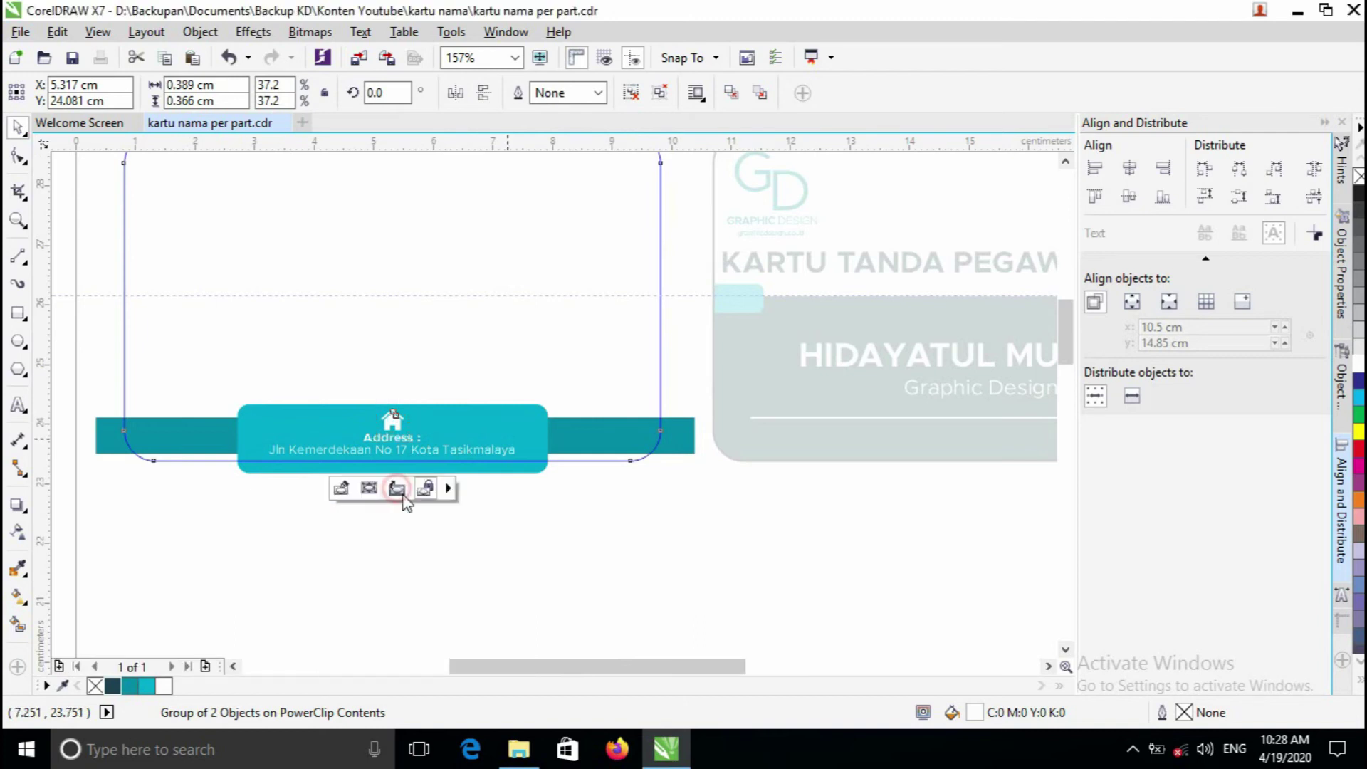
pyautogui.click(598, 543)
pyautogui.press('z')
pyautogui.click(816, 362)
pyautogui.press('F3')
pyautogui.press('F3')
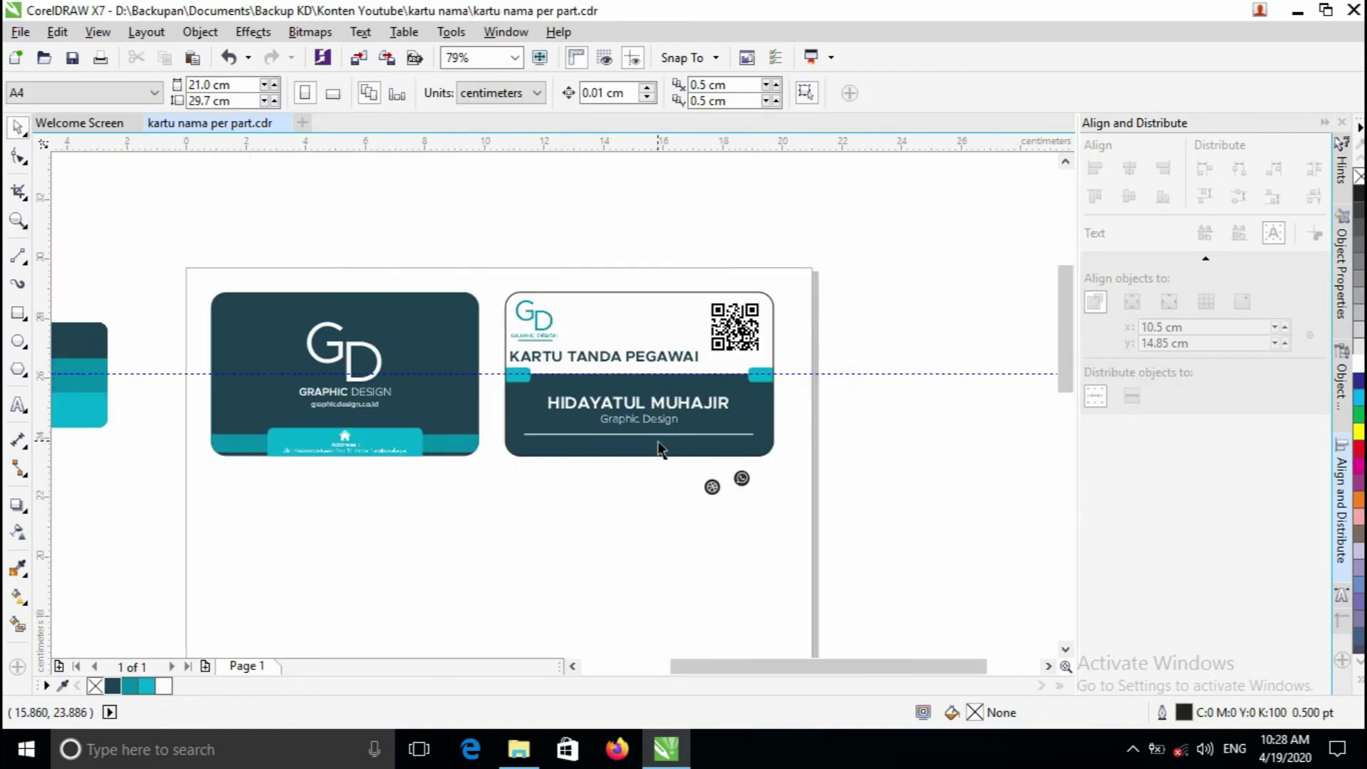
pyautogui.click(345, 436)
# - Bring the house icon from the back card onto the front card's dark band
pyautogui.moveTo(345, 436); pyautogui.dragTo(292, 468)
pyautogui.press('z')
pyautogui.click(567, 430)
pyautogui.click(564, 412)
pyautogui.press('space')
pyautogui.scroll(2, 509, 381)
pyautogui.press('space')
pyautogui.scroll(-2, 292, 468)
pyautogui.scroll(-1, 724, 406)
pyautogui.scroll(1, 822, 567)
pyautogui.press('space')
# - Shift the Dribbble and WhatsApp icons left and place the house icon under the divider
pyautogui.moveTo(791, 599); pyautogui.dragTo(574, 540)
pyautogui.click(915, 570)
pyautogui.moveTo(915, 570); pyautogui.dragTo(440, 543)
pyautogui.click(79, 436)
pyautogui.moveTo(79, 436); pyautogui.dragTo(504, 433)
# - Place WhatsApp at the band's left end and Dribbble at its right end
pyautogui.click(485, 544)
pyautogui.click(441, 554)
pyautogui.moveTo(441, 554); pyautogui.dragTo(159, 458)
pyautogui.click(599, 547)
pyautogui.moveTo(598, 547); pyautogui.dragTo(812, 450)
pyautogui.click(812, 553)
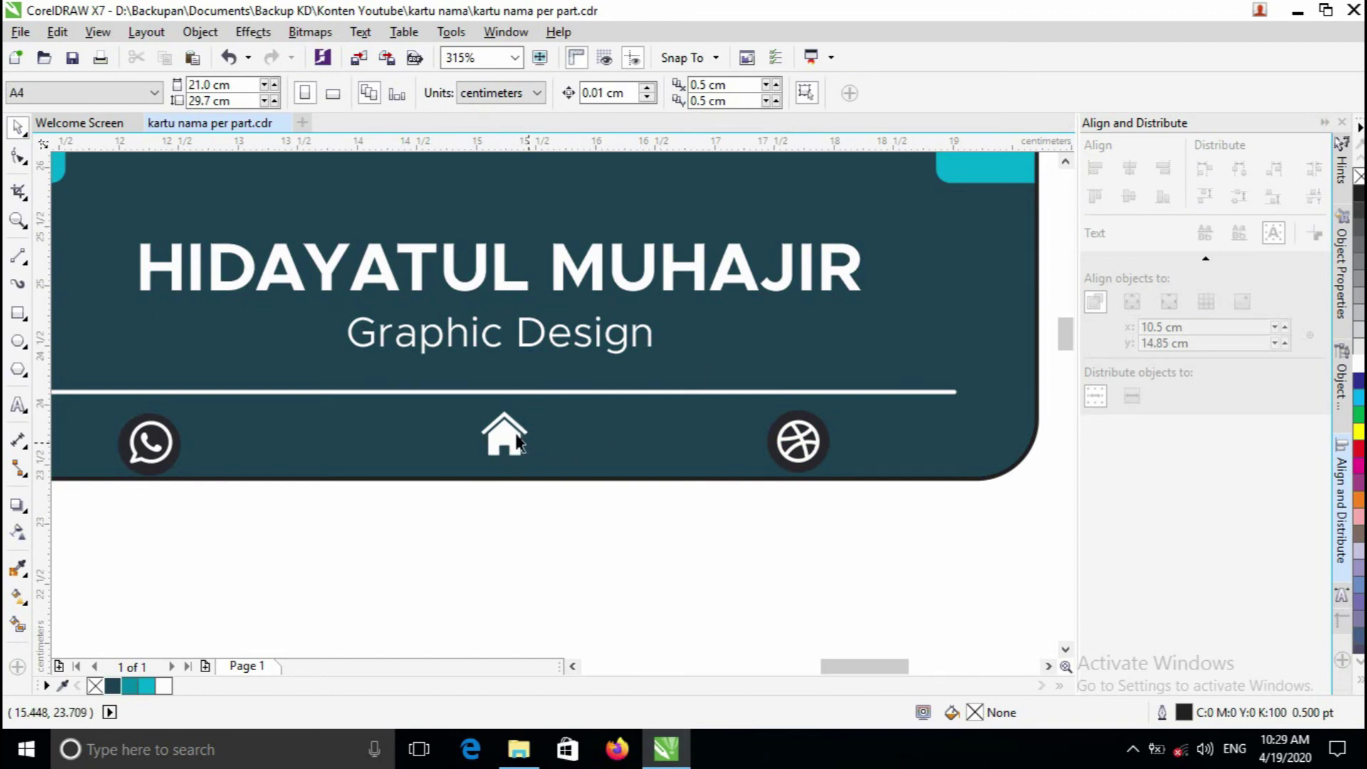
# - Ungroup the Dribbble and WhatsApp icons and remove their dark background circles
pyautogui.click(815, 446)
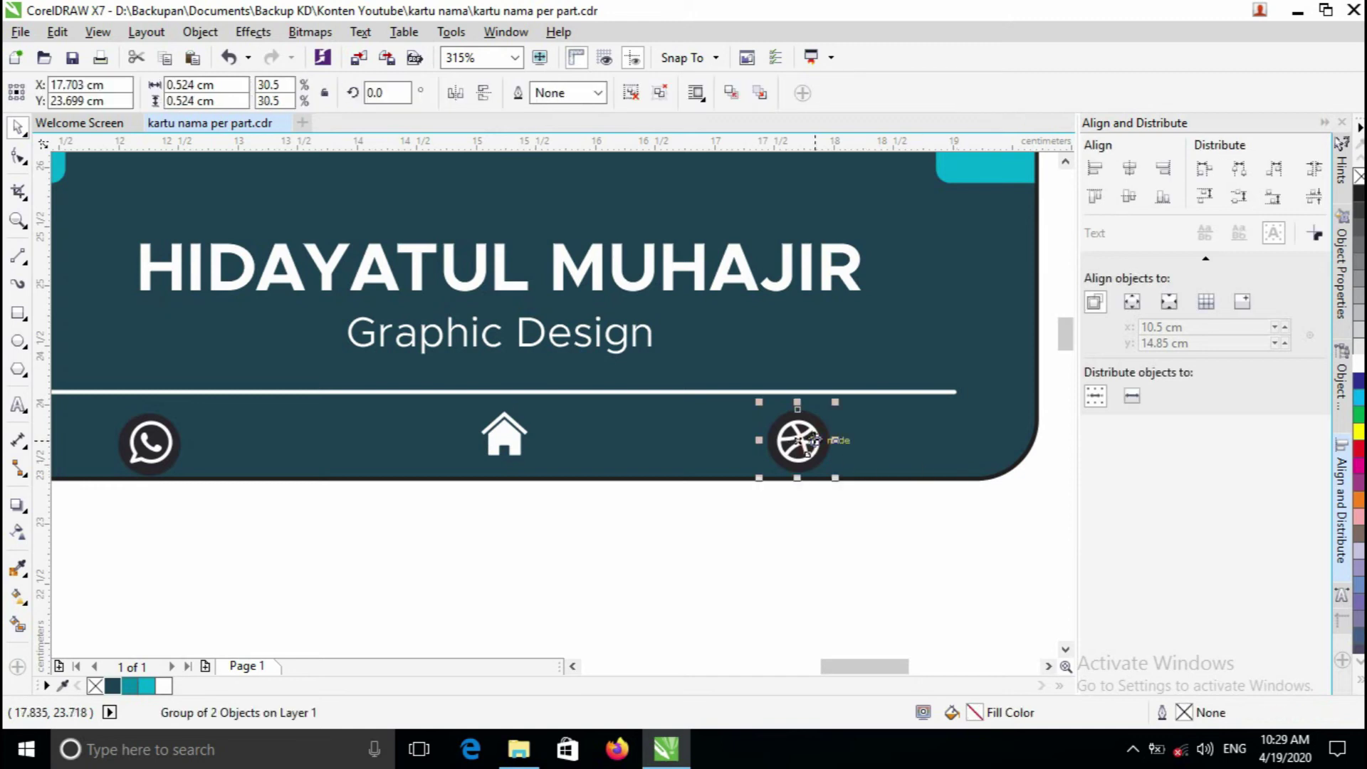
pyautogui.rightClick(816, 445)
pyautogui.click(875, 316)
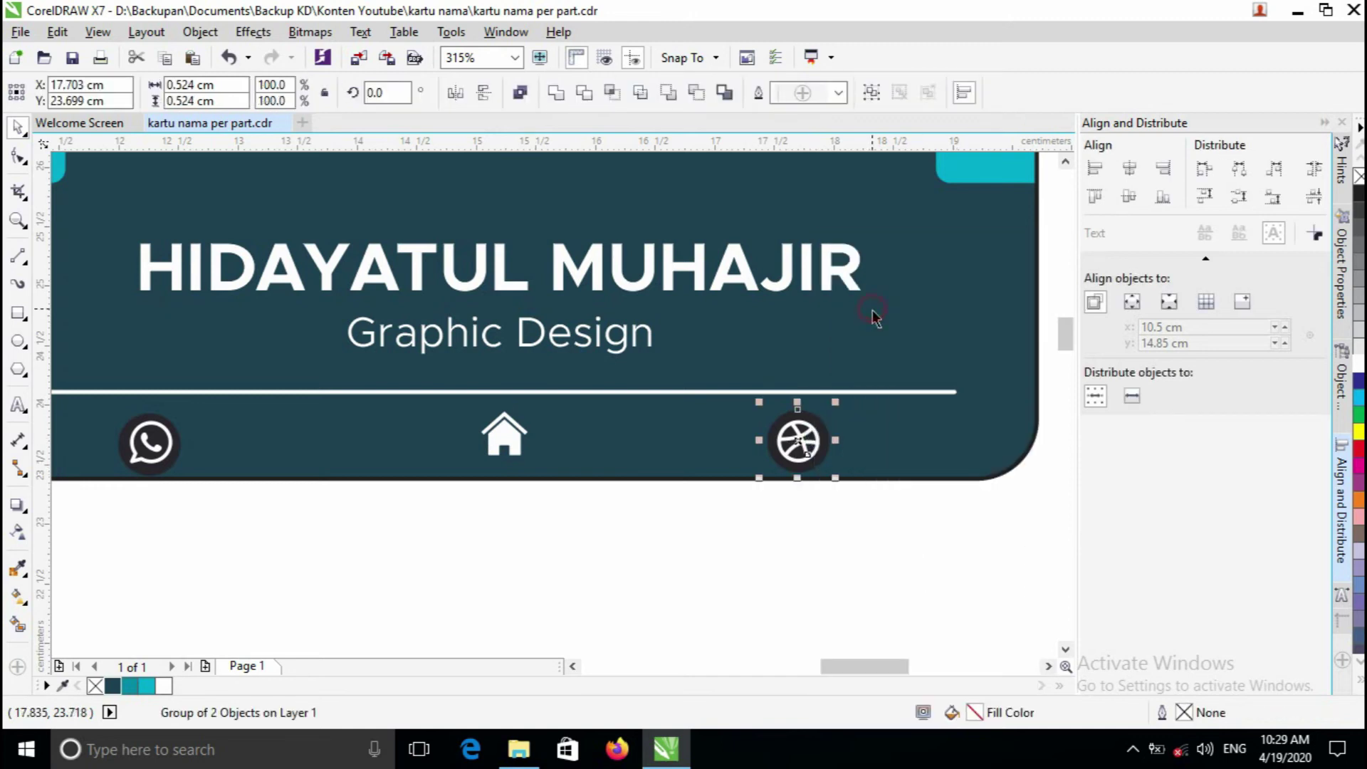
pyautogui.click(870, 532)
pyautogui.click(830, 437)
pyautogui.press('Escape')
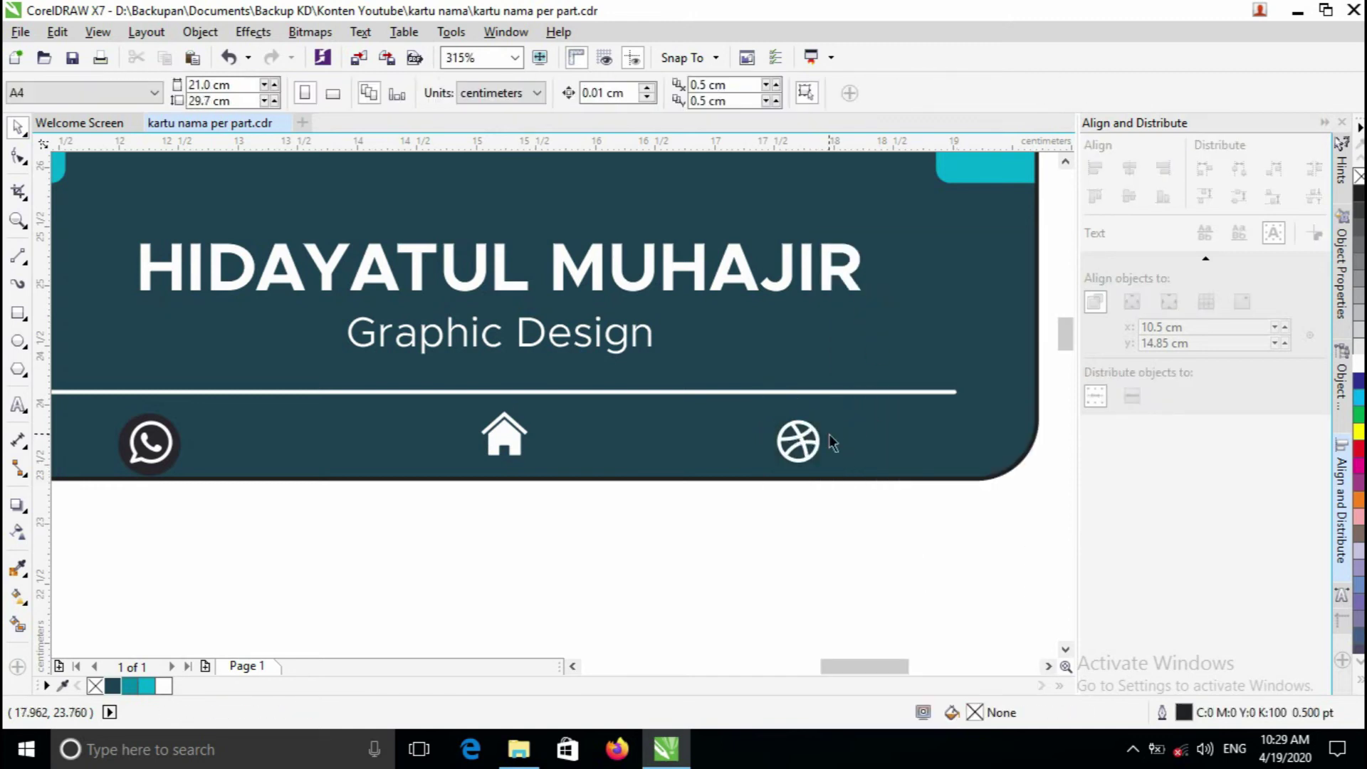
pyautogui.rightClick(166, 447)
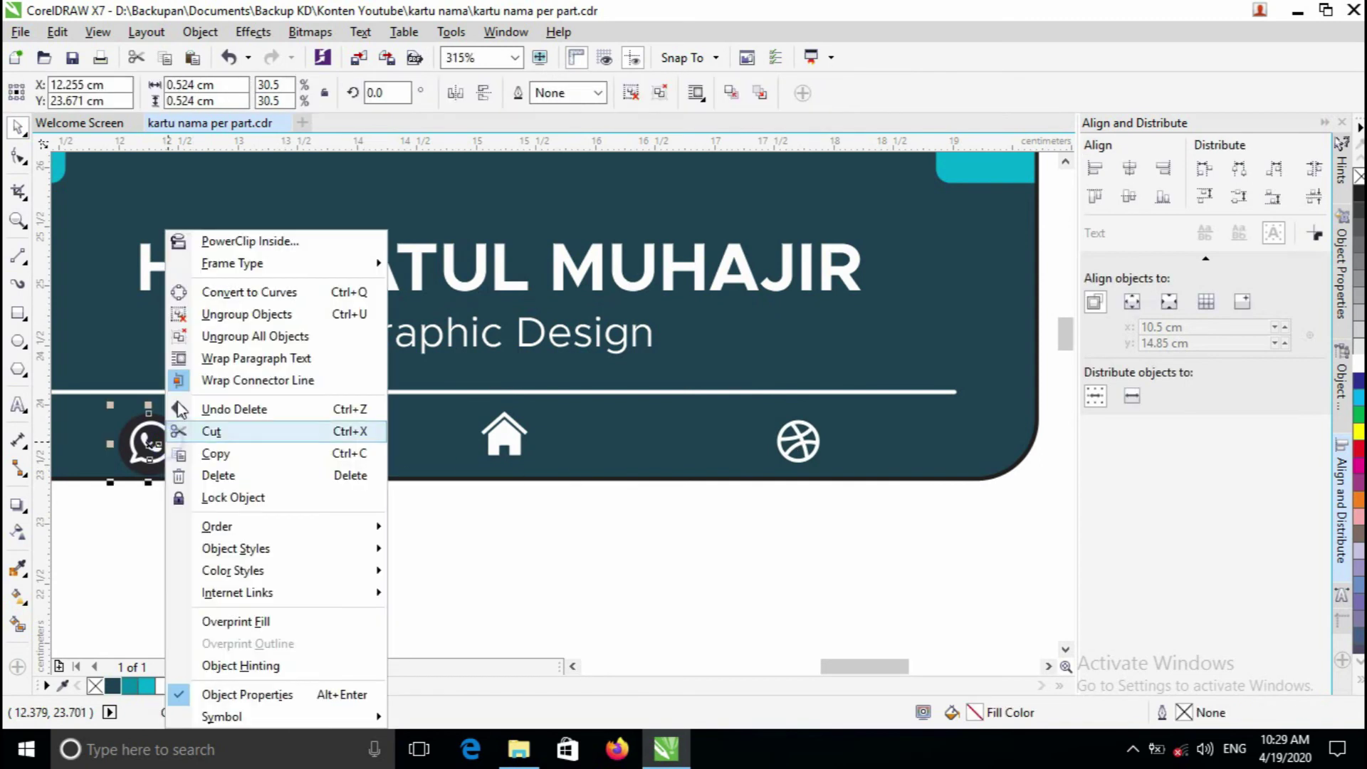
pyautogui.click(213, 312)
pyautogui.click(201, 568)
pyautogui.click(181, 441)
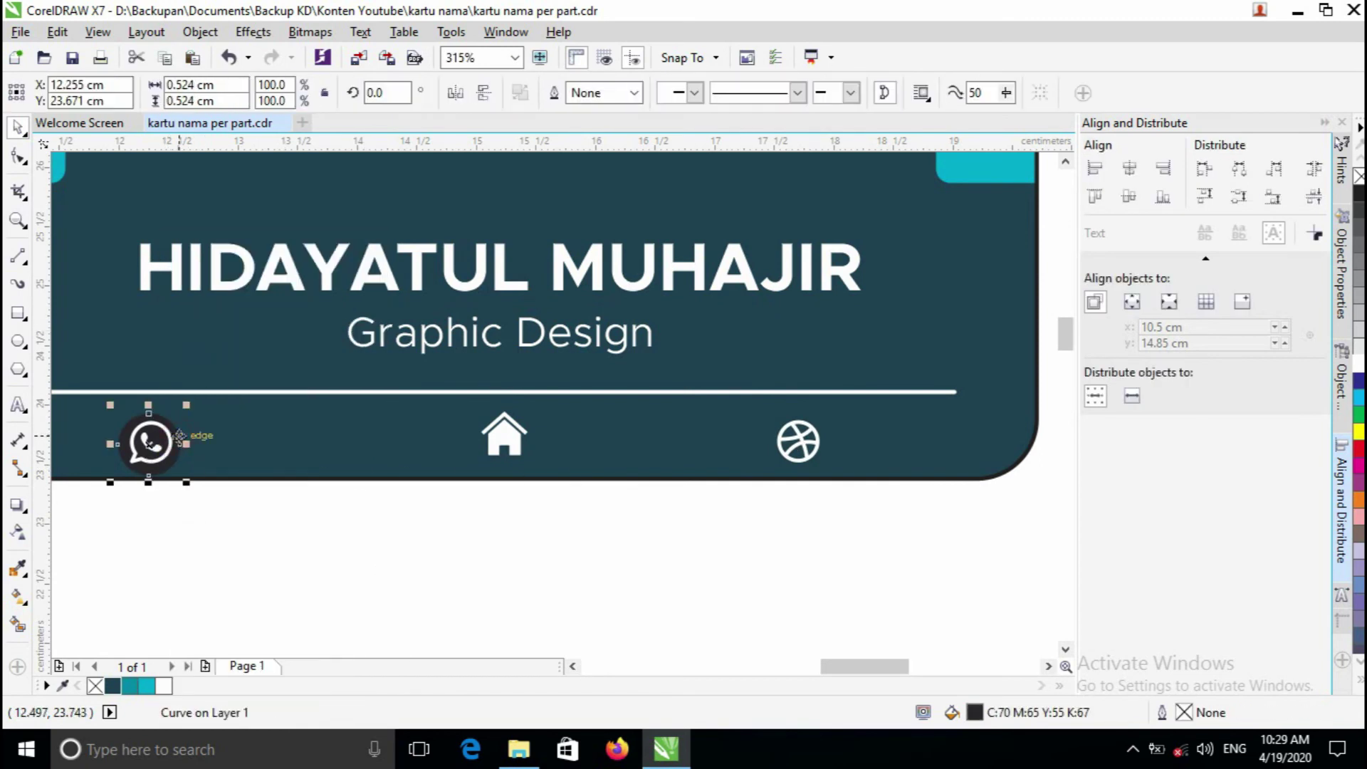
pyautogui.press('Delete')
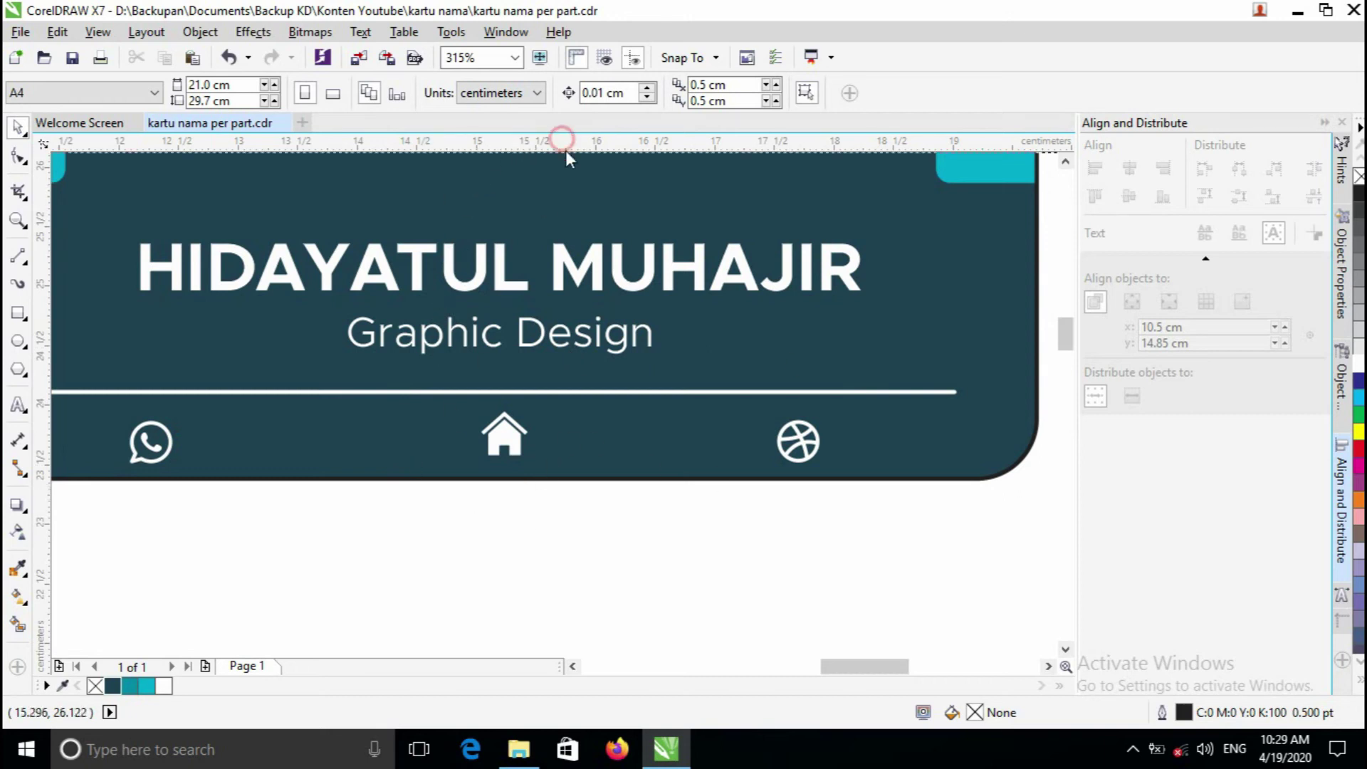
# - Add two horizontal guides at the icon row and fit the slightly enlarged Dribbble icon between them
pyautogui.moveTo(617, 168); pyautogui.dragTo(657, 409)
pyautogui.moveTo(627, 147); pyautogui.dragTo(694, 459)
pyautogui.press('z')
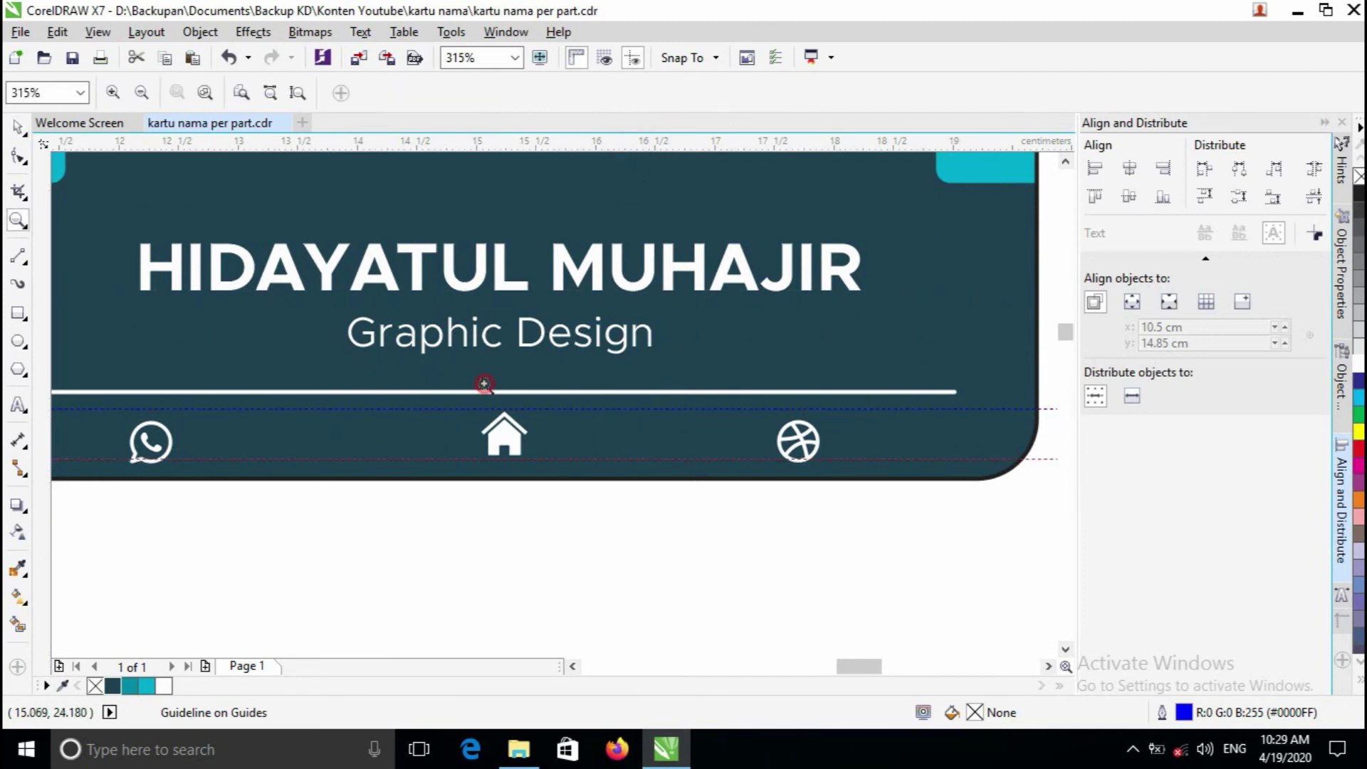
pyautogui.click(484, 384)
pyautogui.press('F3')
pyautogui.click(733, 480)
pyautogui.click(735, 362)
pyautogui.press('space')
pyautogui.moveTo(739, 406); pyautogui.dragTo(739, 373)
pyautogui.press('z')
pyautogui.rightClick(751, 380)
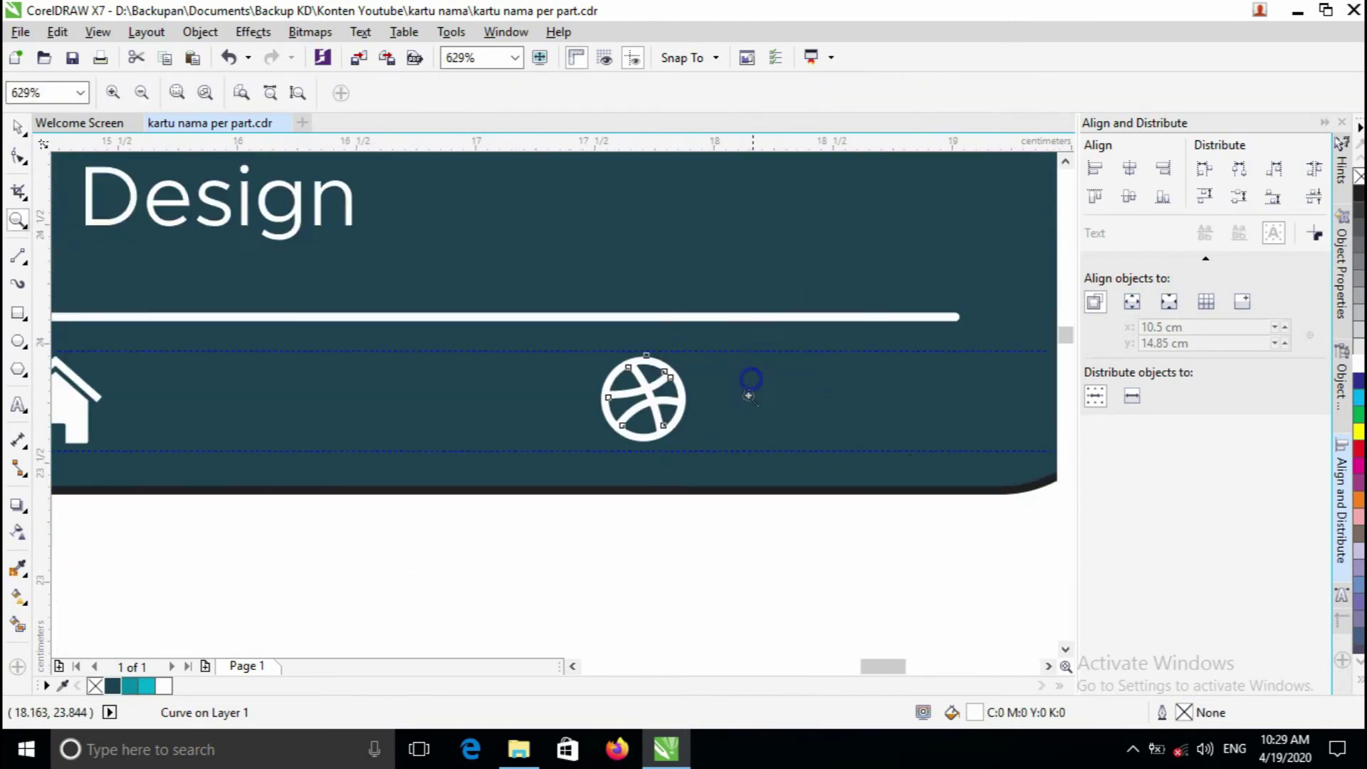
pyautogui.click(624, 411)
pyautogui.press('space')
pyautogui.moveTo(490, 473); pyautogui.dragTo(468, 487)
# - Move the WhatsApp ring up to the upper guide and enlarge it slightly
pyautogui.press('z')
pyautogui.rightClick(478, 427)
pyautogui.rightClick(447, 427)
pyautogui.click(296, 411)
pyautogui.rightClick(438, 399)
pyautogui.click(285, 396)
pyautogui.press('space')
pyautogui.moveTo(351, 362); pyautogui.dragTo(351, 321)
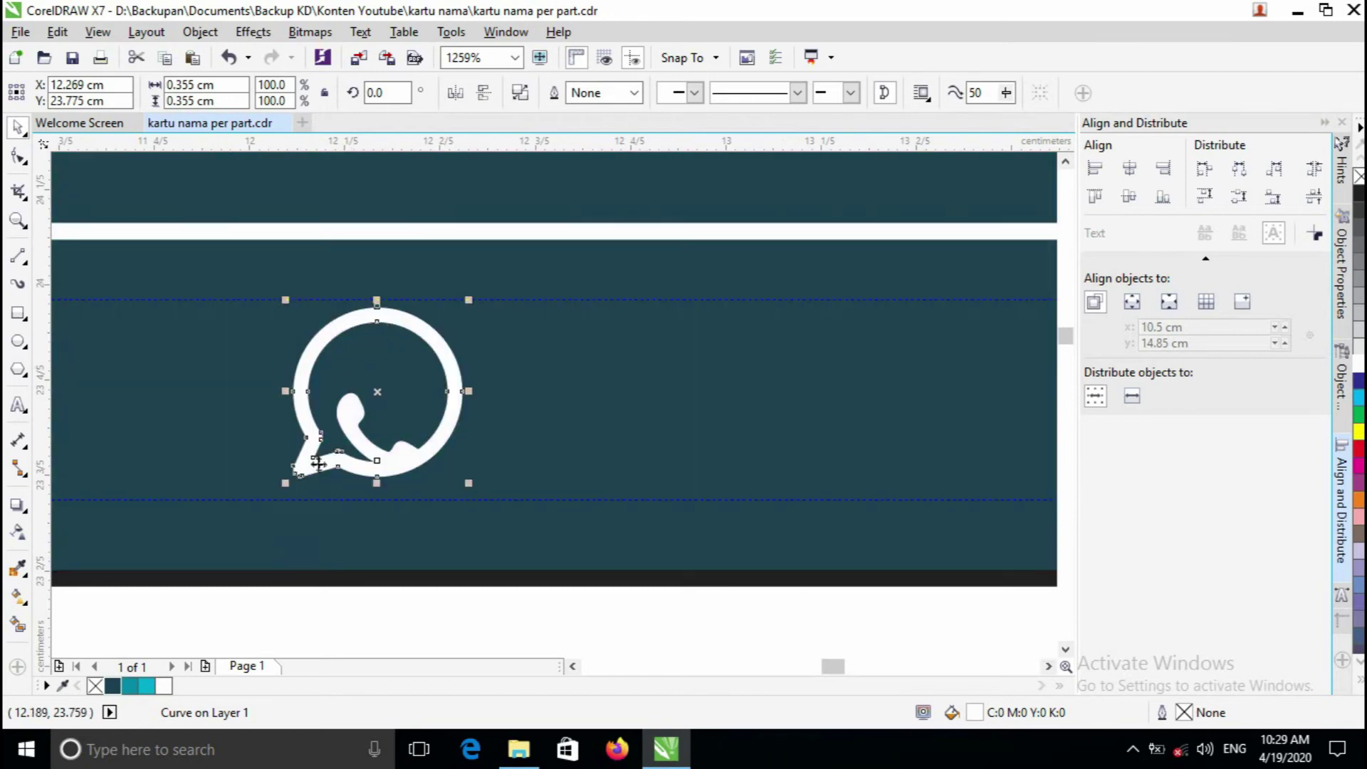
pyautogui.moveTo(283, 489); pyautogui.dragTo(275, 490)
# - Group the WhatsApp ring and handset into one icon and nudge it up slightly
pyautogui.press('z')
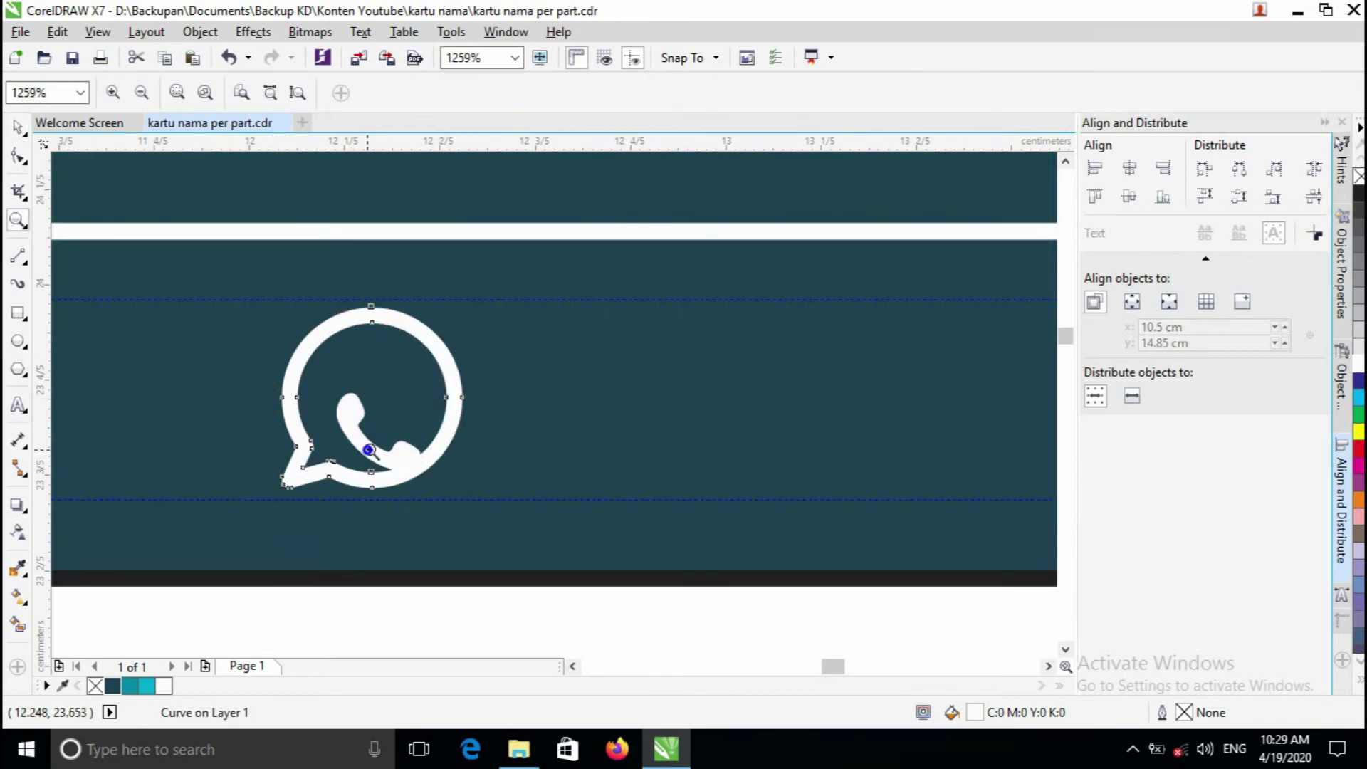
pyautogui.rightClick(361, 451)
pyautogui.click(554, 412)
pyautogui.press('space')
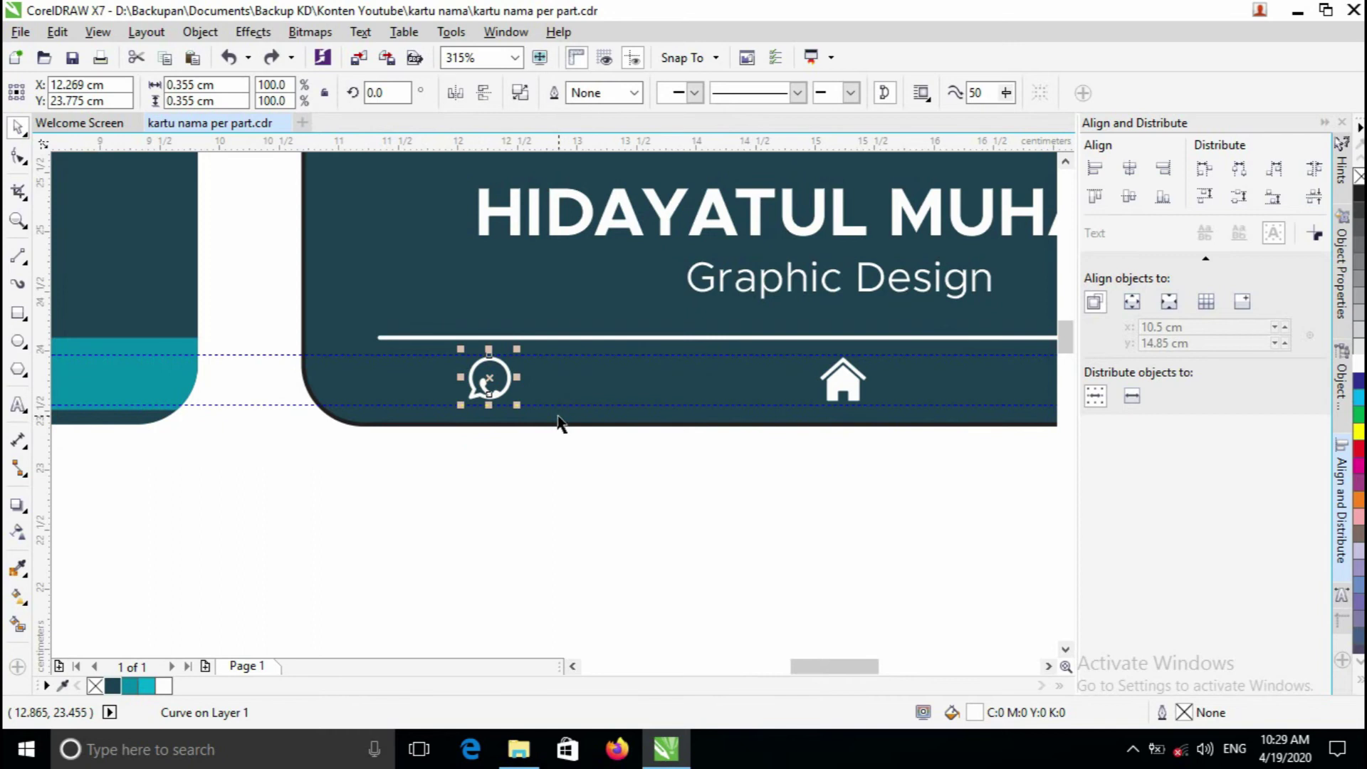
pyautogui.click(504, 506)
pyautogui.scroll(3, 504, 376)
pyautogui.moveTo(647, 597); pyautogui.dragTo(416, 372)
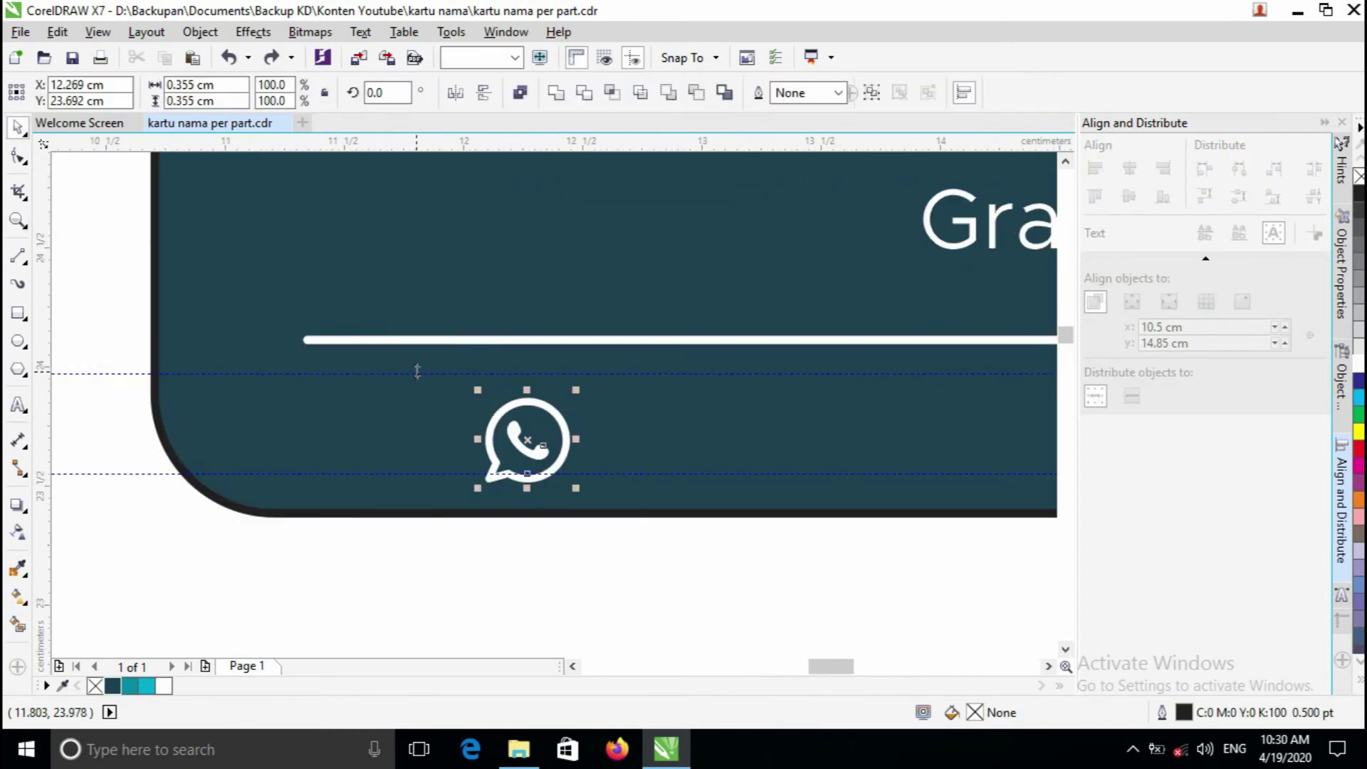
pyautogui.rightClick(528, 439)
pyautogui.click(592, 365)
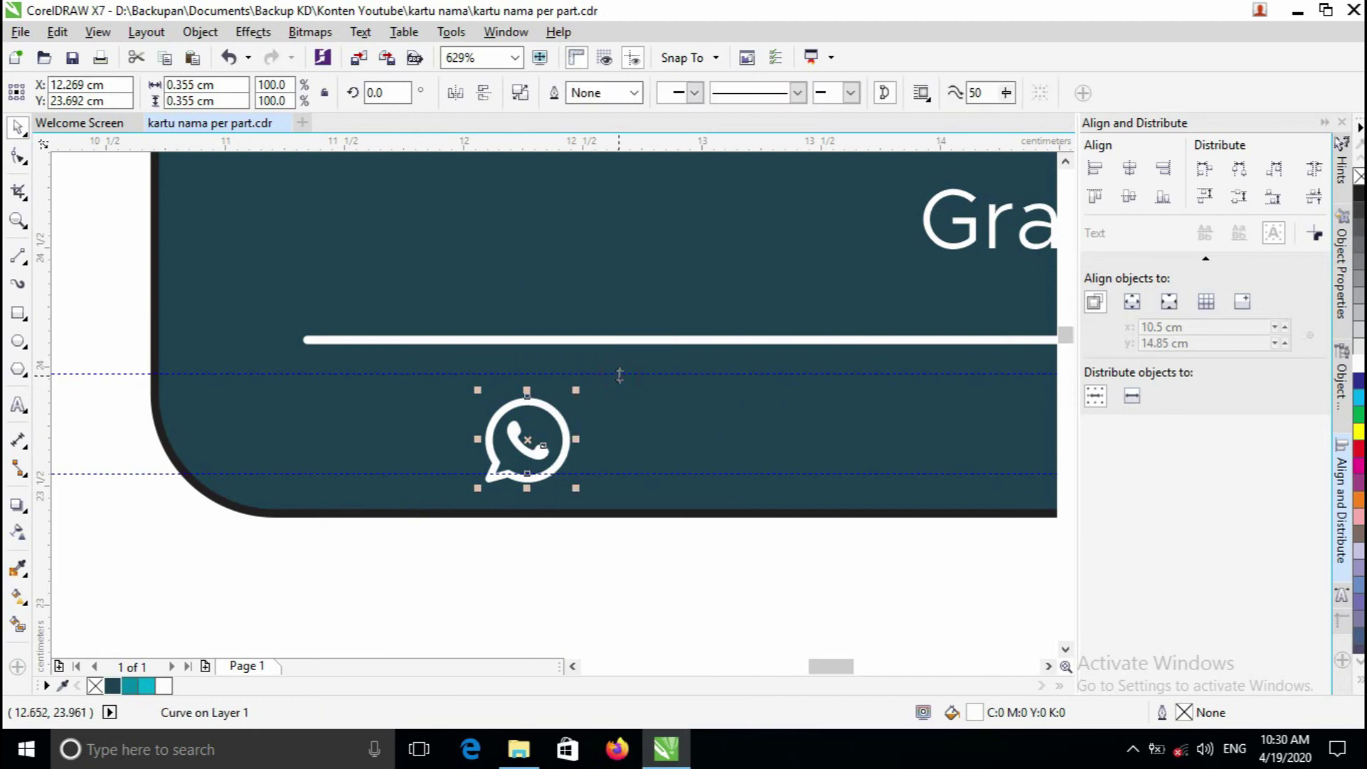
pyautogui.hotkey('ctrl', 'z')
pyautogui.rightClick(519, 437)
pyautogui.click(570, 385)
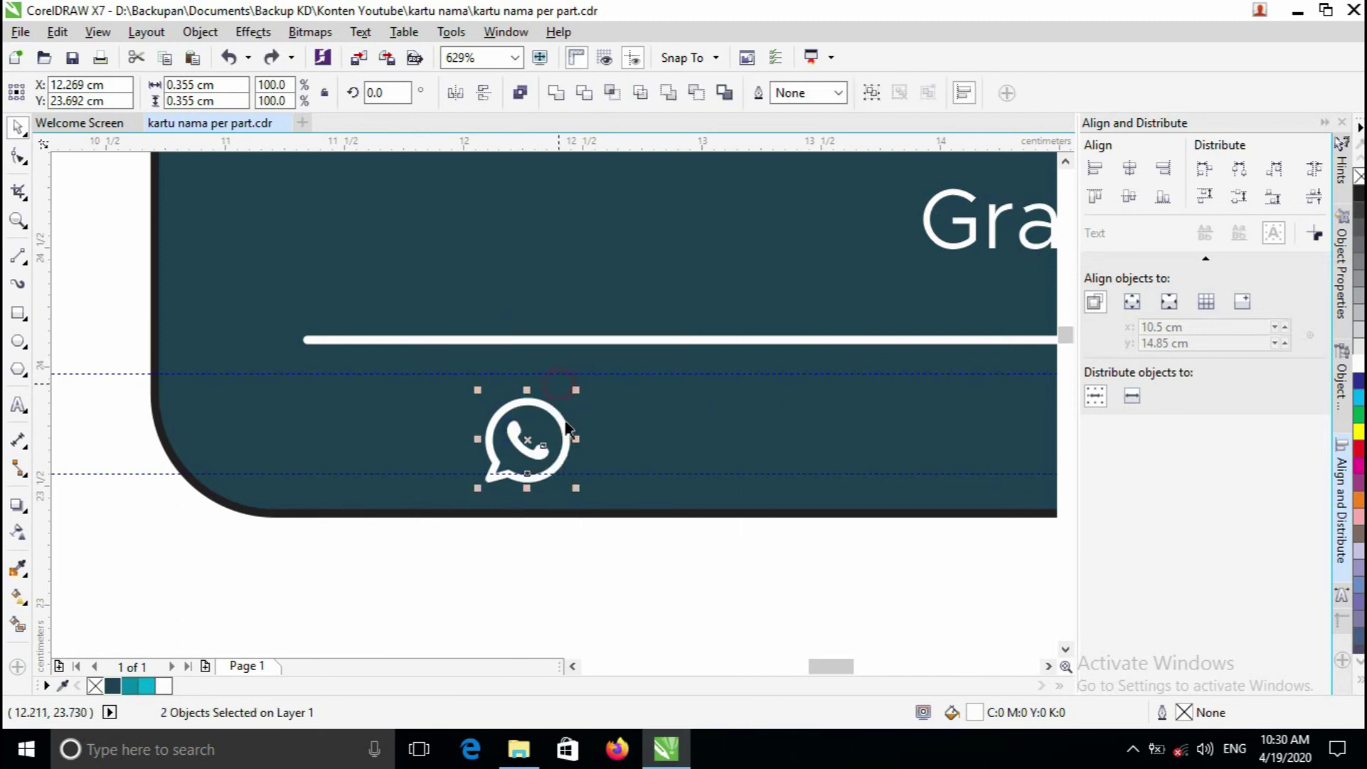
pyautogui.click(606, 626)
pyautogui.click(558, 438)
pyautogui.moveTo(559, 438); pyautogui.dragTo(554, 430)
# - Shift the WhatsApp icon further left to start the bottom icon row
pyautogui.scroll(1, 554, 430)
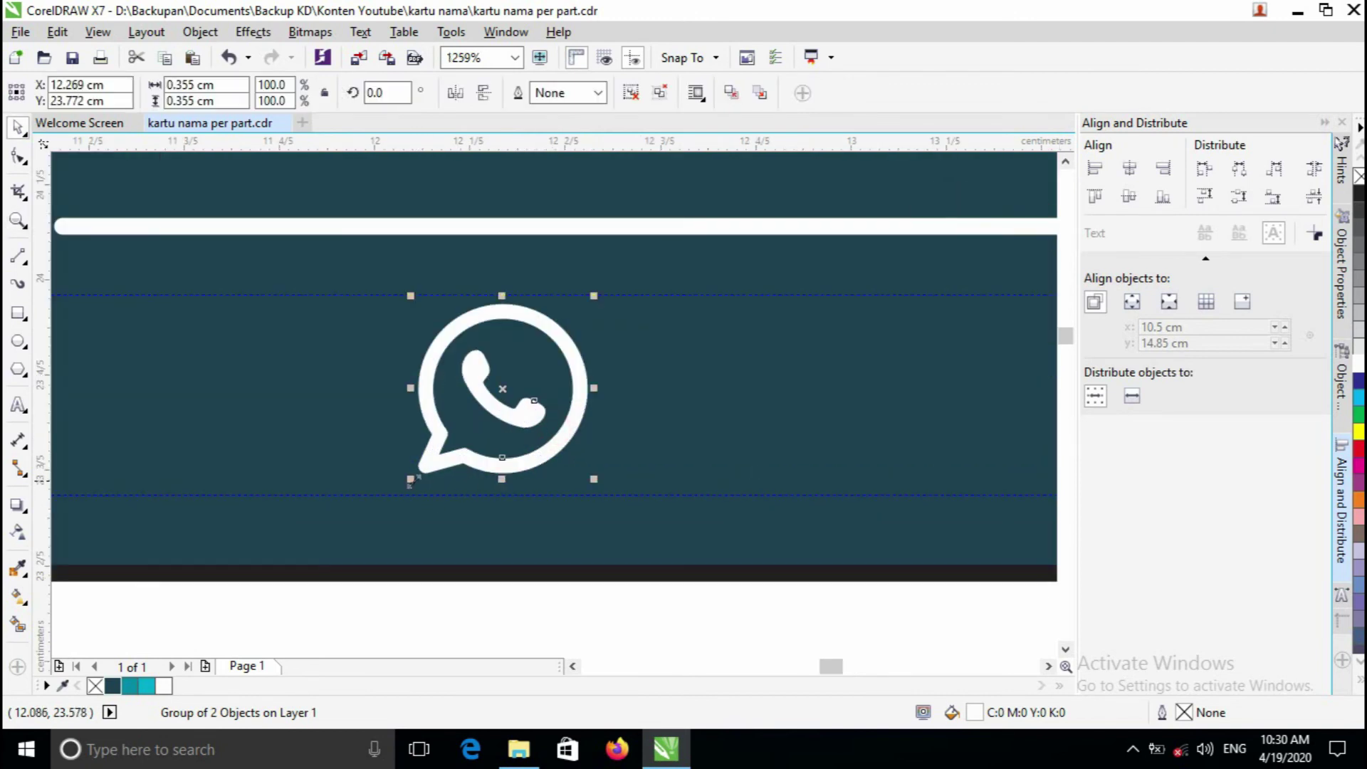
pyautogui.press('z')
pyautogui.scroll(-2, 555, 408)
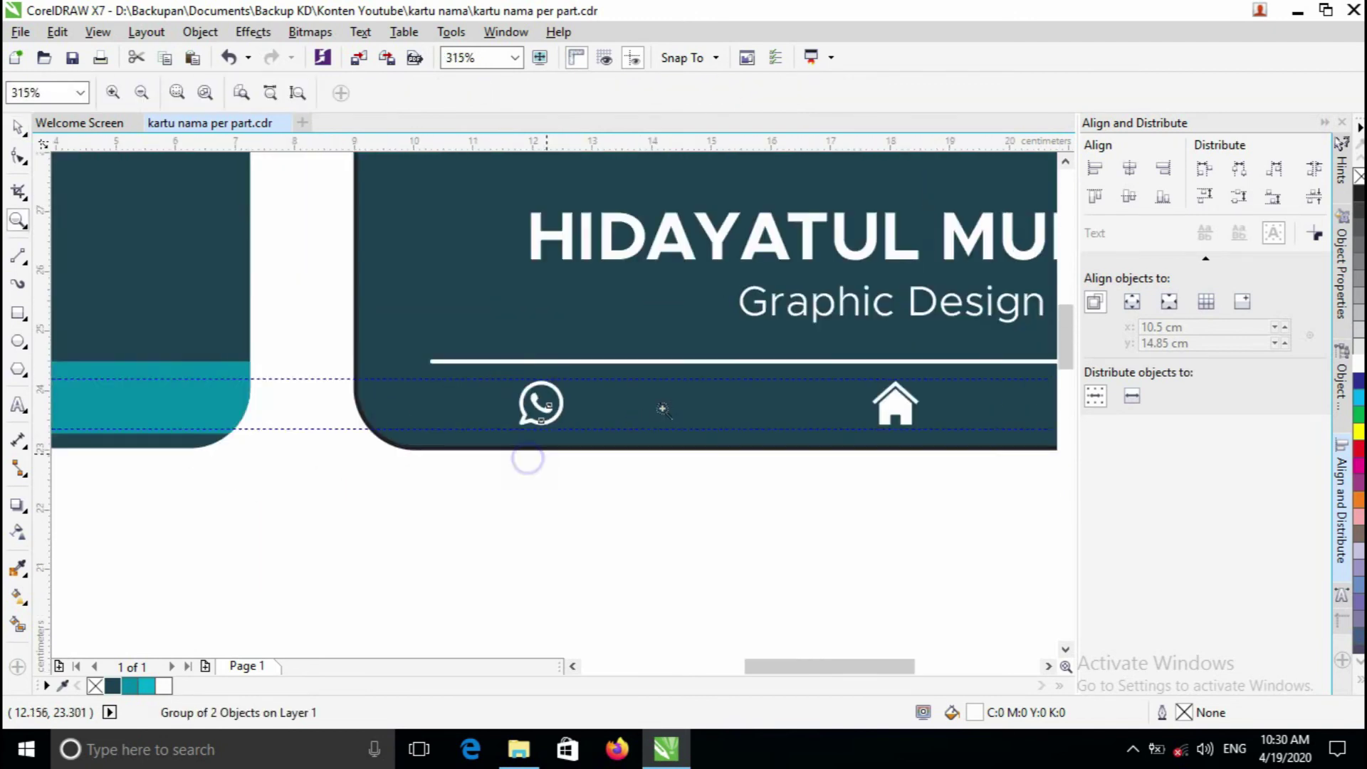
pyautogui.scroll(-2, 662, 409)
pyautogui.press('space')
pyautogui.scroll(2, 601, 436)
pyautogui.click(598, 405)
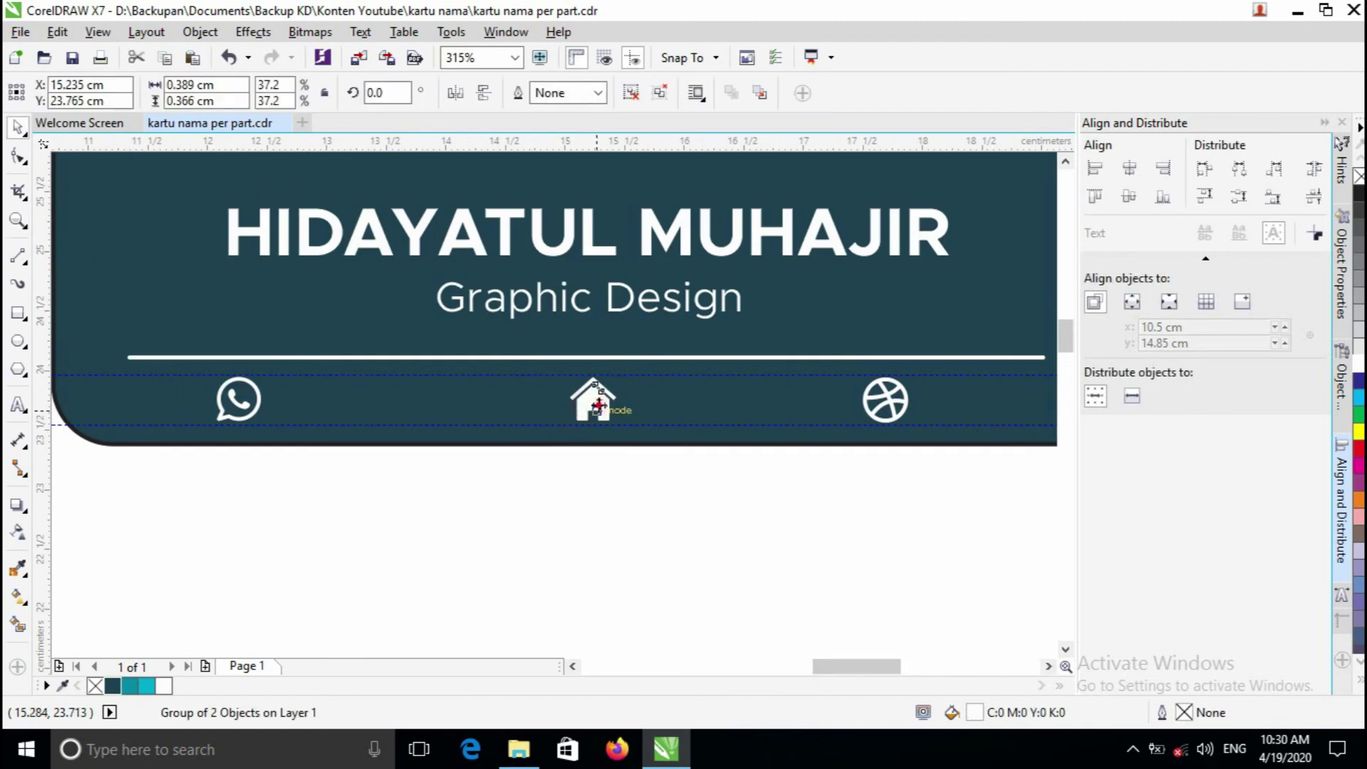
pyautogui.press('z')
pyautogui.scroll(-2, 591, 416)
pyautogui.scroll(1, 570, 428)
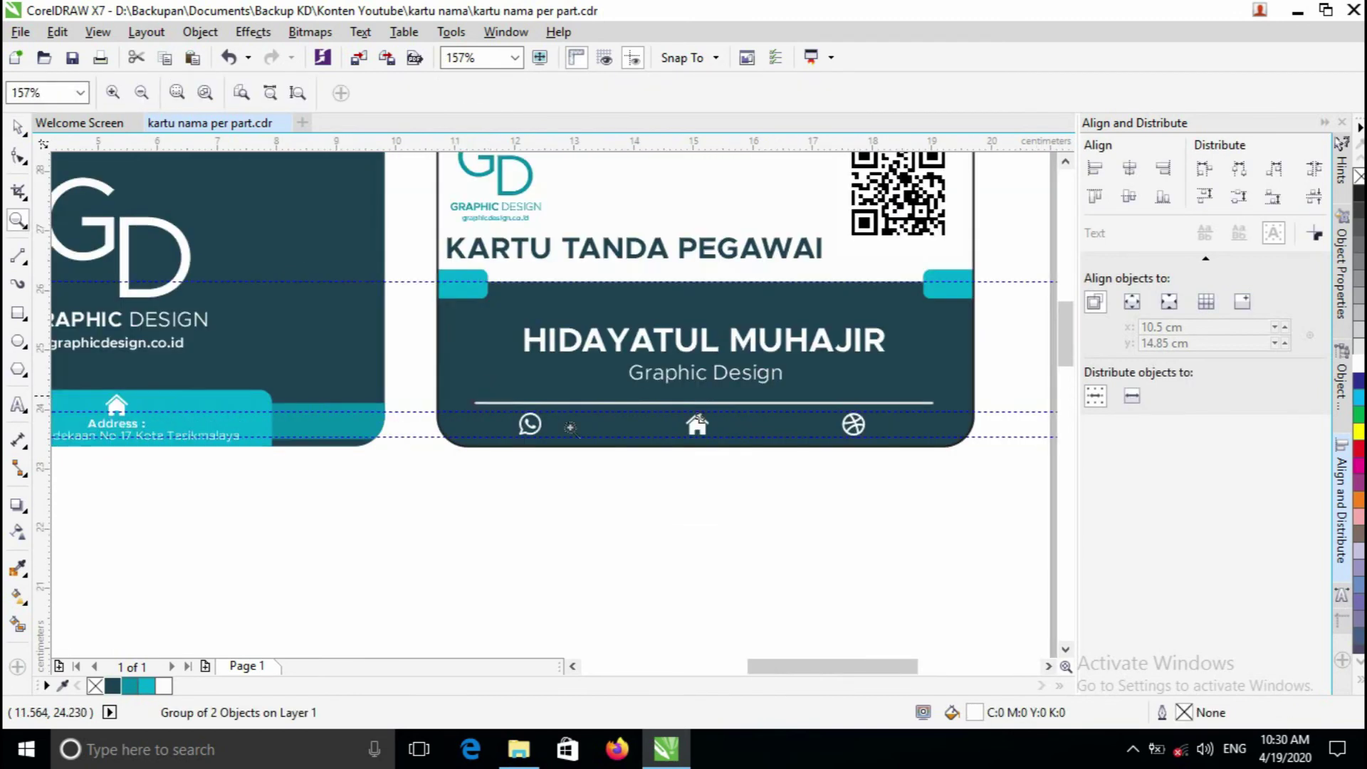
pyautogui.scroll(1, 571, 427)
pyautogui.press('space')
pyautogui.moveTo(456, 423); pyautogui.dragTo(405, 424)
pyautogui.scroll(1, 404, 424)
pyautogui.press('F8')
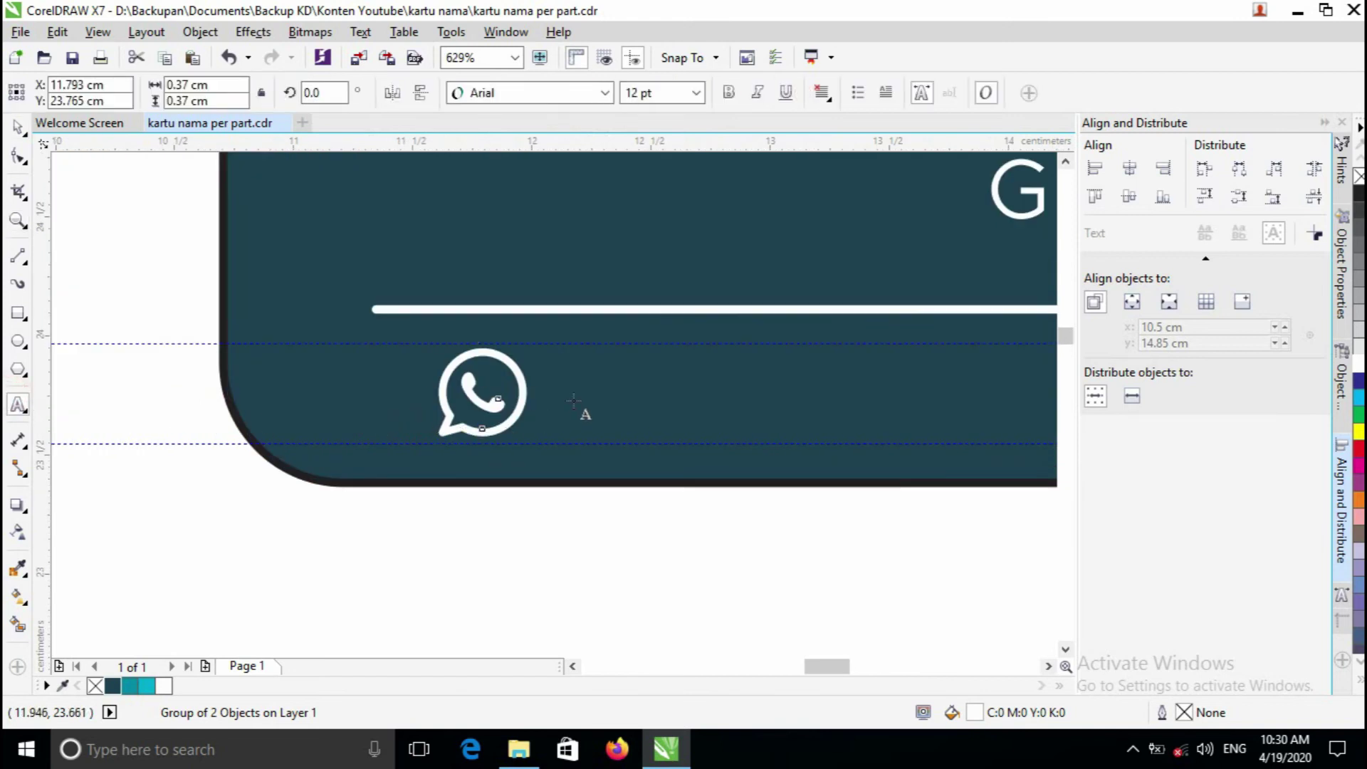
# - Type the contact phone number as 10 pt text beside the WhatsApp icon
pyautogui.click(574, 401)
pyautogui.click(696, 92)
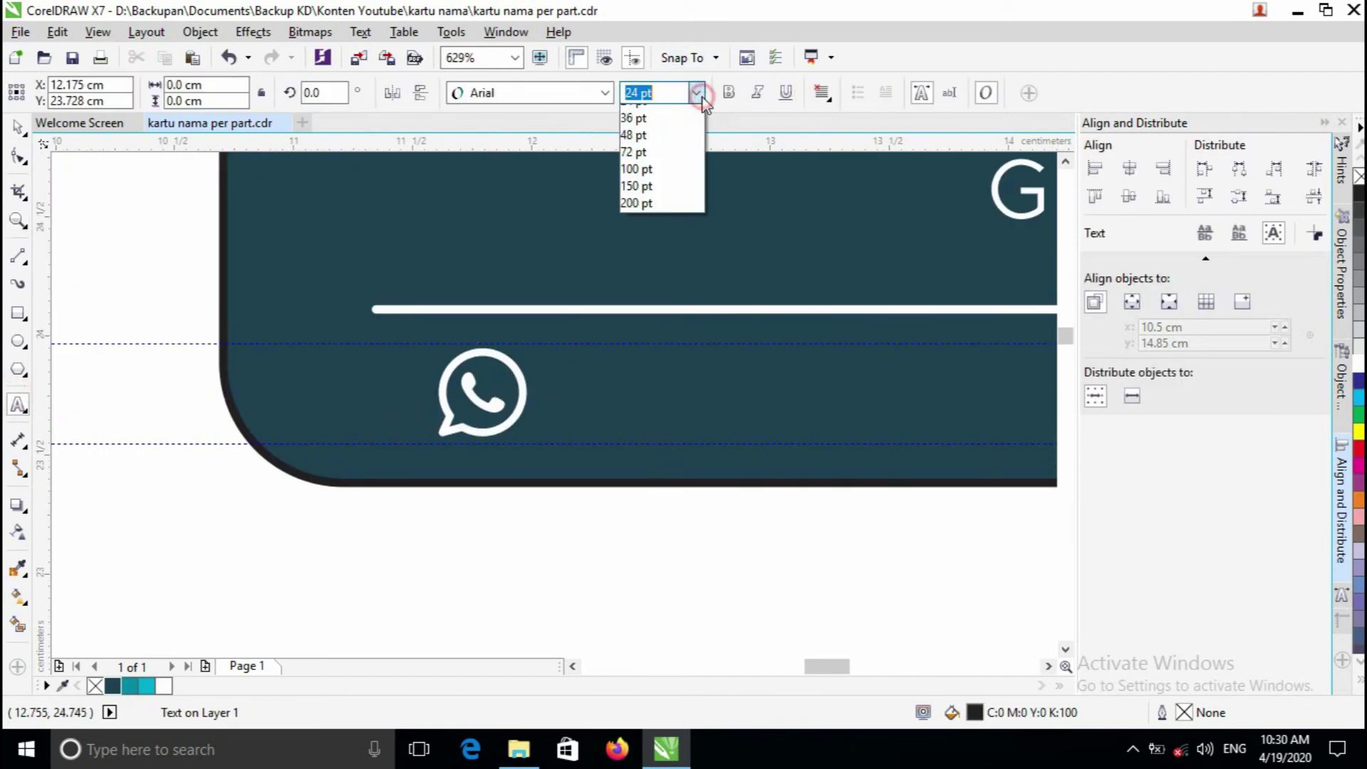
pyautogui.click(670, 199)
pyautogui.click(696, 93)
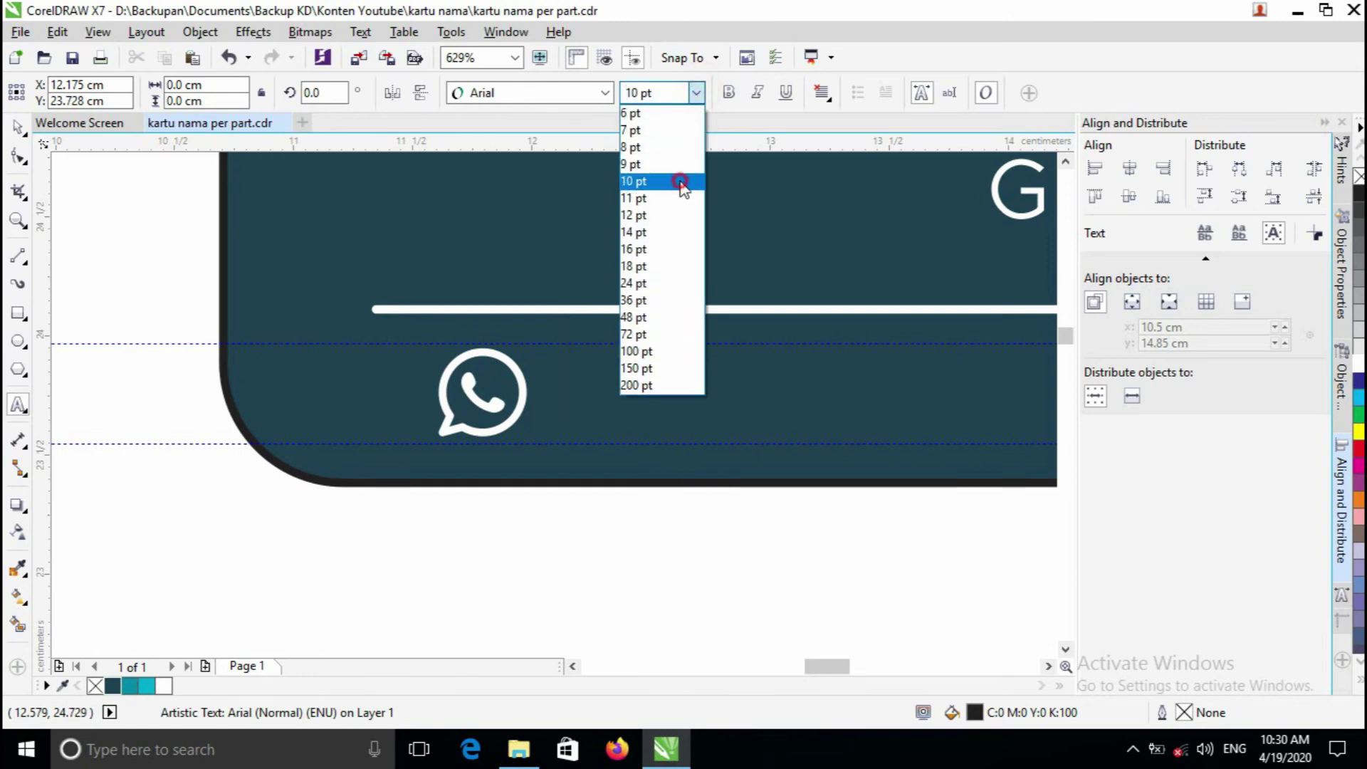
pyautogui.click(681, 181)
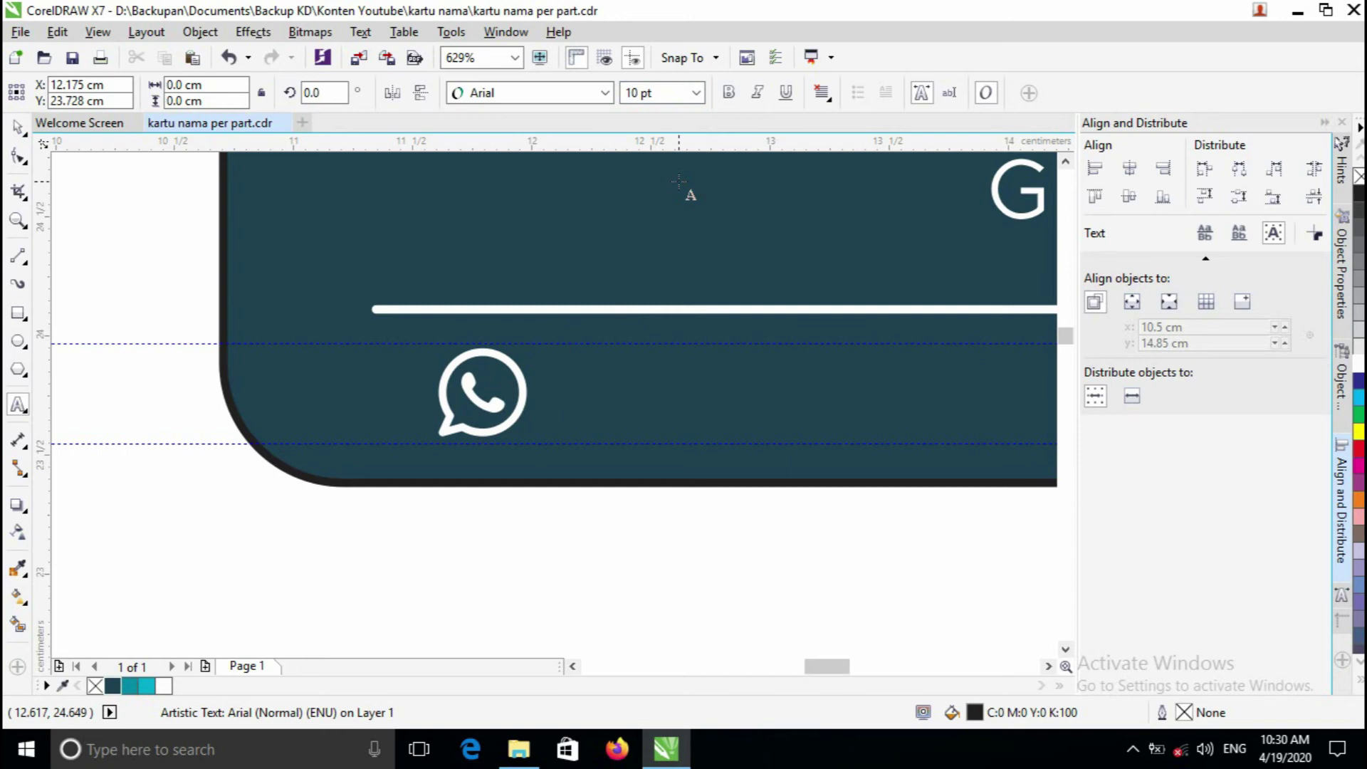
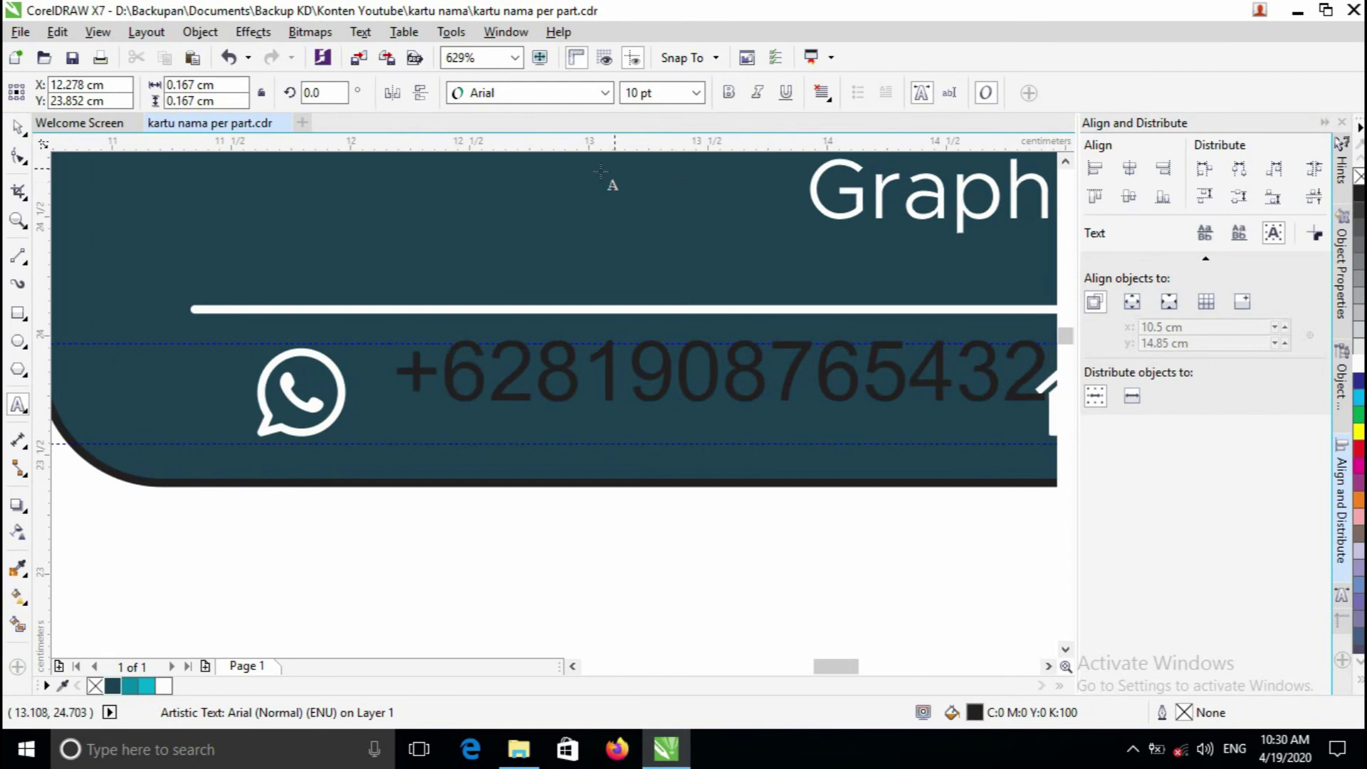
# - Position and shrink the phone number, set its font to Metropolis and fill it white
pyautogui.click(22, 126)
pyautogui.press('F3')
pyautogui.moveTo(639, 390); pyautogui.dragTo(622, 397)
pyautogui.scroll(2, 694, 384)
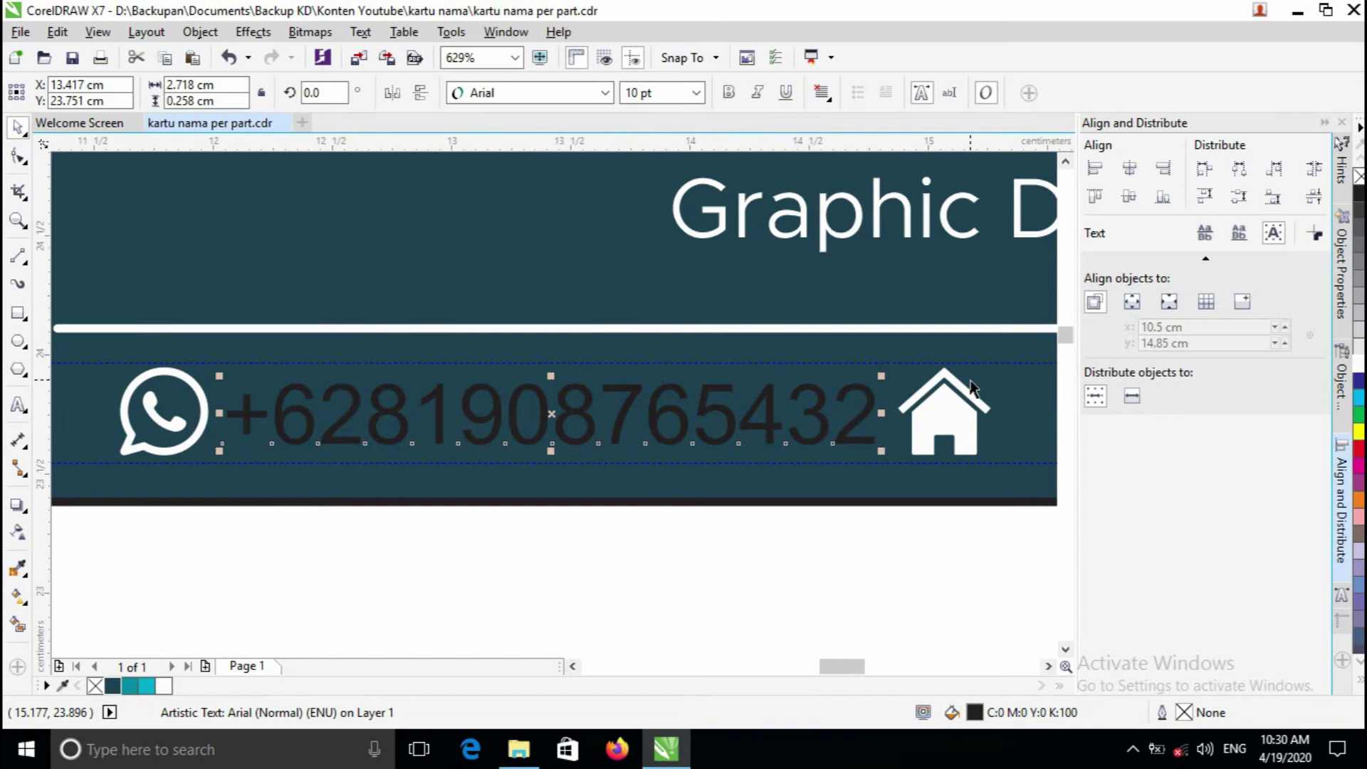
pyautogui.moveTo(882, 376); pyautogui.dragTo(642, 402)
pyautogui.click(604, 93)
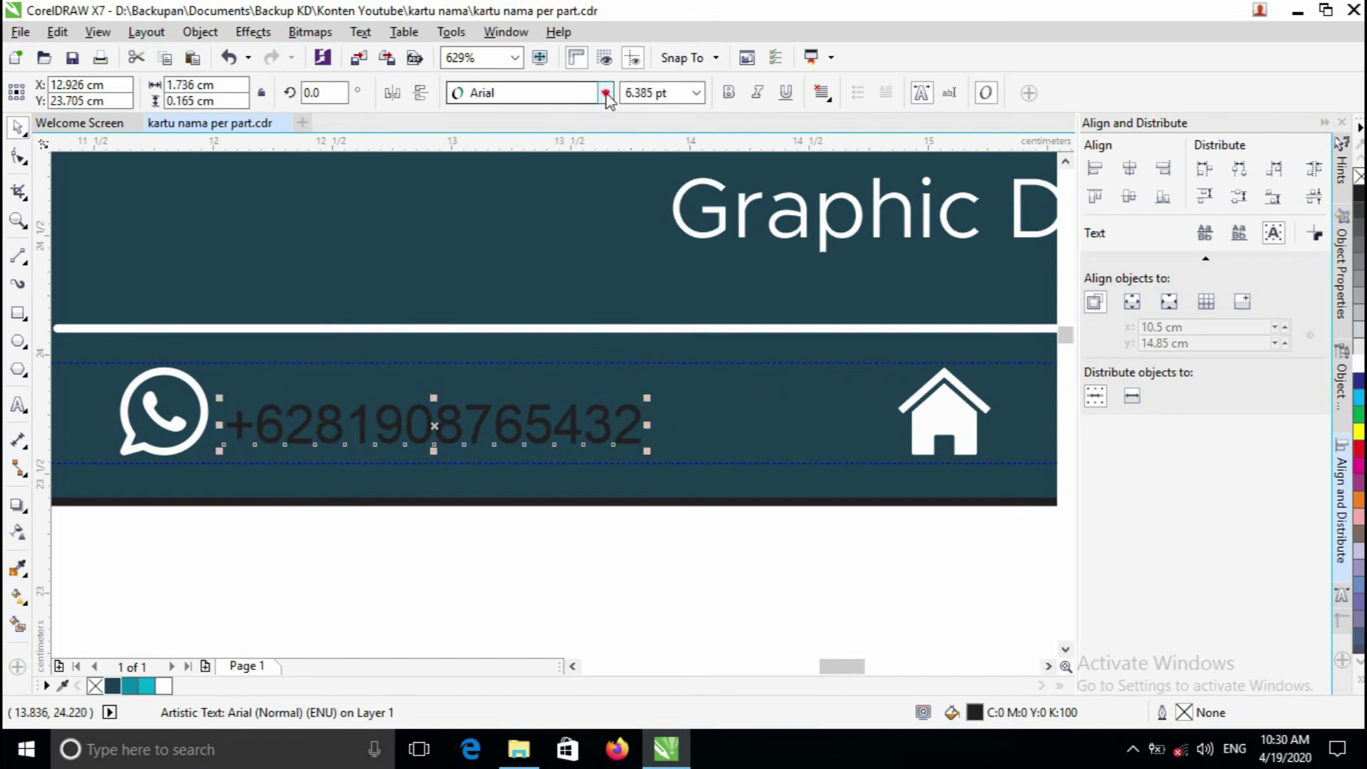
pyautogui.click(613, 141)
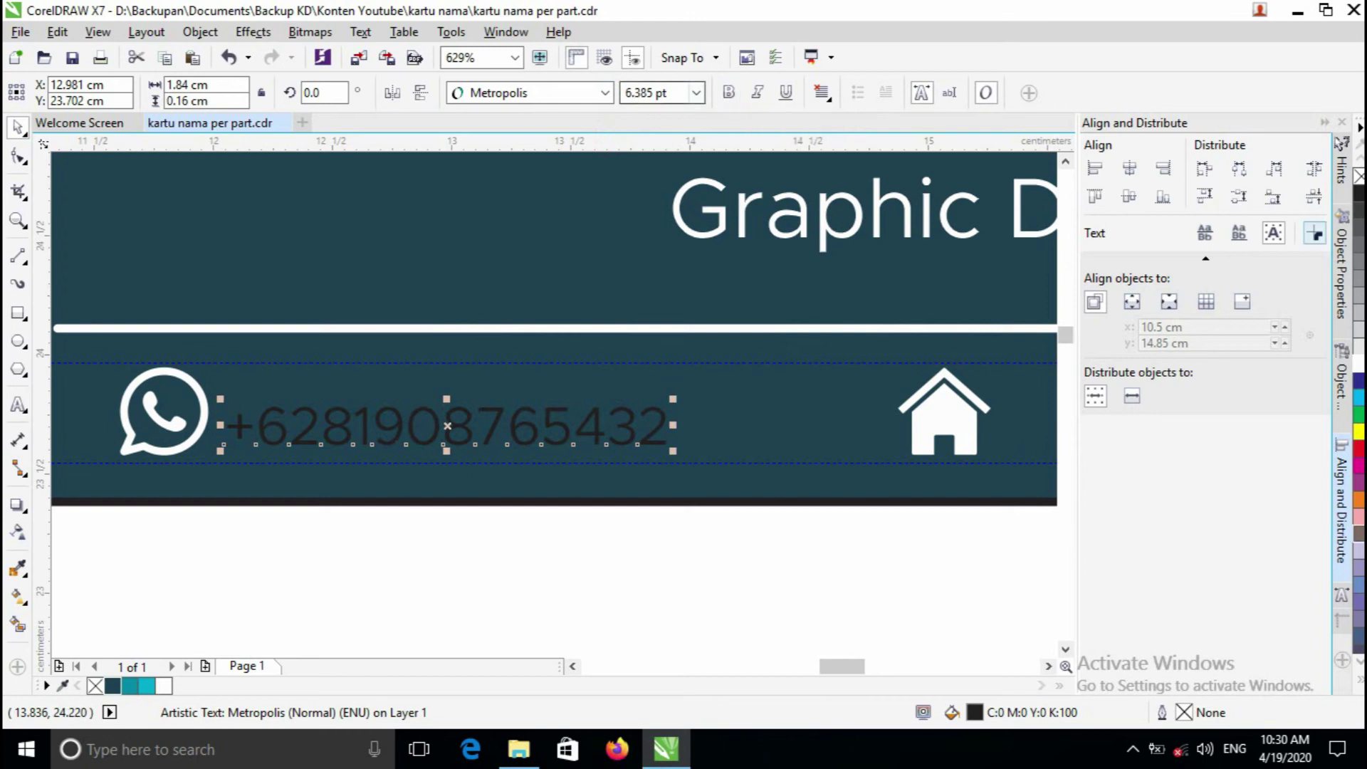
pyautogui.click(1360, 363)
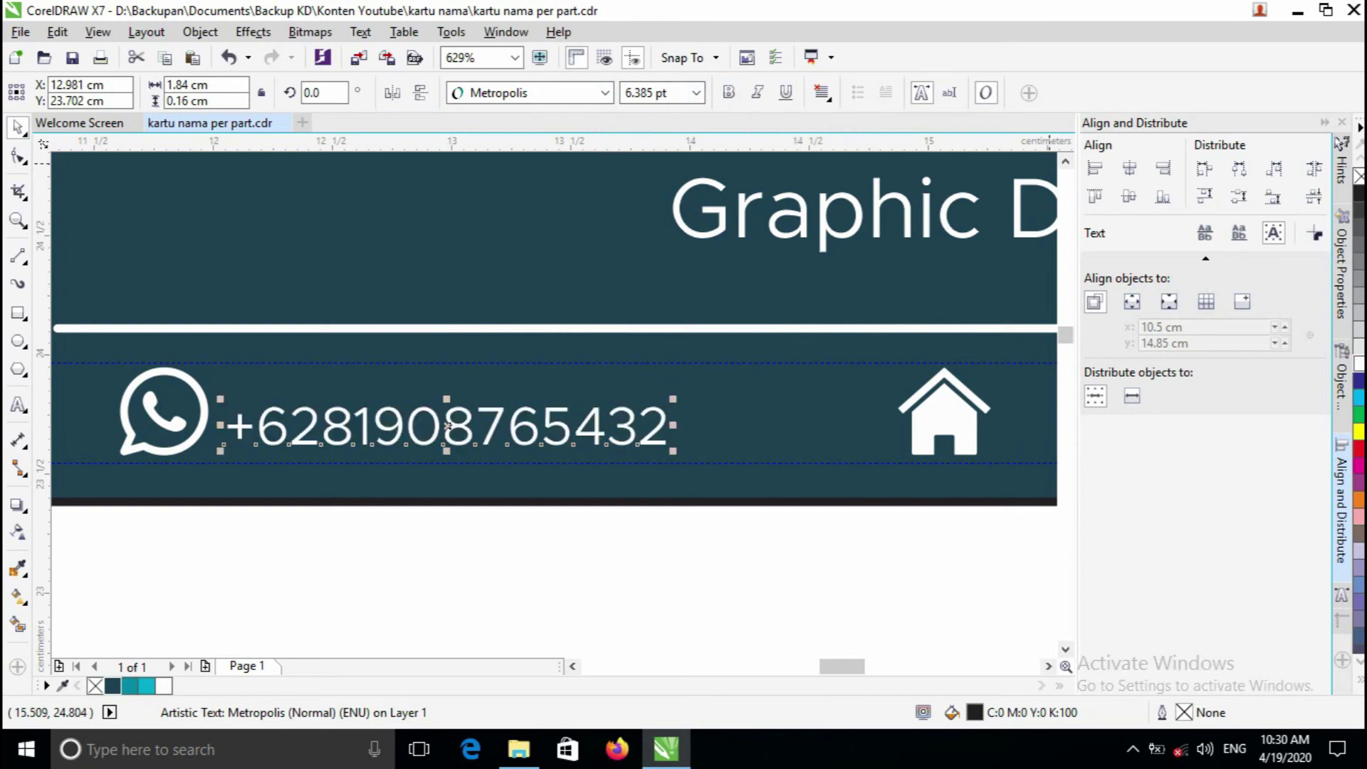
# - Add a bold 'Contact' line above the phone number
pyautogui.click(18, 405)
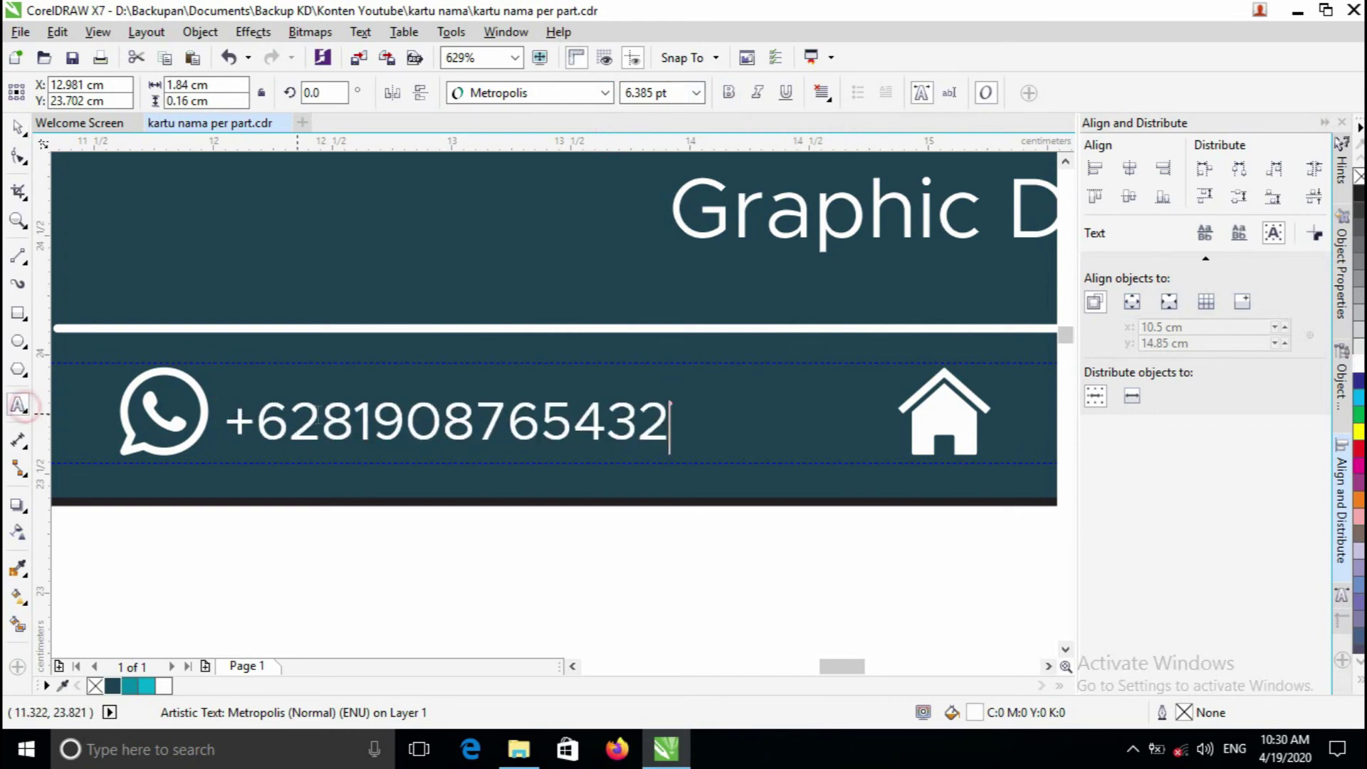
pyautogui.click(230, 419)
pyautogui.write('Contact')
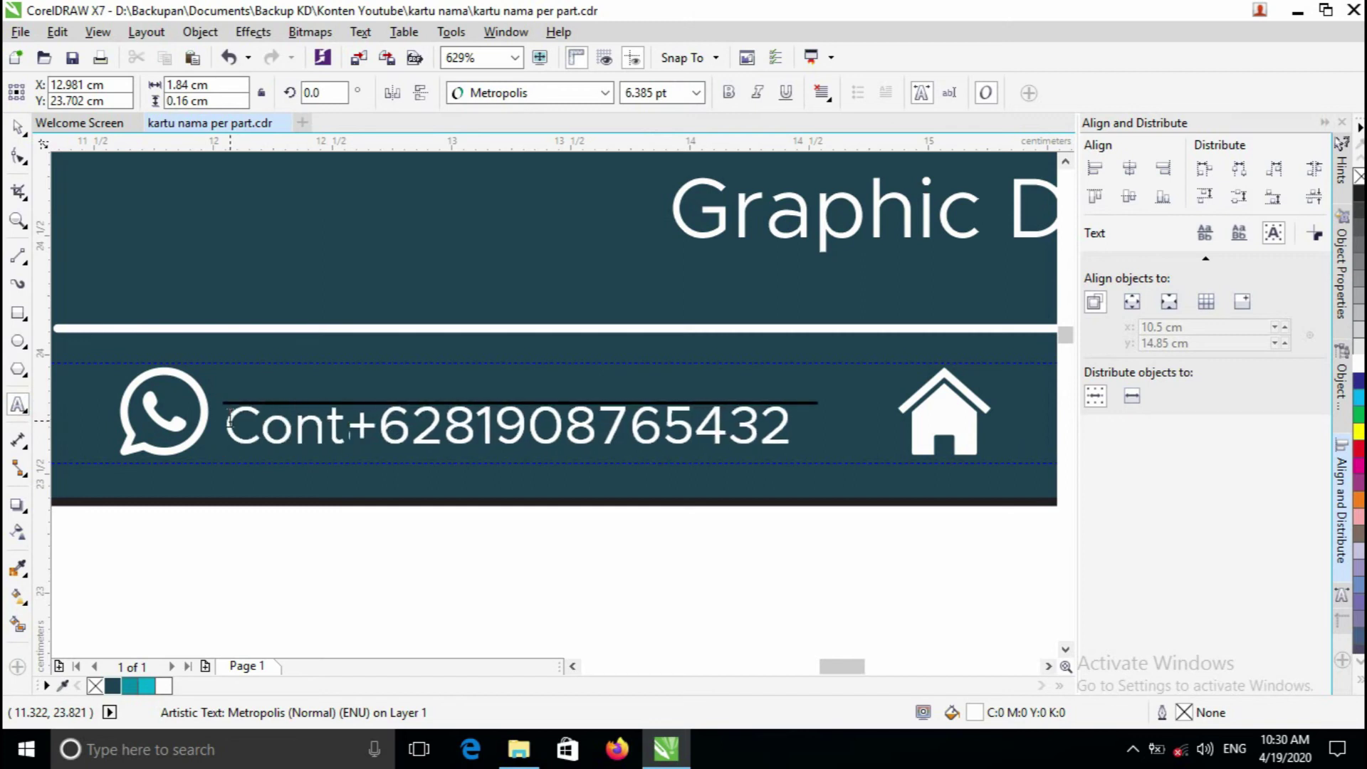
pyautogui.press('Return')
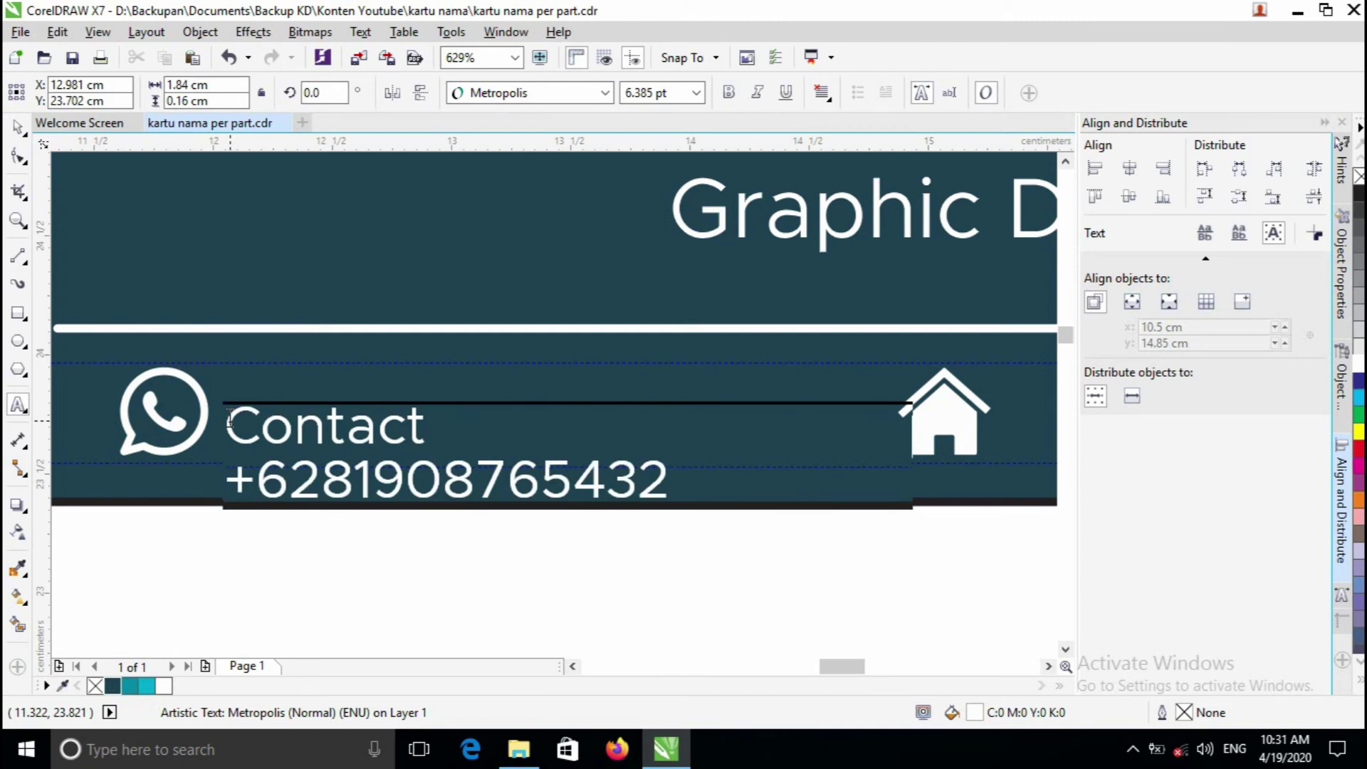
pyautogui.moveTo(440, 426); pyautogui.dragTo(224, 427)
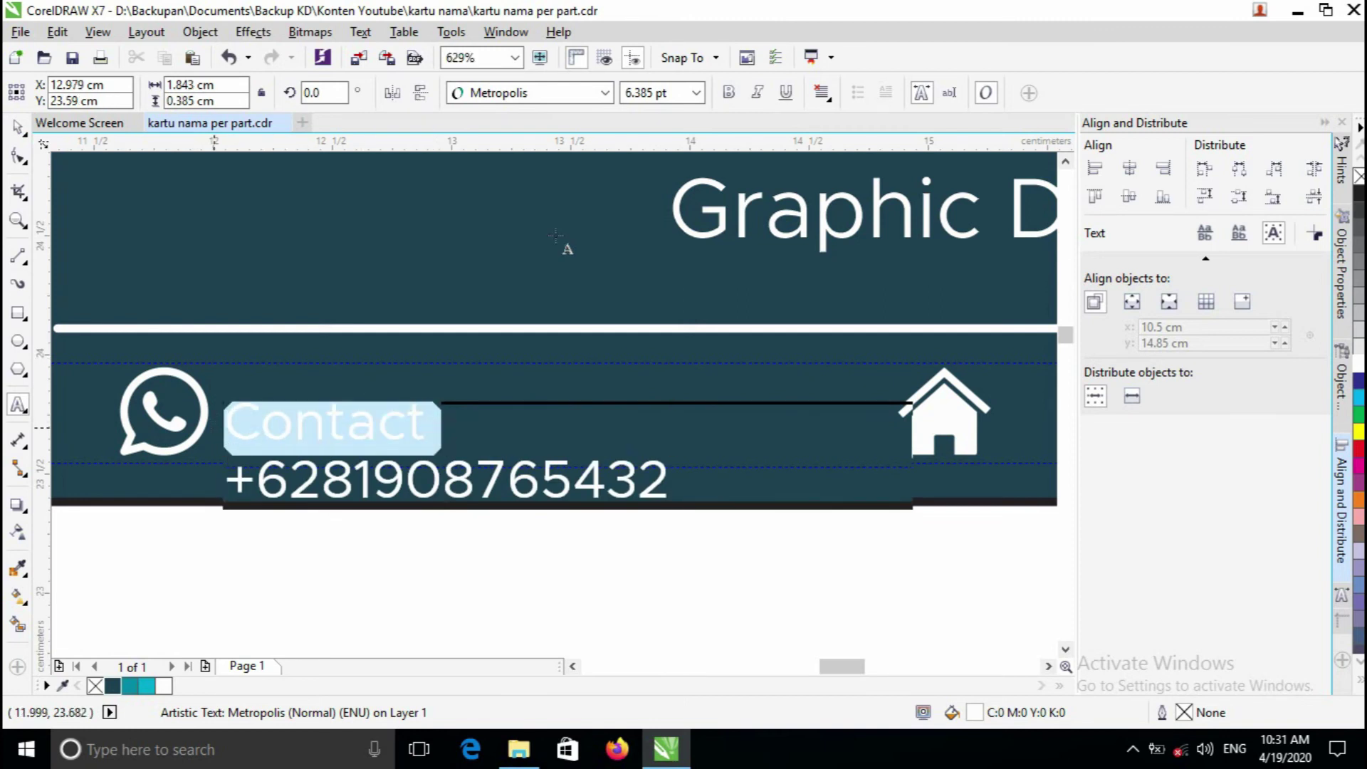
pyautogui.click(730, 93)
pyautogui.hotkey('ctrl', 'space')
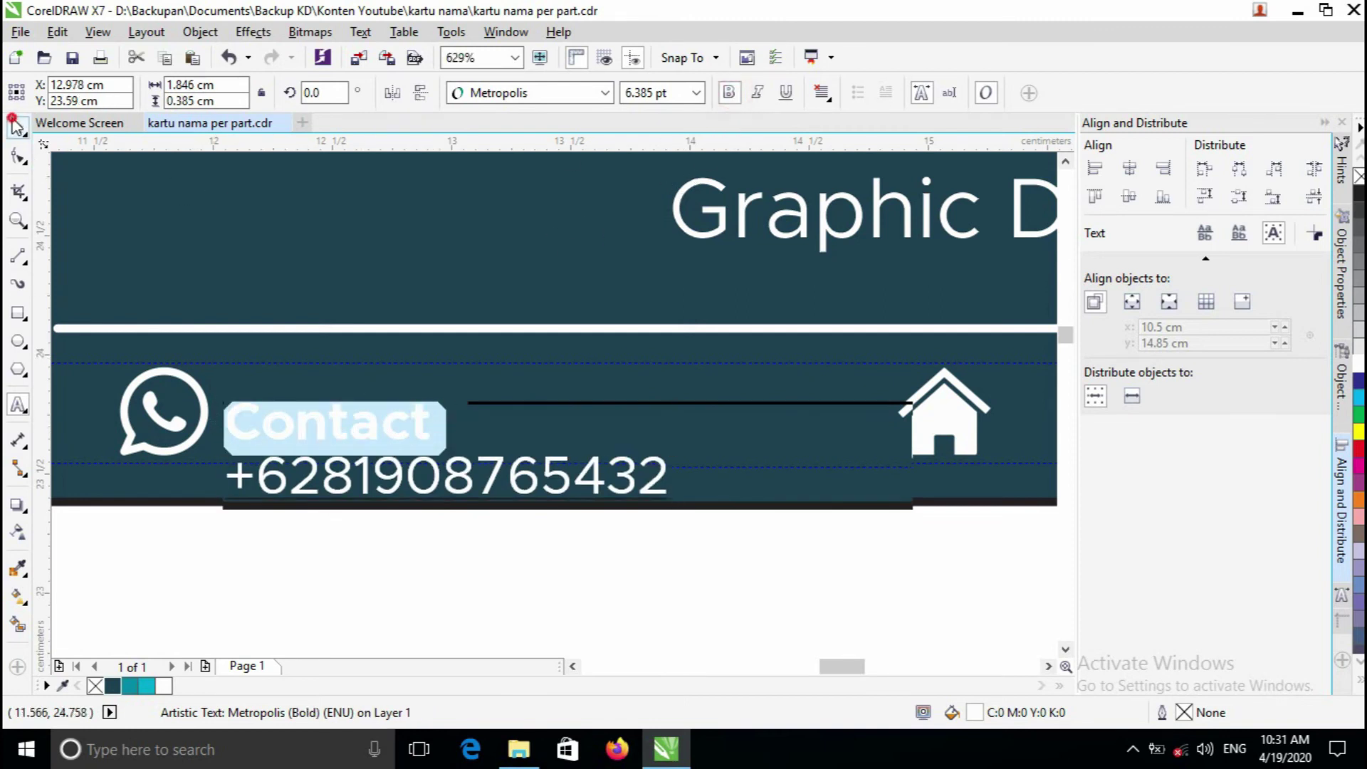
# - Move the Contact block up beside the WhatsApp icon, shrink it and nudge it left
pyautogui.moveTo(443, 447); pyautogui.dragTo(443, 410)
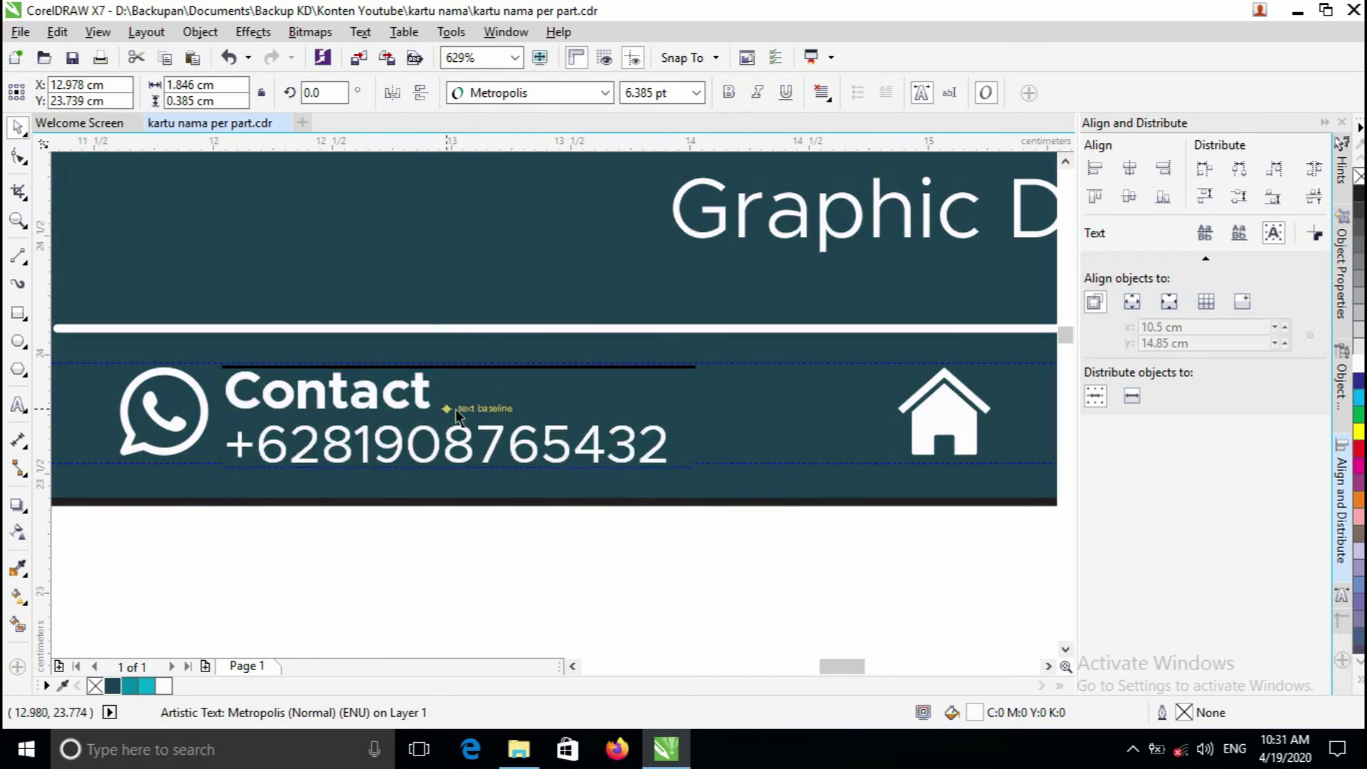
pyautogui.scroll(2, 360, 427)
pyautogui.scroll(-2, 559, 399)
pyautogui.moveTo(770, 360); pyautogui.dragTo(727, 357)
pyautogui.press('z')
pyautogui.scroll(2, 413, 406)
pyautogui.scroll(-2, 604, 404)
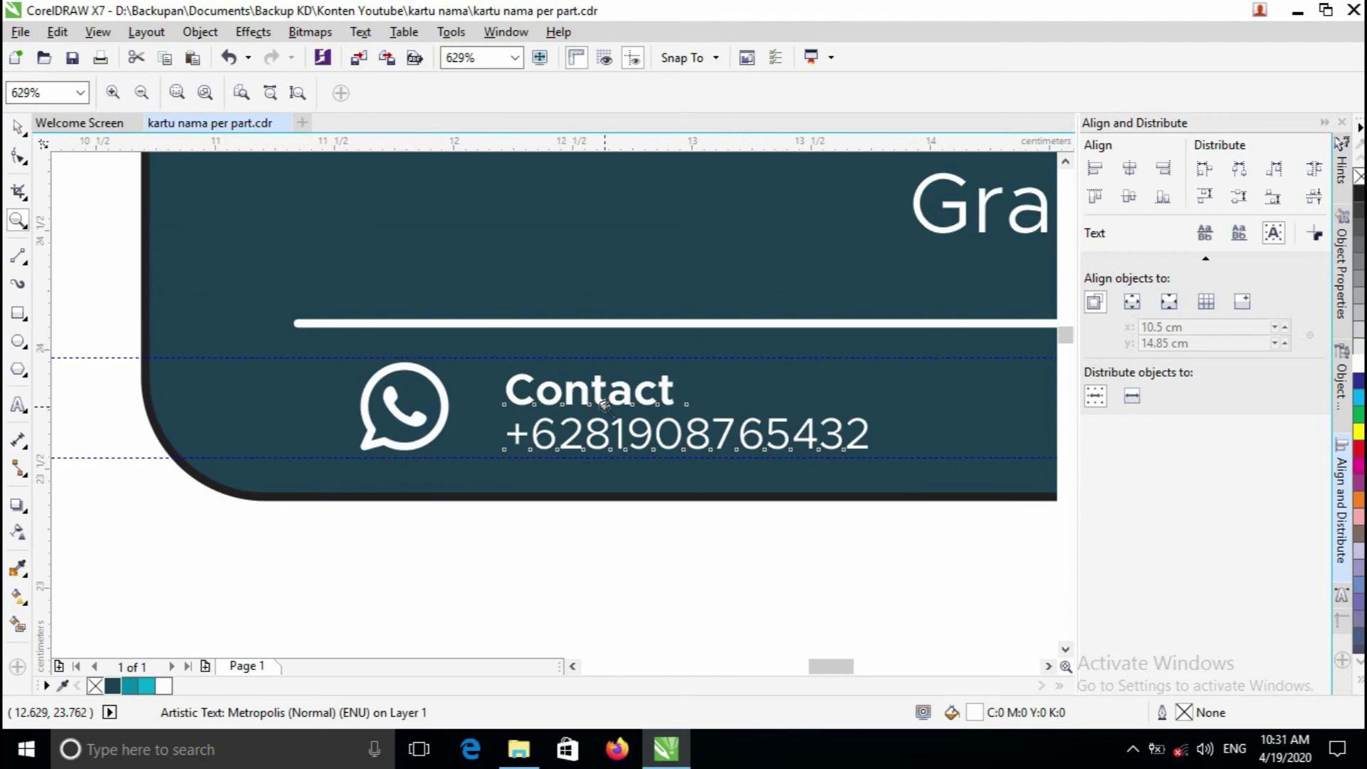
pyautogui.press('space')
pyautogui.moveTo(602, 394); pyautogui.dragTo(562, 393)
pyautogui.scroll(2, 381, 423)
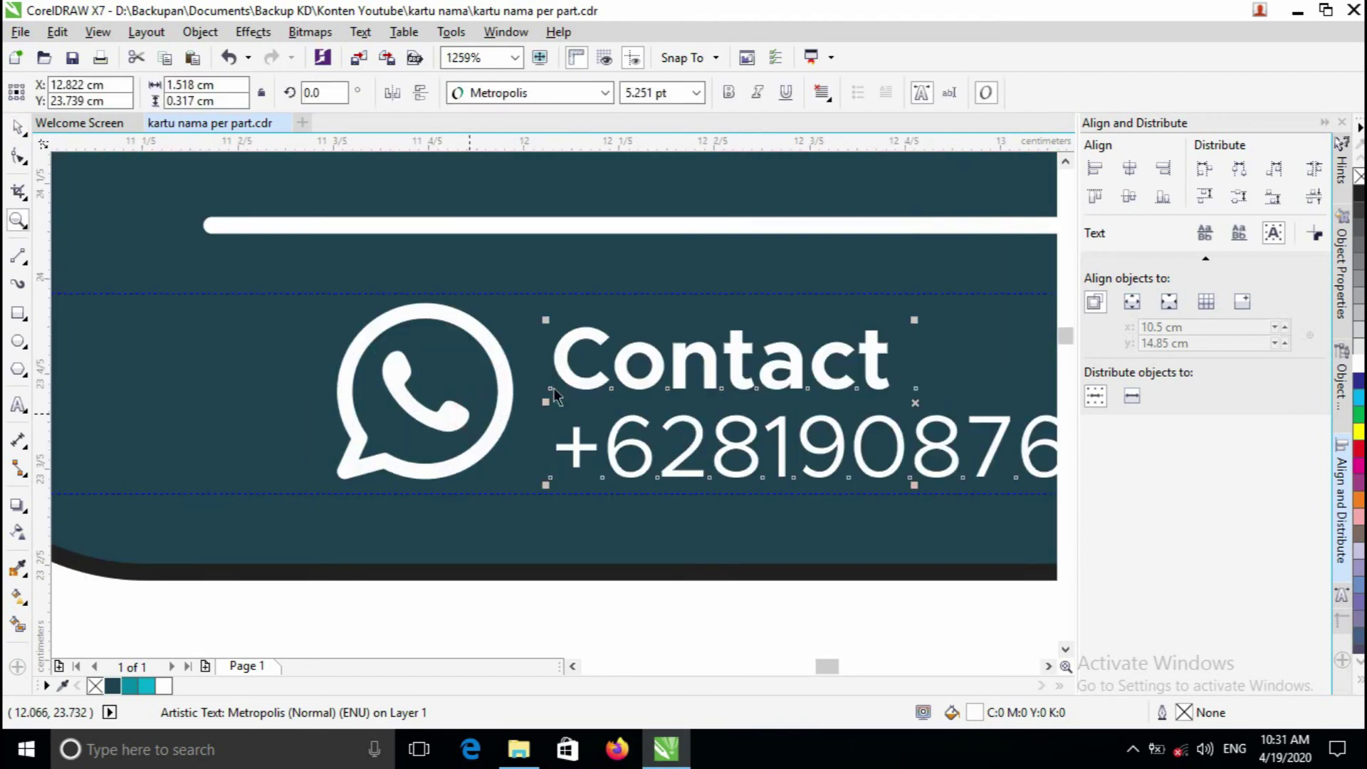
pyautogui.moveTo(575, 383); pyautogui.dragTo(577, 383)
# - Scale the Contact block down to about 81% and check the contact row
pyautogui.press('space')
pyautogui.scroll(-4, 691, 390)
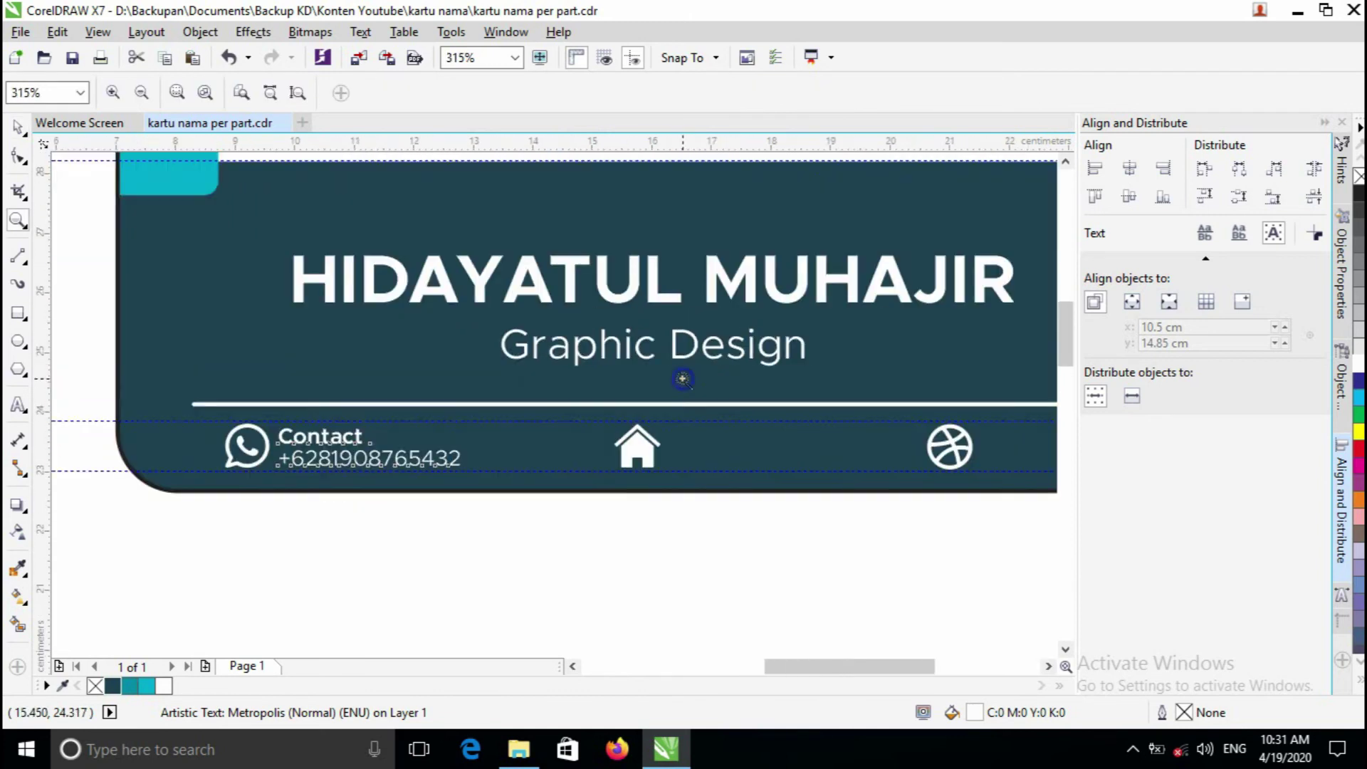
pyautogui.scroll(-3, 690, 389)
pyautogui.scroll(5, 420, 442)
pyautogui.press('space')
pyautogui.moveTo(364, 415); pyautogui.dragTo(299, 431)
pyautogui.press('space')
pyautogui.click(302, 436)
pyautogui.press('space')
pyautogui.press('space')
pyautogui.scroll(-2, 515, 430)
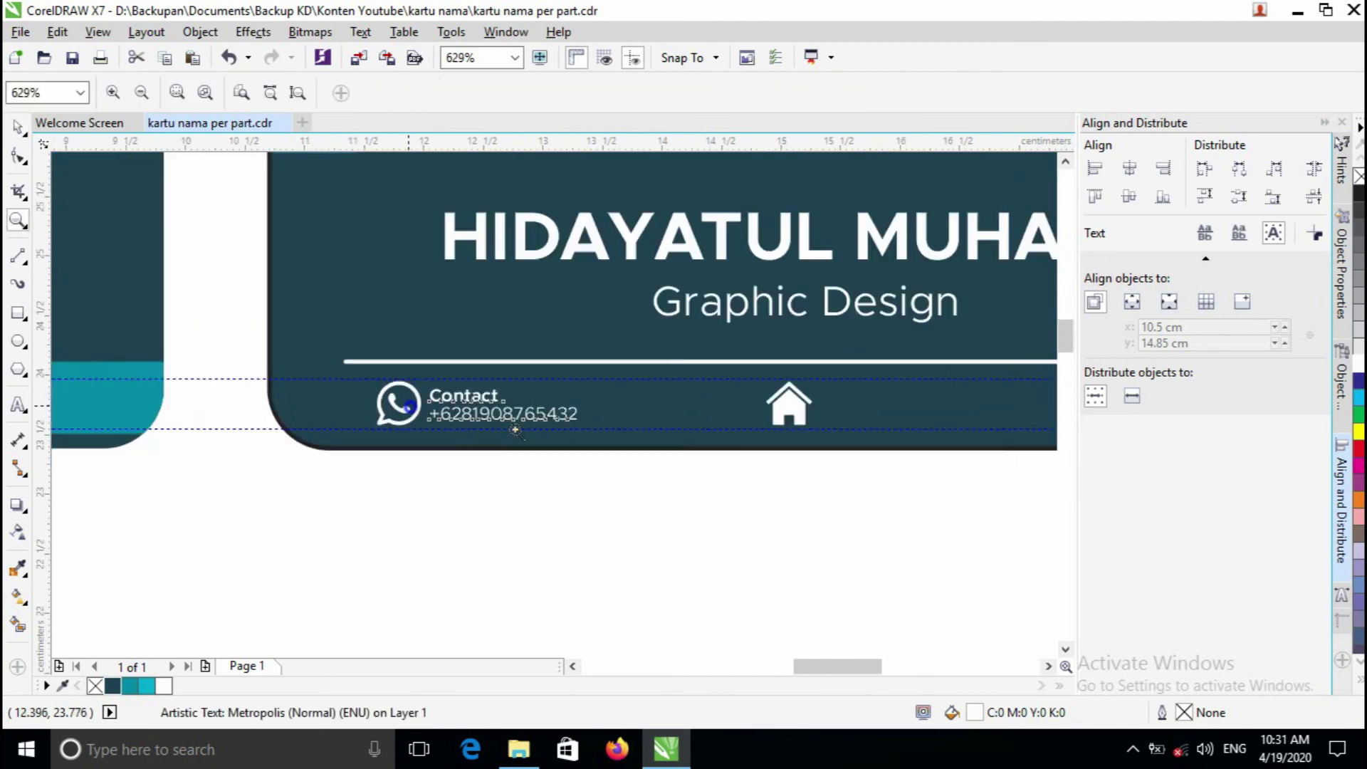
pyautogui.hscroll(3, 516, 430)
pyautogui.press('space')
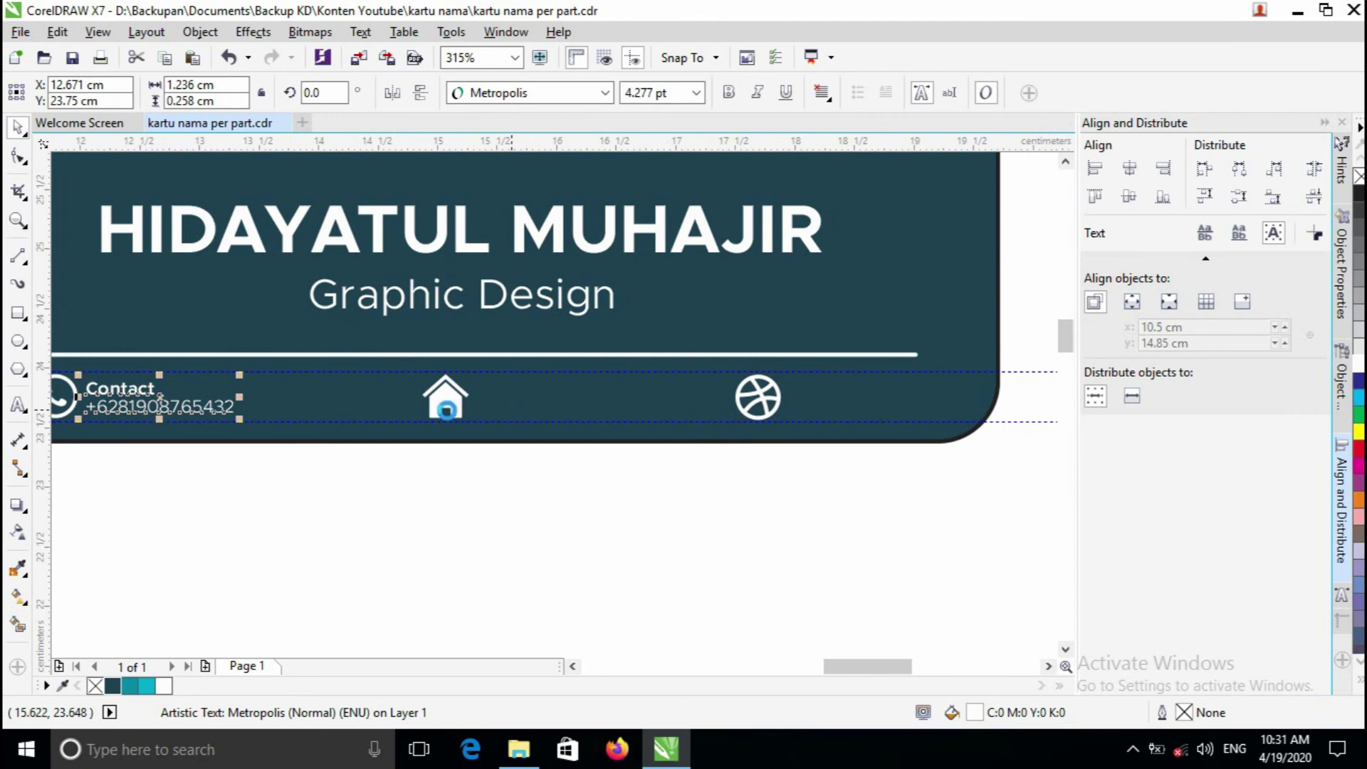
# - Copy the Contact block beside the house icon and change it to 'Address' with the street address
pyautogui.moveTo(183, 400); pyautogui.dragTo(487, 395)
pyautogui.click(19, 405)
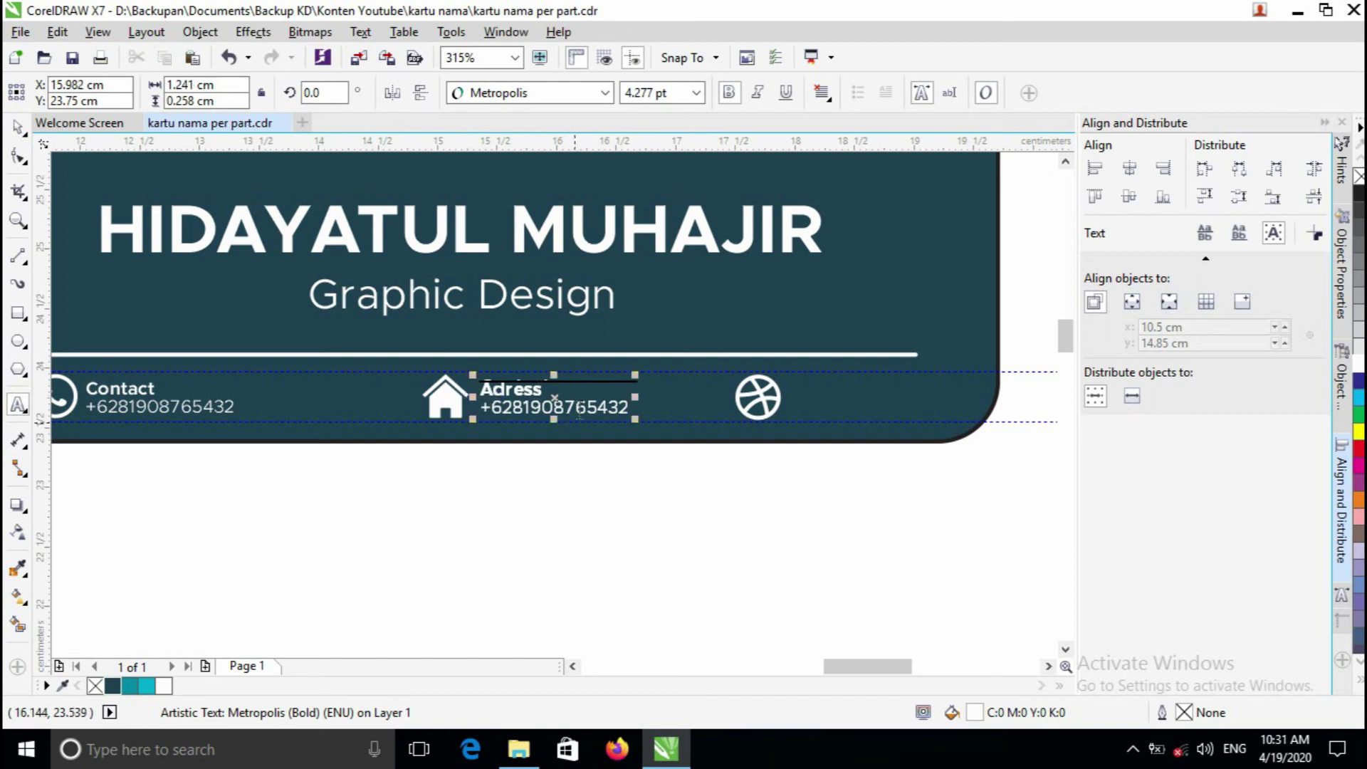
pyautogui.moveTo(630, 407); pyautogui.dragTo(463, 412)
pyautogui.press('Delete')
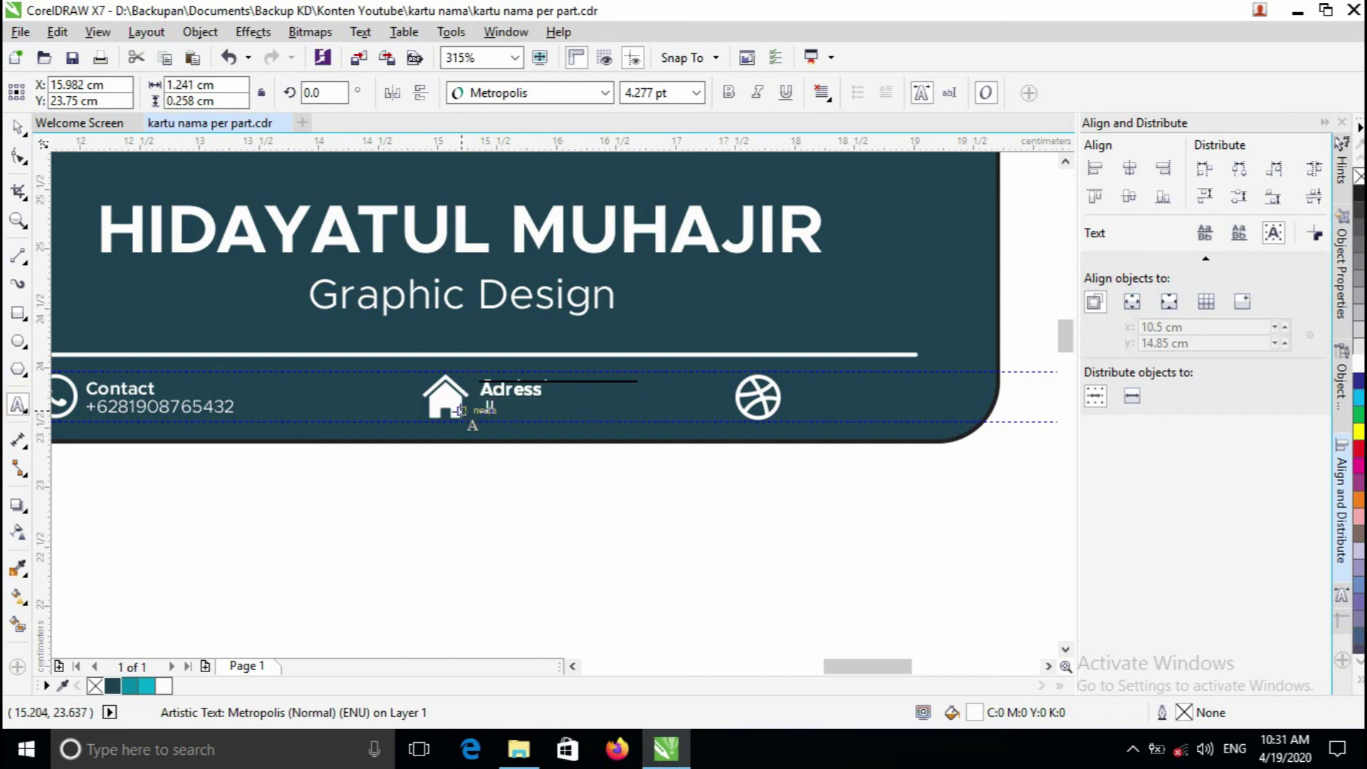
pyautogui.press('BackSpace')
pyautogui.press('BackSpace')
pyautogui.press('Down')
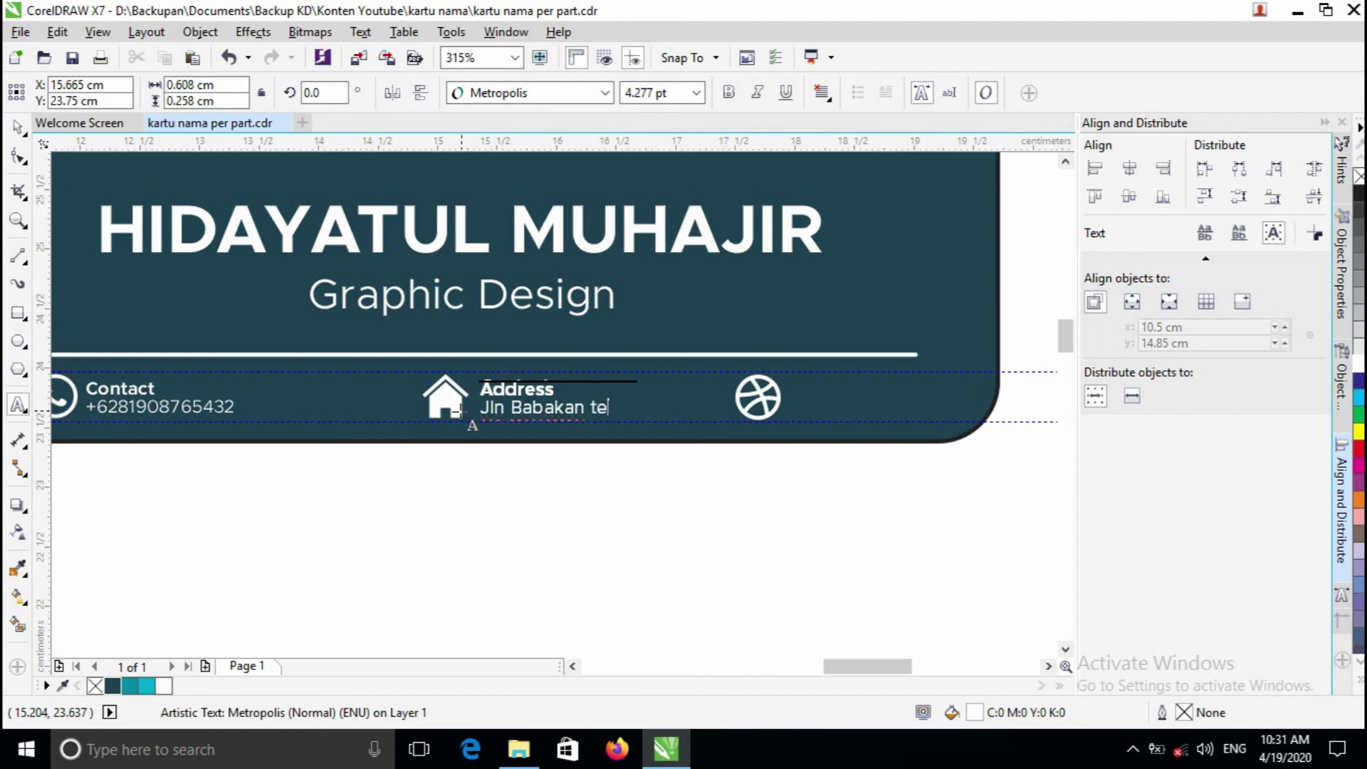
pyautogui.write('Kawalu Kota Tasikmalay')
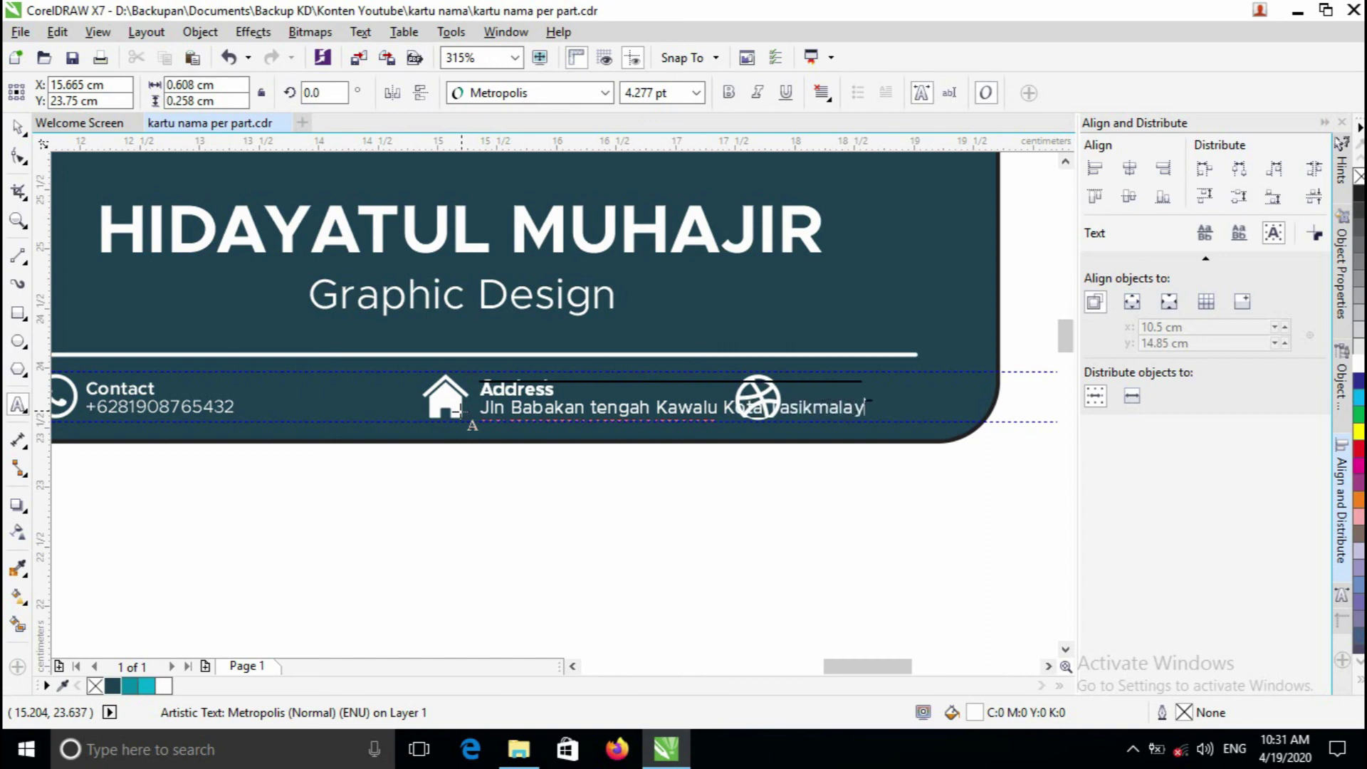
pyautogui.hotkey('ctrl', 'space')
# - Try moving the address text with the house icon, then undo and deselect
pyautogui.moveTo(497, 391); pyautogui.dragTo(356, 379)
pyautogui.keyDown('shift'); pyautogui.click(456, 416); pyautogui.keyUp('shift')
pyautogui.hotkey('ctrl', 'z')
pyautogui.click(412, 470)
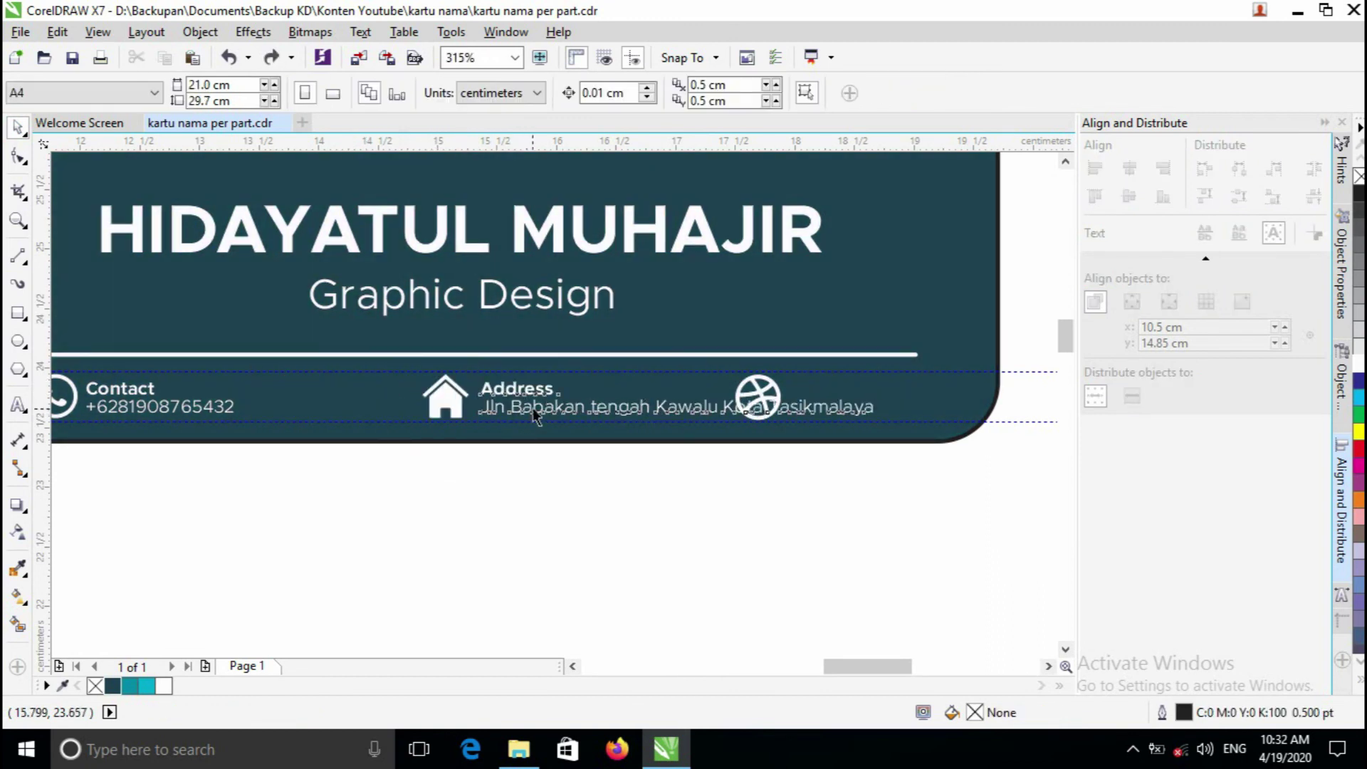
# - Drag the address text and house icon together further left, clear of the ball icon
pyautogui.click(491, 407)
pyautogui.keyDown('shift'); pyautogui.click(438, 404); pyautogui.keyUp('shift')
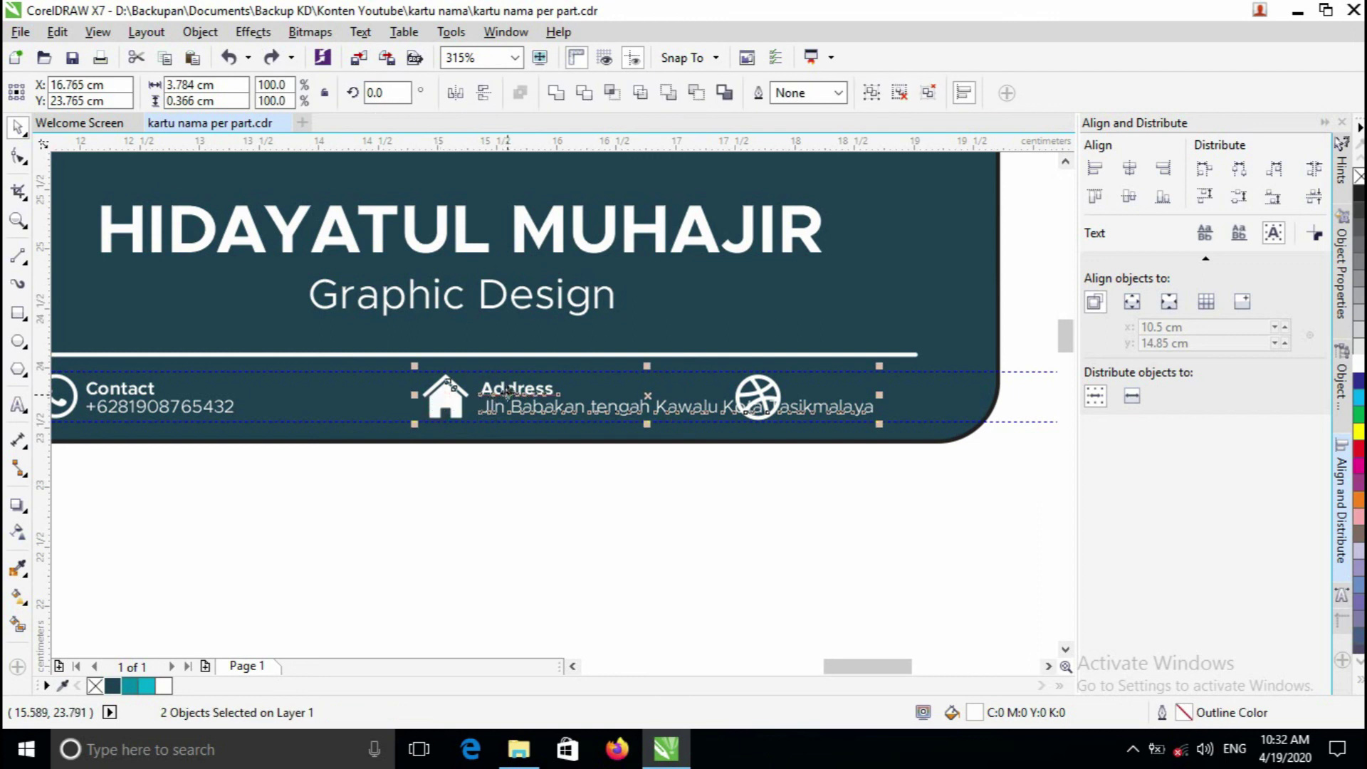
pyautogui.moveTo(505, 390); pyautogui.dragTo(418, 390)
pyautogui.moveTo(419, 384); pyautogui.dragTo(354, 427)
pyautogui.click(463, 488)
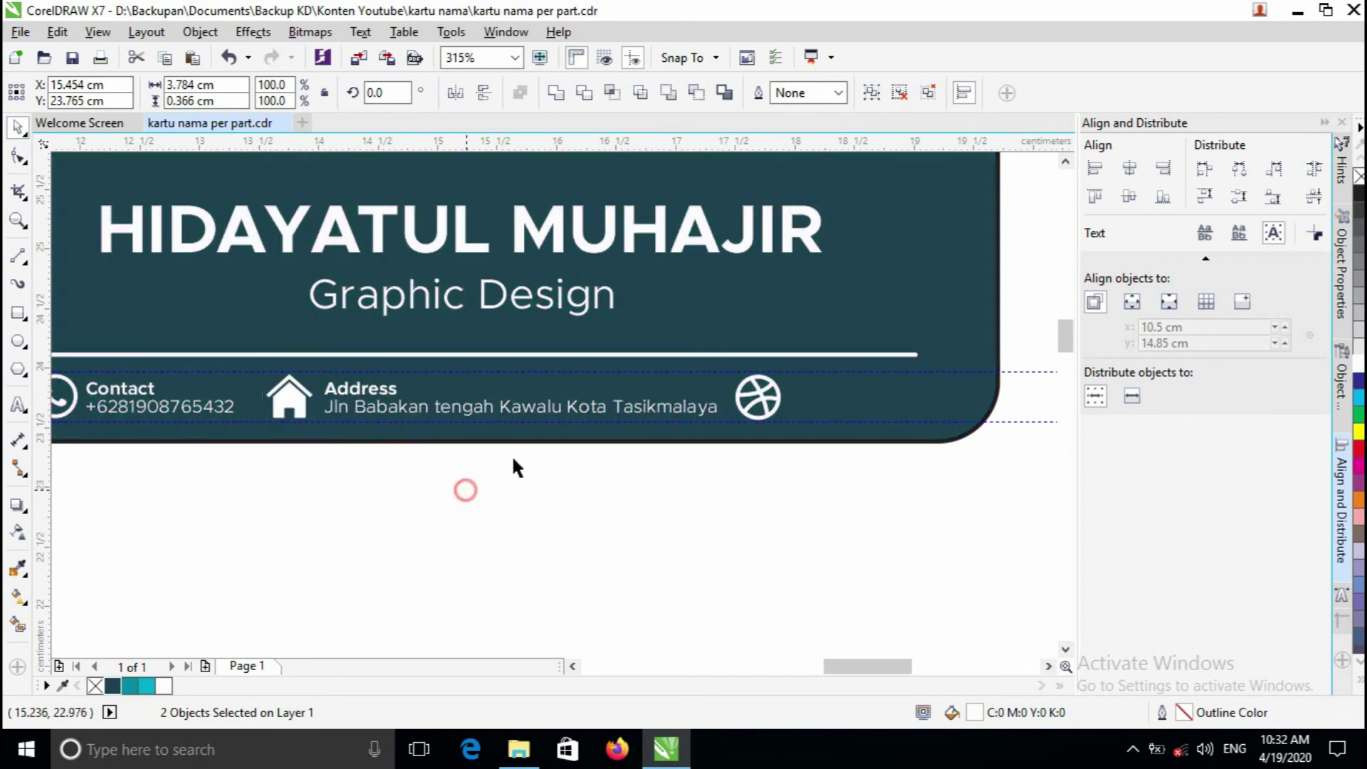
pyautogui.press('F3')
pyautogui.press('F2')
pyautogui.click(605, 383)
pyautogui.click(578, 459)
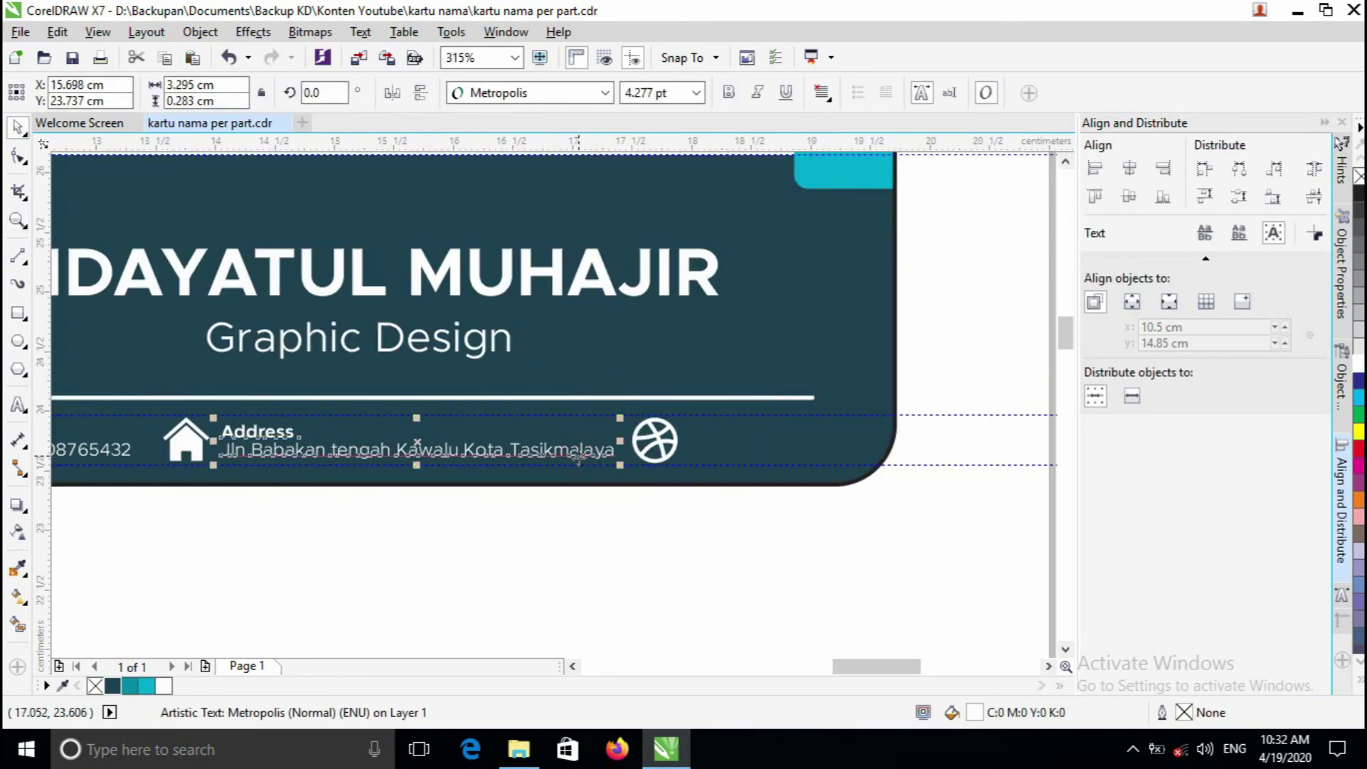
# - Undo the stray move, then duplicate the Address text and place the copy right of the ball icon
pyautogui.moveTo(493, 453); pyautogui.dragTo(827, 458)
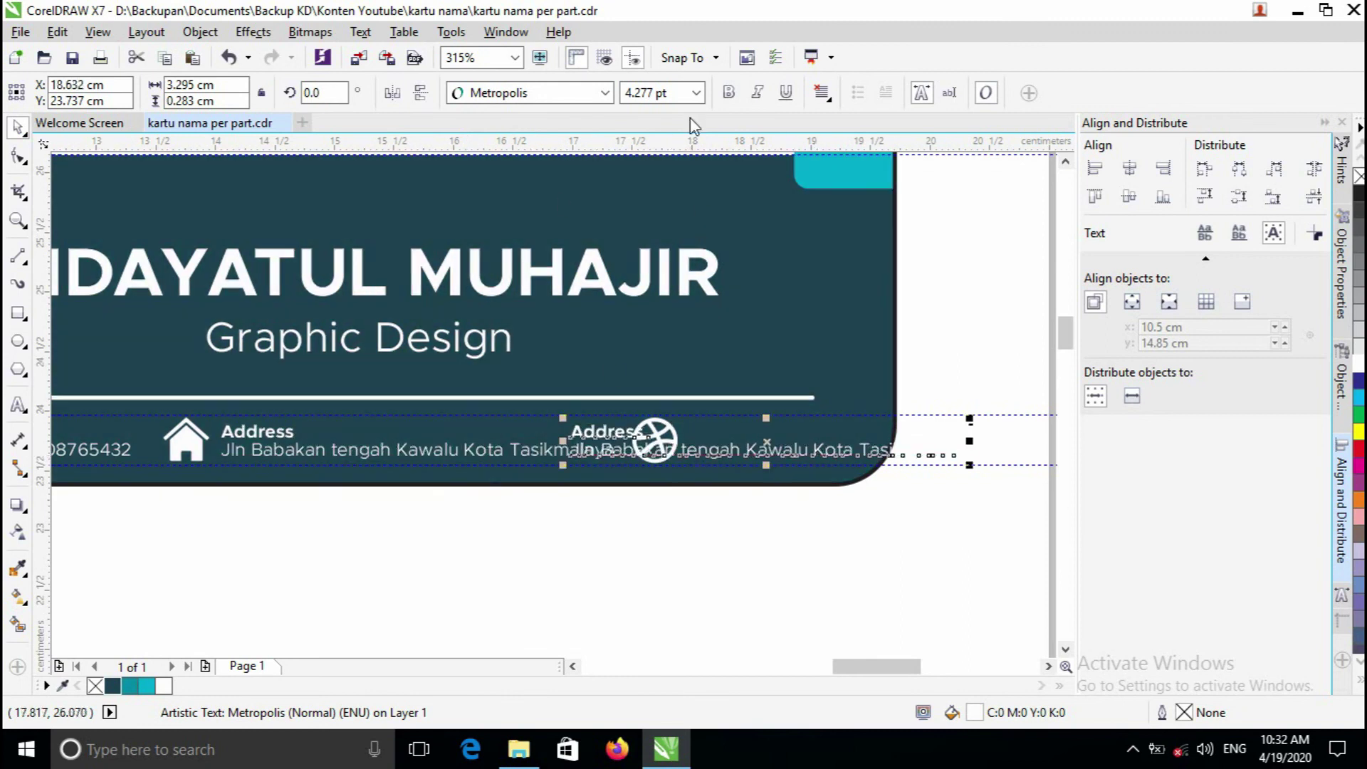
pyautogui.moveTo(625, 464); pyautogui.dragTo(475, 437)
pyautogui.hotkey('ctrl', 'z')
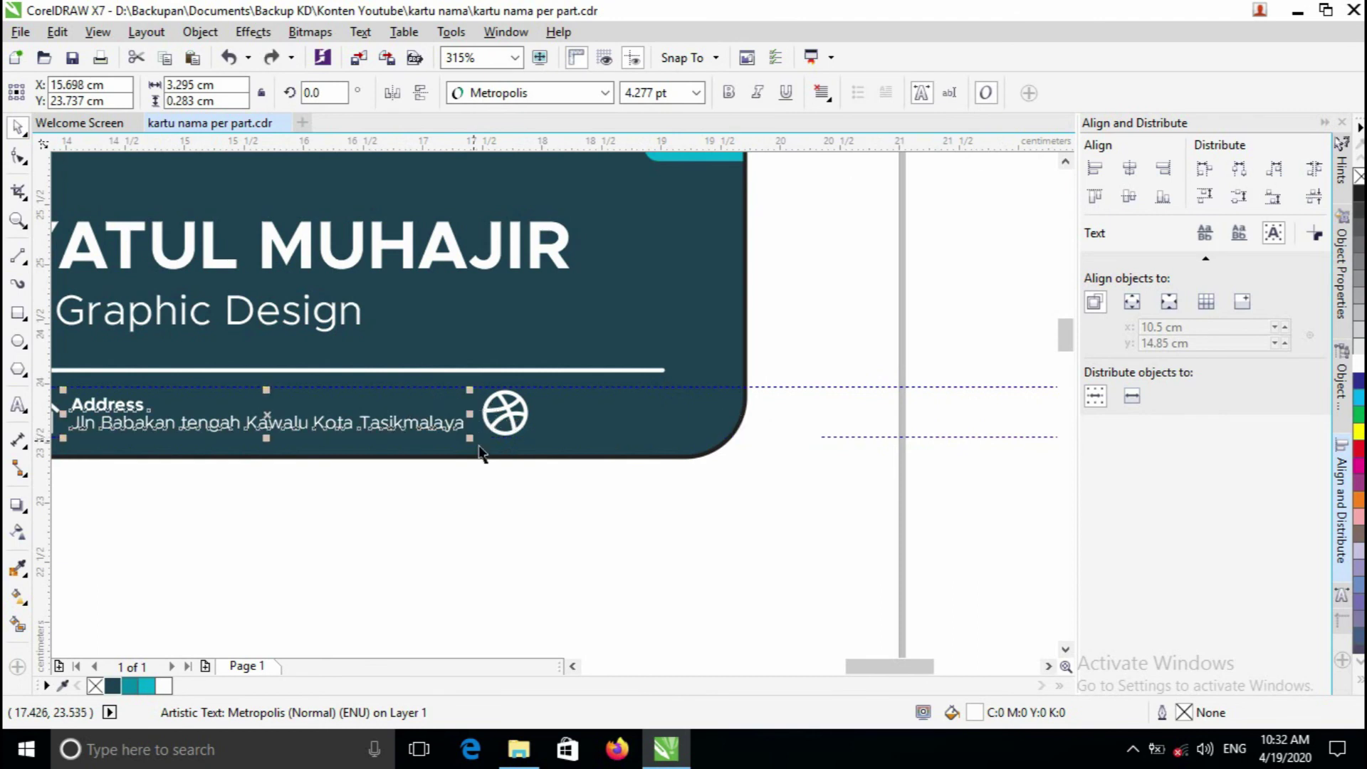
pyautogui.click(434, 527)
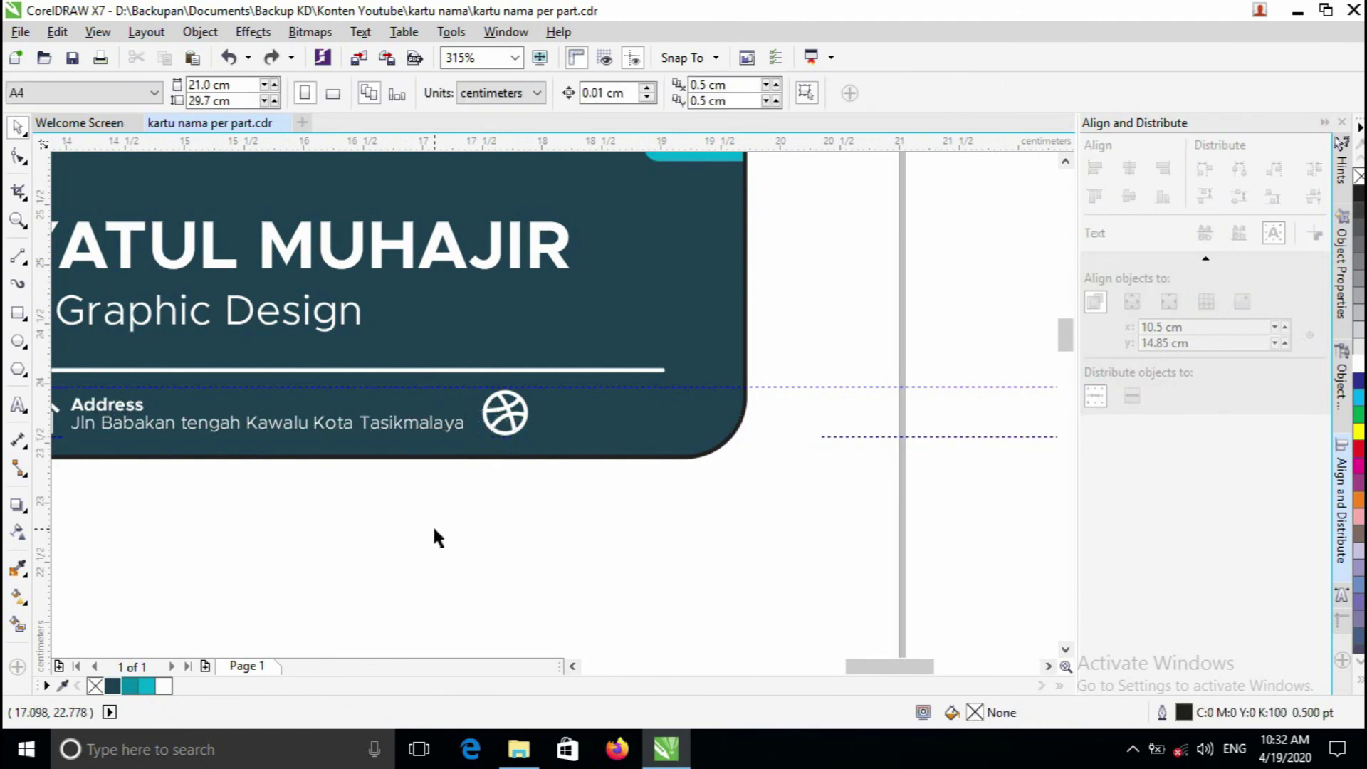
pyautogui.click(412, 427)
pyautogui.rightClick(411, 424)
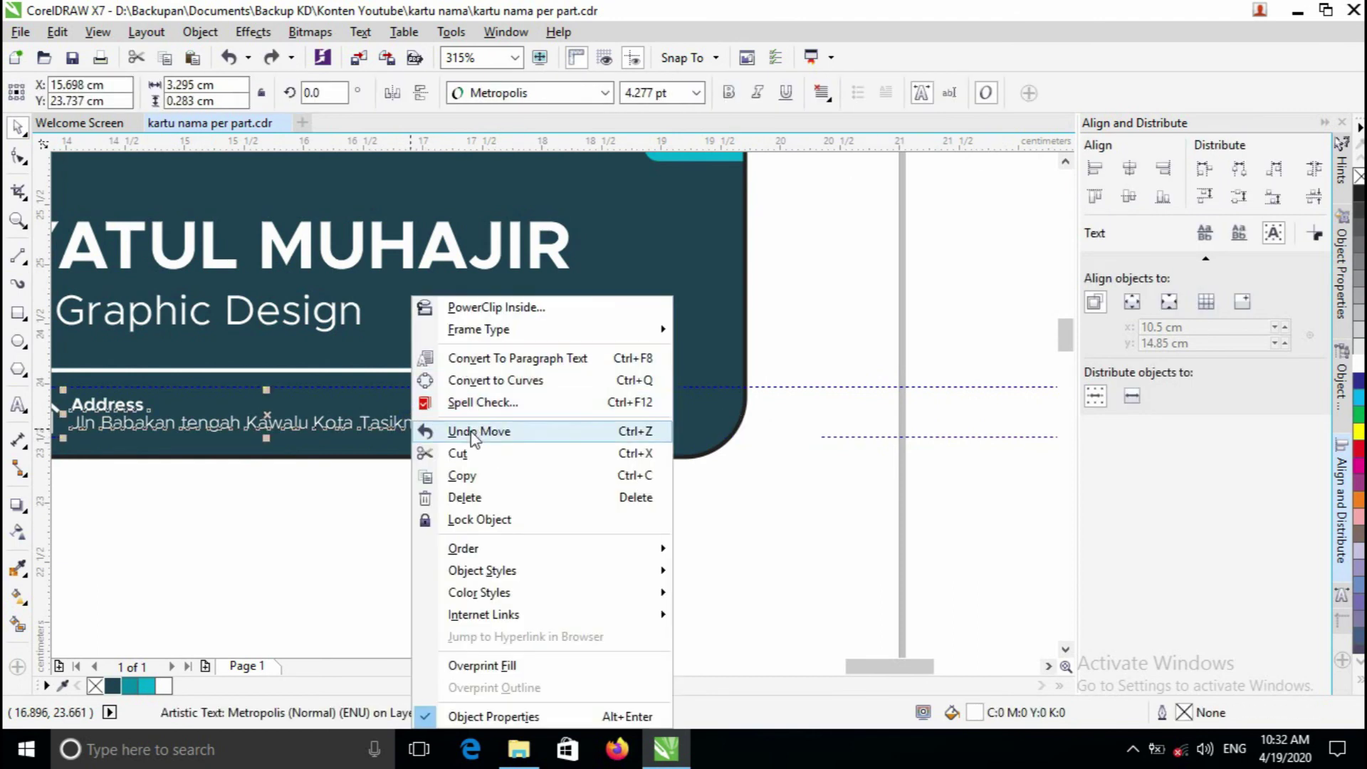
pyautogui.click(470, 474)
pyautogui.rightClick(428, 426)
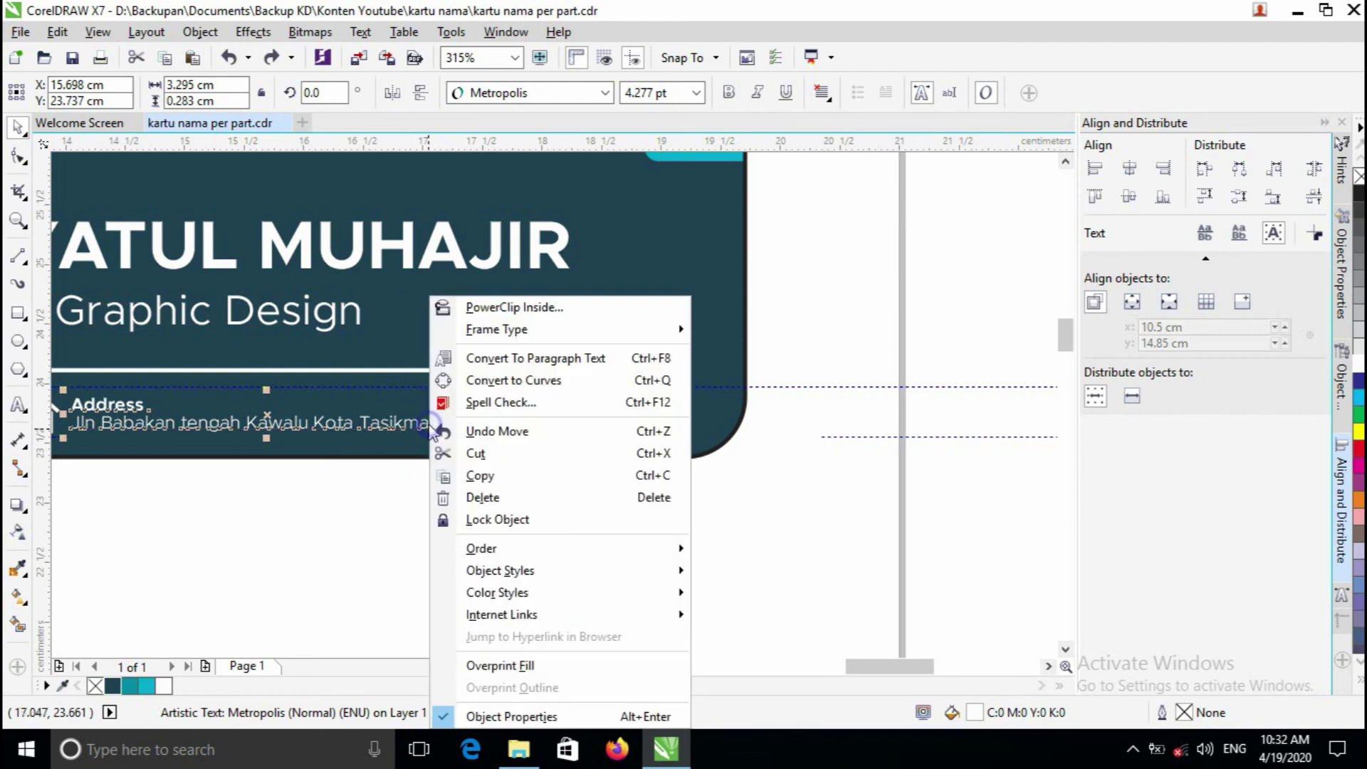
pyautogui.click(383, 499)
pyautogui.hotkey('ctrl', 'v')
pyautogui.moveTo(268, 416); pyautogui.dragTo(559, 402)
# - Retype the copied text as 'Website' with the website domain on the line beneath
pyautogui.click(18, 404)
pyautogui.click(749, 418)
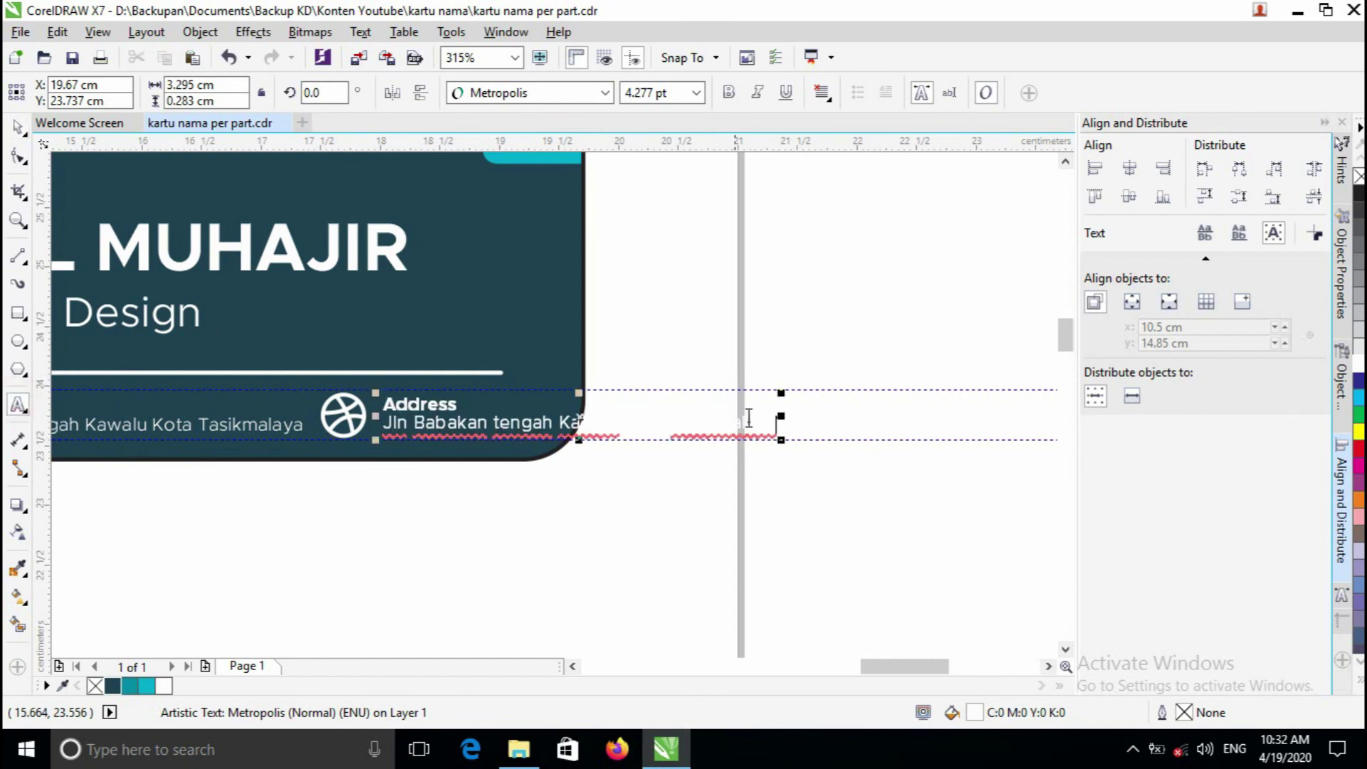
pyautogui.moveTo(783, 428); pyautogui.dragTo(347, 408)
pyautogui.click(463, 403)
pyautogui.write('Website')
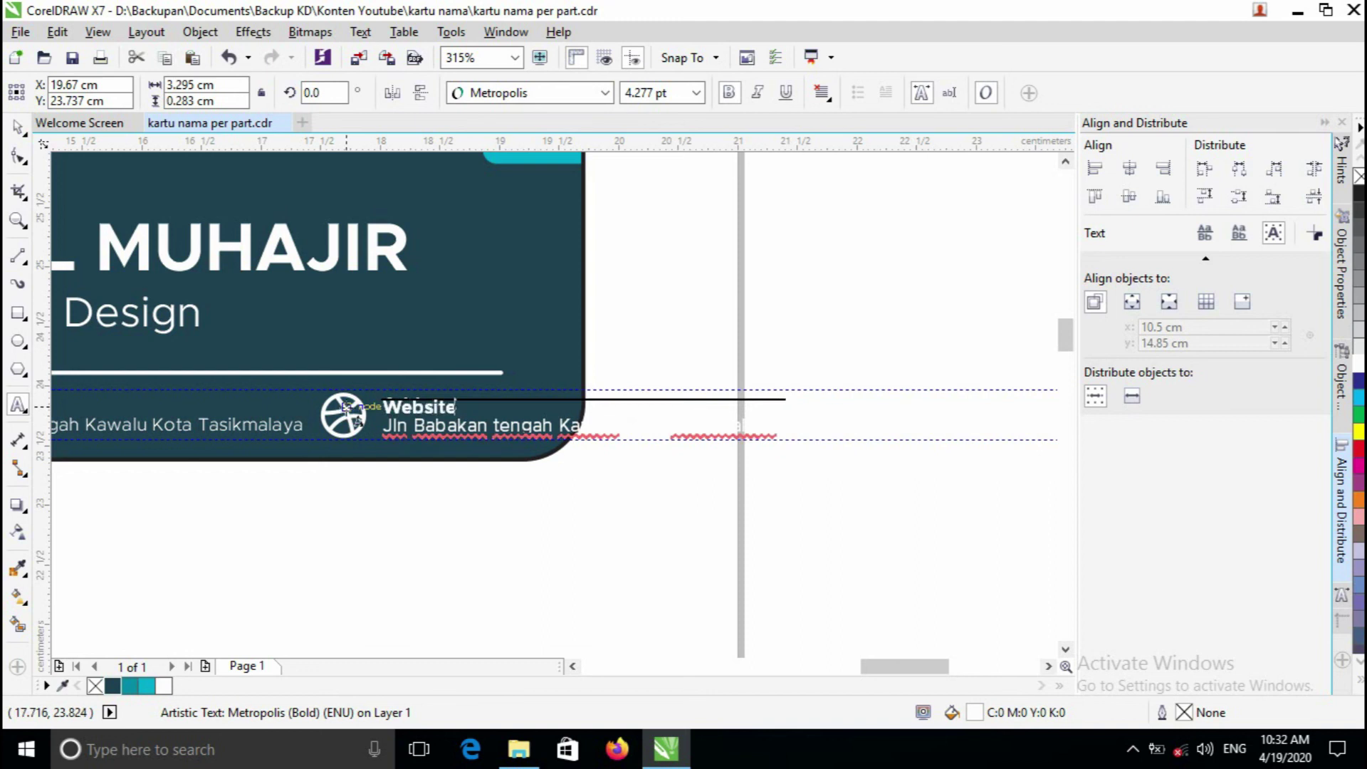
pyautogui.press('Escape')
pyautogui.click(457, 441)
pyautogui.click(533, 428)
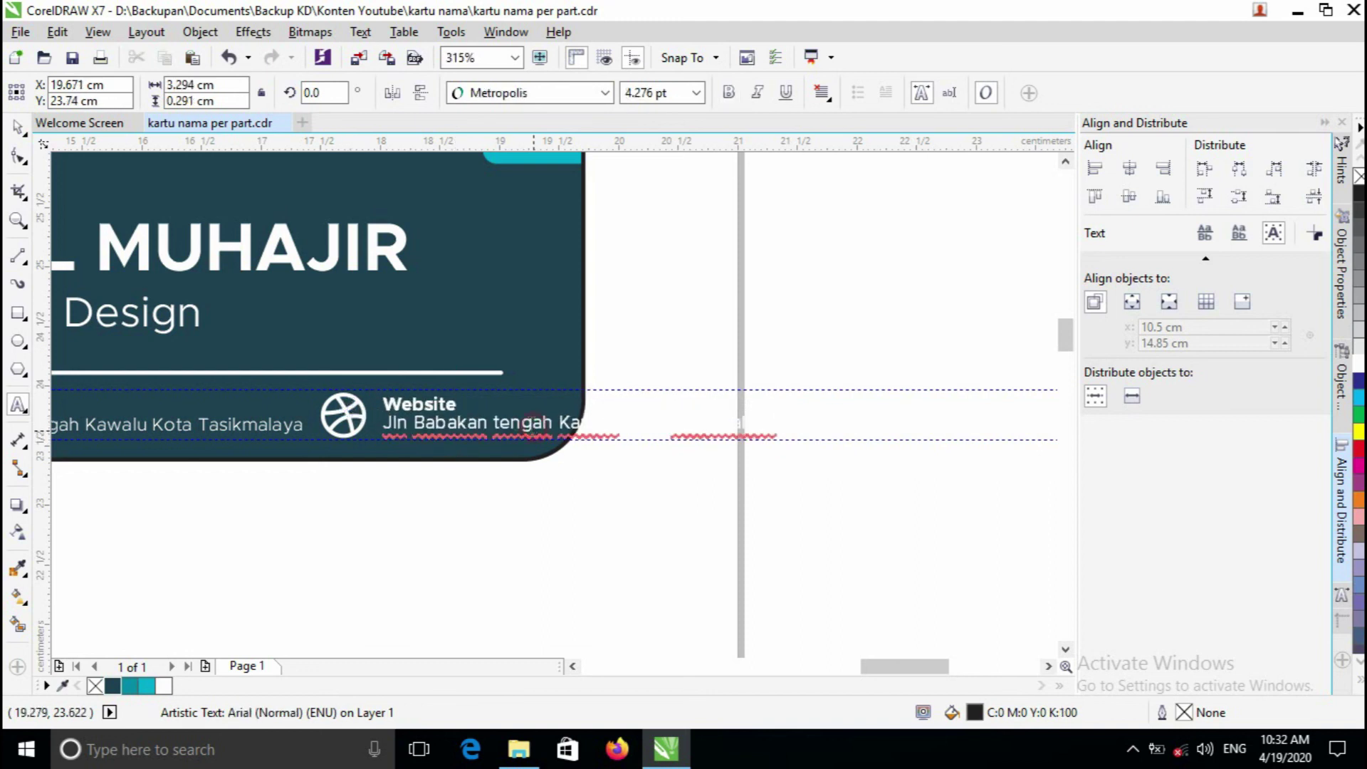
pyautogui.click(404, 424)
pyautogui.moveTo(385, 423); pyautogui.dragTo(830, 425)
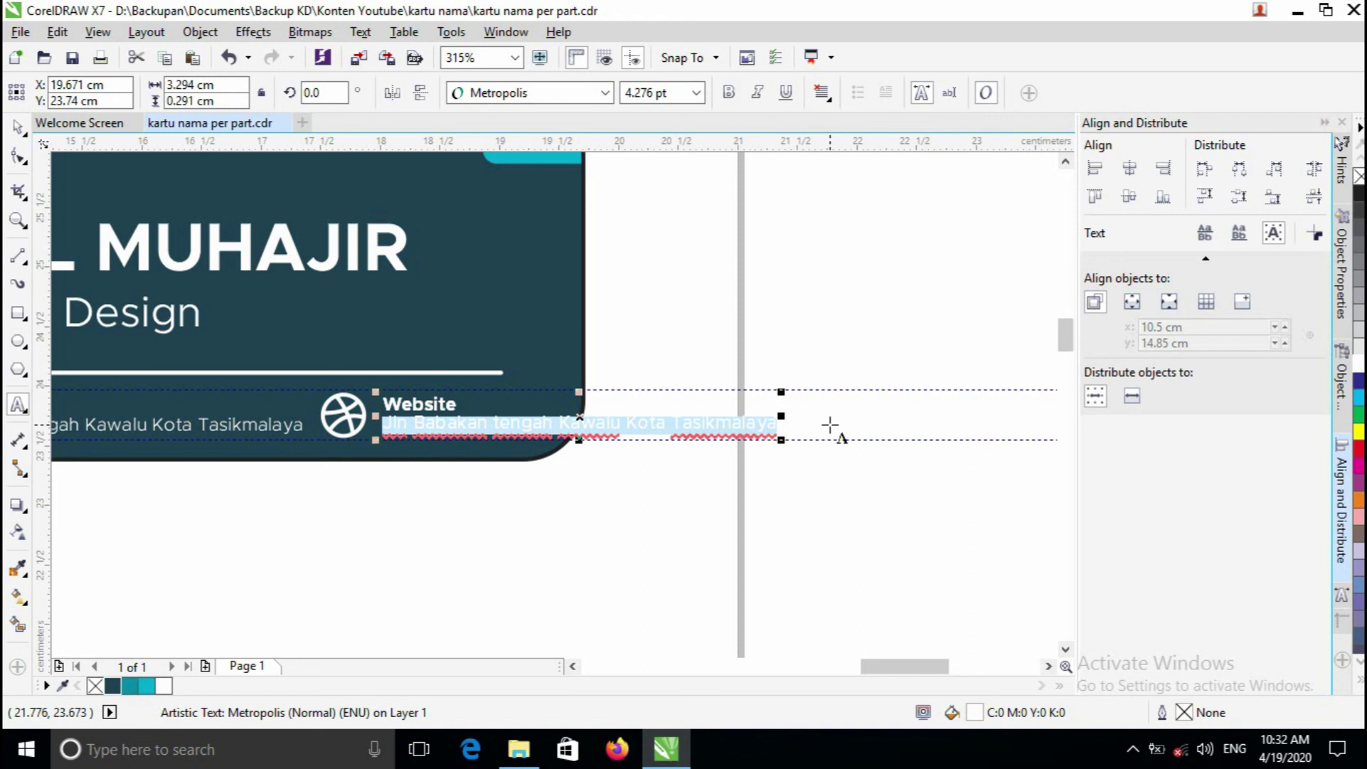
pyautogui.write('hida')
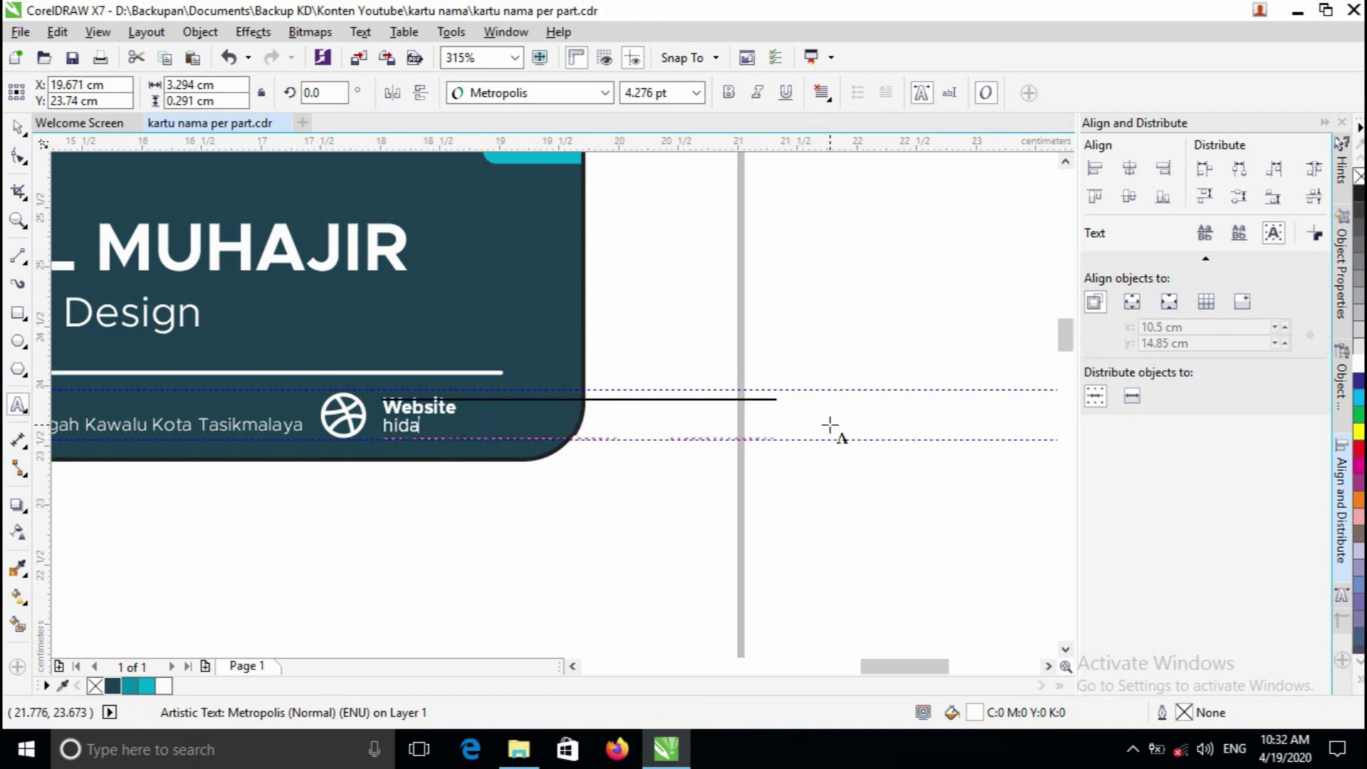
pyautogui.write('yahtul.co.id')
# - Finish the website text and nudge the Website entry slightly left
pyautogui.click(17, 127)
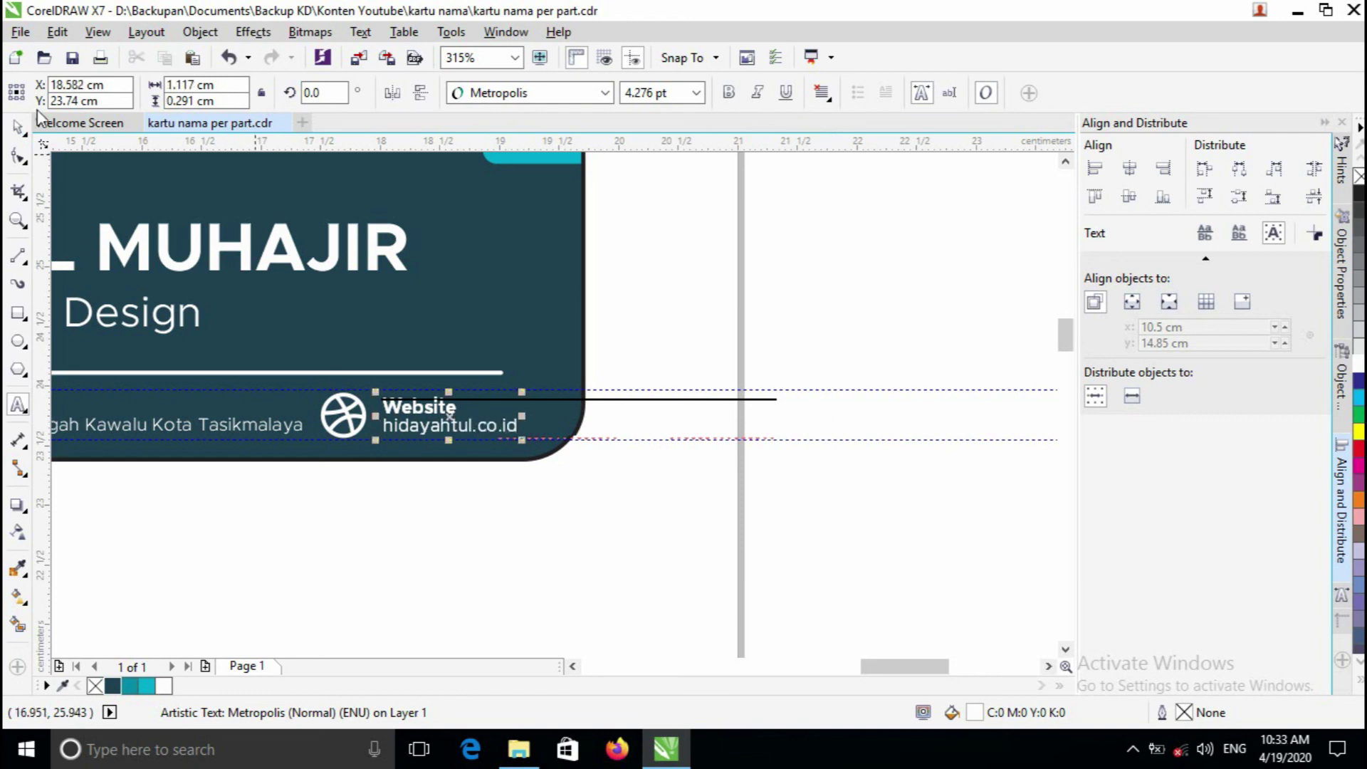
pyautogui.click(468, 563)
pyautogui.press('z')
pyautogui.click(422, 406)
pyautogui.rightClick(551, 406)
pyautogui.click(548, 406)
pyautogui.rightClick(553, 407)
pyautogui.click(504, 407)
pyautogui.press('space')
pyautogui.moveTo(614, 403); pyautogui.dragTo(608, 401)
# - Nudge the Contact icon group and the Address entry slightly left to even the spacing
pyautogui.press('z')
pyautogui.rightClick(617, 403)
pyautogui.rightClick(618, 404)
pyautogui.click(331, 400)
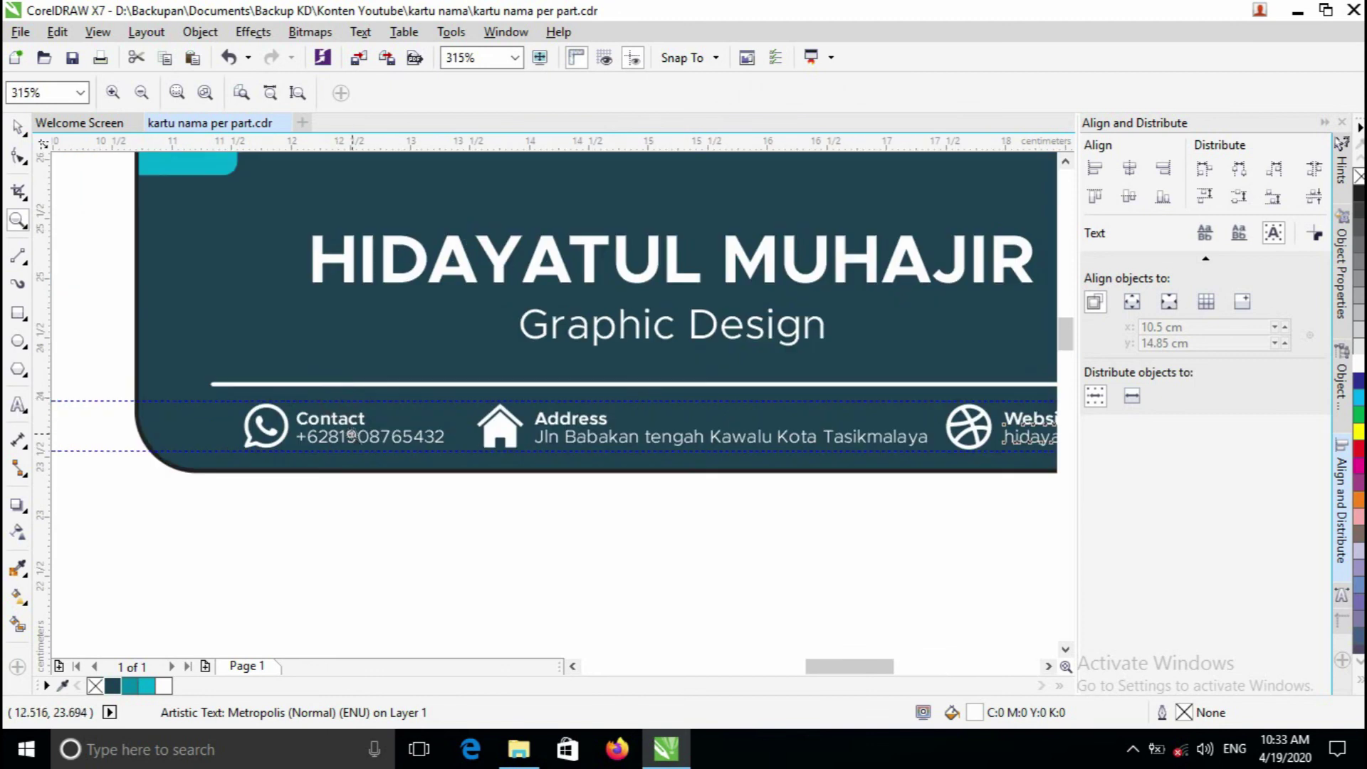
pyautogui.click(353, 431)
pyautogui.press('space')
pyautogui.moveTo(427, 386); pyautogui.dragTo(418, 384)
pyautogui.press('z')
pyautogui.rightClick(458, 381)
pyautogui.click(662, 399)
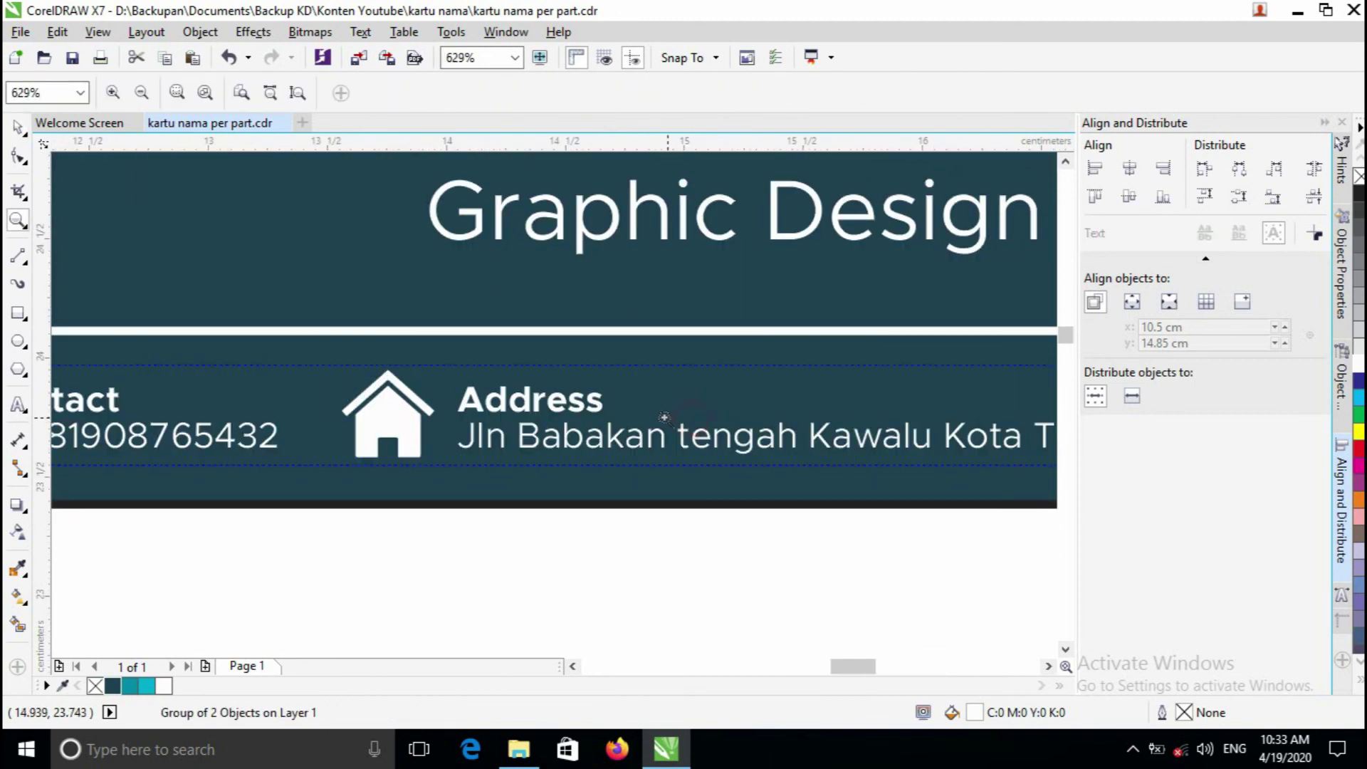
pyautogui.press('space')
pyautogui.click(597, 401)
pyautogui.moveTo(597, 401); pyautogui.dragTo(586, 401)
pyautogui.scroll(-2, 585, 401)
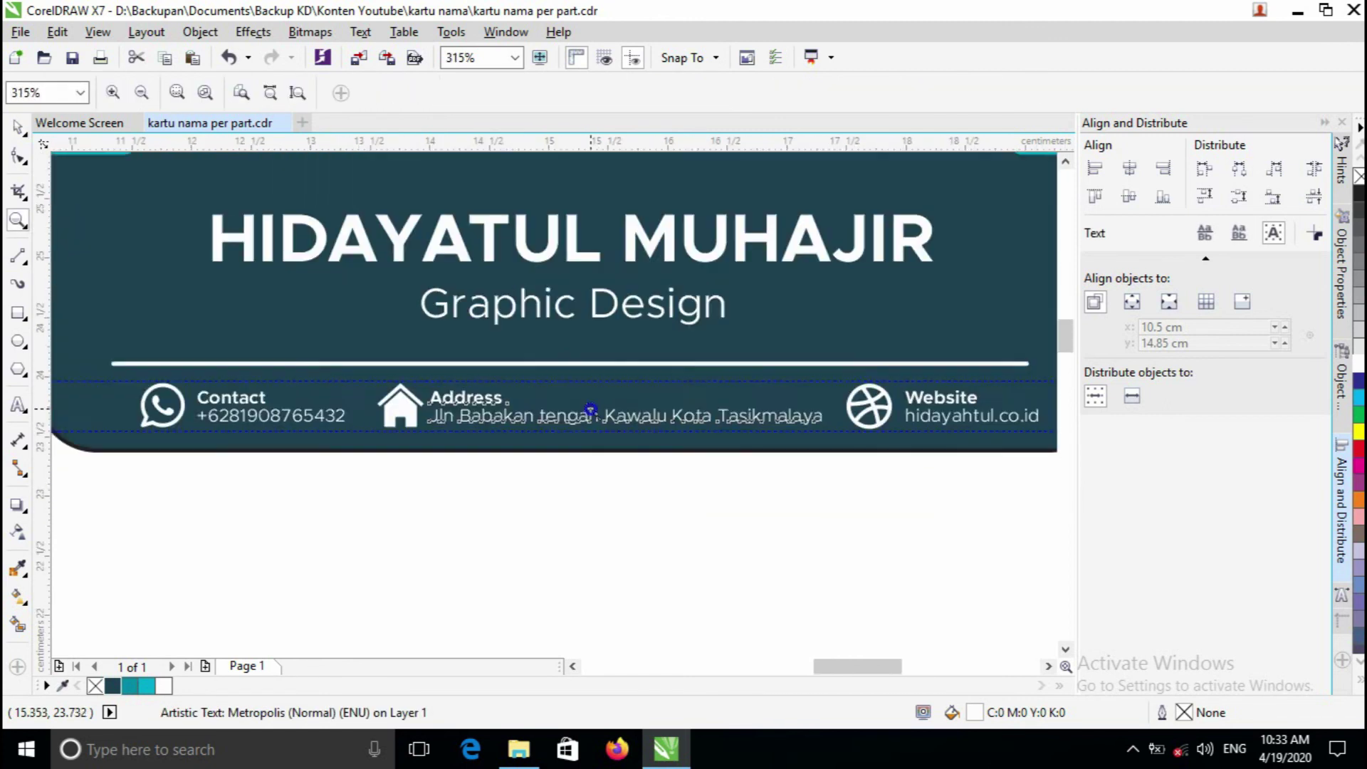
pyautogui.click(678, 489)
# - Group the six footer objects, including the divider line, into one group
pyautogui.moveTo(861, 535); pyautogui.dragTo(697, 432)
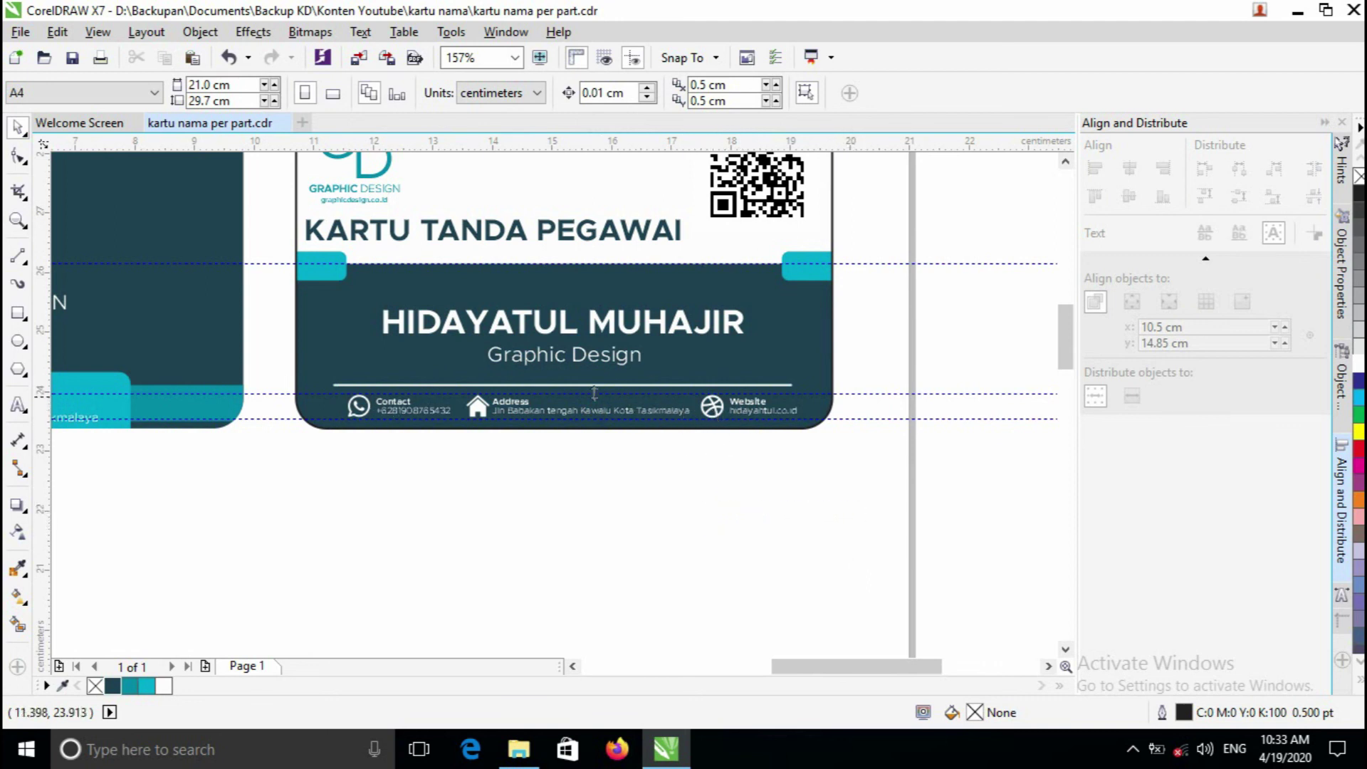
pyautogui.moveTo(832, 507); pyautogui.dragTo(269, 388)
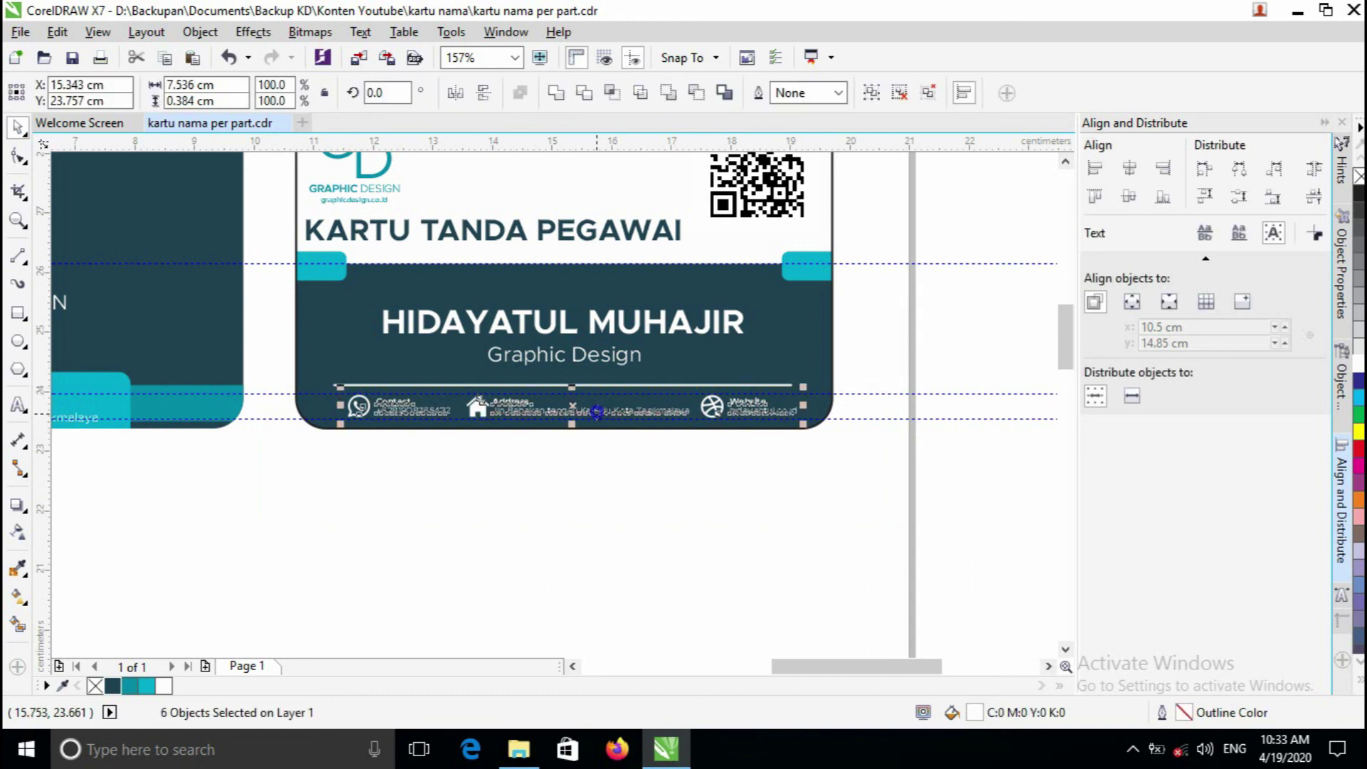
pyautogui.rightClick(596, 412)
pyautogui.click(655, 387)
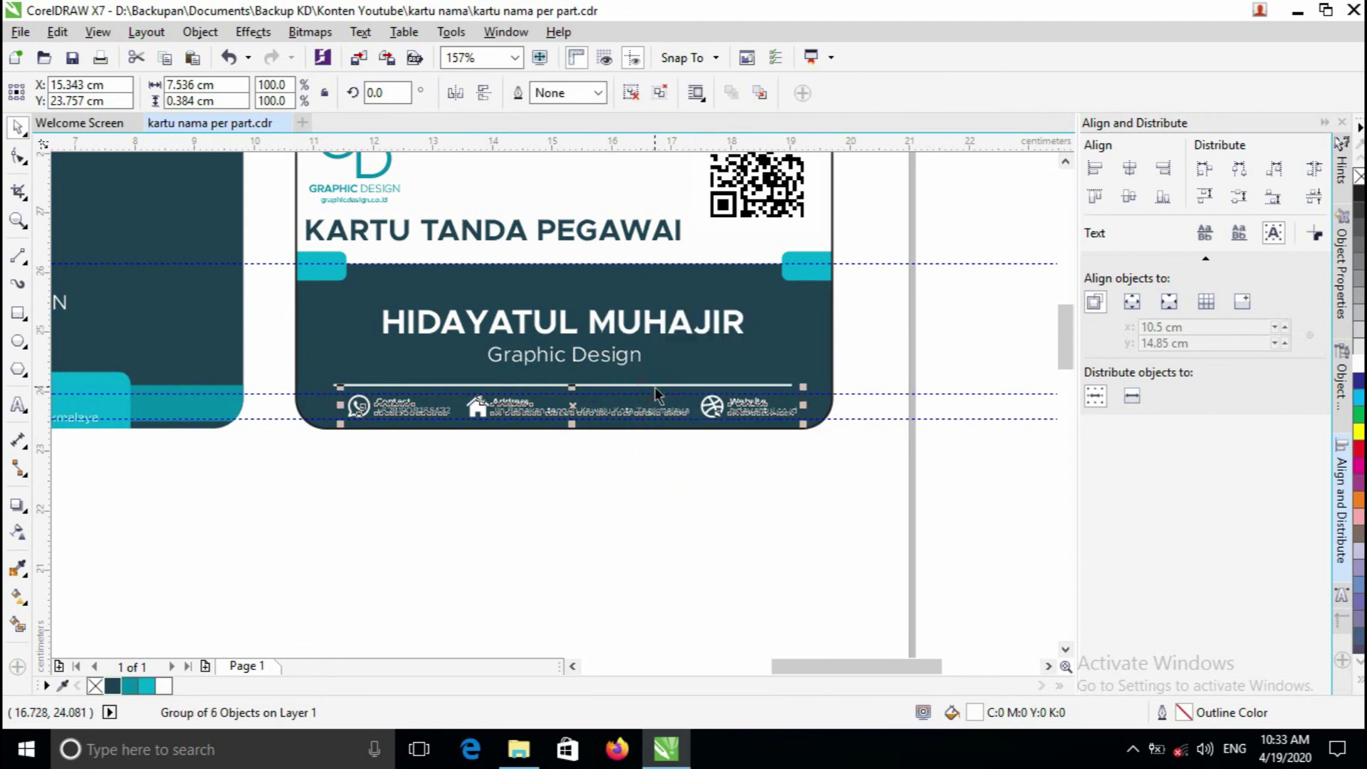
# - Centre the footer group horizontally on the dark card rectangle and check the result
pyautogui.keyDown('shift'); pyautogui.click(787, 335); pyautogui.keyUp('shift')
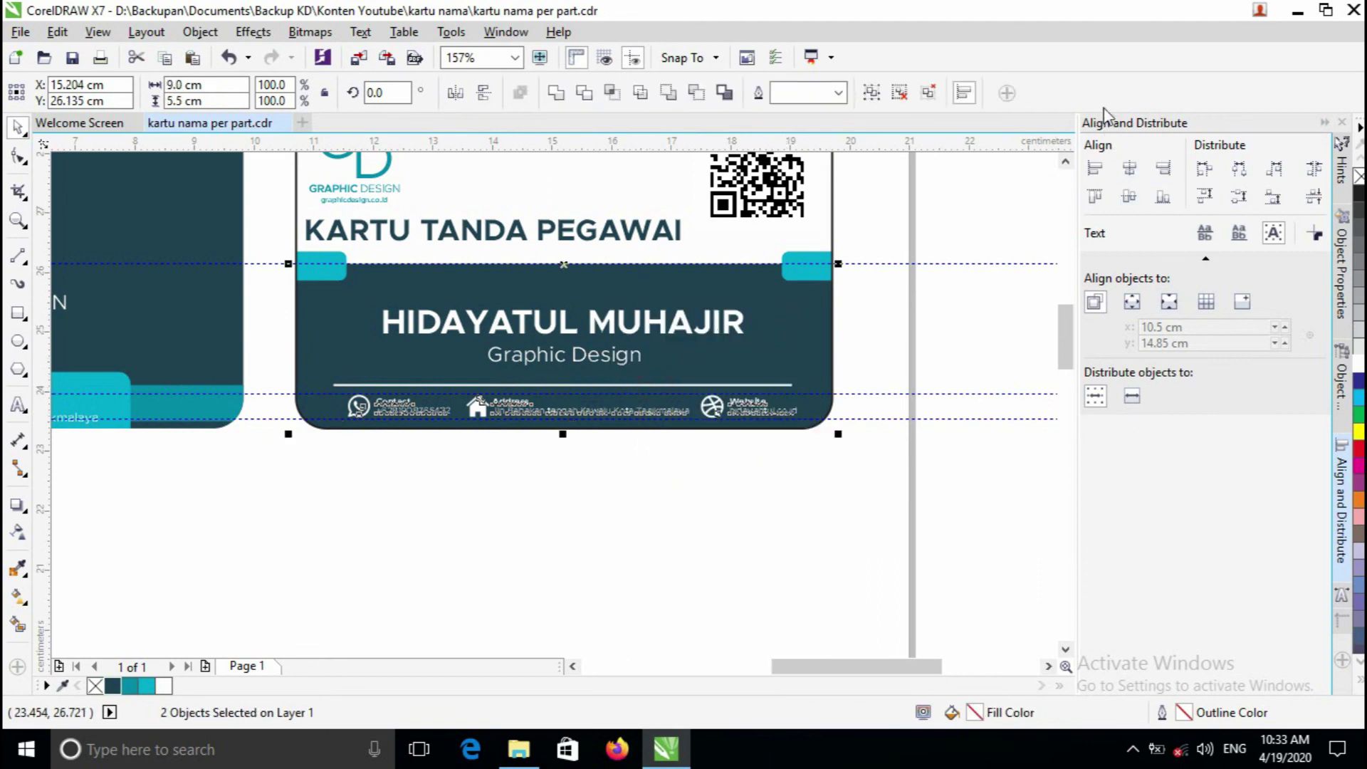
pyautogui.click(1129, 168)
pyautogui.press('z')
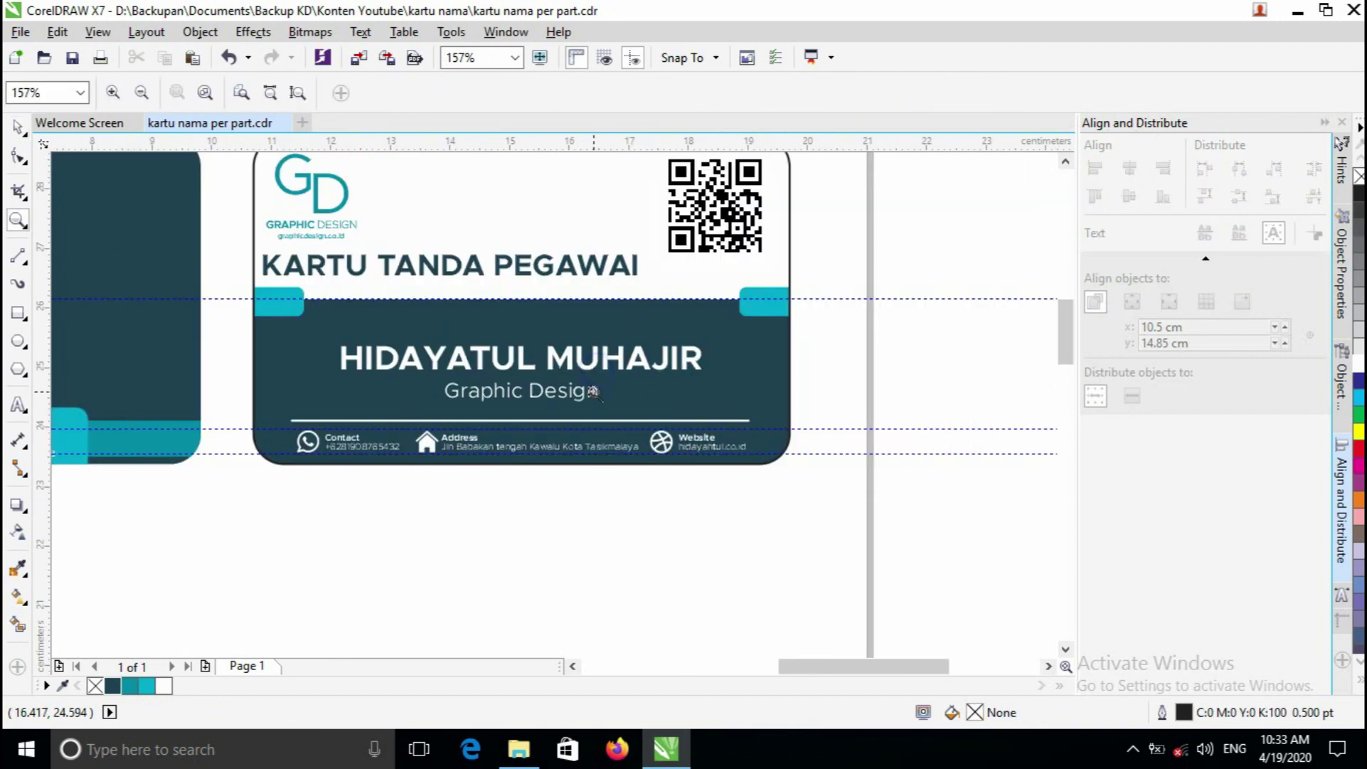
pyautogui.click(593, 391)
pyautogui.click(593, 391)
pyautogui.press('space')
pyautogui.click(587, 483)
pyautogui.click(604, 452)
pyautogui.click(634, 526)
pyautogui.press('z')
pyautogui.rightClick(532, 355)
pyautogui.rightClick(532, 355)
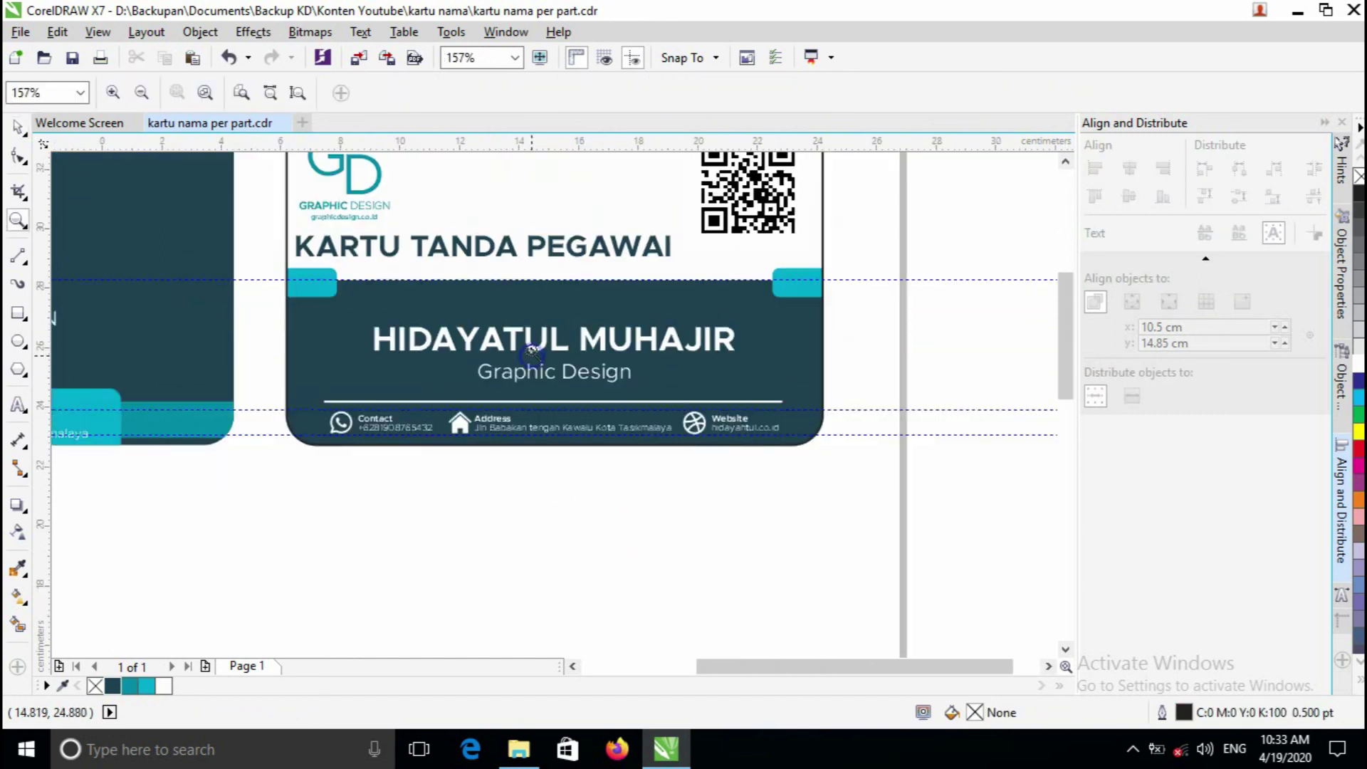
pyautogui.rightClick(532, 323)
pyautogui.click(527, 390)
# - Shrink the GD logo slightly by its corner handle
pyautogui.click(549, 403)
pyautogui.press('space')
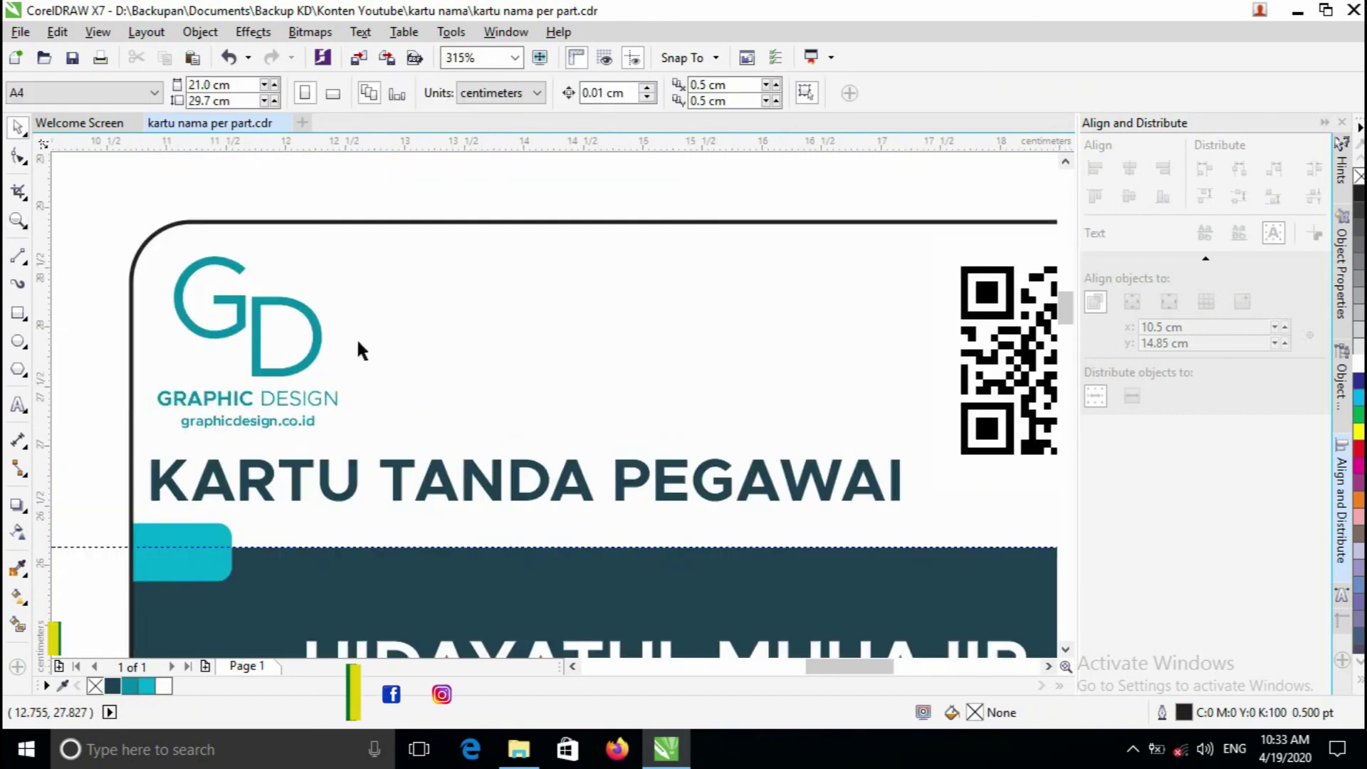
pyautogui.click(306, 334)
pyautogui.moveTo(340, 246); pyautogui.dragTo(321, 276)
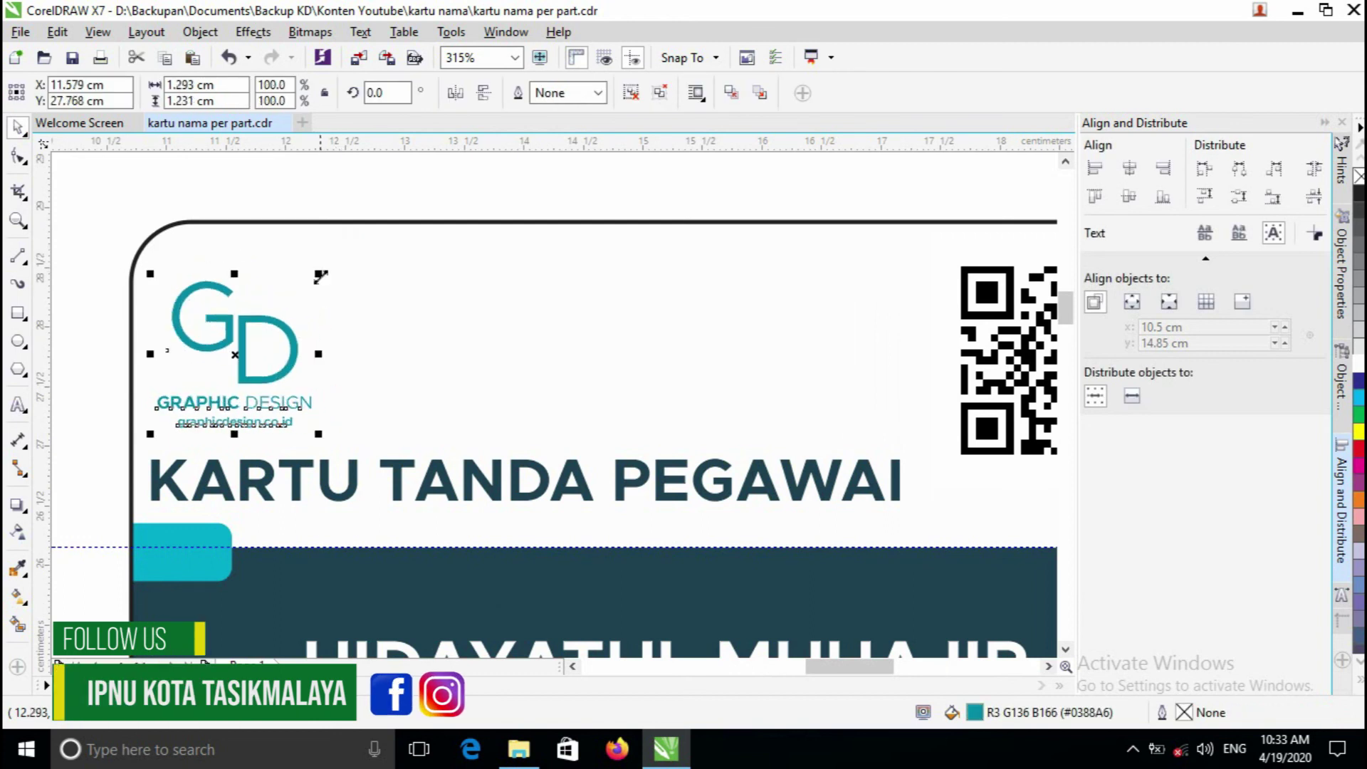
# - Nudge the QR code slightly left
pyautogui.press('z')
pyautogui.scroll(-1, 463, 363)
pyautogui.scroll(1, 574, 414)
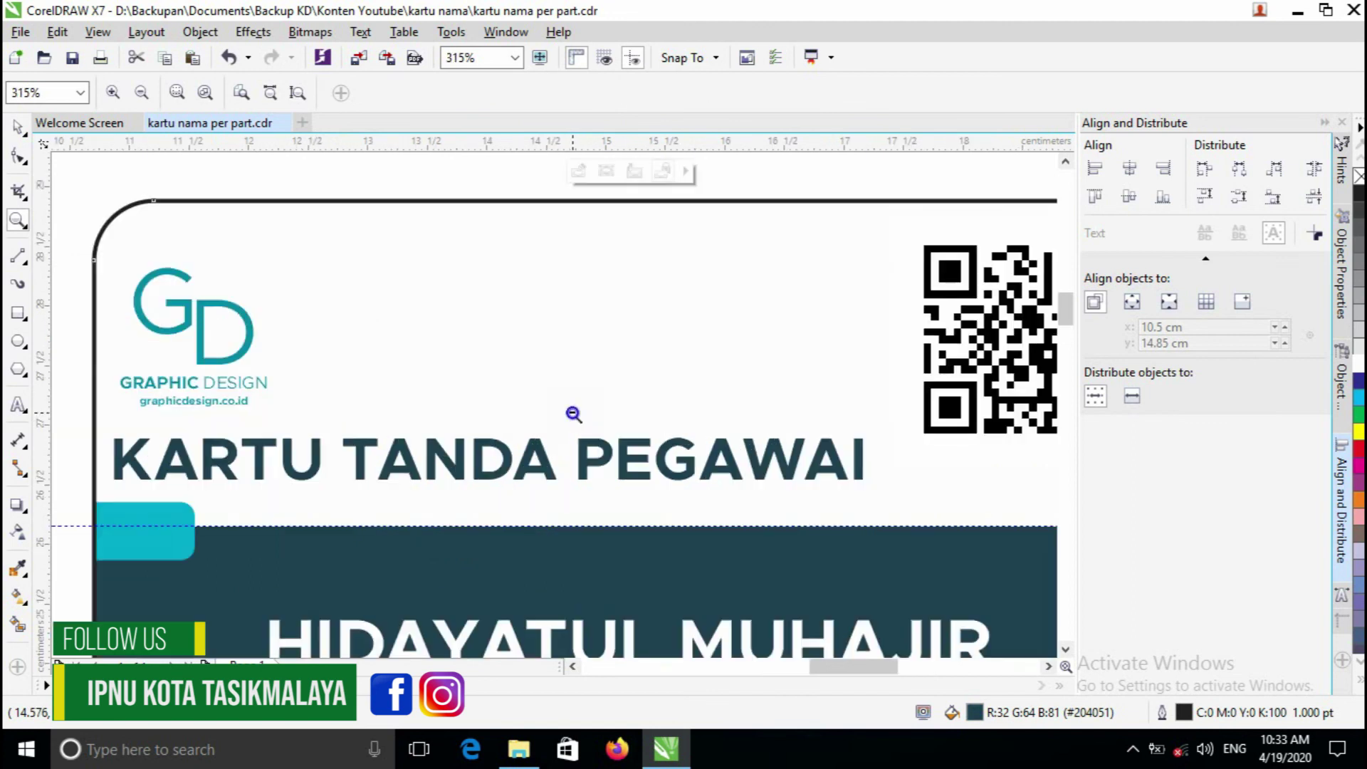
pyautogui.scroll(-1, 574, 414)
pyautogui.click(702, 391)
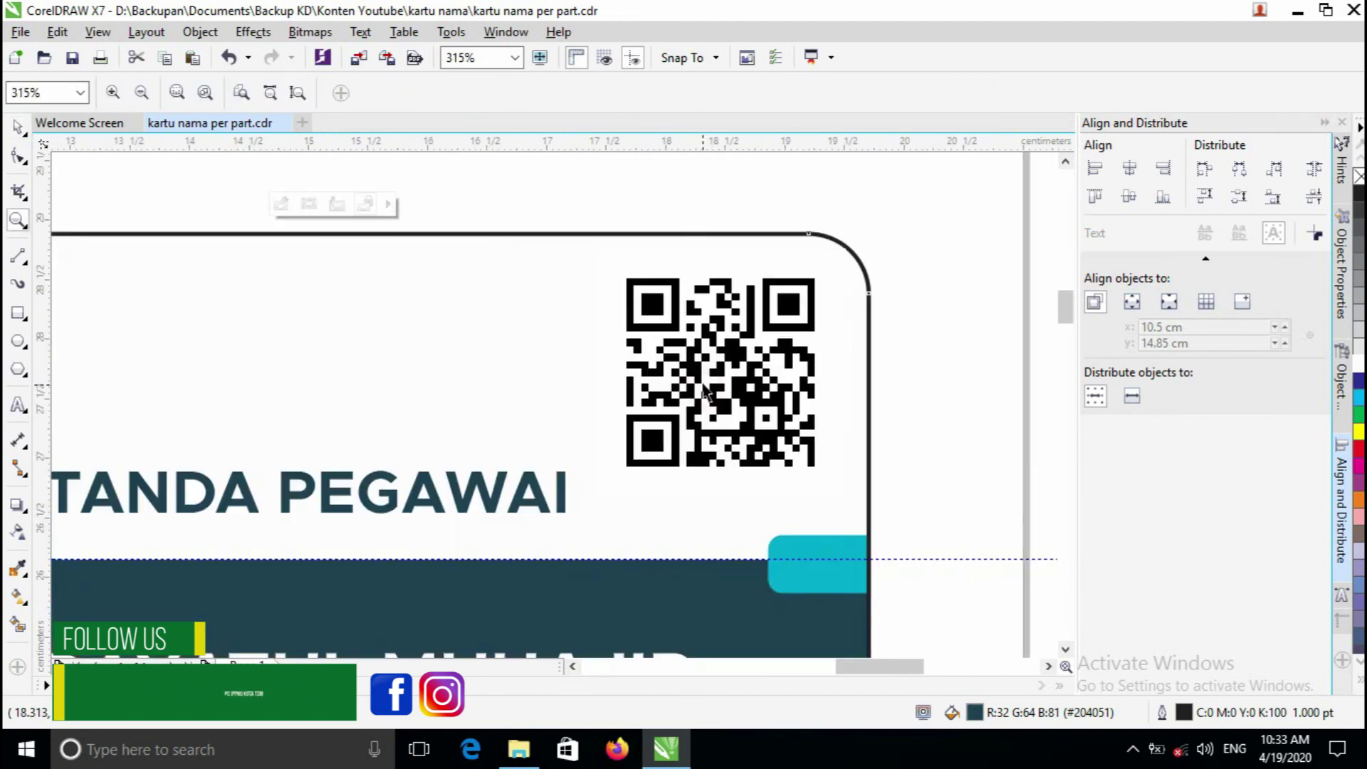
pyautogui.press('space')
pyautogui.click(703, 393)
pyautogui.scroll(-1, 682, 402)
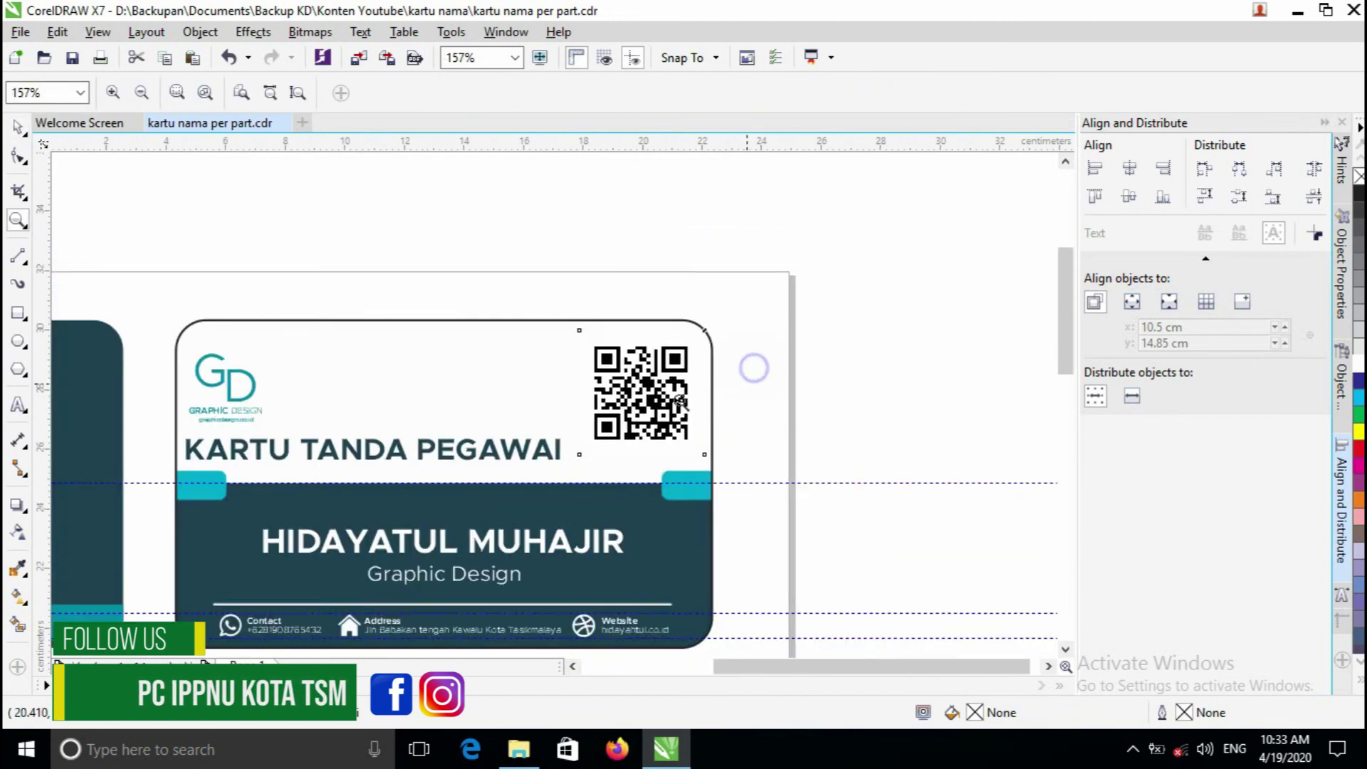
pyautogui.scroll(-1, 681, 403)
pyautogui.scroll(2, 602, 392)
pyautogui.press('Left')
pyautogui.scroll(-1, 574, 438)
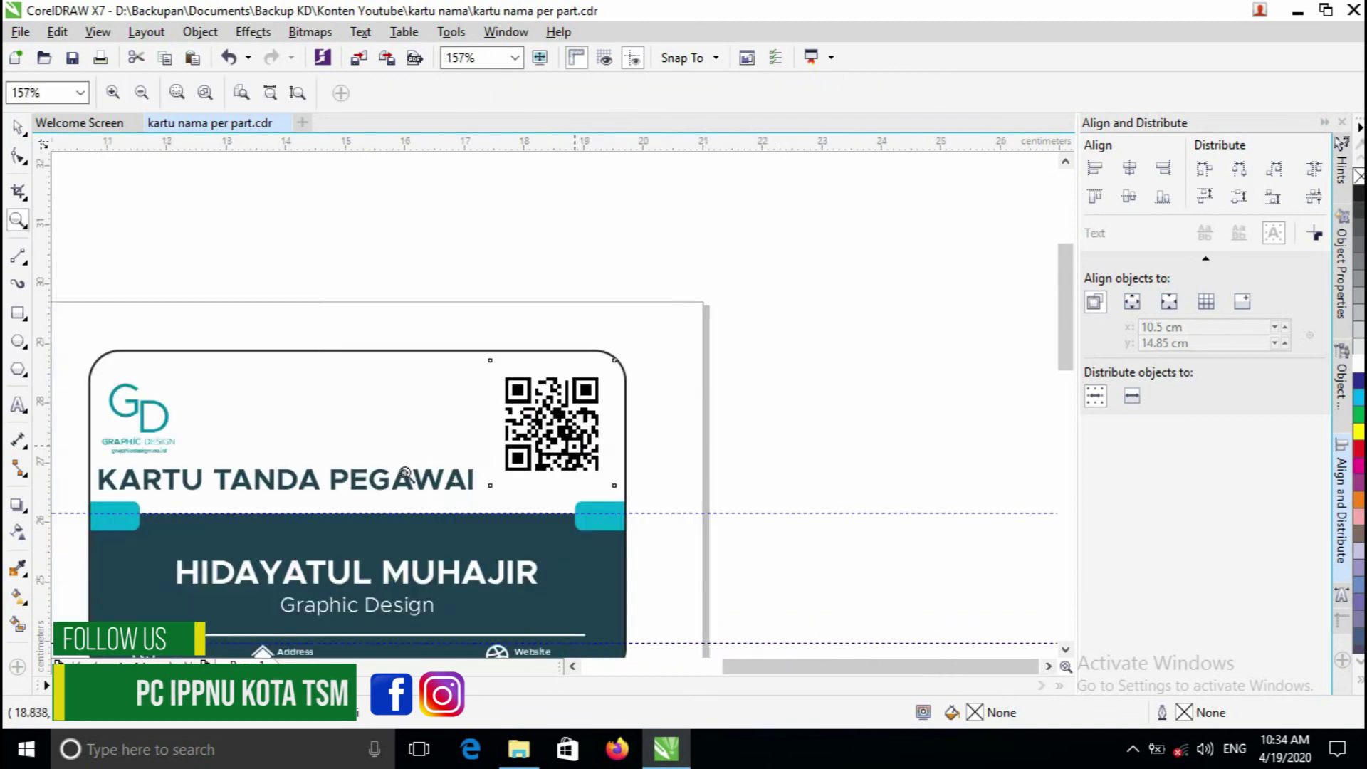
pyautogui.scroll(-1, 557, 407)
pyautogui.click(515, 237)
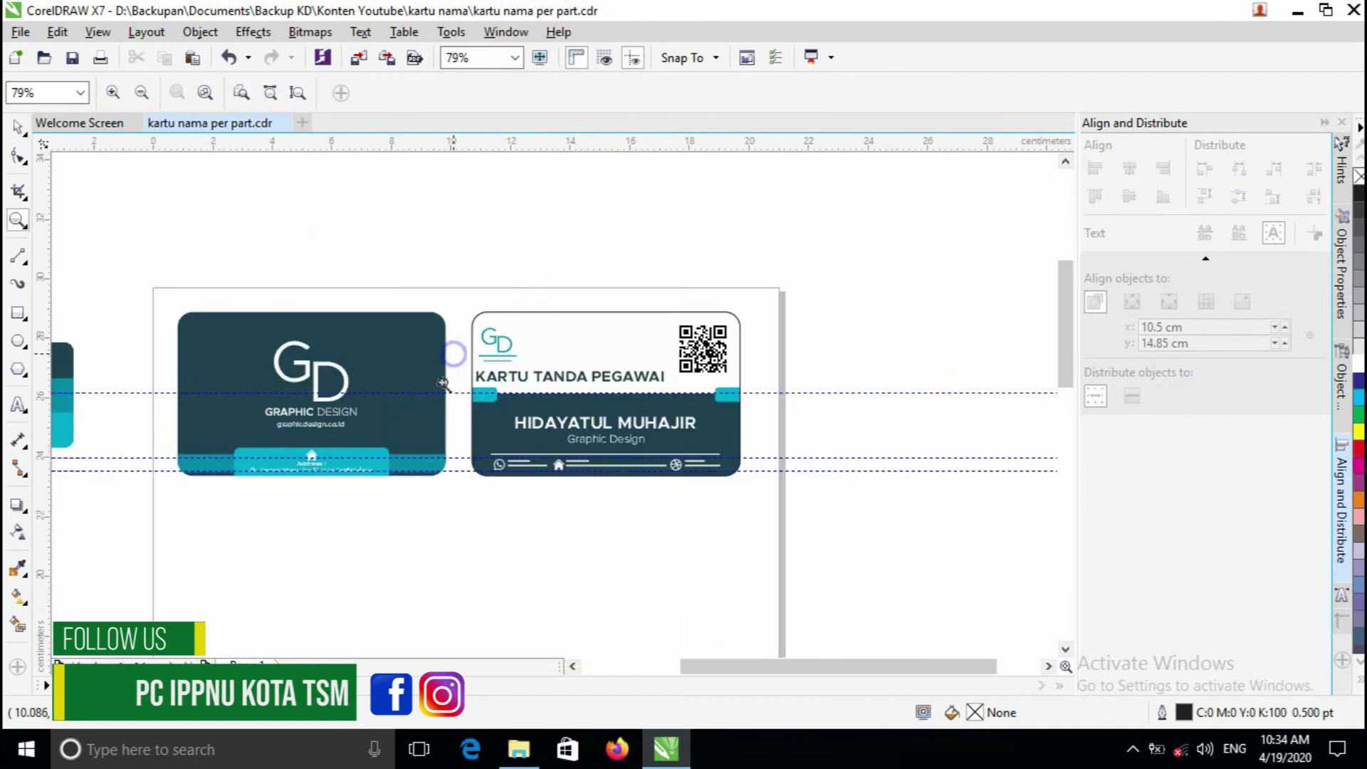
# - Delete the small stray teal swatch beside the cards
pyautogui.scroll(-1, 443, 383)
pyautogui.scroll(1, 207, 356)
pyautogui.press('space')
pyautogui.moveTo(216, 323); pyautogui.dragTo(519, 562)
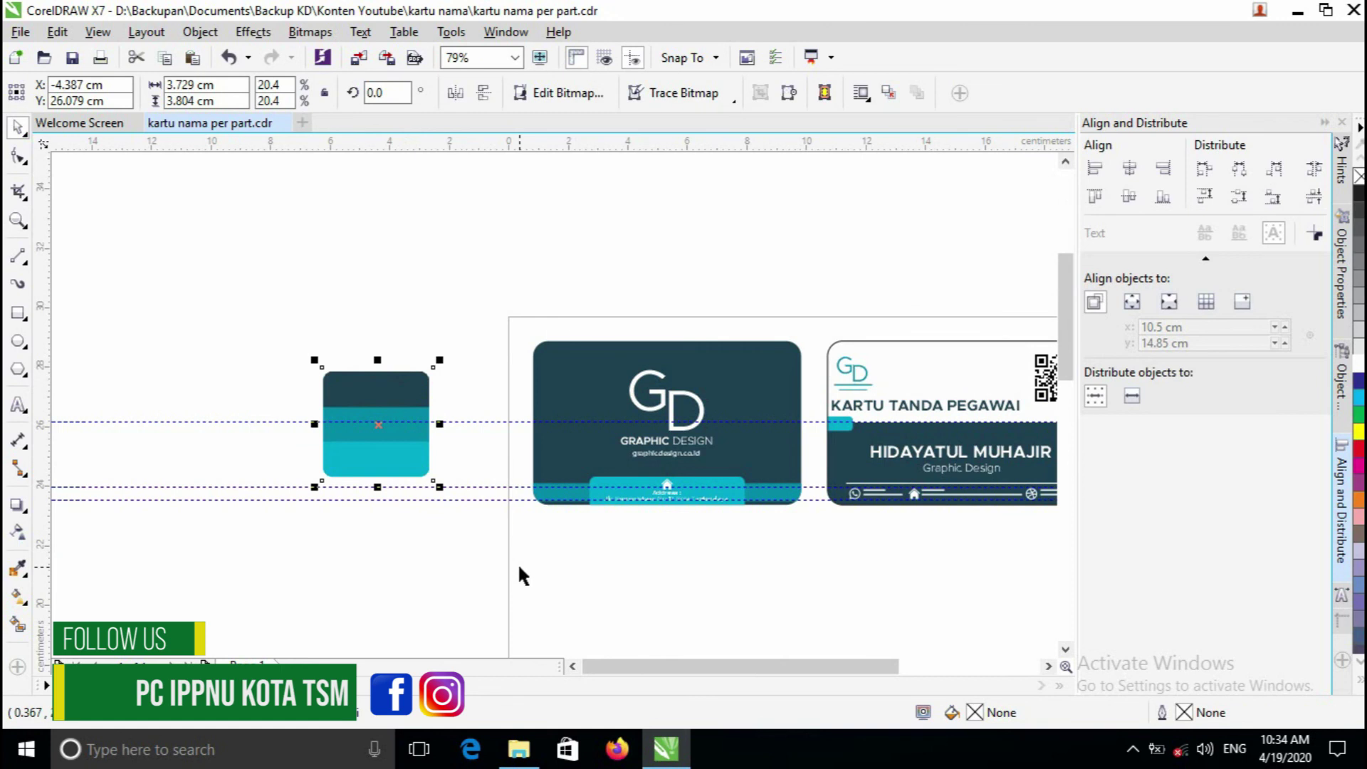
pyautogui.press('Delete')
pyautogui.scroll(1, 888, 350)
pyautogui.click(815, 332)
pyautogui.click(834, 250)
# - Zoom to fit both cards and show them in Full-Screen Preview
pyautogui.click(514, 57)
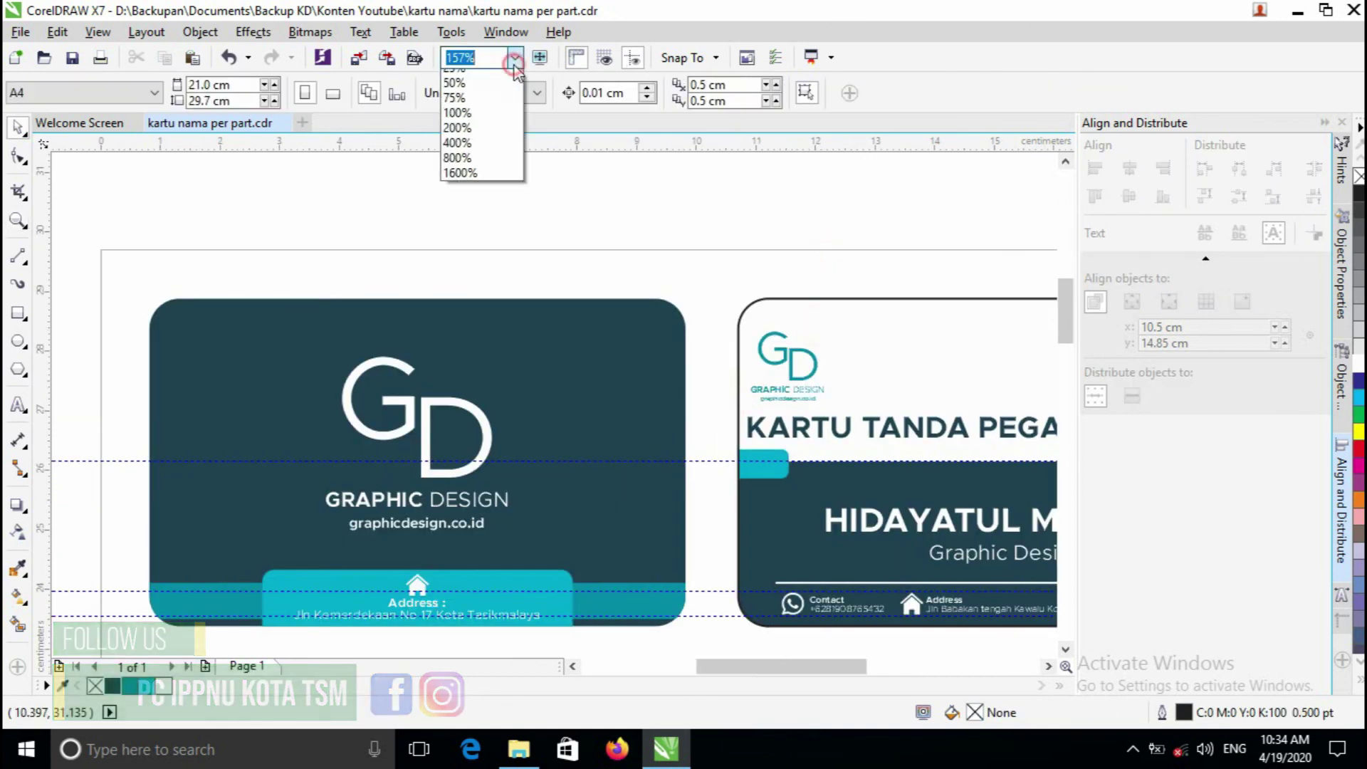
pyautogui.click(540, 57)
pyautogui.click(540, 57)
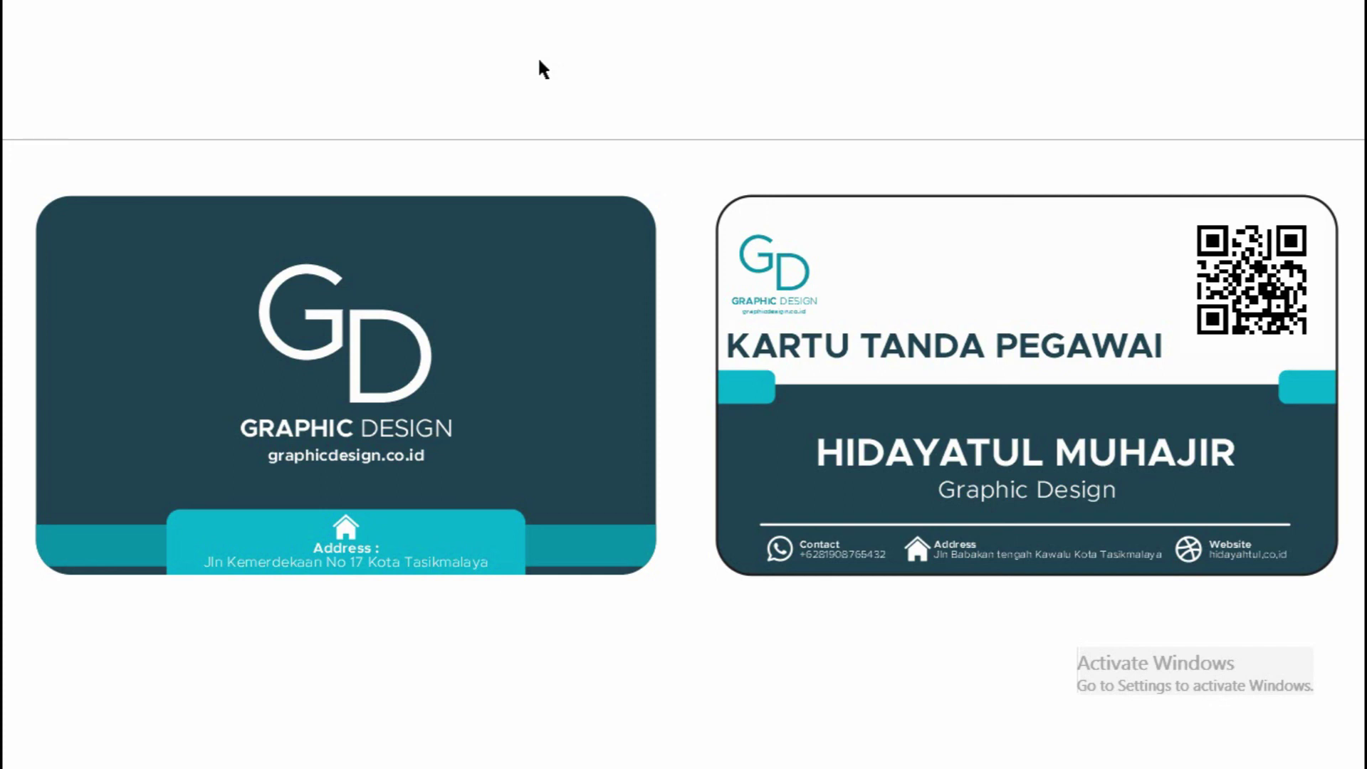
# - Exit Full-Screen Preview and scroll the canvas slightly down
pyautogui.click(539, 62)
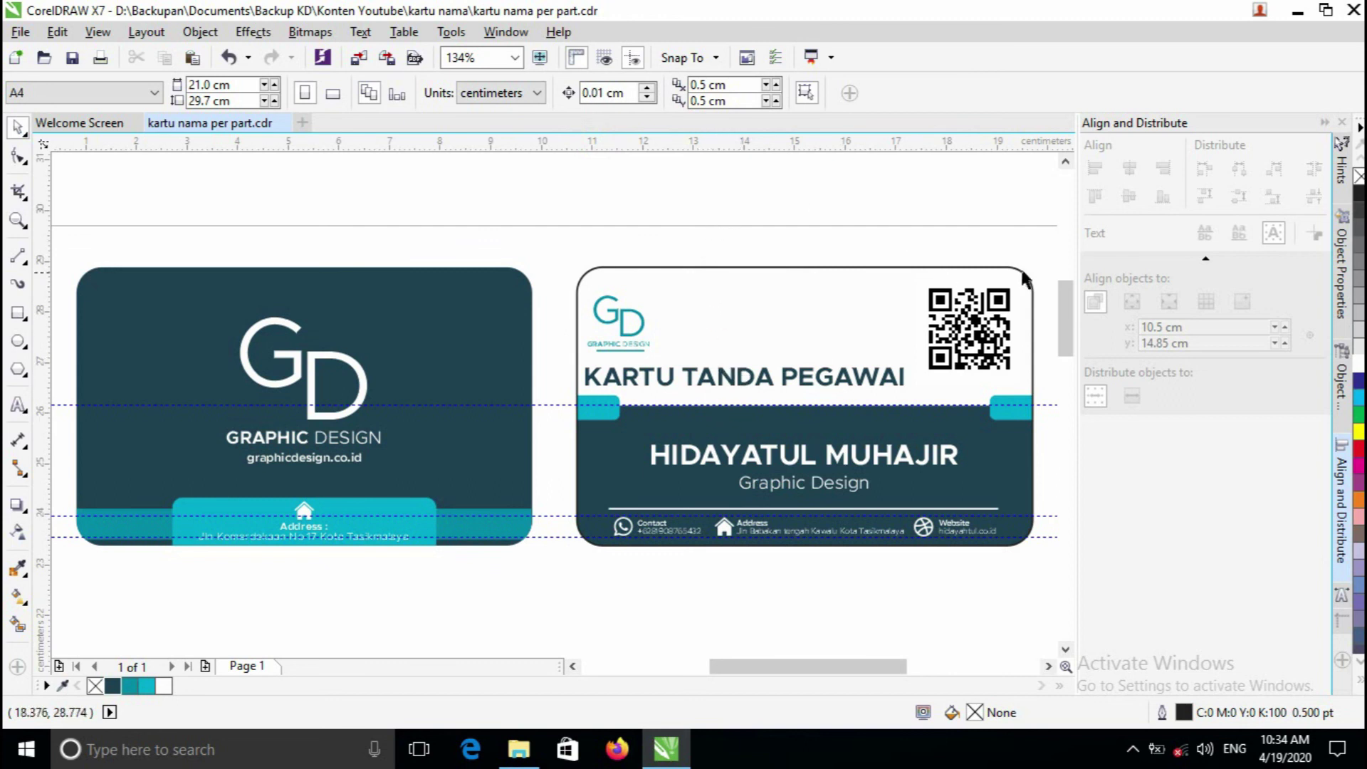
pyautogui.moveTo(1065, 289); pyautogui.dragTo(1066, 295)
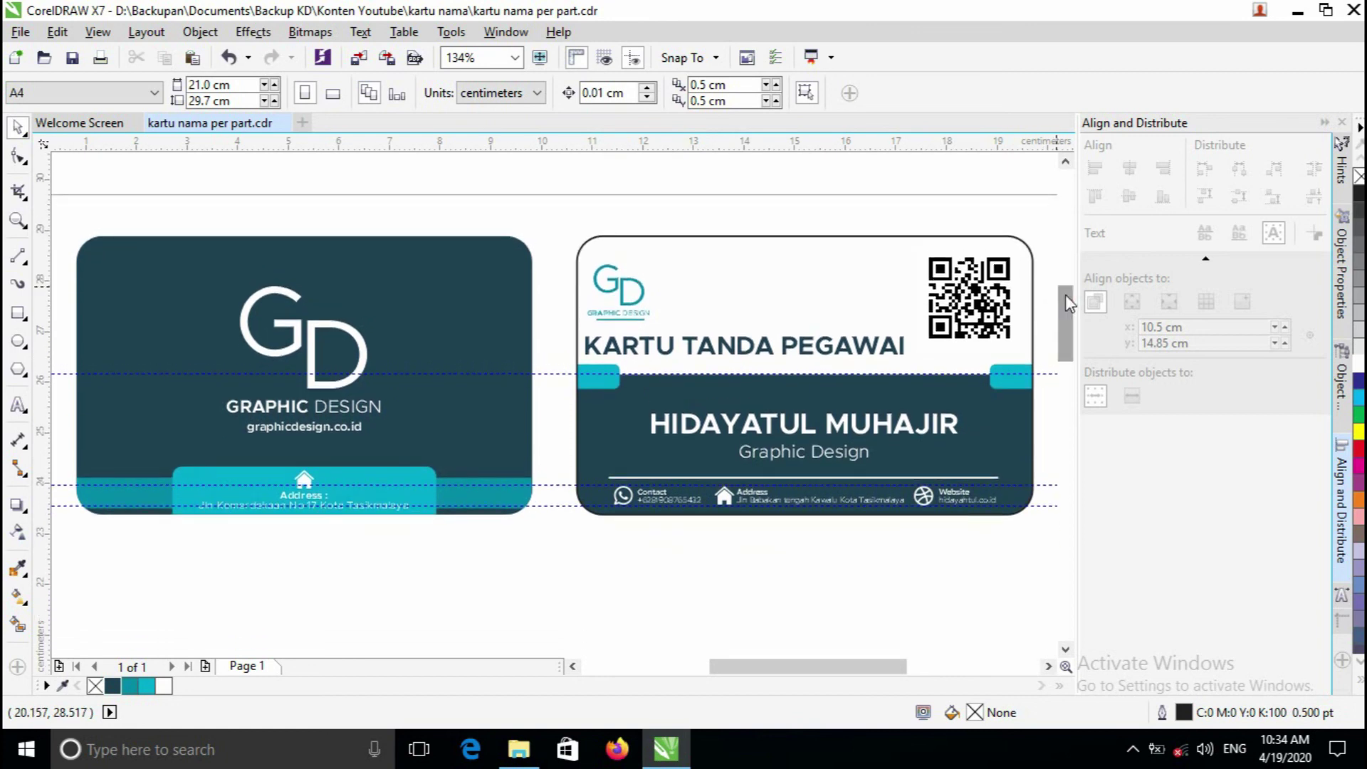